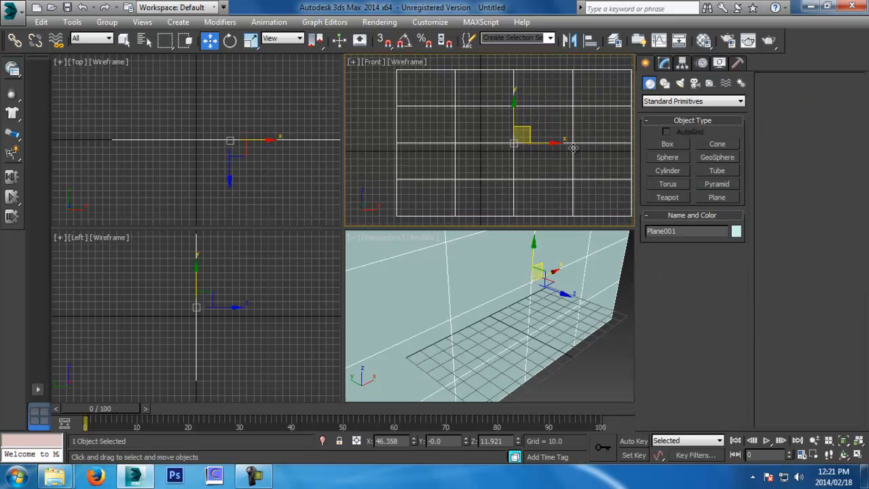
Reduce the plane's length and width segments to 1 each.
click(666, 66)
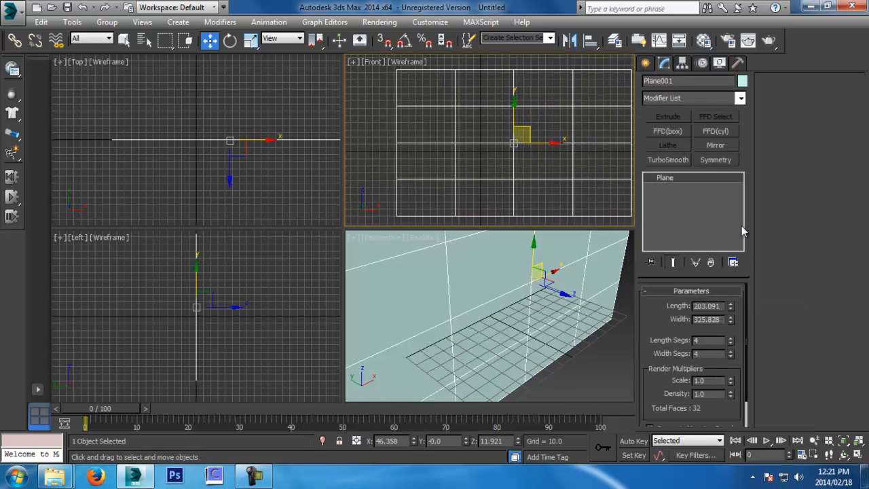
right_click(733, 344)
right_click(732, 356)
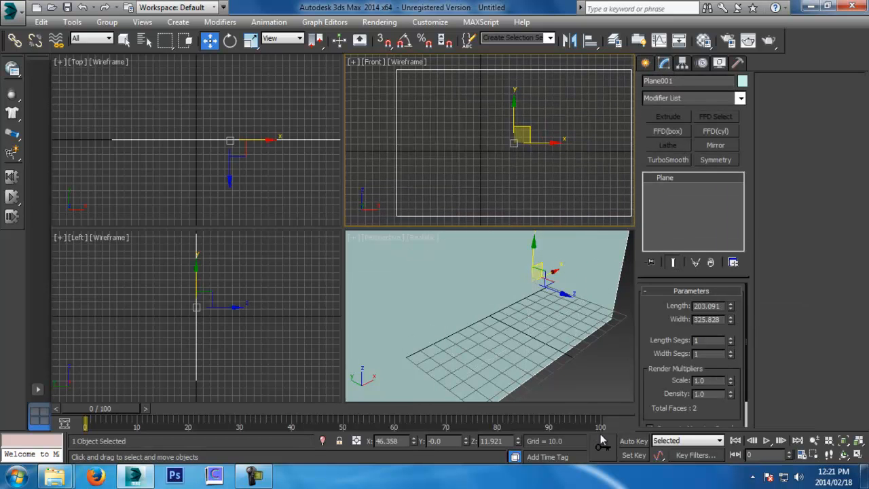
Position the plane at the origin with X and Z at 0, and rename it Front.
right_click(518, 442)
right_click(414, 443)
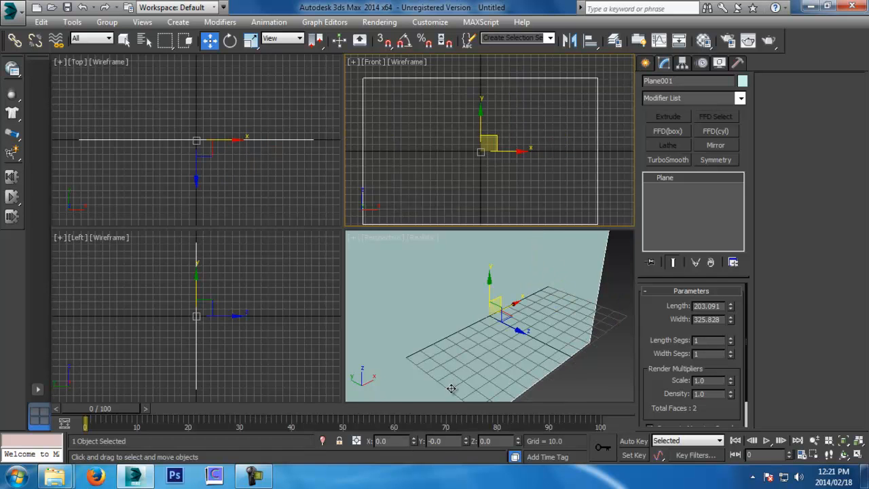
drag(413, 441, 411, 393)
right_click(414, 440)
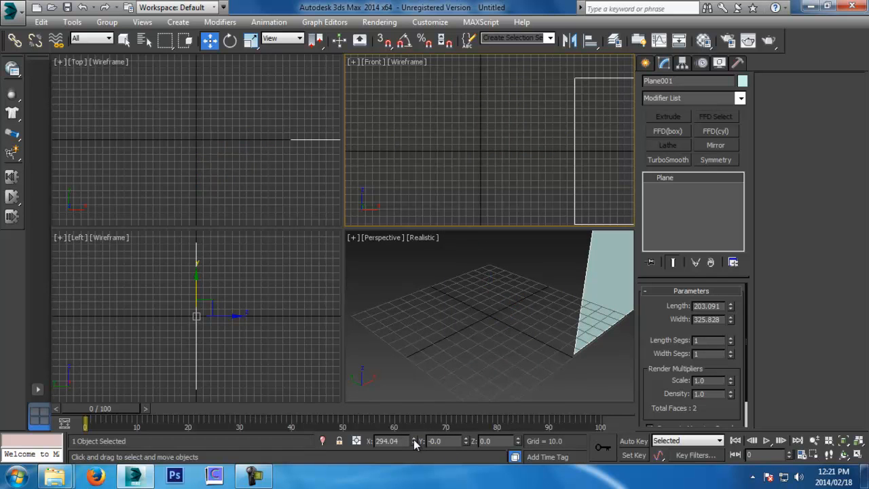
double_click(672, 82)
text(Front)
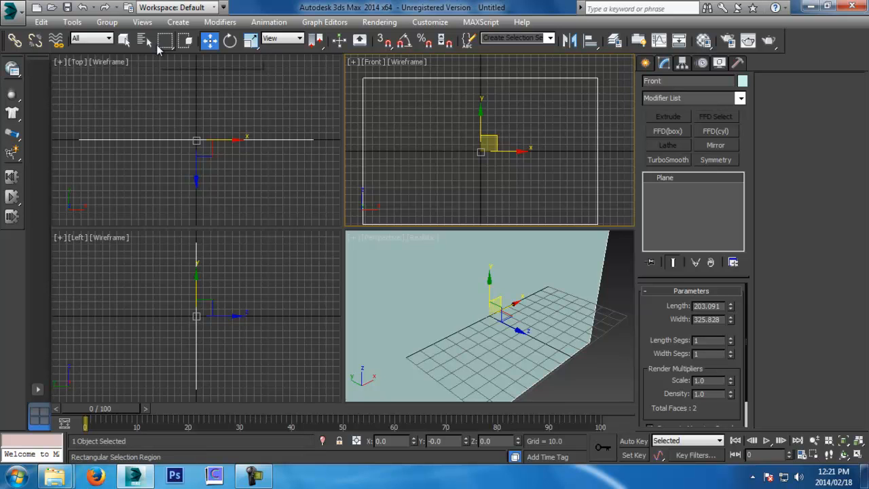
Switch to File Explorer, bring up the mark3helm image's details, and apply that image to the Front plane.
key(alt+Tab)
key(alt+Tab)
key(alt+Tab)
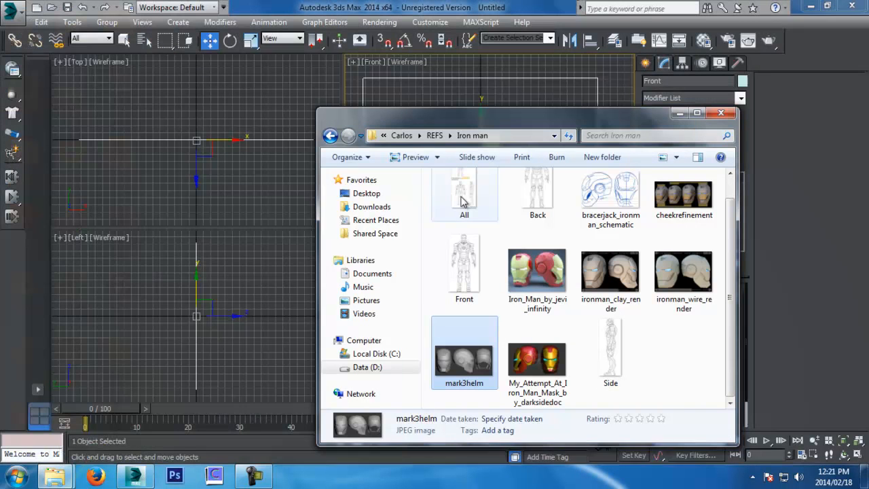
drag(542, 117, 160, 103)
drag(532, 144, 628, 145)
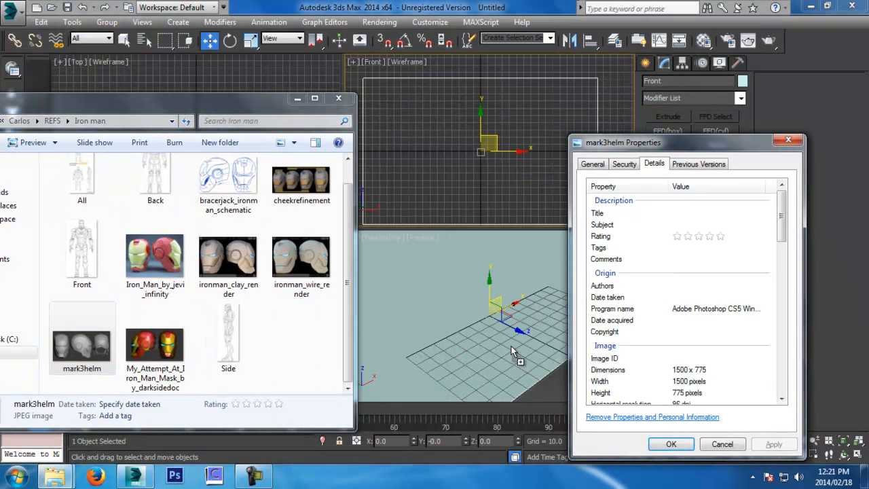
drag(768, 144, 282, 115)
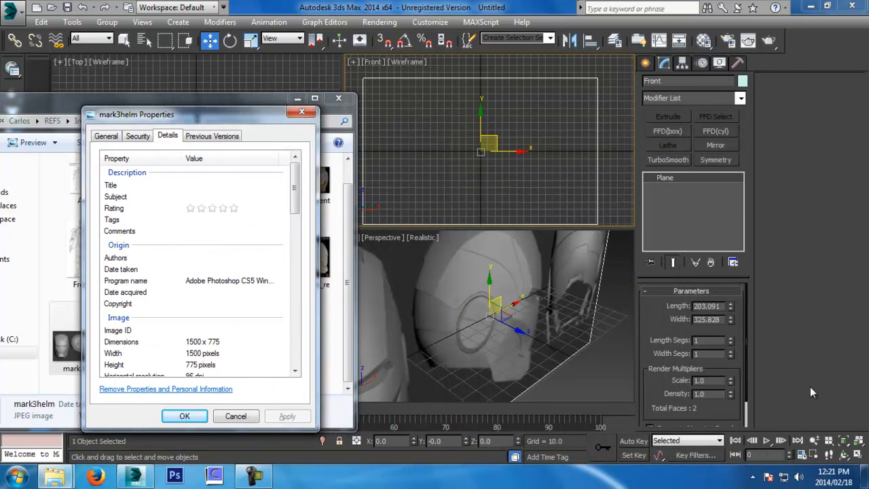
Set the Front plane's length to 775 and width to 1500 to match the image proportions.
click(721, 306)
text(775)
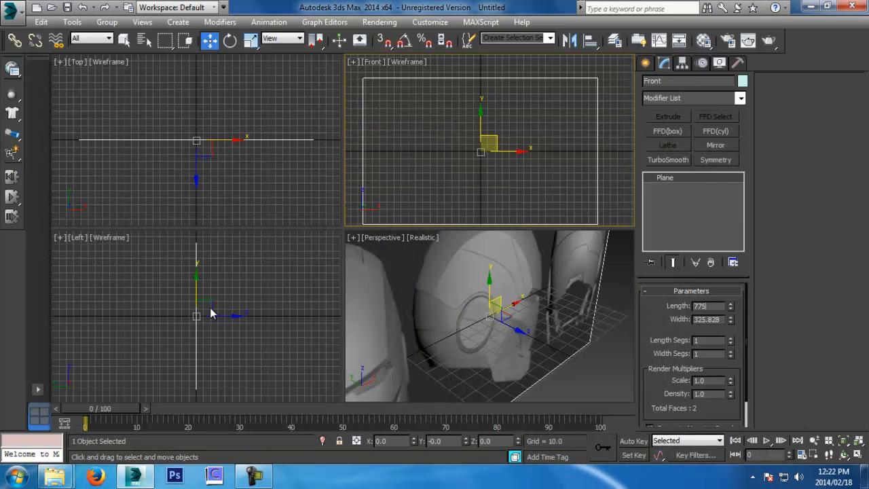
key(Tab)
text(1500)
key(Return)
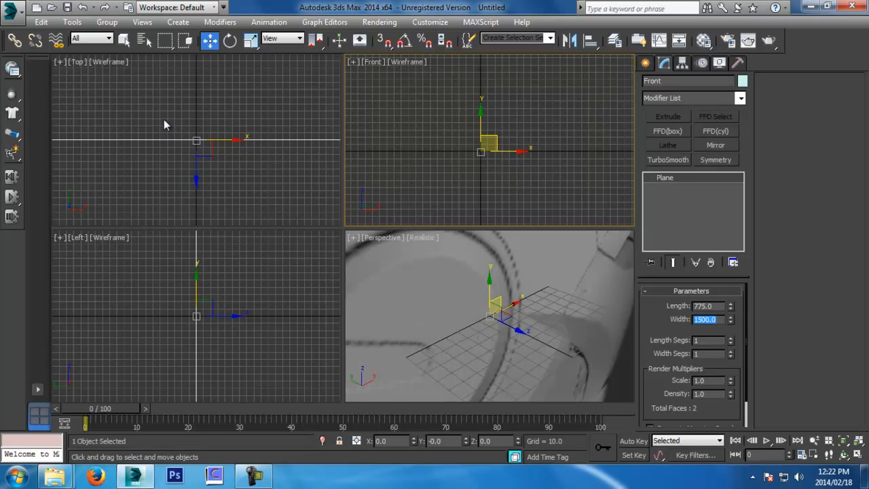
Show the textured plane in a maximized Front view with realistic shading and the grid hidden.
key(z)
click(547, 325)
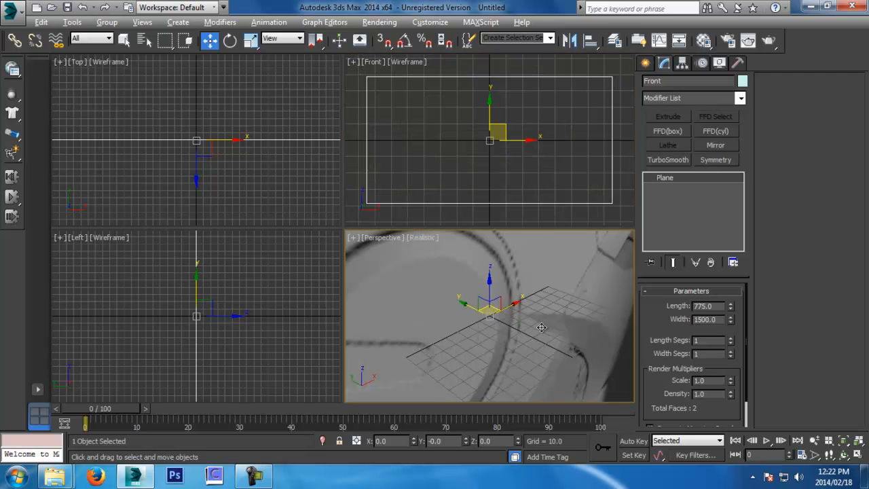
key(alt+w)
ctrl+alt+middle_drag(535, 318, 484, 396)
drag(460, 280, 509, 356)
alt+middle_drag(509, 356, 453, 327)
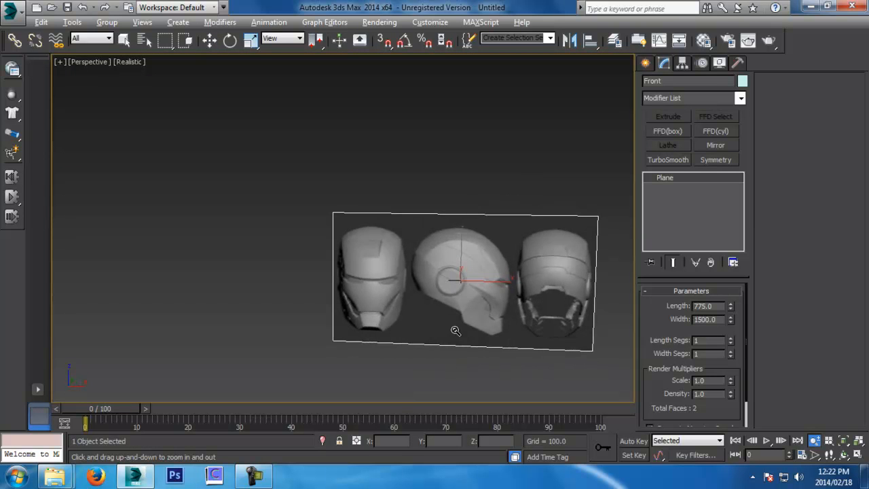
key(alt+w)
click(483, 150)
key(alt+w)
key(F3)
middle_drag(497, 188, 512, 169)
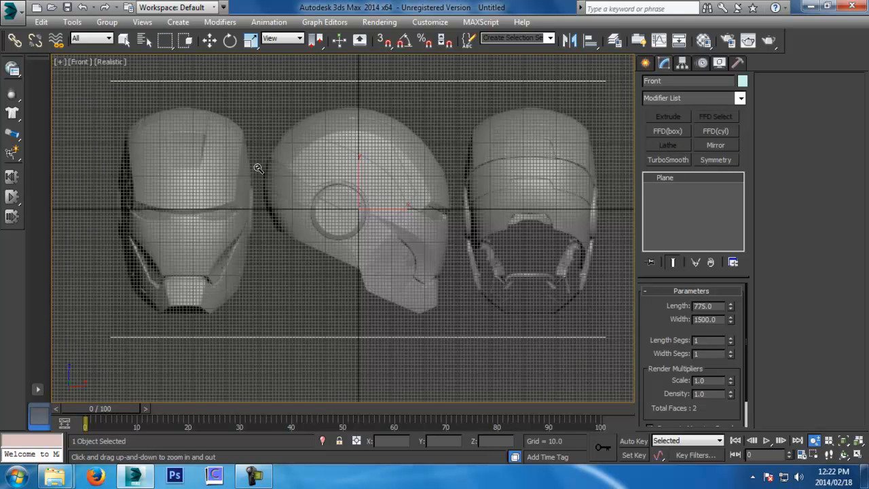
key(g)
Convert the Front plane to an Editable Poly.
key(e)
right_click(293, 138)
mouse_move(343, 253)
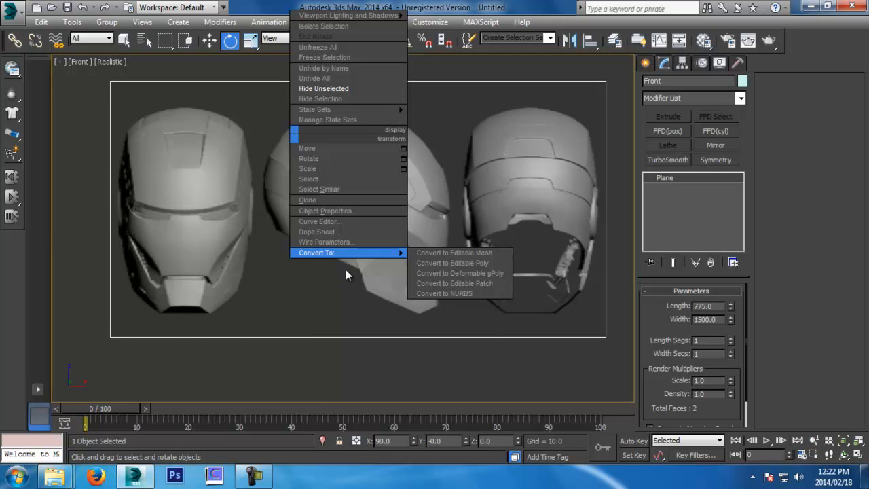
click(500, 263)
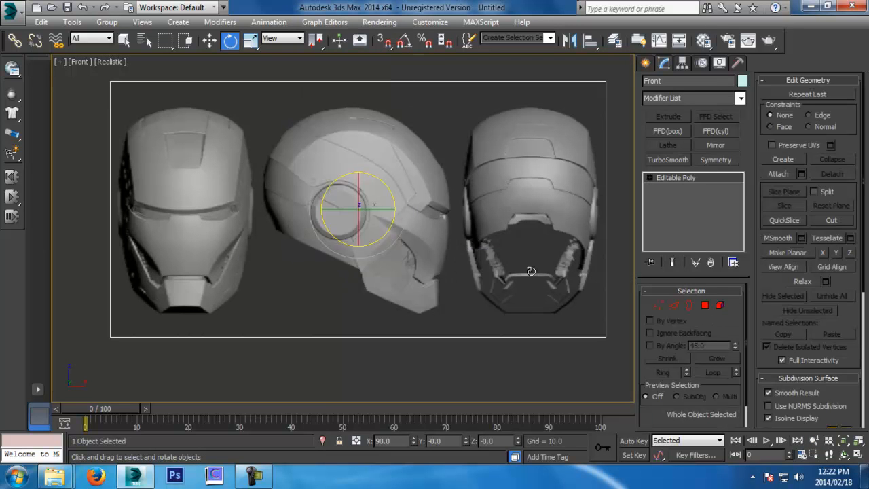
Connect the plane's upper and lower edges with one segment, slide 40, between the front and side helmet views.
click(674, 306)
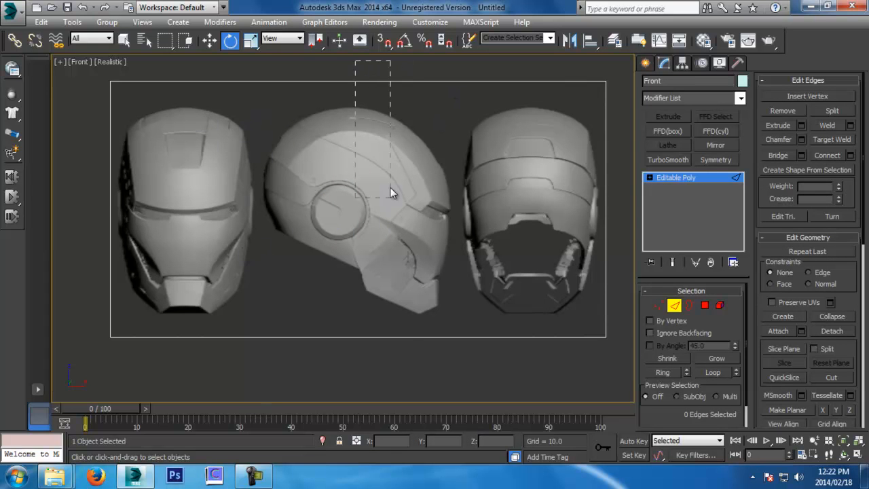
drag(416, 366, 417, 367)
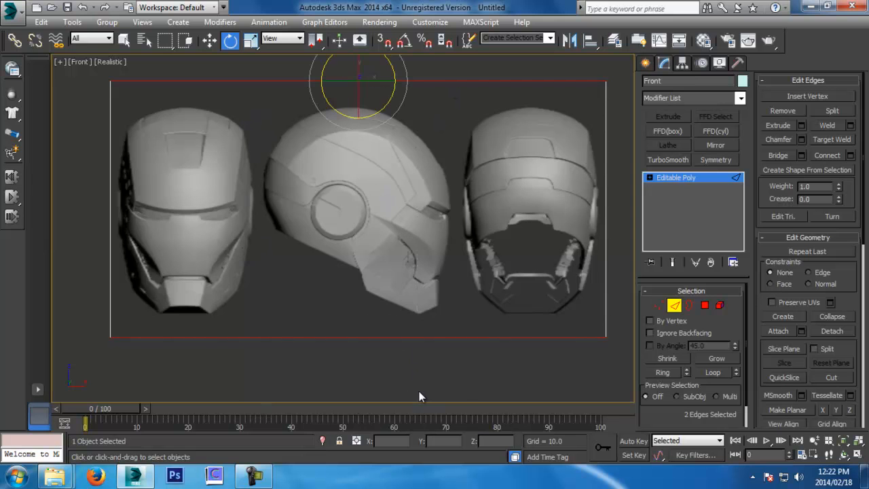
click(850, 154)
drag(351, 272, 367, 173)
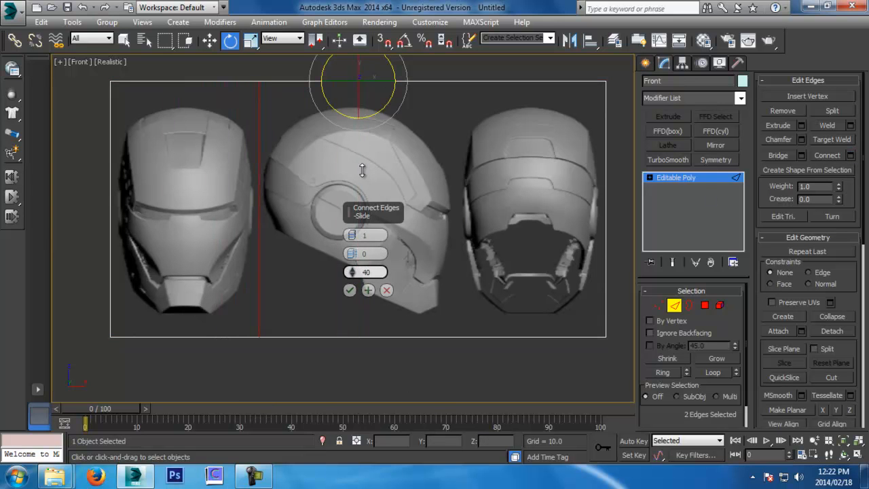
click(350, 290)
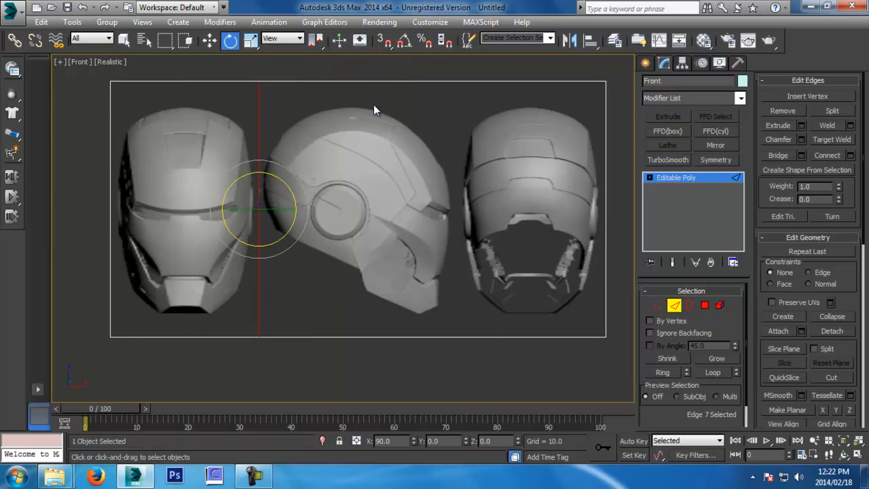
Connect the remaining long edges with one segment, slide -14, between the side and back helmet views, and leave edge editing.
drag(367, 71, 420, 414)
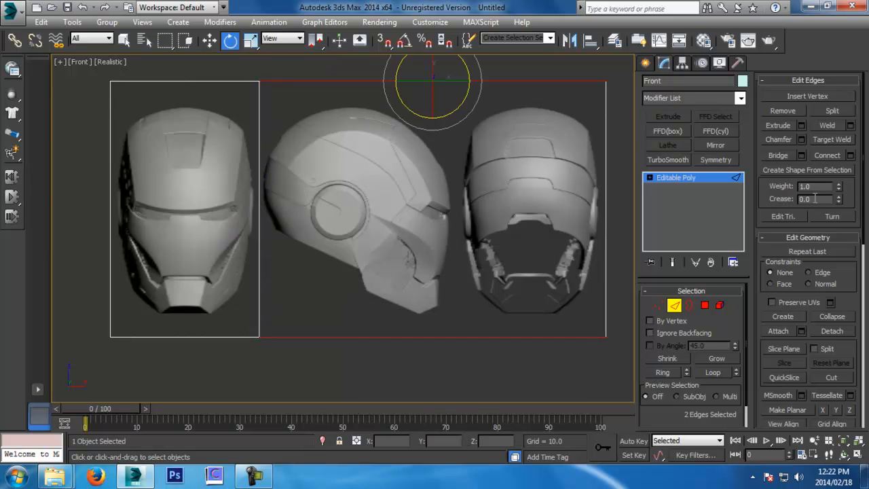
click(851, 155)
drag(351, 271, 350, 292)
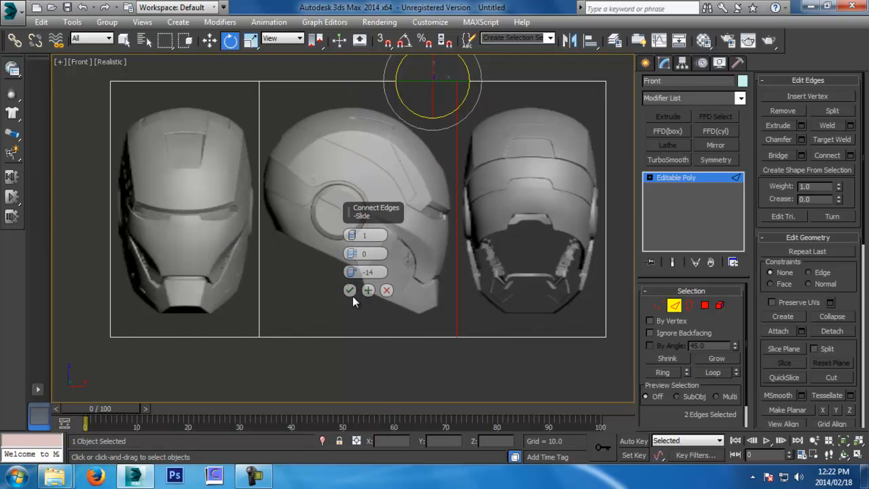
click(349, 290)
key(w)
click(675, 306)
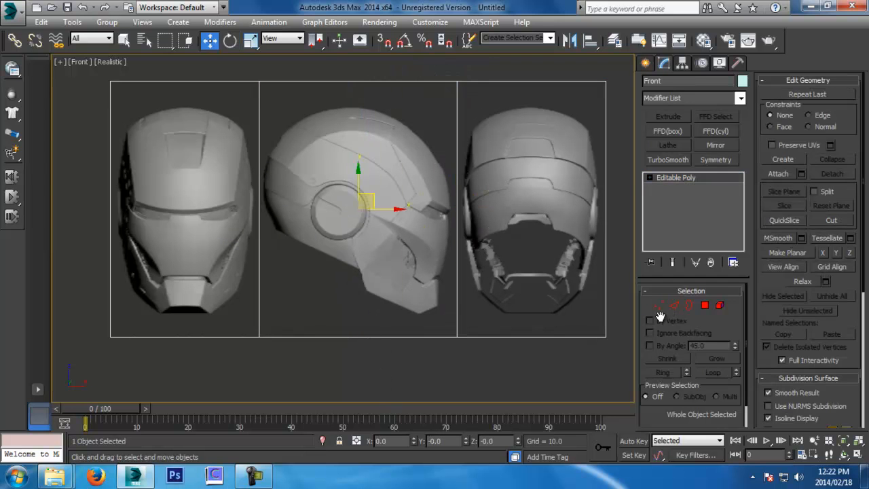
Clone the Front plane in place as an instance named Side.
key(ctrl+v)
drag(430, 266, 0, 253)
text(Si)
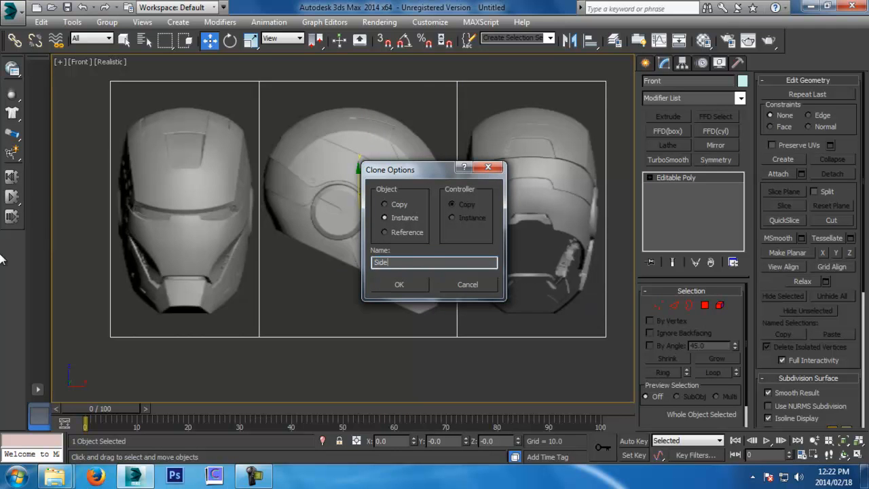
text(de)
key(Return)
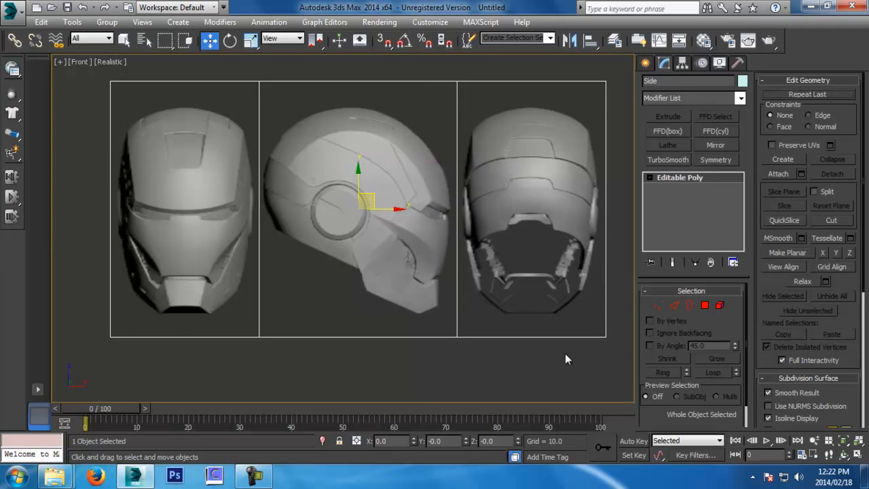
Delete the polygon showing the helmet's back view.
click(706, 305)
click(576, 265)
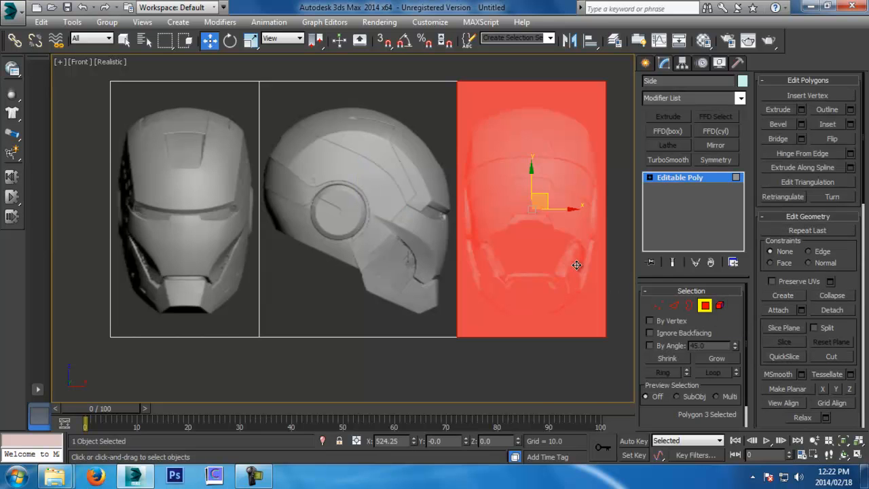
key(Delete)
click(148, 223)
key(Delete)
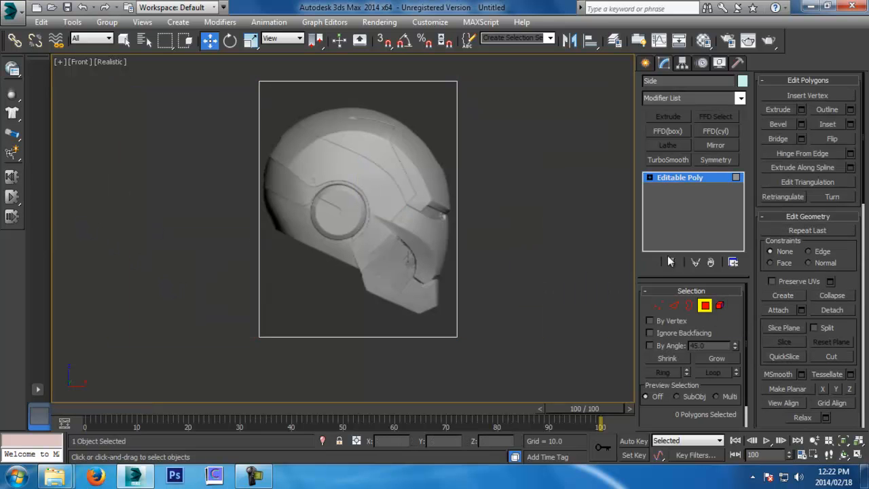
key(ctrl+z)
Make the instanced Side plane unique and delete its polygon showing the helmet's front view.
click(704, 305)
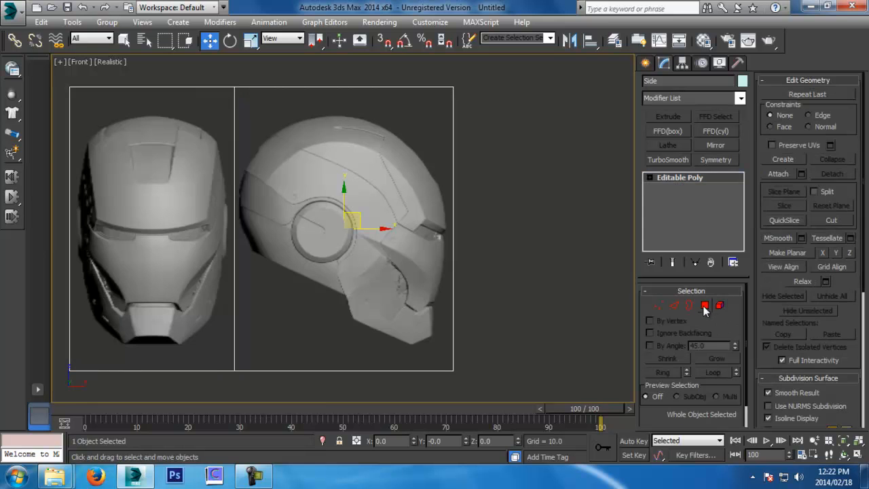
right_click(671, 181)
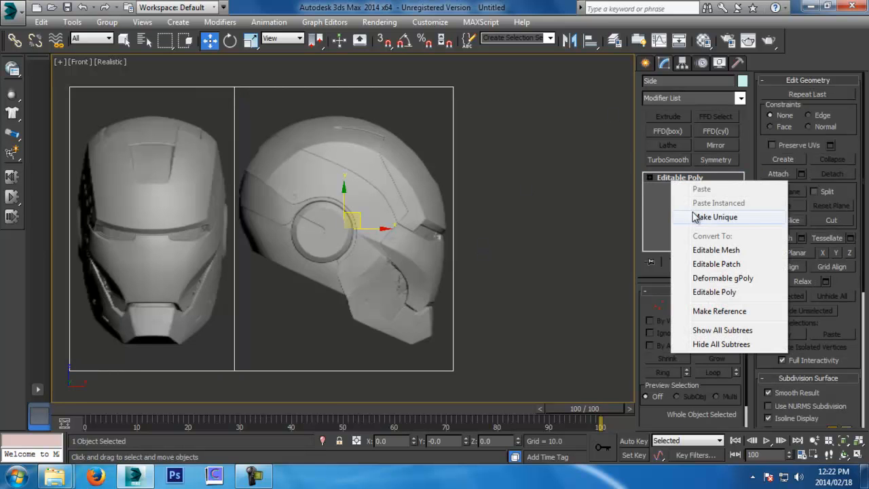
click(705, 306)
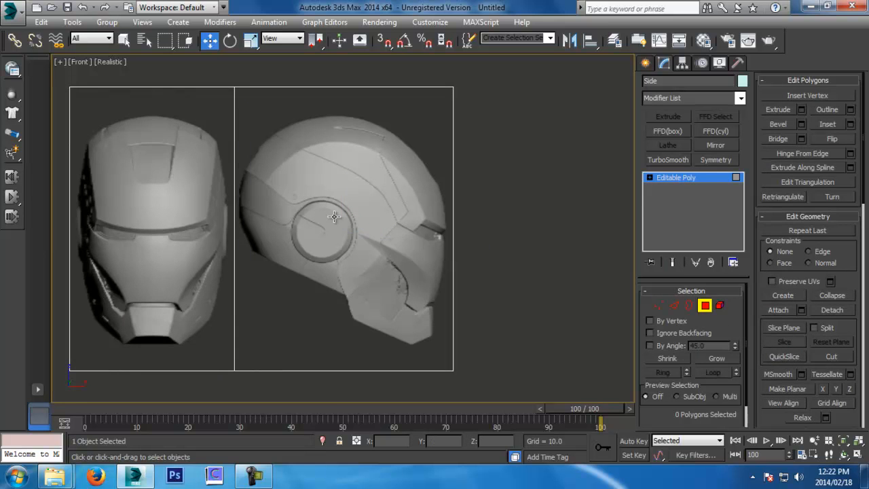
click(165, 188)
key(Delete)
click(705, 306)
Select the Front plane and delete its polygon showing the helmet's side view.
click(501, 231)
click(153, 224)
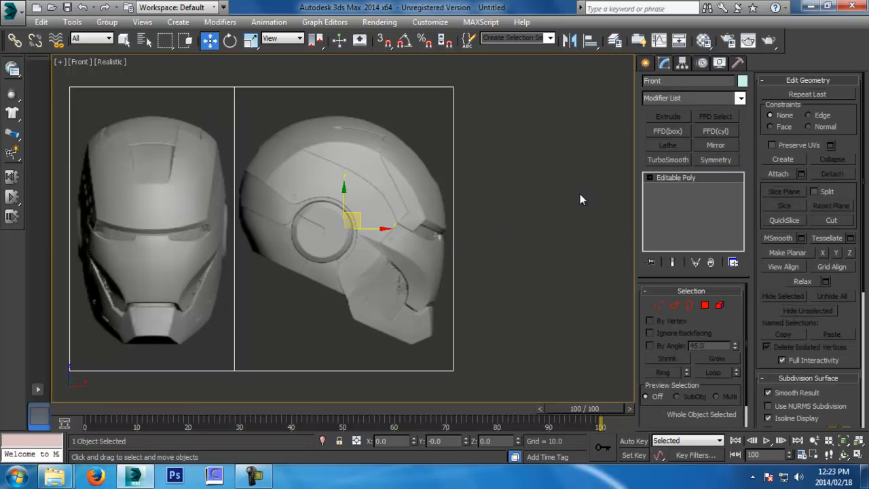
click(706, 305)
click(410, 274)
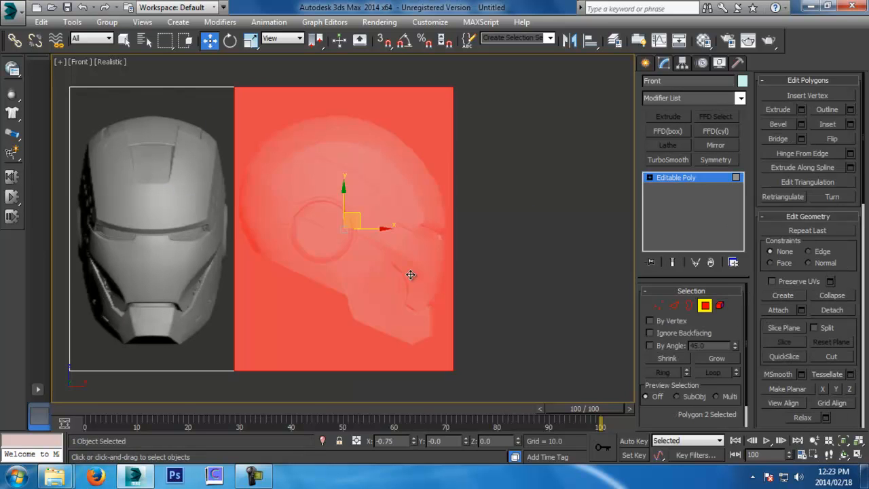
key(Delete)
middle_drag(462, 269, 485, 264)
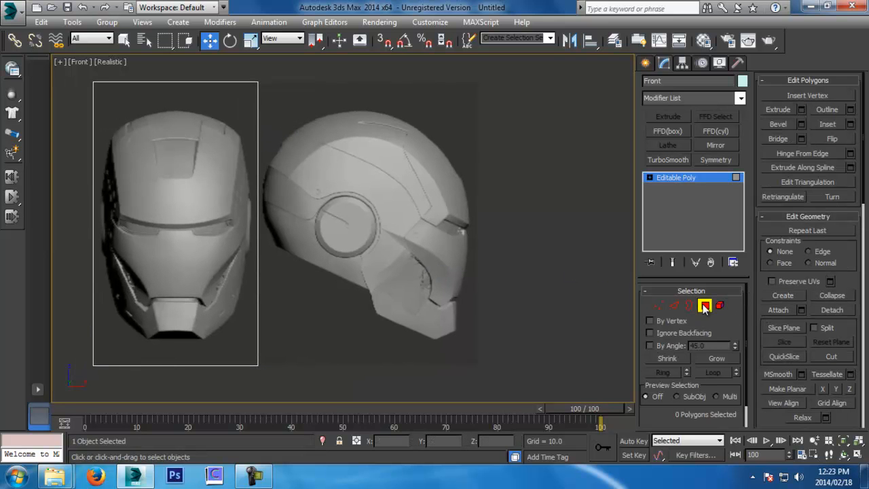
click(704, 306)
Select both the Front and Side planes and center their pivots to their own objects.
drag(124, 226, 77, 237)
key(p)
scroll(308, 183, down, 1)
middle_drag(308, 184, 429, 246)
scroll(429, 245, down, 2)
scroll(429, 246, down, 3)
alt+middle_drag(388, 156, 396, 175)
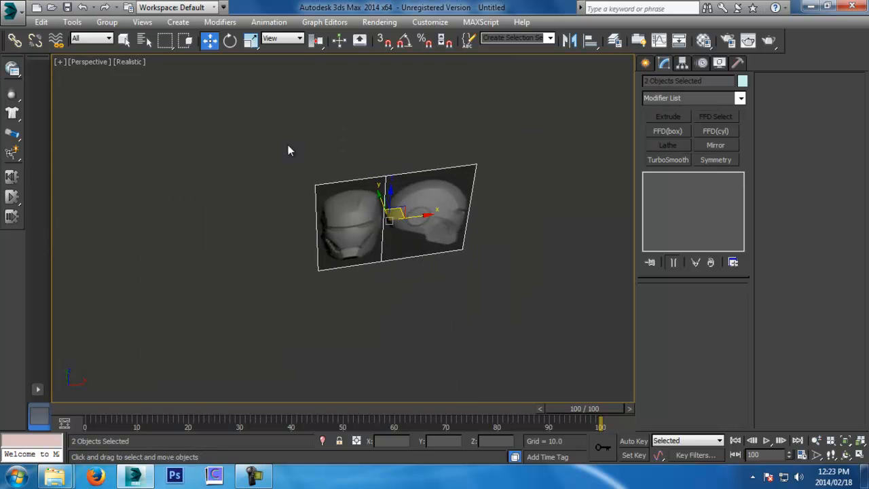
click(443, 224)
click(361, 218)
drag(252, 127, 506, 305)
click(682, 63)
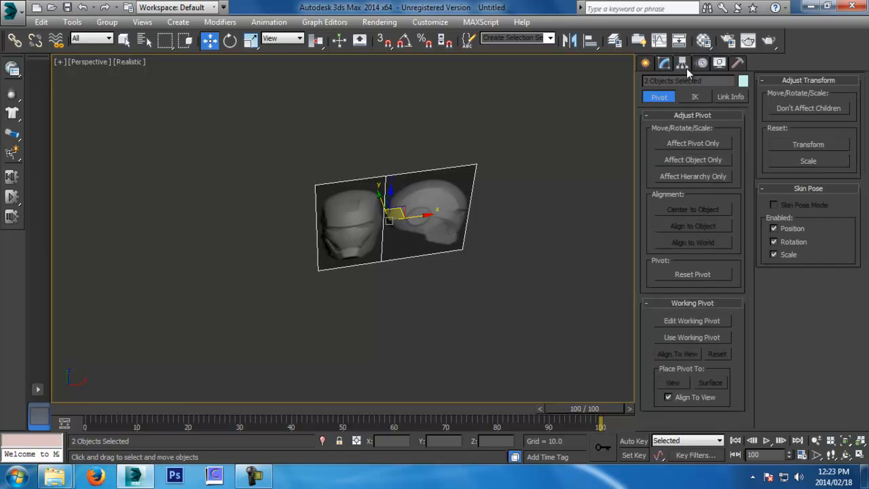
click(693, 144)
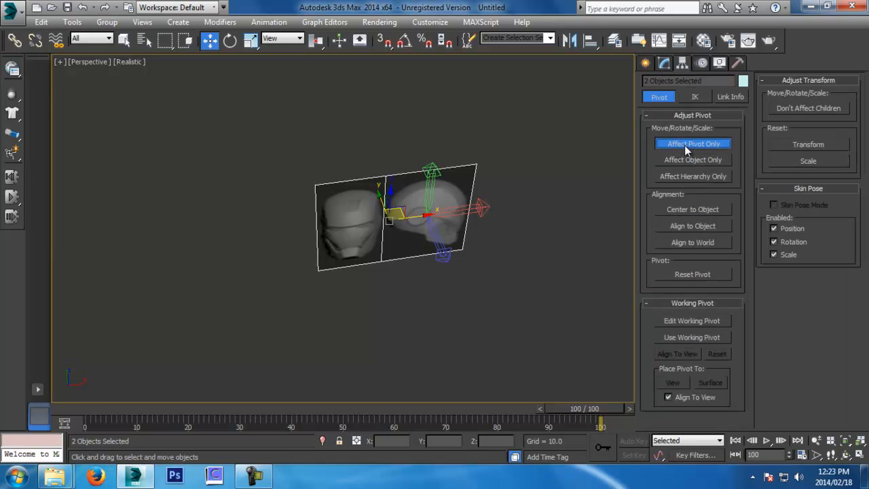
click(702, 210)
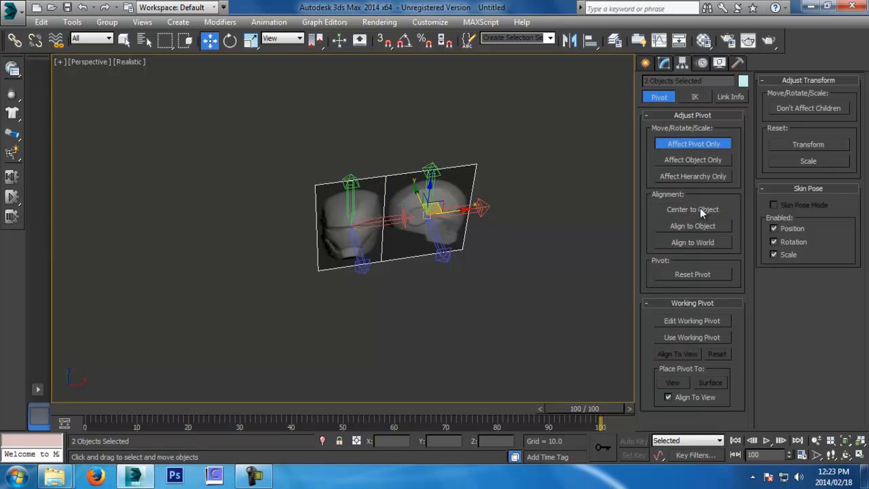
click(720, 145)
Select each reference plane in turn, ending with only the Side plane selected.
click(505, 251)
click(363, 232)
click(454, 231)
click(359, 229)
click(450, 232)
mouse_move(452, 256)
alt+middle_down()
mouse_move(446, 223)
mouse_move(453, 260)
alt+middle_up()
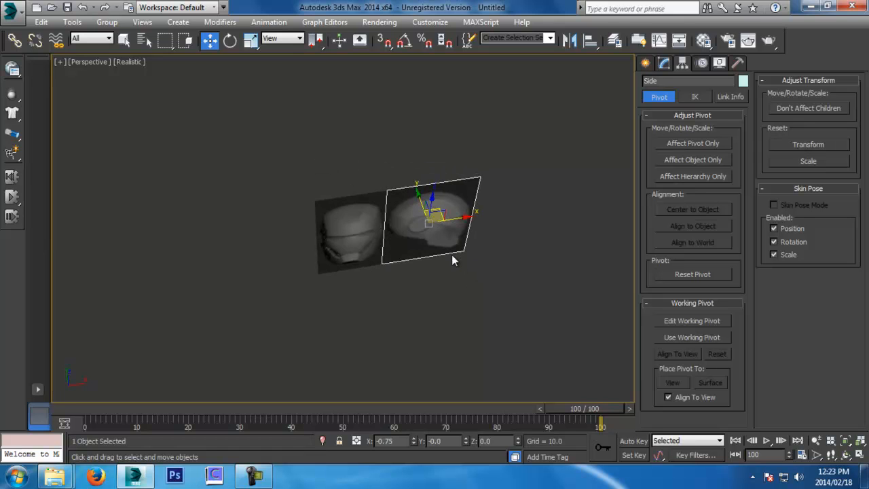
click(230, 40)
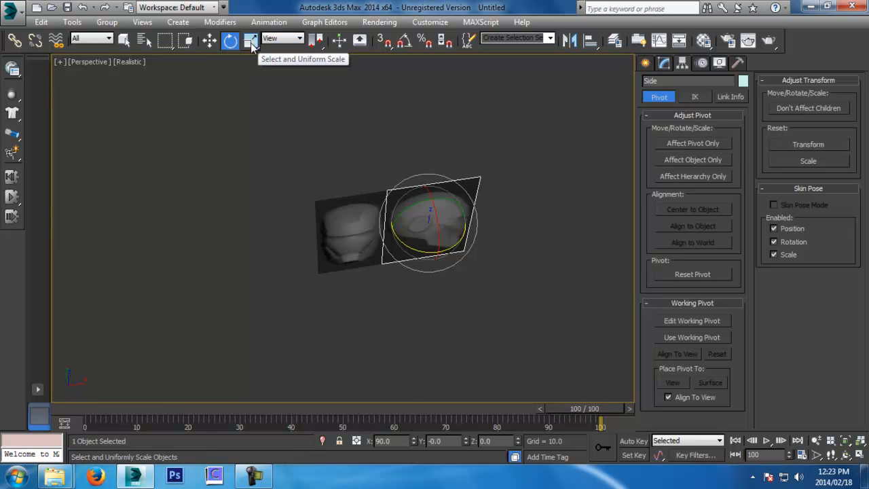
click(251, 41)
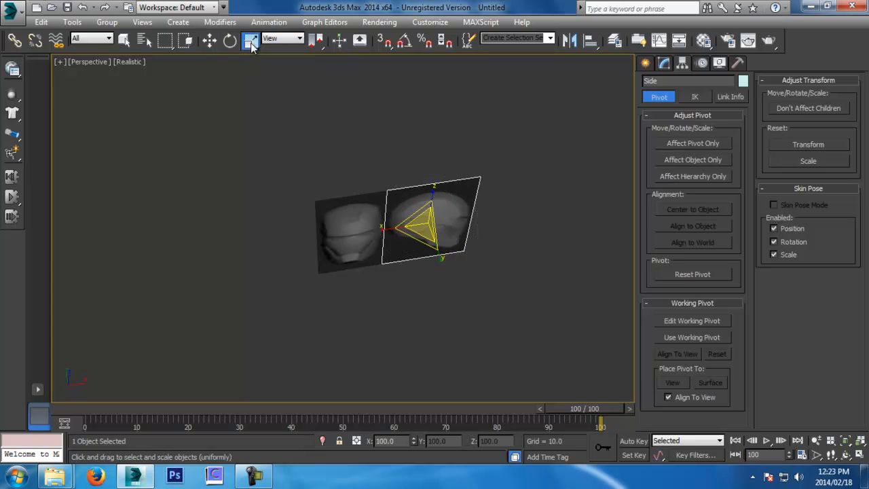
key(w)
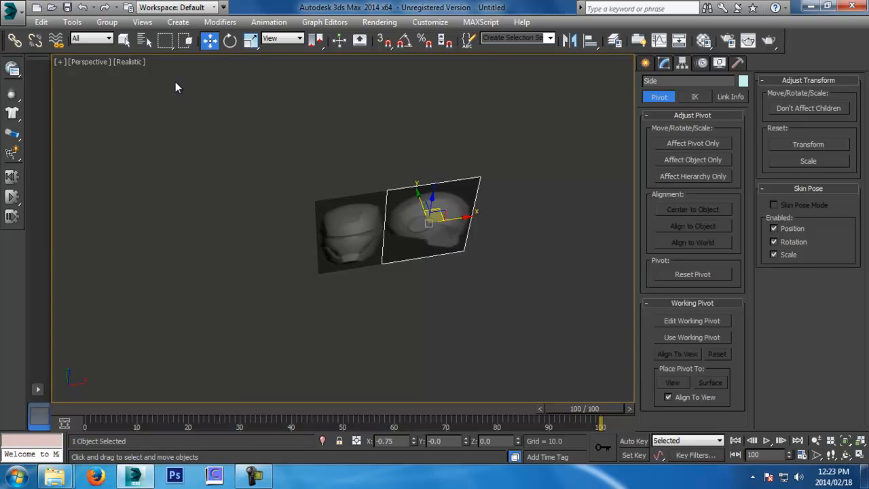
key(e)
key(r)
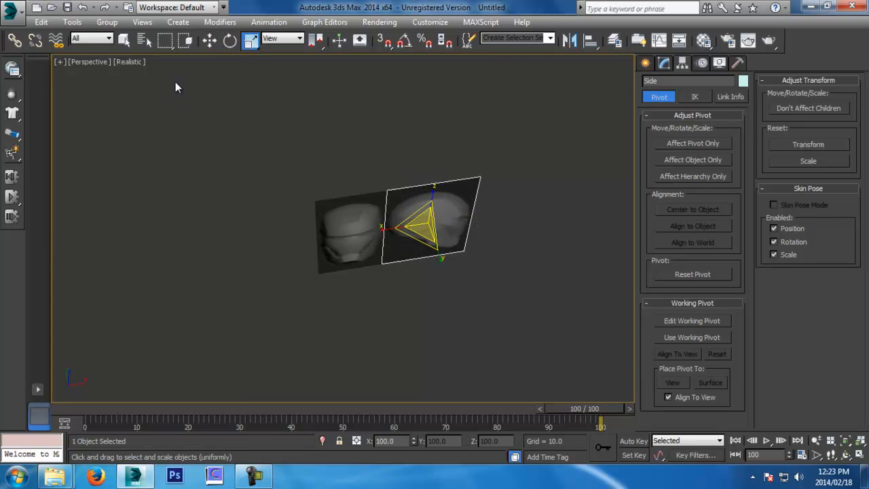
Turn on angle snap and rotate the Side plane about its vertical axis until it is perpendicular to the Front plane.
key(e)
alt+middle_drag(560, 228, 550, 194)
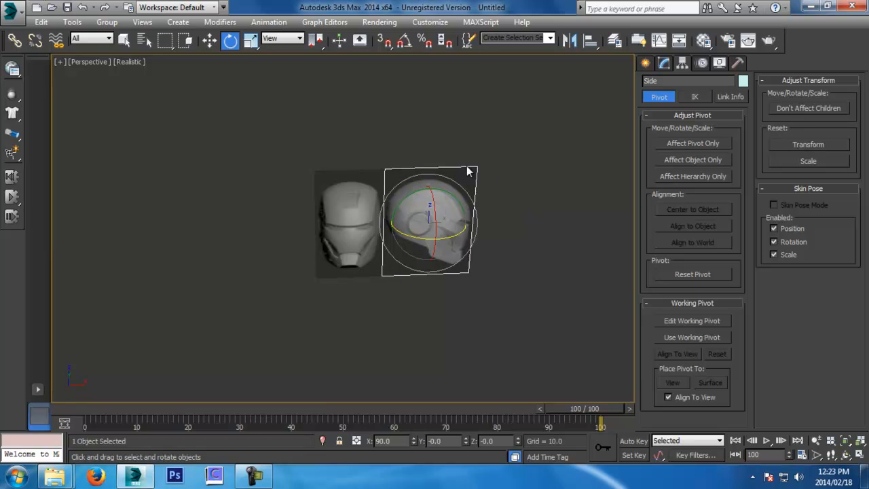
click(405, 45)
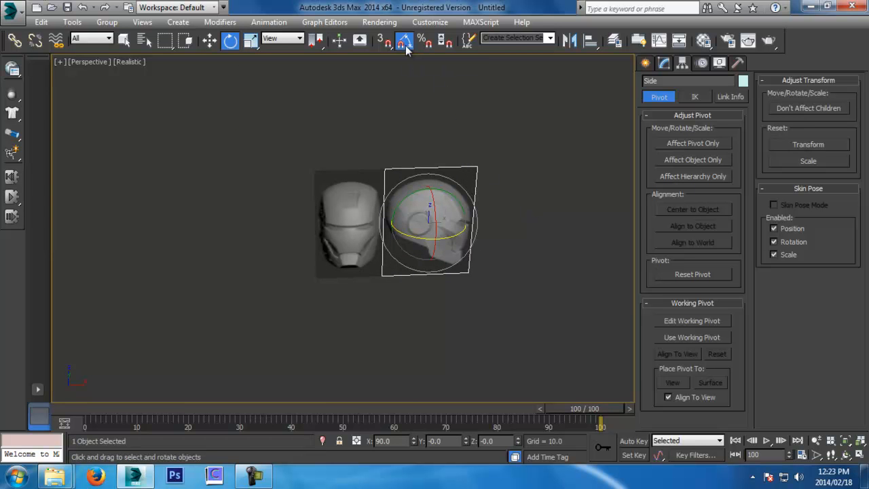
alt+middle_drag(444, 99, 472, 139)
drag(425, 253, 371, 228)
alt+middle_drag(456, 273, 478, 224)
Move the Side plane in the top view so it meets the side edge of the Front plane and forms a corner.
key(w)
drag(395, 216, 436, 233)
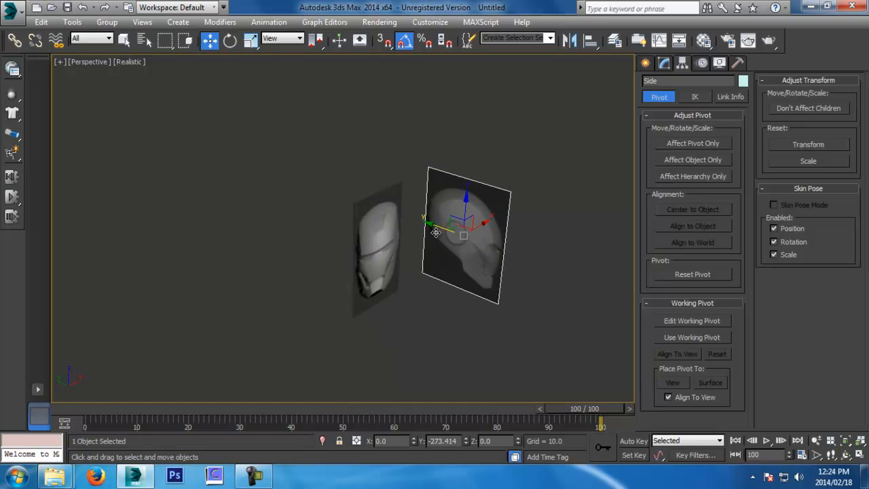
key(t)
key(z)
scroll(452, 227, down, 5)
middle_drag(446, 223, 454, 251)
key(F3)
drag(435, 218, 398, 218)
scroll(398, 218, up, 2)
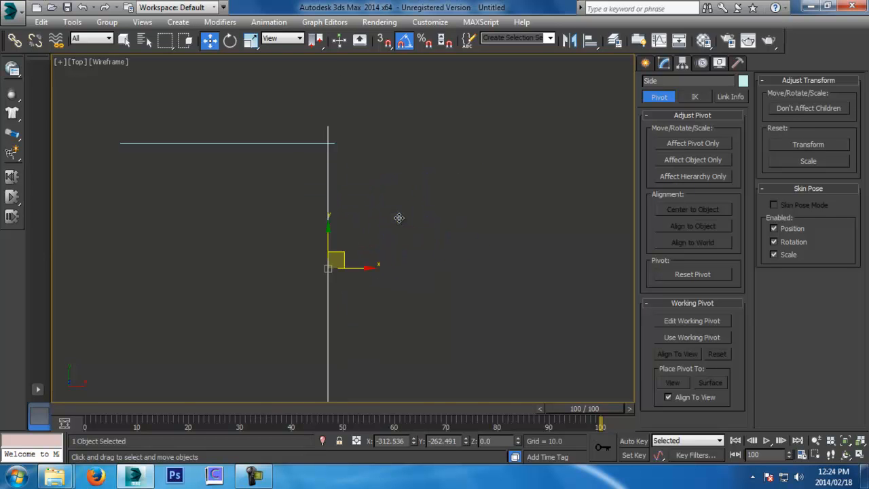
scroll(398, 218, up, 5)
drag(312, 274, 339, 269)
Select both planes and move them along X so the Front plane is centred on the vertical grid axis.
key(p)
scroll(397, 217, down, 5)
mouse_move(382, 298)
alt+middle_down()
mouse_move(397, 218)
mouse_move(442, 248)
mouse_move(391, 302)
alt+middle_up()
key(F3)
key(w)
ctrl+click(267, 247)
scroll(345, 264, down, 3)
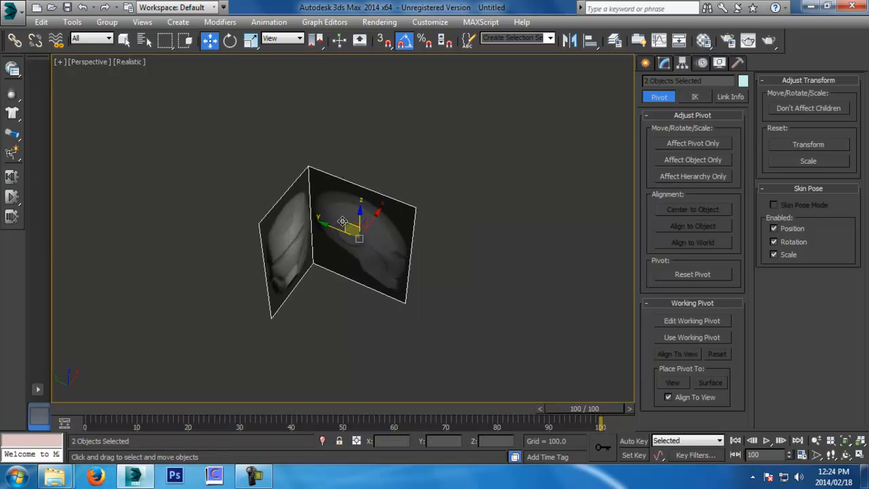
alt+middle_drag(337, 233, 259, 271)
alt+middle_drag(338, 244, 419, 234)
key(f)
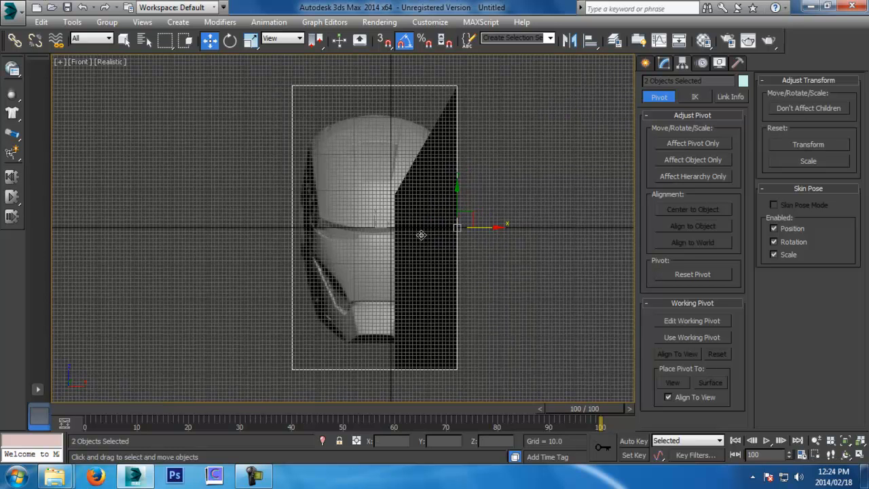
key(F3)
scroll(424, 238, up, 2)
drag(505, 222, 530, 224)
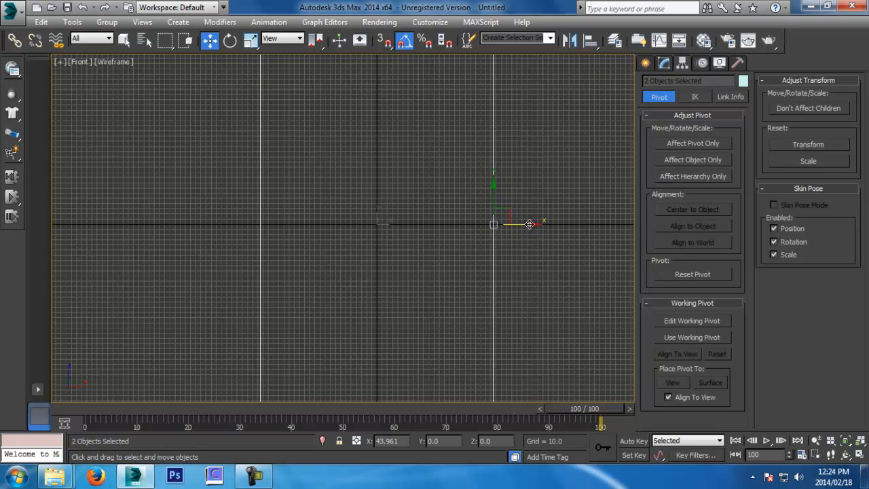
scroll(529, 224, down, 1)
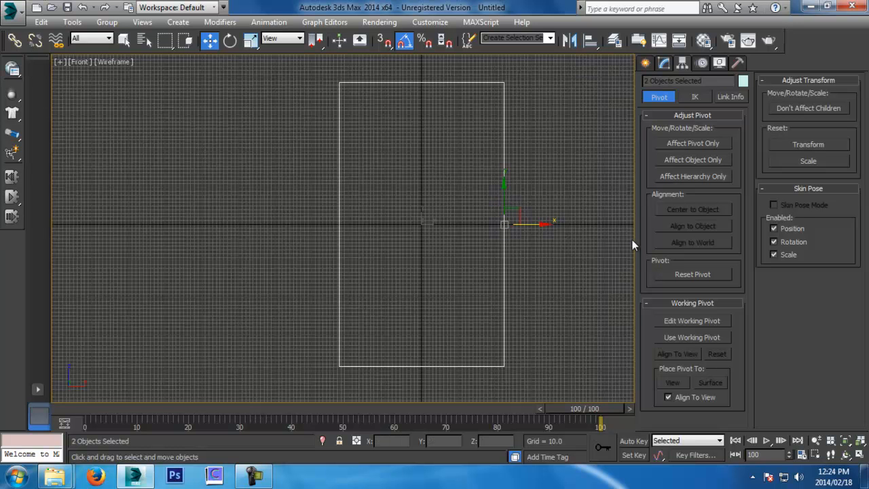
Raise both planes vertically until their lower edges rest on the horizontal grid axis.
drag(500, 197, 495, 106)
scroll(469, 292, up, 5)
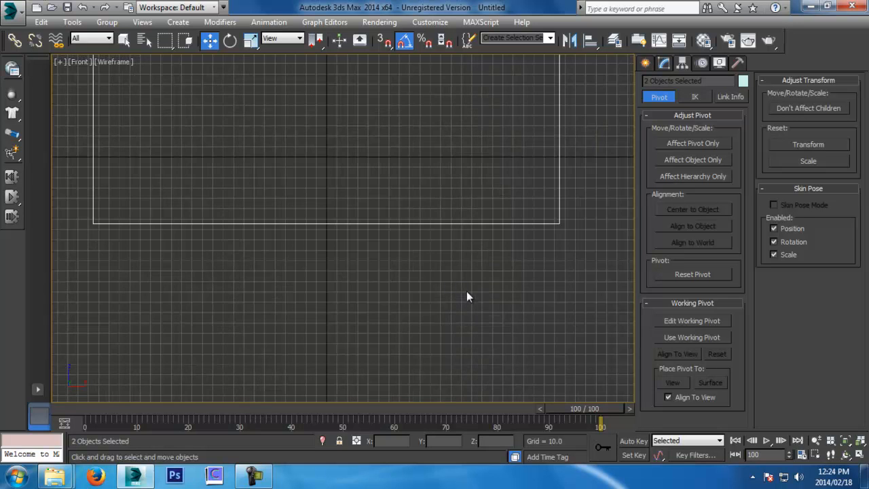
drag(398, 224, 414, 154)
Return to the perspective view and set its display mode to Shaded so both reference images display fully.
key(p)
scroll(413, 187, down, 5)
key(F3)
mouse_move(413, 187)
alt+middle_down()
mouse_move(476, 217)
mouse_move(396, 196)
alt+middle_up()
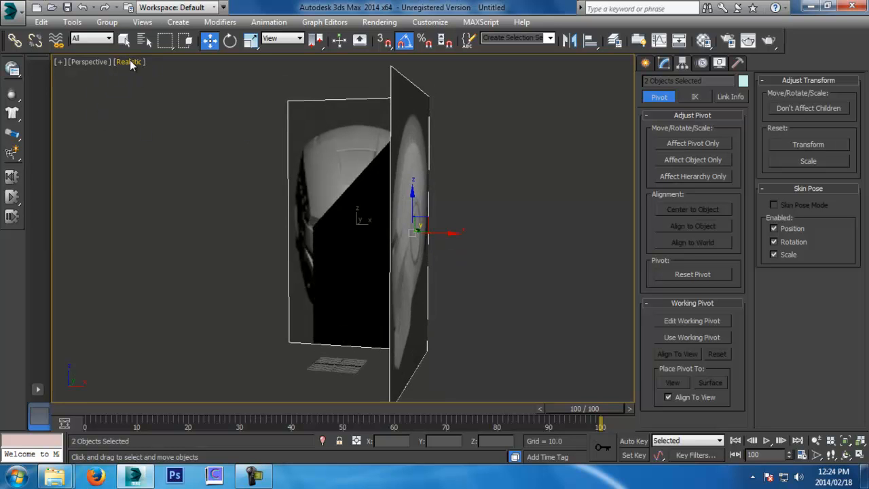
click(130, 62)
click(152, 87)
alt+middle_drag(153, 88, 267, 173)
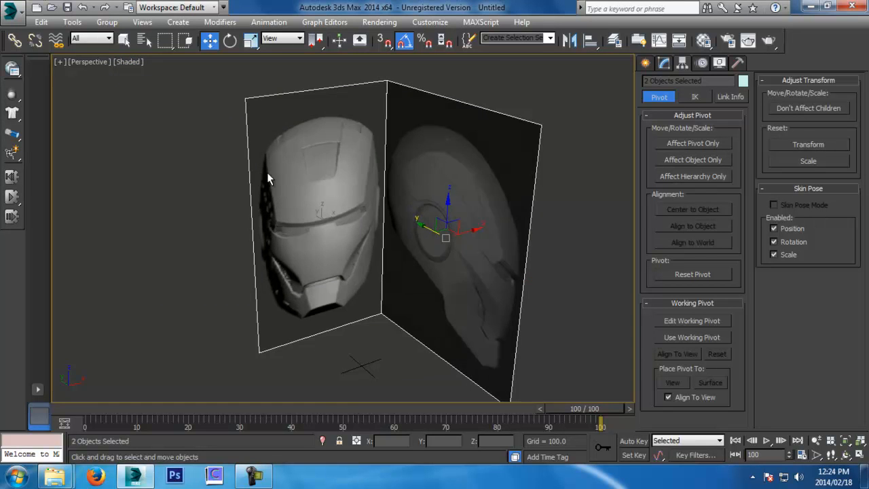
Turn off Show Frozen in Gray for both planes in their object properties and freeze them.
right_click(383, 177)
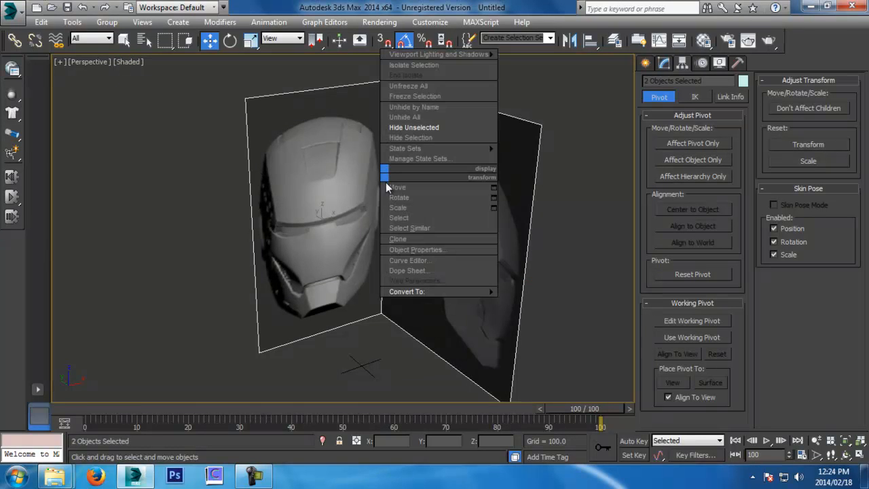
right_click(310, 137)
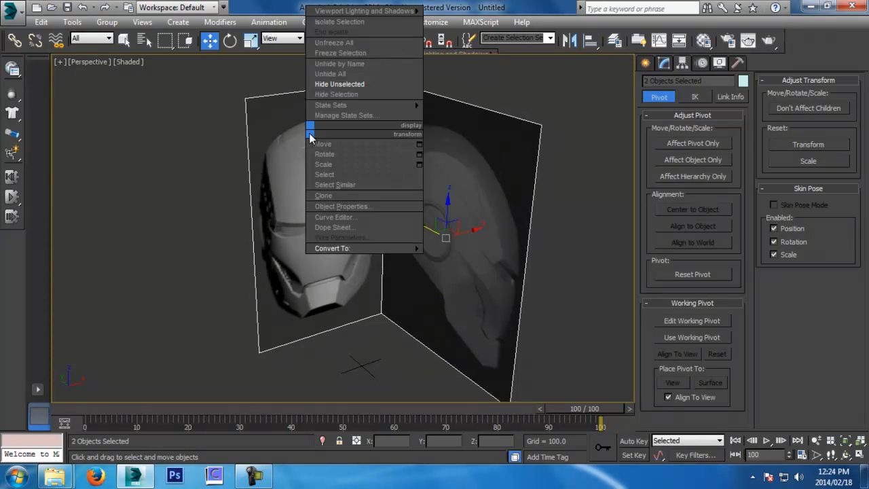
click(362, 207)
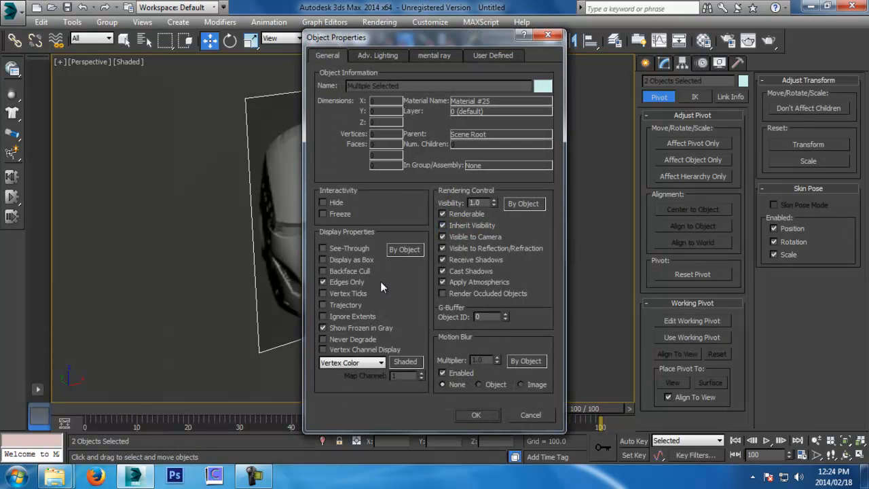
click(342, 327)
click(476, 414)
right_click(465, 259)
click(534, 188)
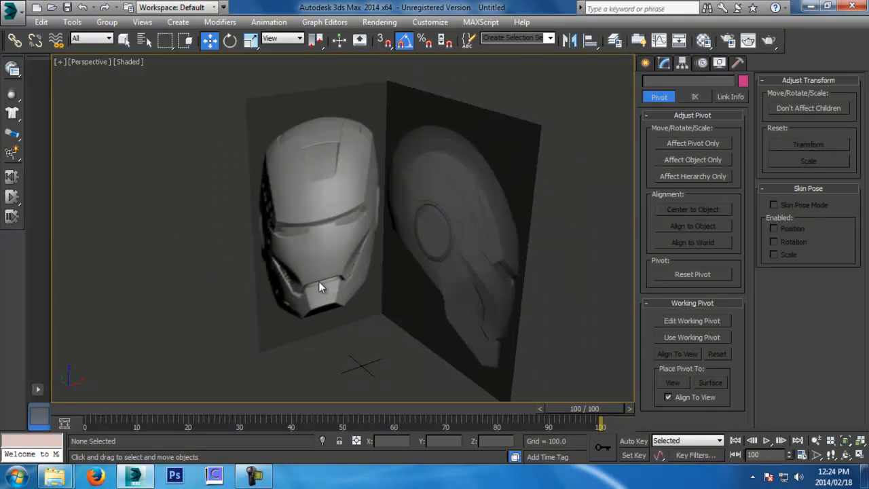
Switch to the front view and hide its grid.
key(f)
scroll(393, 224, down, 3)
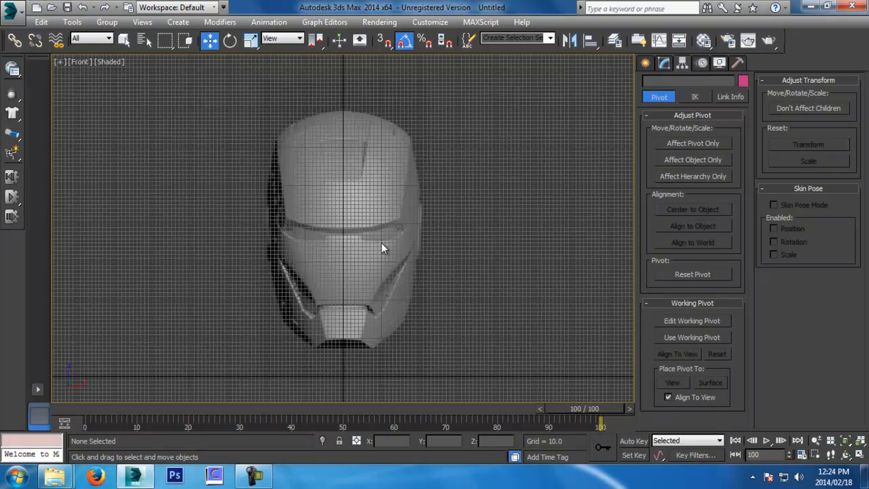
scroll(380, 250, up, 4)
key(g)
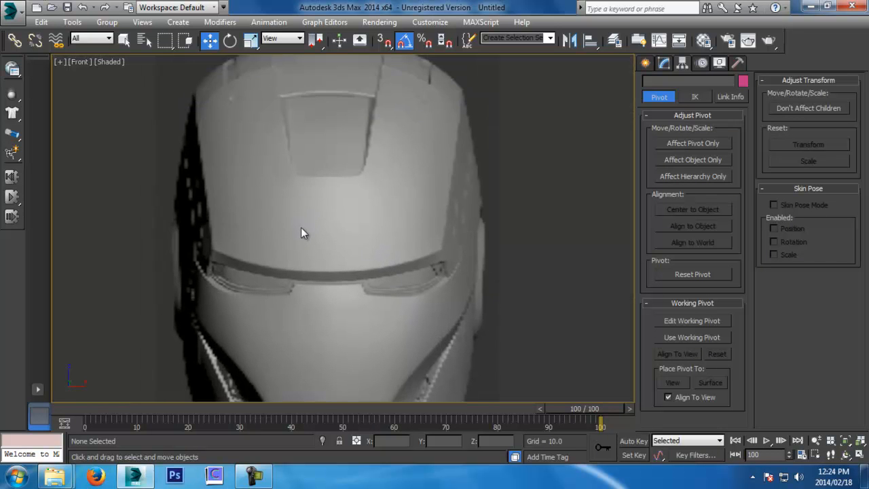
key(p)
scroll(338, 217, down, 4)
alt+middle_drag(337, 212, 425, 207)
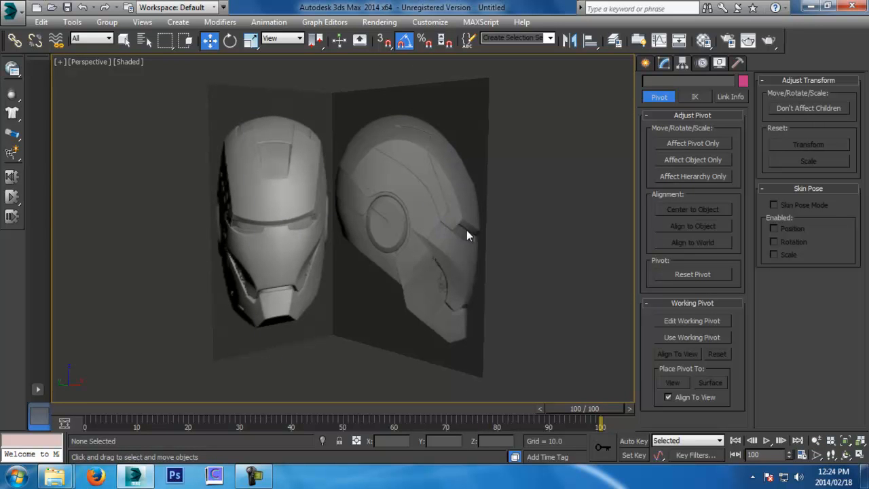
alt+middle_drag(250, 306, 278, 284)
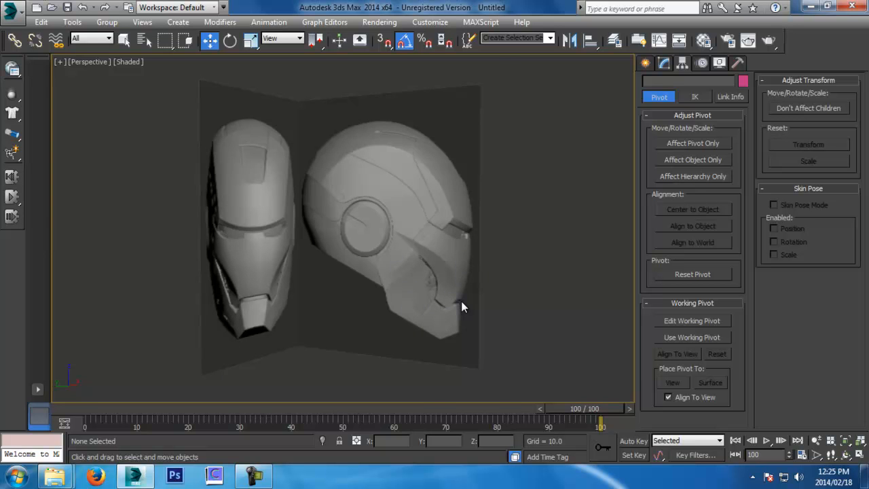
Return to the front view and save the scene as Iron_Man_Tuesday_Class_03_01 in the scenes folder.
key(f)
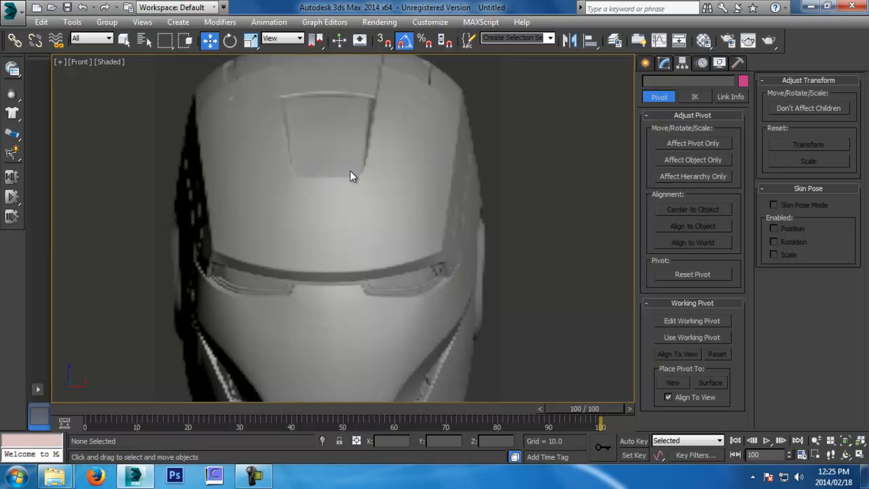
key(ctrl+s)
drag(349, 100, 333, 248)
click(204, 169)
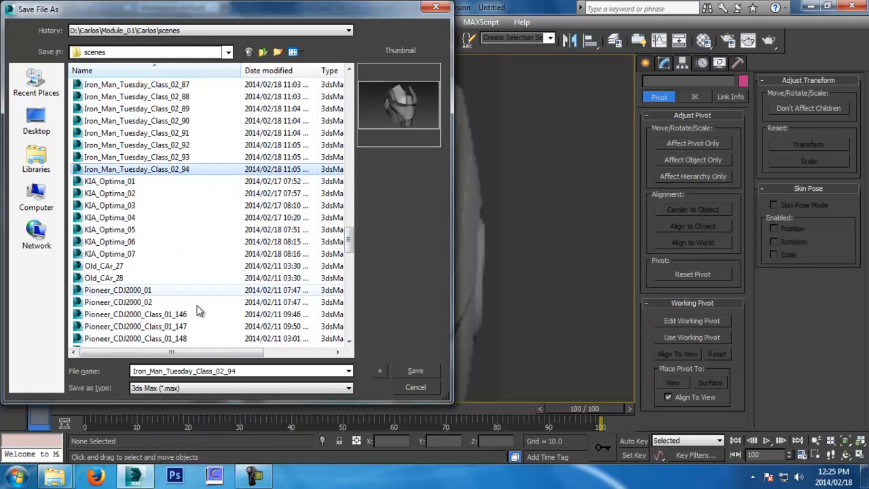
double_click(218, 371)
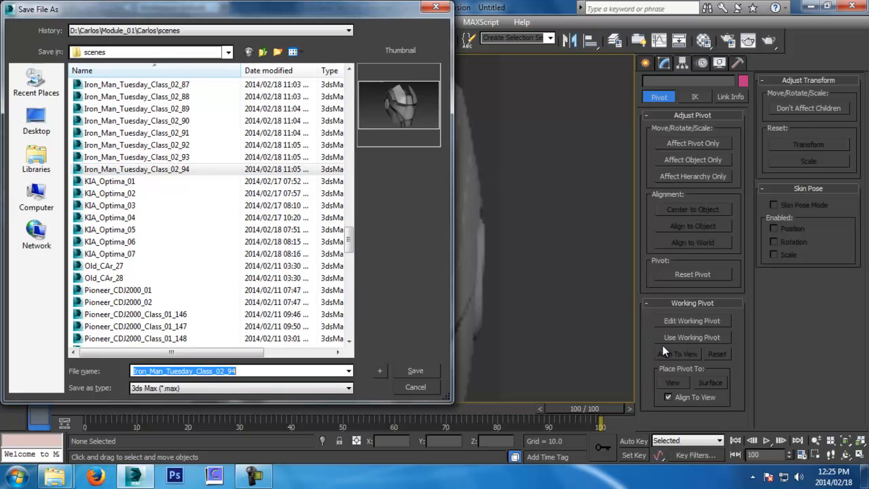
key(End)
key(BackSpace)
key(BackSpace)
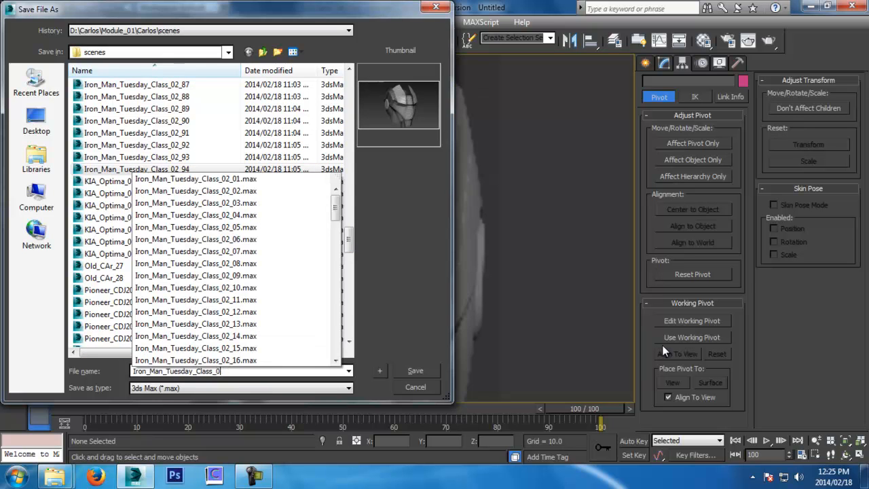
text(3_01)
key(Return)
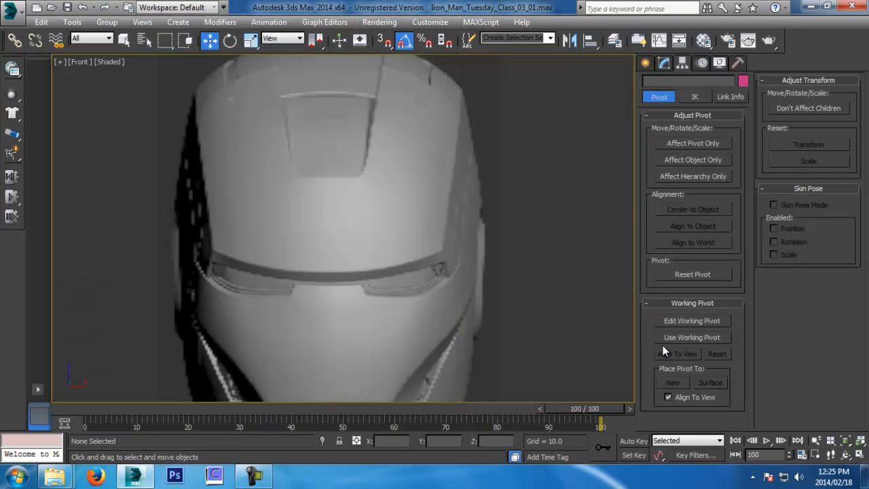
Unfreeze all objects and select the Front plane.
middle_drag(379, 205, 407, 230)
right_click(403, 239)
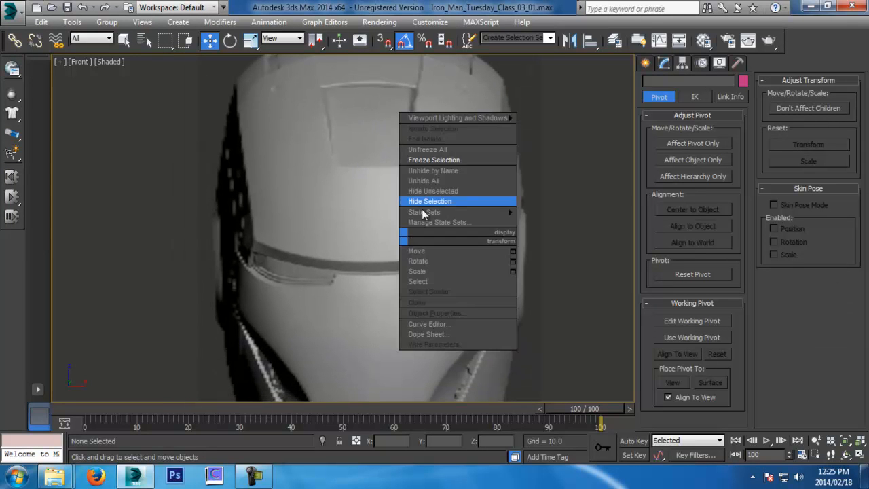
click(438, 150)
scroll(367, 221, down, 3)
click(365, 223)
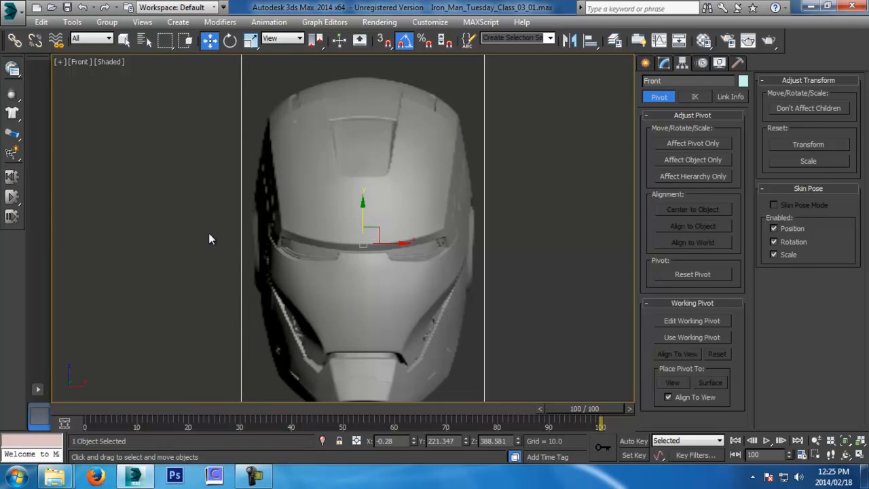
Mirror the front reference plane across X with no clone, and freeze the reference planes.
click(569, 40)
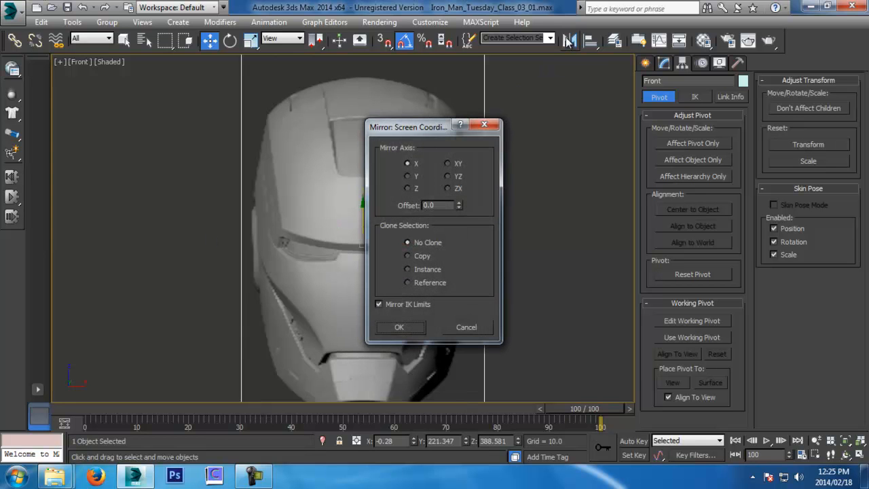
click(399, 326)
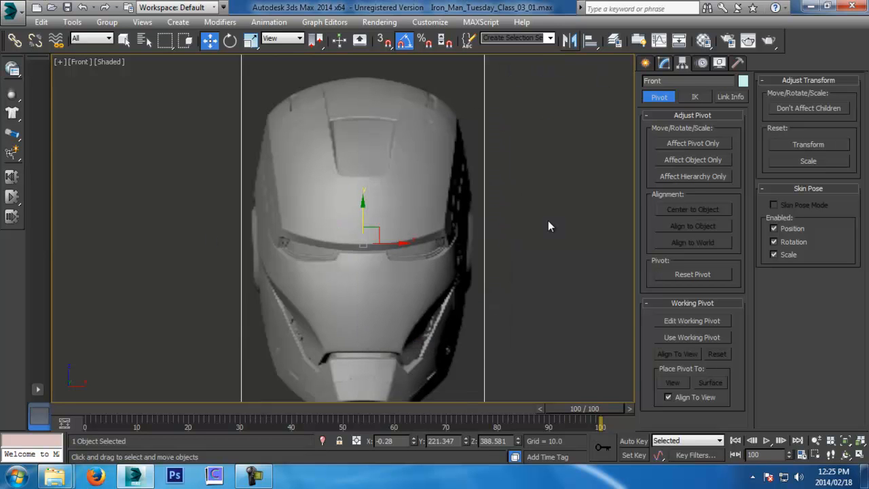
drag(518, 237, 306, 324)
right_click(379, 275)
click(412, 198)
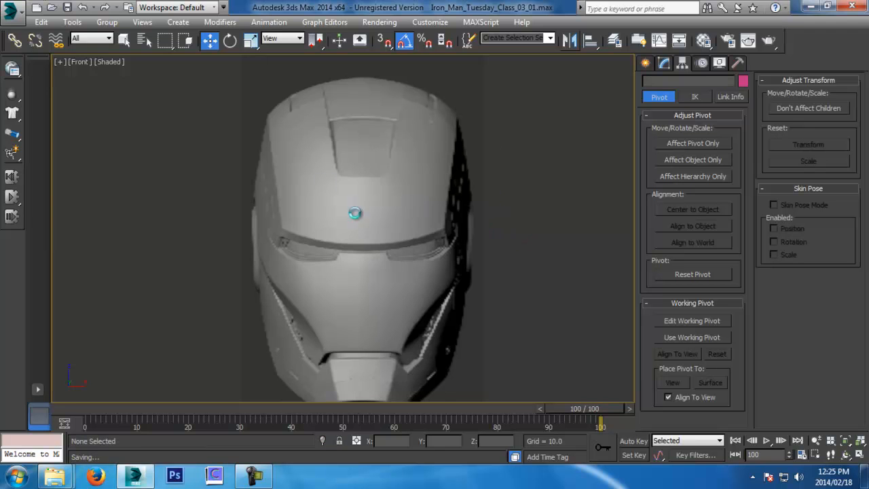
middle_drag(290, 336, 302, 300)
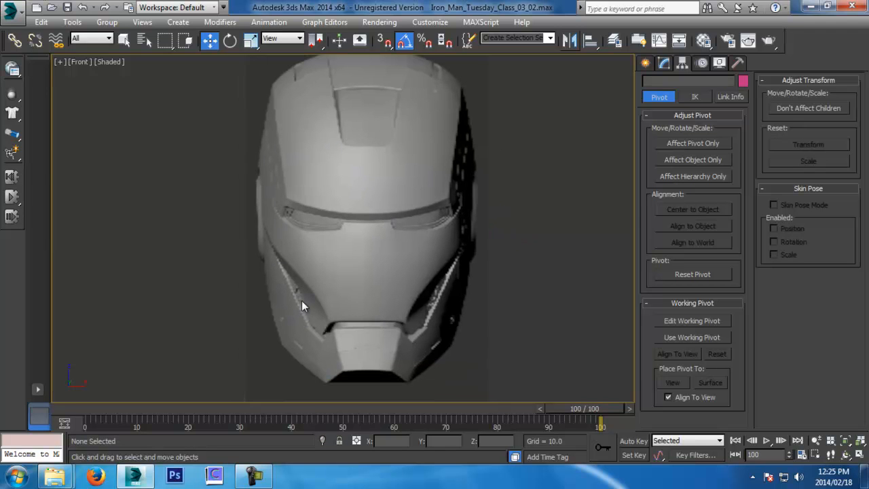
Draw a plane about 283 long and 369 wide over the helmet's forehead in the front view and make it see-through.
click(645, 63)
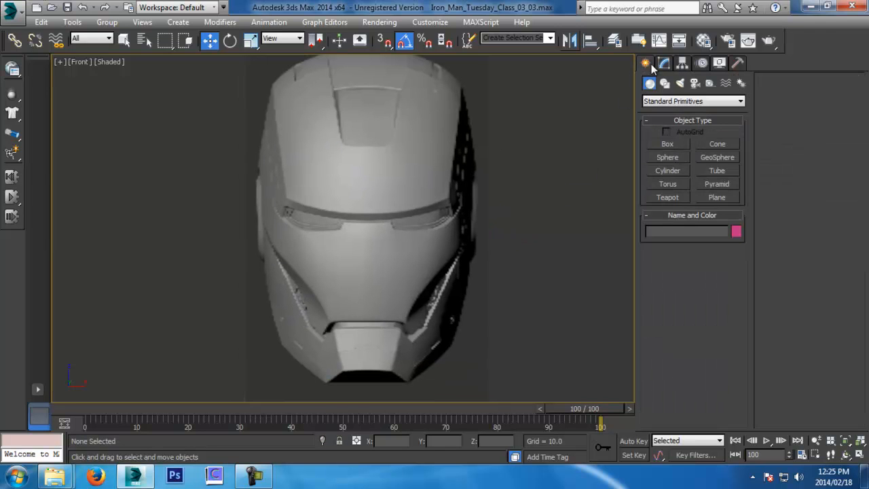
click(714, 198)
scroll(422, 193, up, 3)
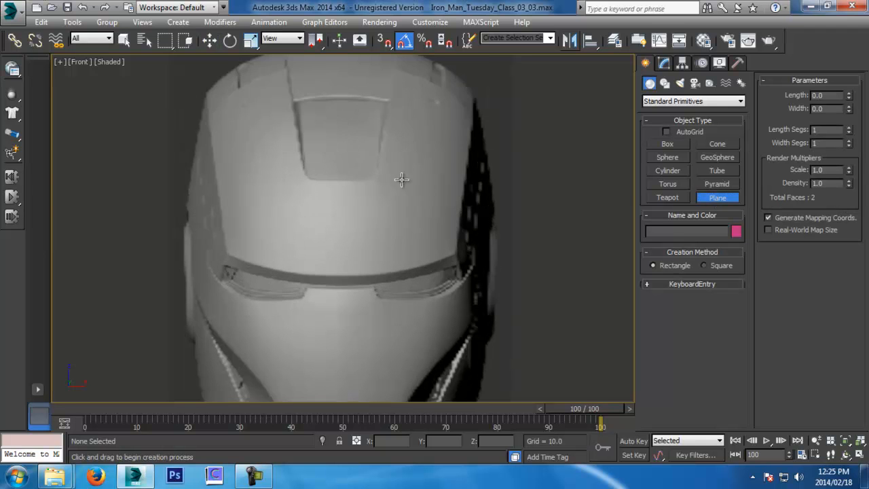
drag(198, 86, 467, 285)
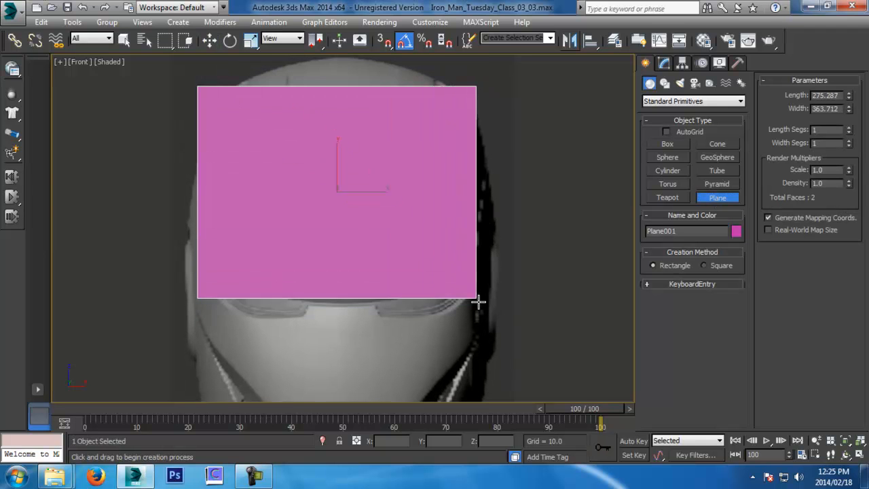
key(w)
key(alt+x)
scroll(394, 216, up, 2)
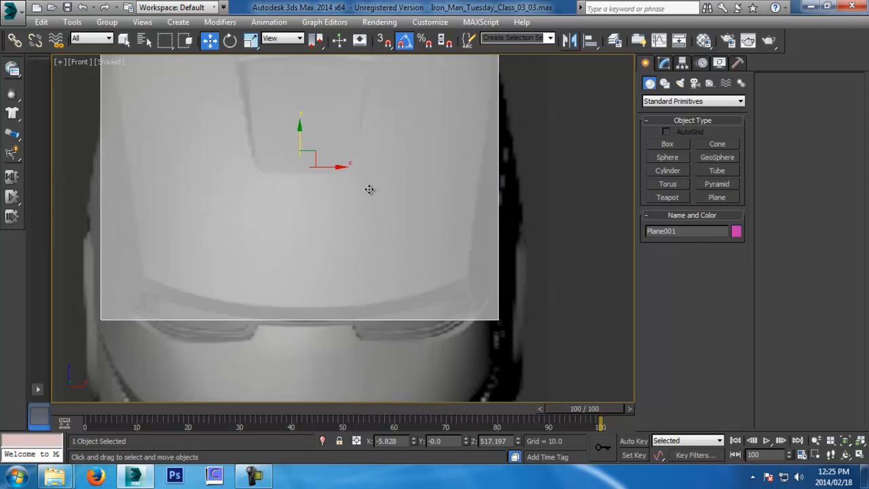
Centre the new plane on the grid's vertical axis at about X 0.2, Z 556.5, showing the grid only for alignment.
drag(314, 155, 302, 122)
key(g)
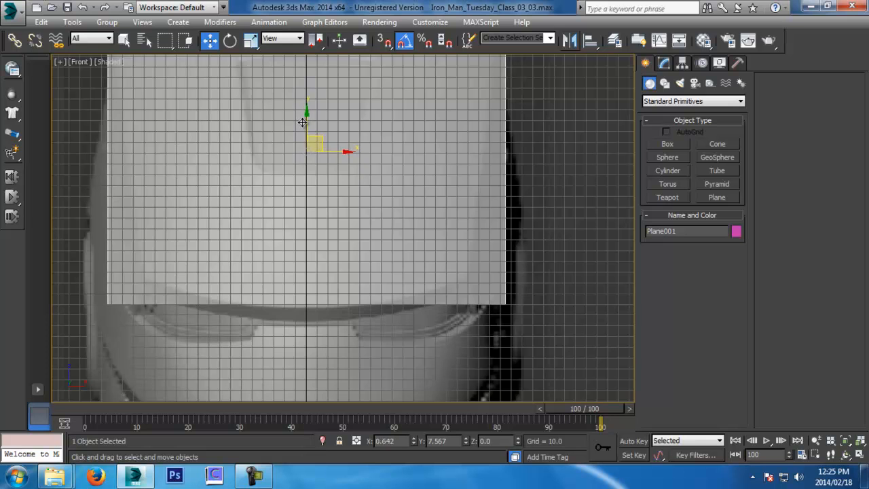
scroll(304, 140, up, 5)
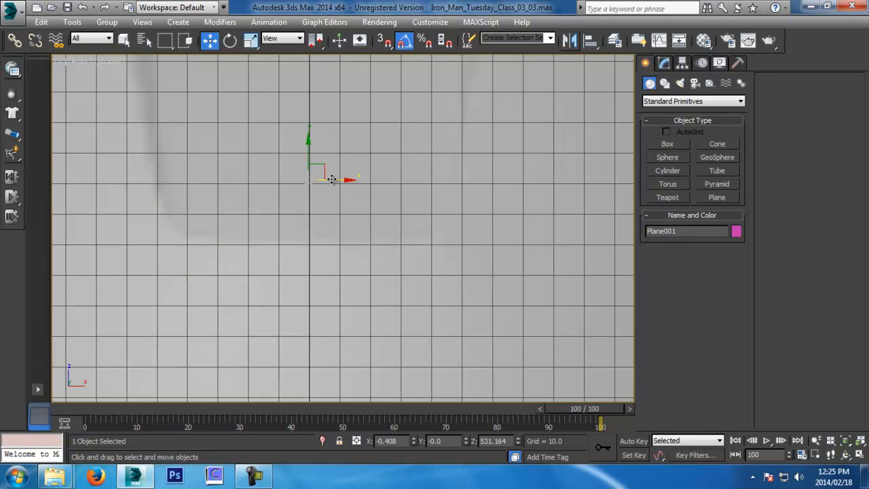
drag(331, 178, 326, 128)
scroll(335, 177, down, 5)
key(g)
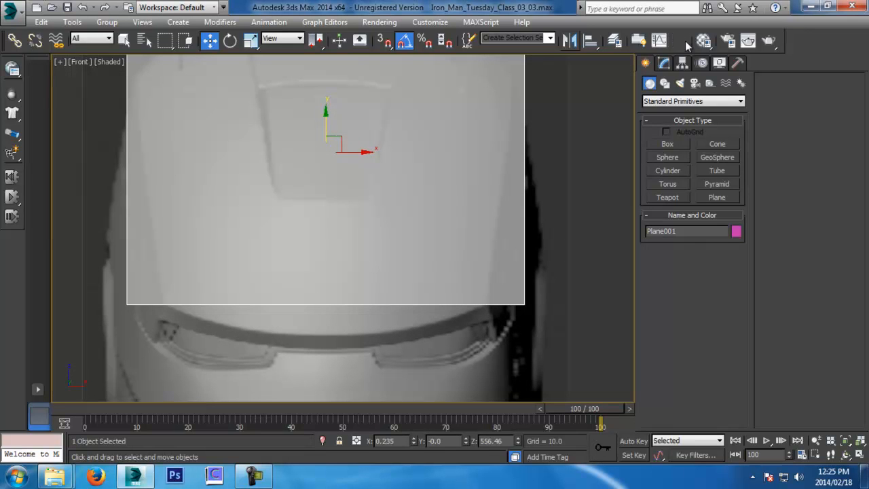
Reduce the plane's width to about 304.6 so its lower corners line up with the ends of the brow.
click(664, 63)
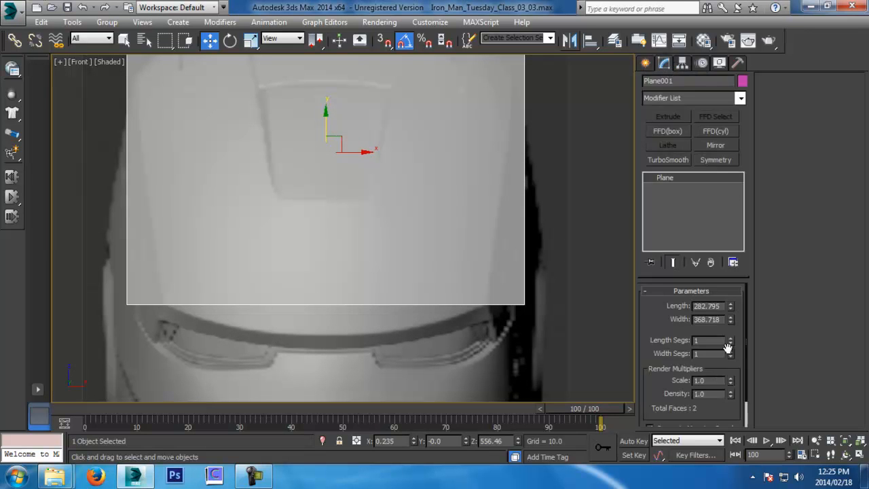
drag(730, 319, 730, 329)
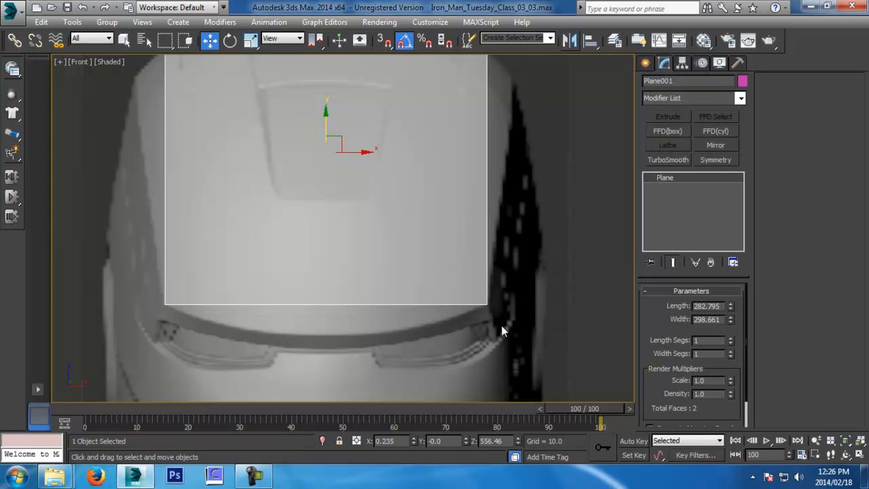
scroll(402, 291, up, 5)
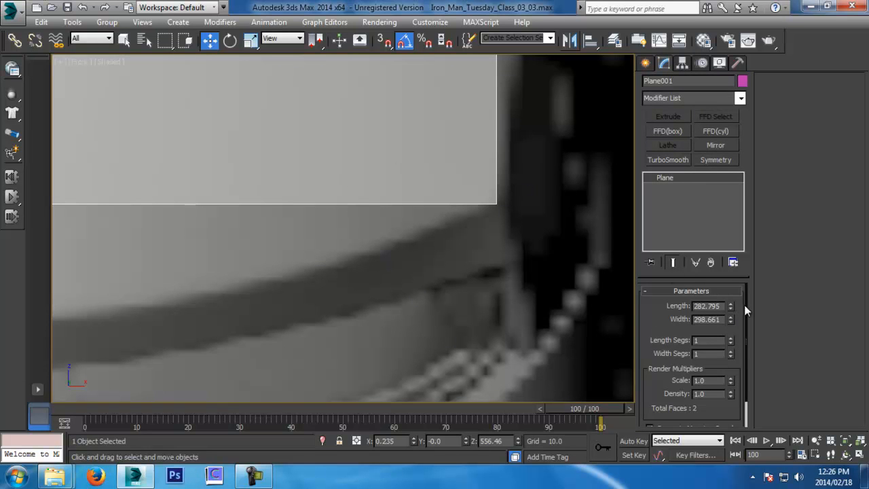
drag(730, 320, 731, 326)
scroll(370, 291, down, 5)
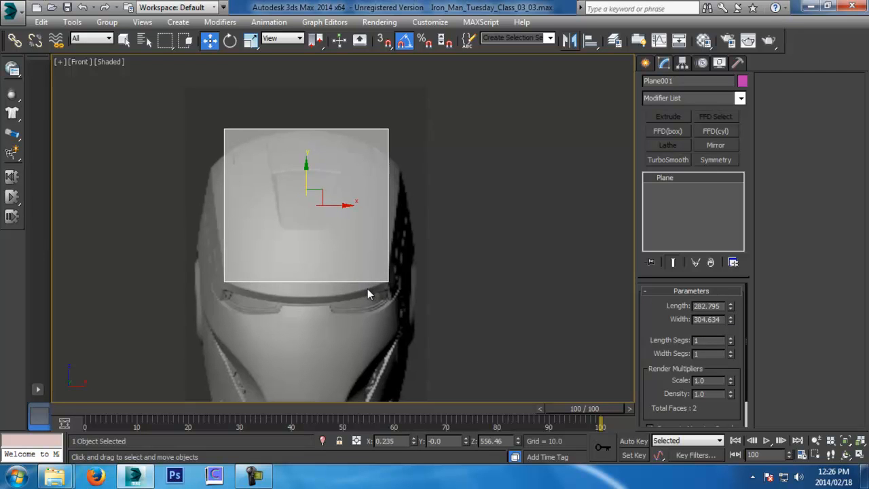
In the left view, move the plane forward from the helmet's centre towards the front of the forehead.
key(l)
key(f)
key(t)
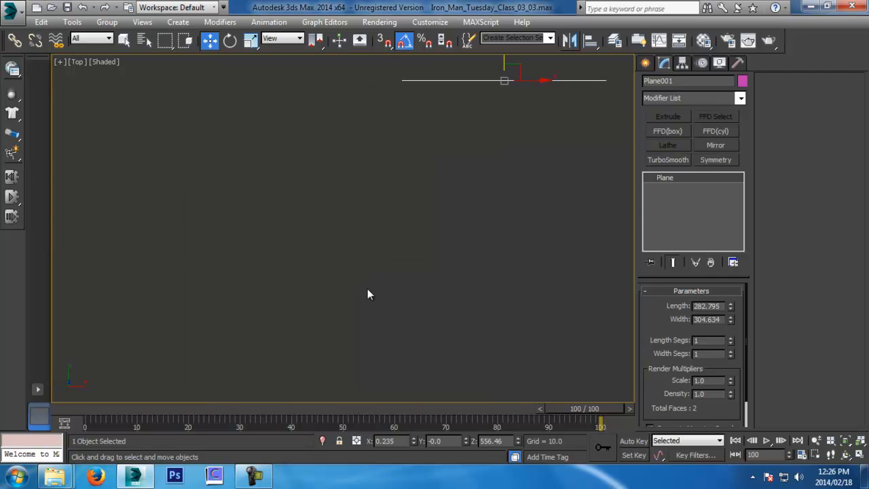
key(l)
middle_drag(555, 177, 520, 297)
scroll(519, 297, down, 4)
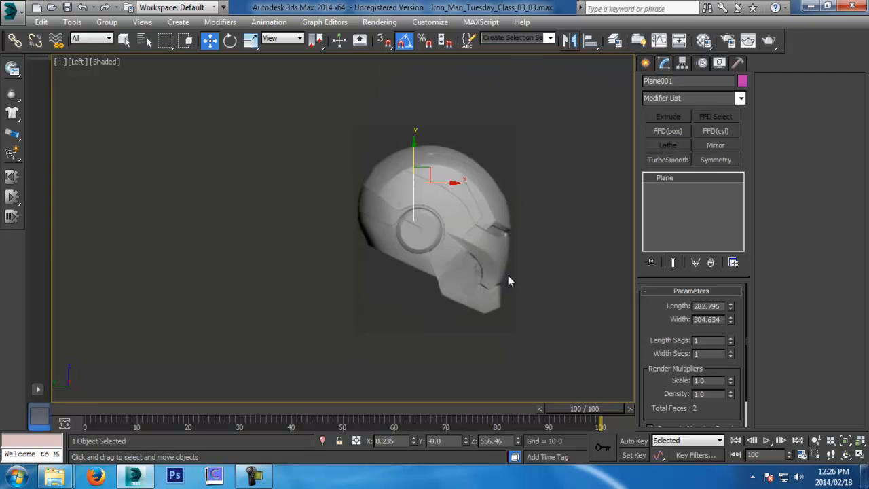
middle_drag(463, 206, 459, 212)
scroll(458, 211, up, 4)
scroll(438, 229, up, 2)
drag(370, 140, 590, 139)
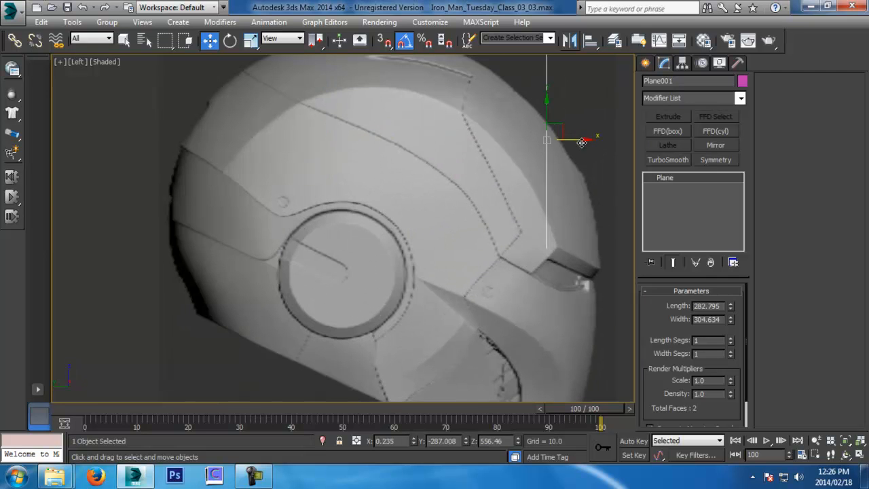
Fine-tune the plane's depth against the brow in the side reference to about Y -300.7.
scroll(592, 253, up, 6)
middle_drag(593, 260, 446, 241)
middle_drag(415, 206, 406, 334)
scroll(406, 335, down, 2)
drag(436, 138, 454, 142)
Return to the front view and convert the plane to an Editable Poly.
key(f)
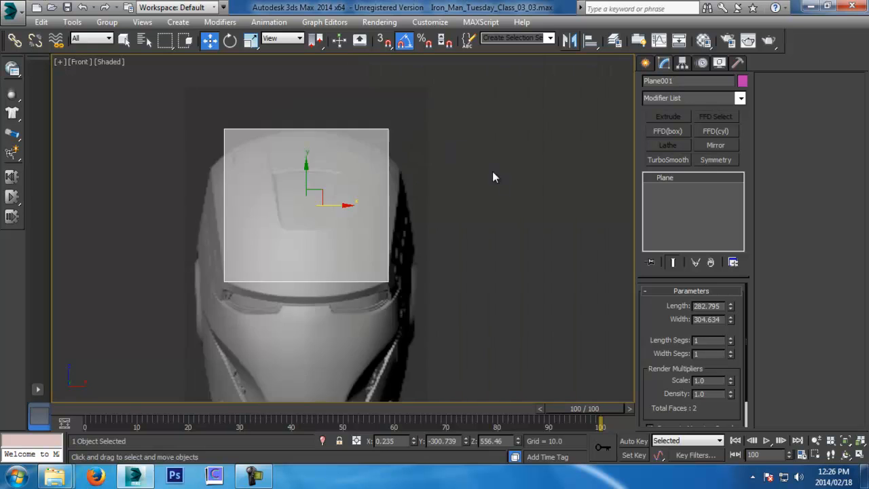
scroll(499, 186, up, 3)
scroll(501, 185, down, 3)
right_click(406, 176)
mouse_move(442, 294)
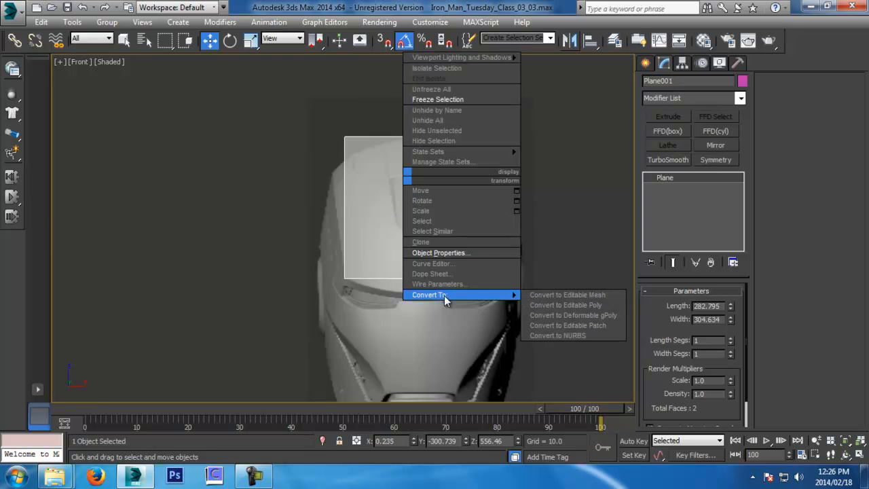
click(612, 304)
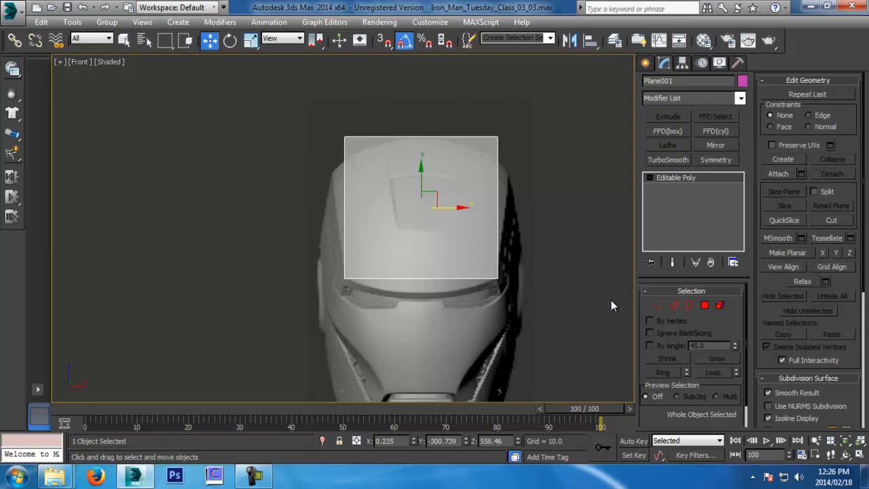
Connect the plane's upper and lower edges with one vertical edge down the middle.
click(673, 305)
click(435, 136)
ctrl+click(443, 278)
click(832, 157)
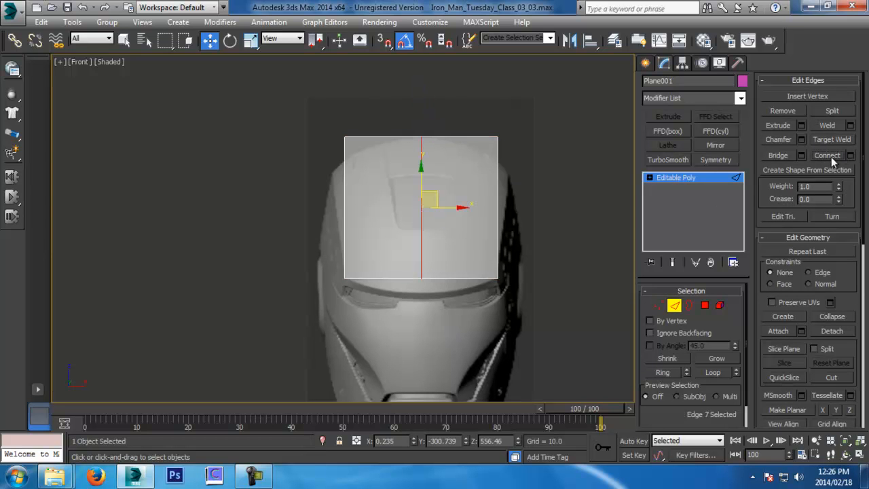
Delete the polygon on the right half of the plane and leave polygon editing.
click(704, 306)
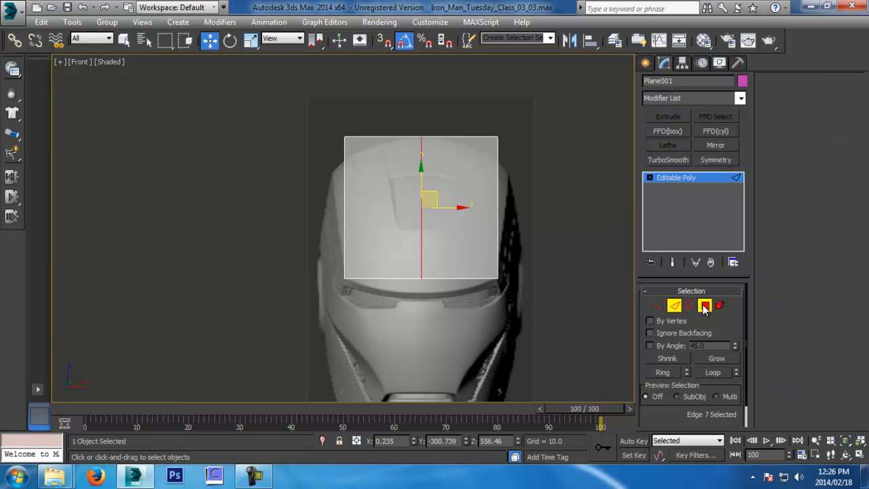
click(476, 237)
key(Delete)
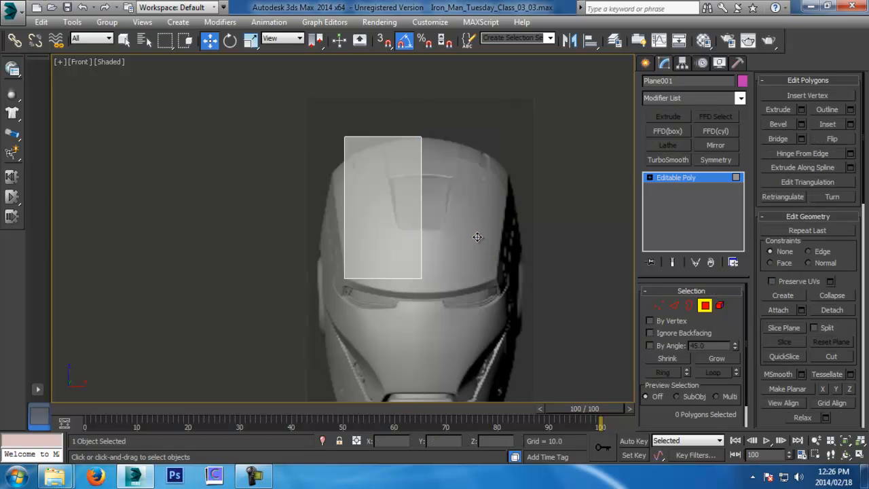
click(703, 305)
scroll(469, 296, up, 4)
click(722, 159)
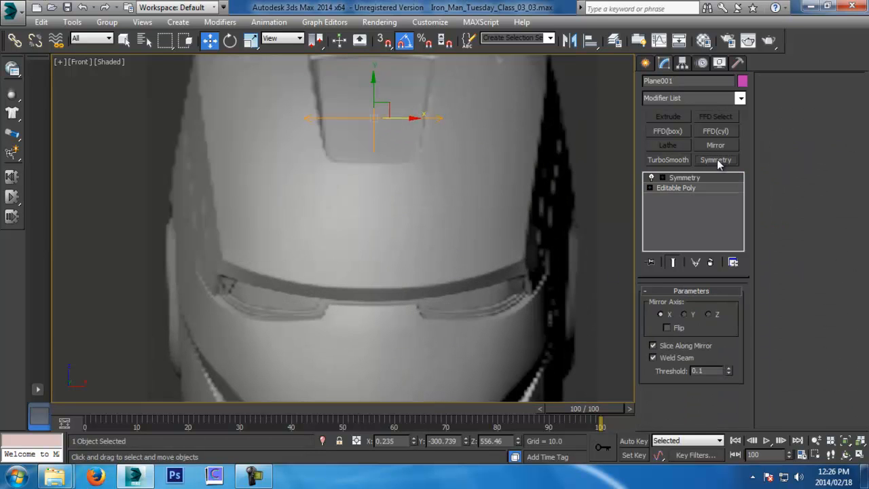
click(711, 262)
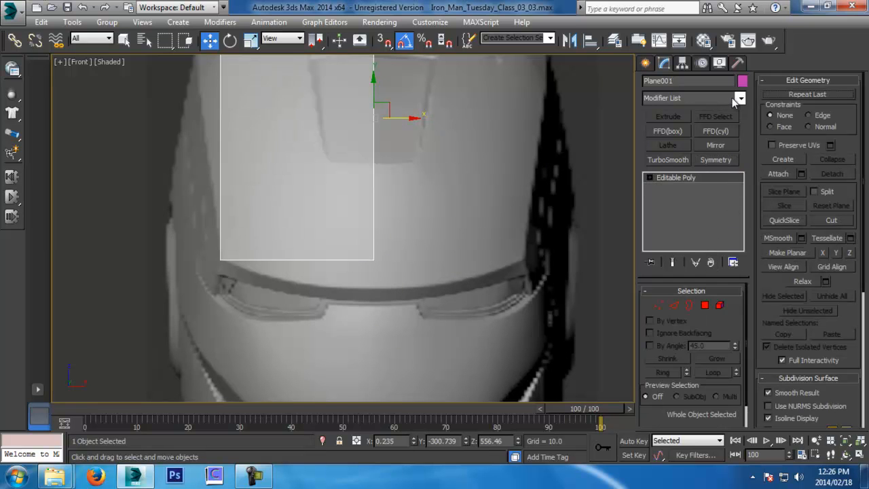
Add a Symmetry modifier to the half plane, mirrored on X with Flip enabled.
click(739, 98)
text(sy)
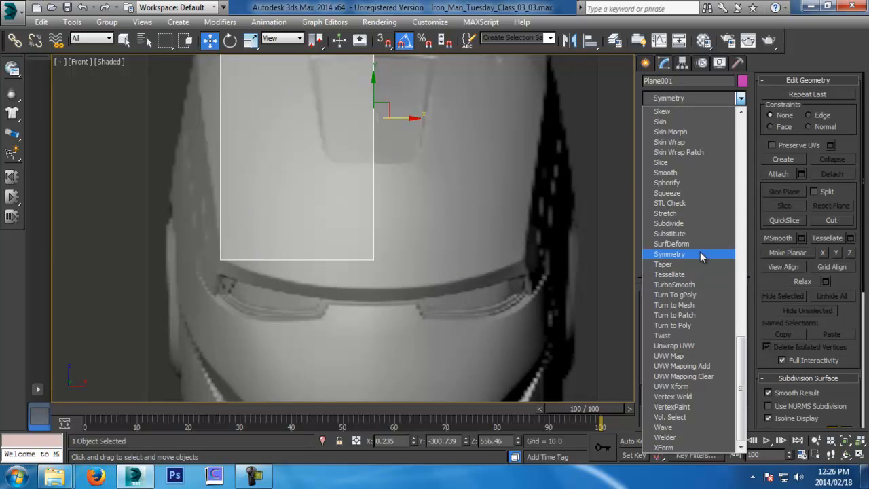
click(701, 254)
click(666, 328)
scroll(430, 260, down, 4)
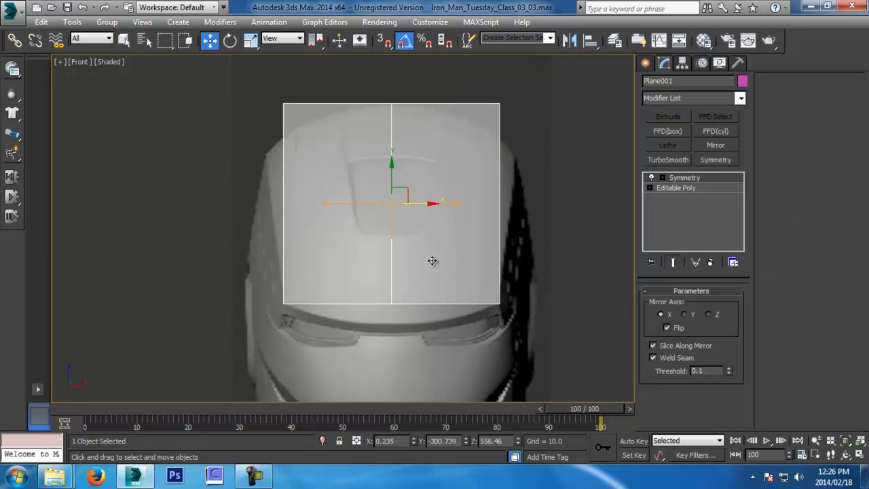
Inspect the plane in perspective while toggling the Symmetry modifier's Flip option off and back on.
key(p)
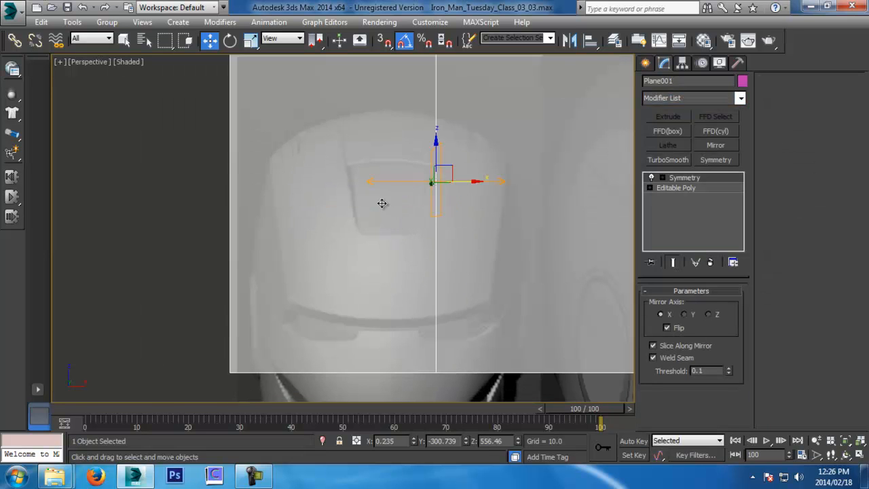
alt+middle_drag(340, 207, 407, 239)
scroll(434, 246, down, 3)
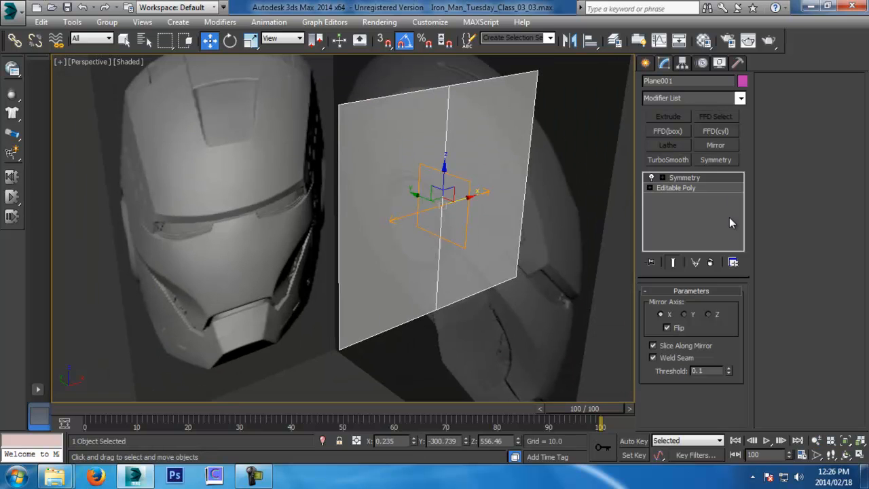
click(667, 328)
alt+middle_drag(528, 256, 452, 156)
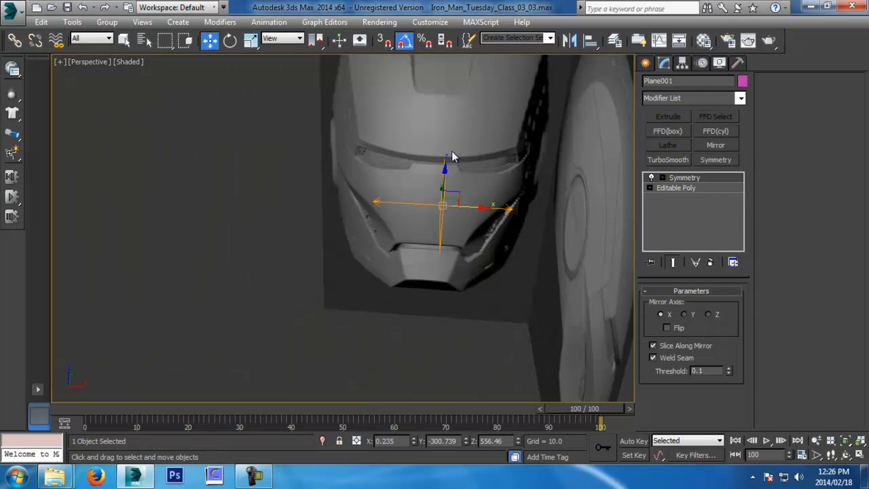
click(666, 328)
click(666, 329)
click(667, 328)
alt+middle_drag(435, 268, 449, 203)
Add a TurboSmooth modifier with 2 iterations and save the scene as Iron_Man_Tuesday_Class_03_04 from the front view.
click(670, 161)
click(732, 308)
key(f)
middle_drag(442, 256, 445, 243)
key(ctrl+s)
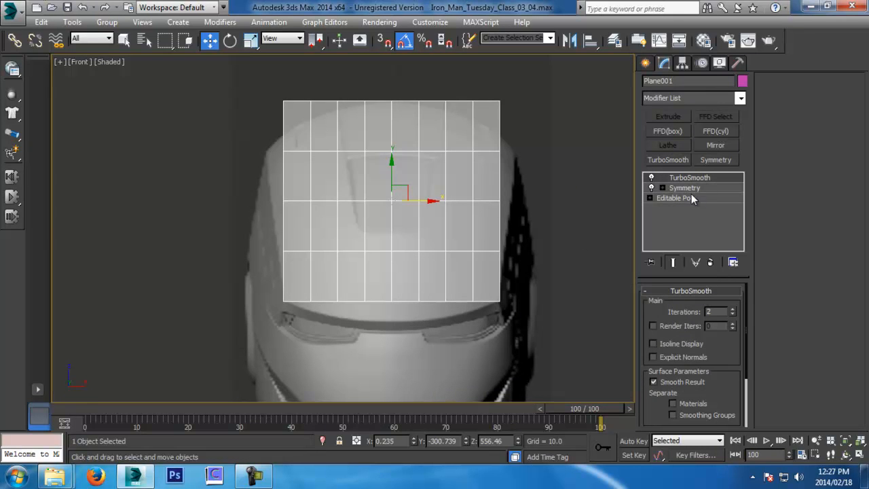
Move the Editable Poly's lower centre vertex down about 27.8 units onto the brow line.
click(678, 197)
middle_drag(445, 285, 467, 279)
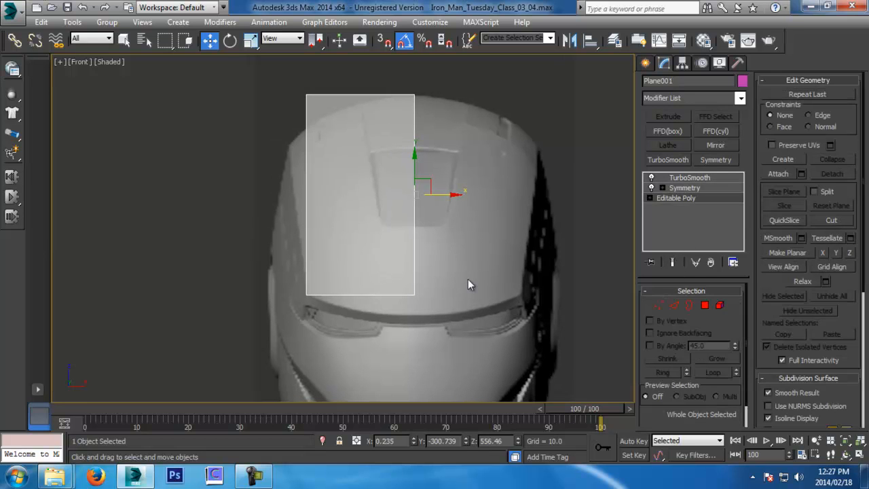
click(653, 307)
scroll(488, 290, up, 4)
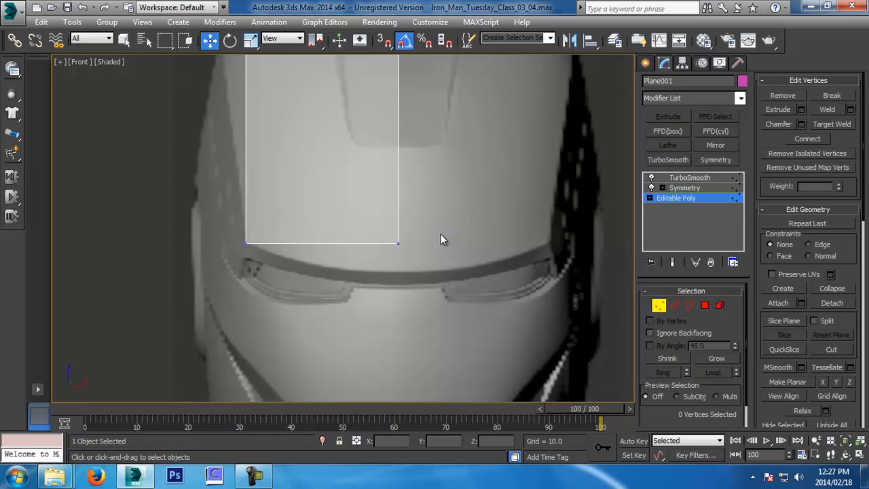
drag(458, 289, 457, 289)
scroll(433, 263, up, 2)
click(381, 192)
drag(366, 196, 382, 239)
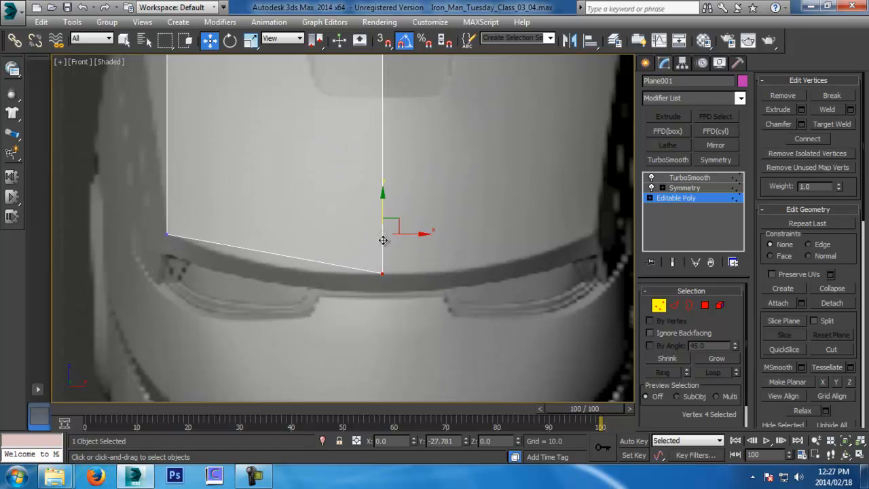
Move the plane's two upper vertices down to the lower edge of the helmet's central forehead panel in the front view.
scroll(383, 240, down, 5)
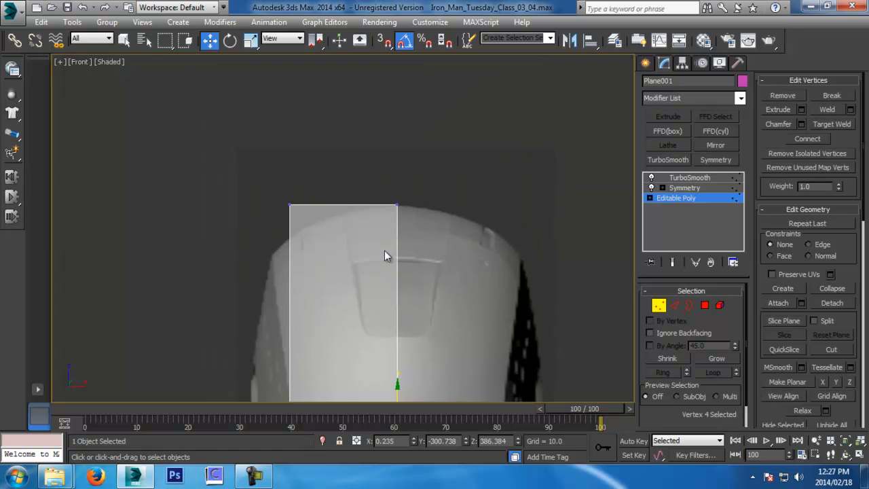
drag(548, 277, 547, 276)
scroll(482, 241, up, 3)
drag(285, 160, 285, 329)
middle_drag(283, 364, 297, 260)
scroll(296, 260, up, 4)
drag(306, 226, 309, 269)
Move the plane's upper outer vertex outward along X to the helmet's side seam, at about X -165.
middle_drag(308, 269, 388, 109)
scroll(388, 110, down, 2)
drag(265, 92, 361, 167)
middle_drag(361, 167, 382, 275)
drag(346, 230, 327, 234)
In the left view, move both centre vertices forward to the brow tip, and pull the upper one back onto the forehead profile.
middle_drag(301, 318, 299, 280)
middle_drag(512, 268, 450, 276)
middle_drag(466, 342, 472, 294)
key(l)
scroll(450, 319, down, 2)
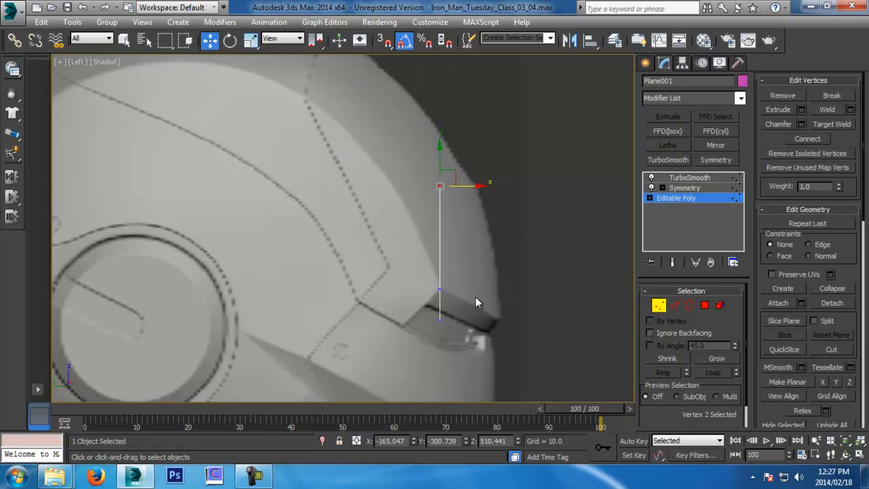
key(f)
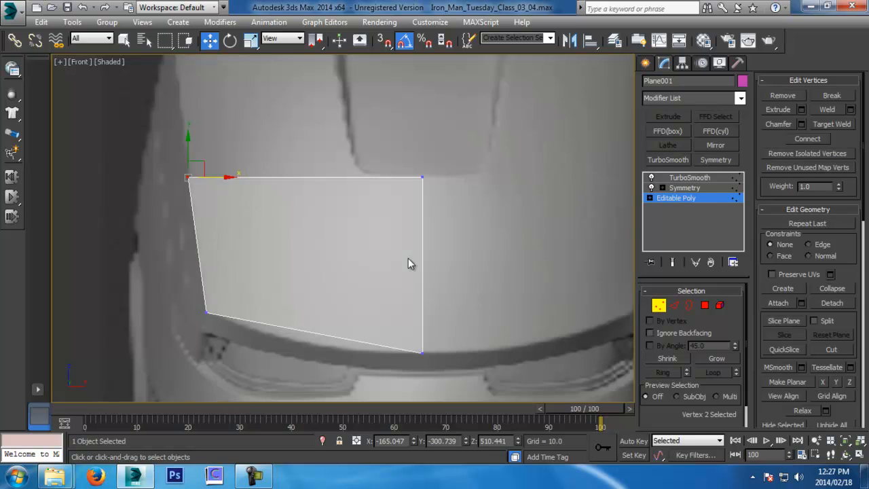
drag(363, 116, 524, 389)
key(l)
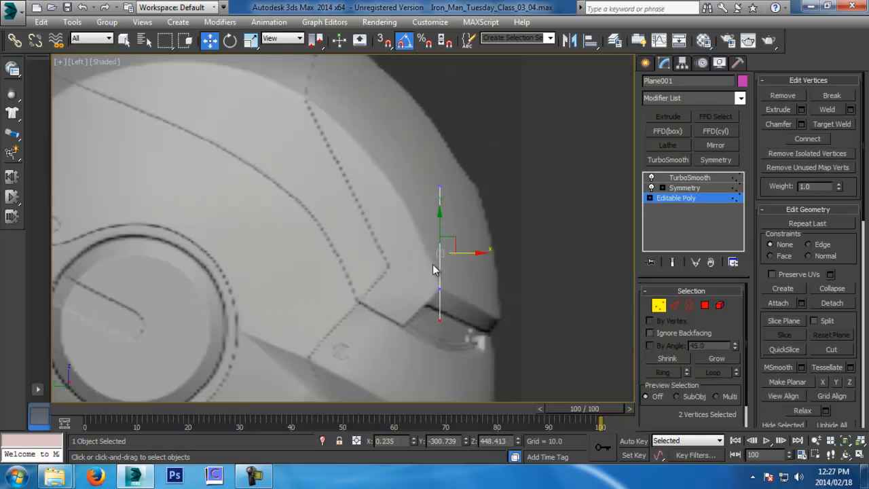
drag(498, 252, 516, 255)
alt+drag(463, 266, 541, 323)
drag(522, 182, 499, 182)
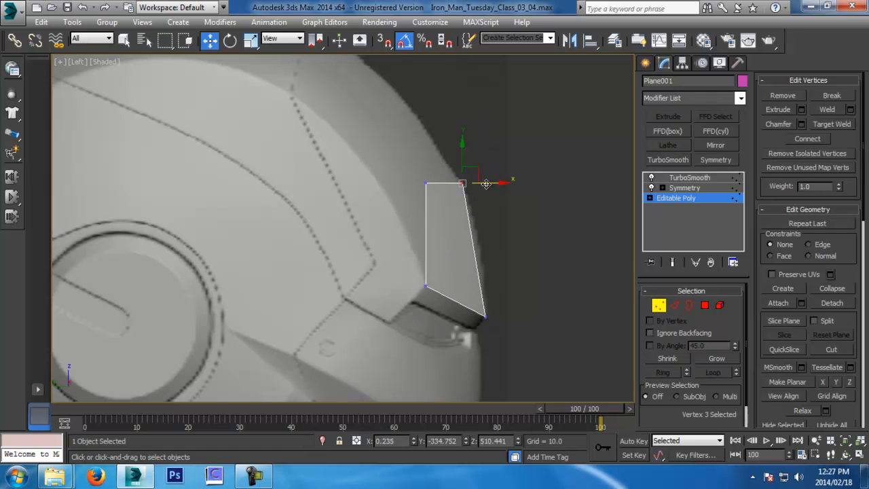
Try to move the upper outer vertex back to the forehead's side seam in the left view, at about Y -256.9.
mouse_move(414, 179)
mouse_down()
mouse_move(436, 195)
mouse_move(412, 185)
mouse_up()
key(ctrl+z)
middle_drag(426, 182, 428, 220)
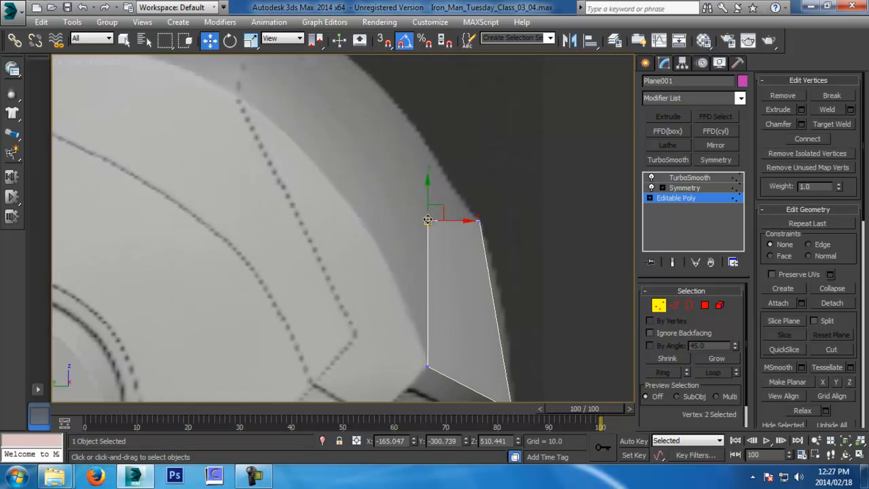
key(f)
key(p)
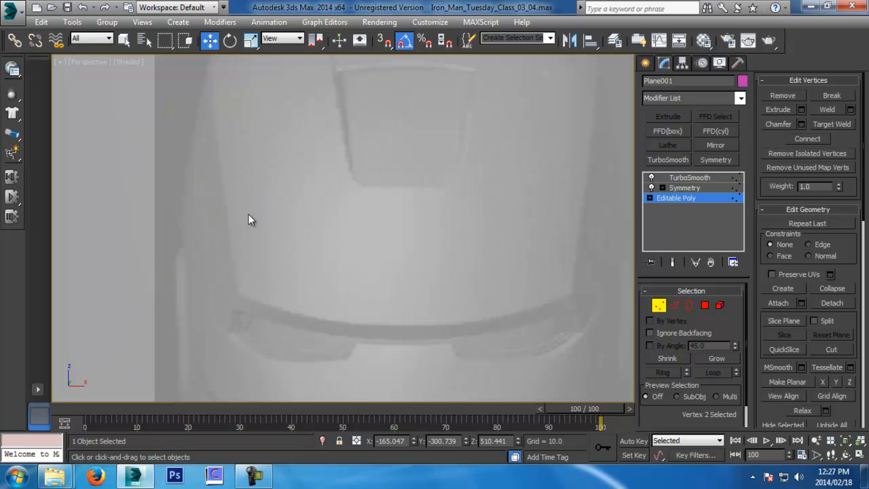
alt+middle_drag(239, 209, 364, 245)
scroll(365, 244, down, 5)
scroll(433, 253, down, 3)
alt+middle_drag(414, 213, 434, 314)
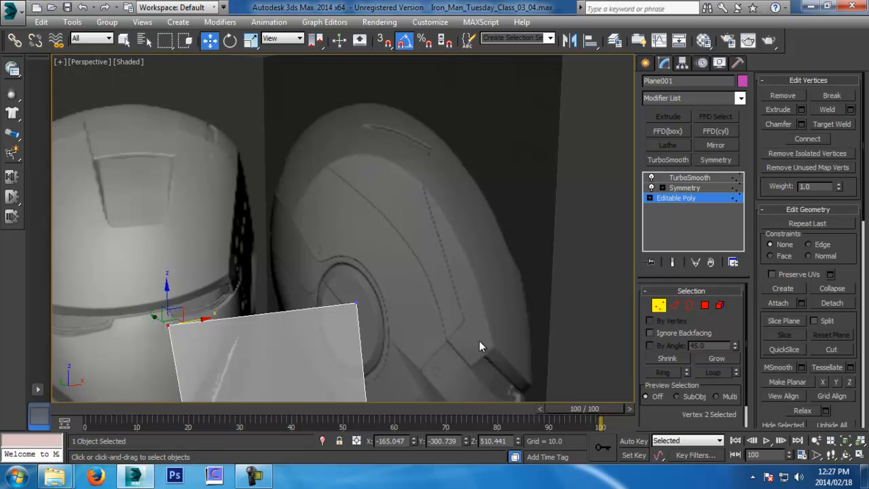
alt+middle_drag(416, 198, 436, 271)
key(l)
drag(458, 223, 397, 228)
middle_drag(424, 238, 415, 239)
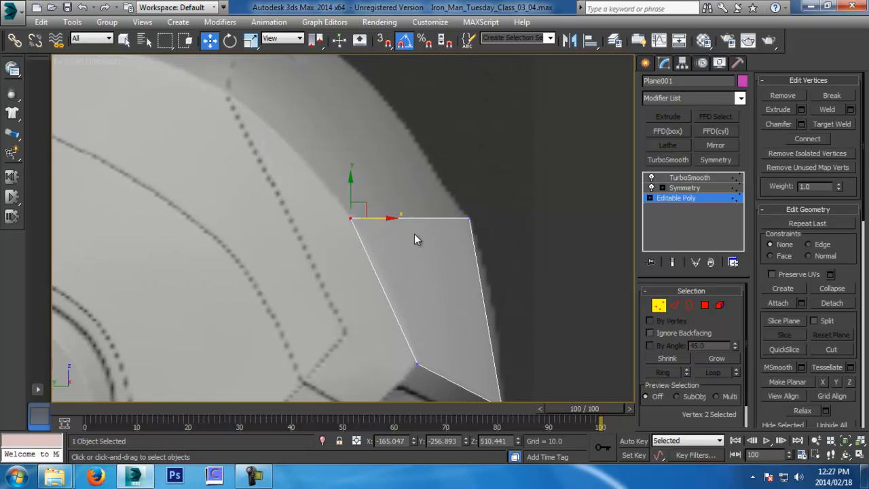
Return to the Editable Poly's vertices and move the upper outer vertex back onto the forehead's side seam in the left view.
scroll(414, 233, up, 3)
key(alt+z)
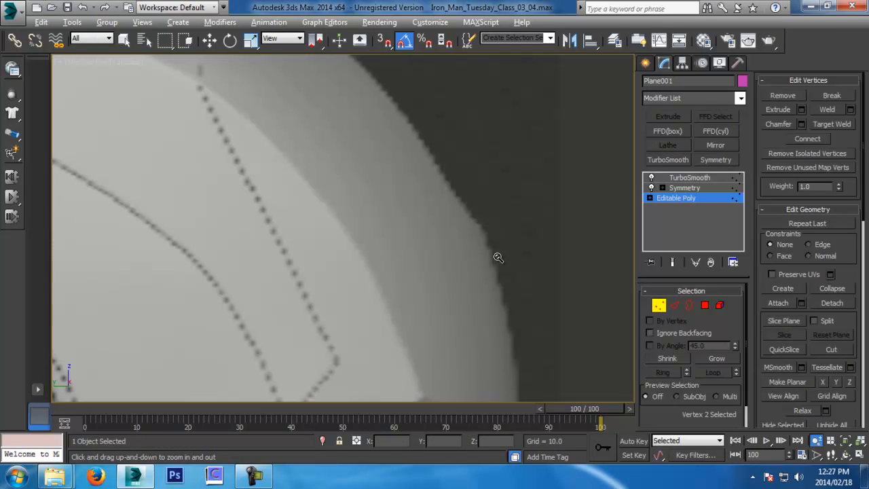
click(661, 308)
click(513, 259)
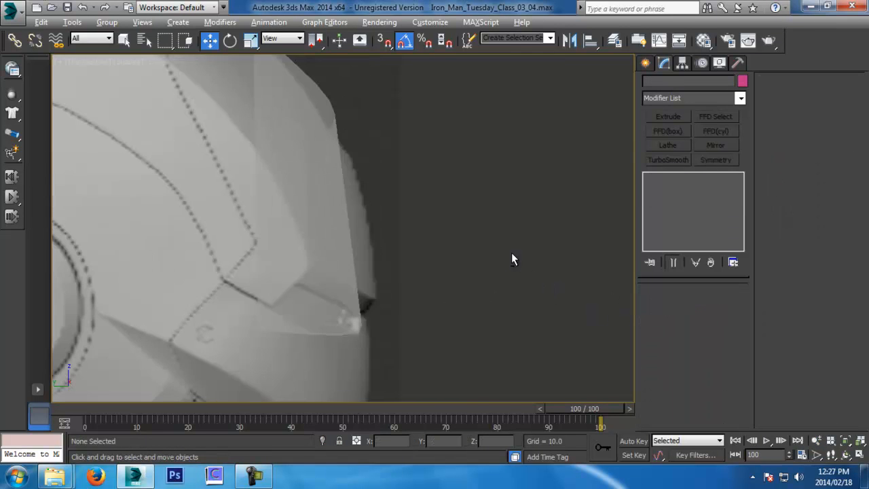
key(p)
click(436, 245)
scroll(501, 281, down, 3)
alt+middle_drag(502, 281, 537, 226)
key(l)
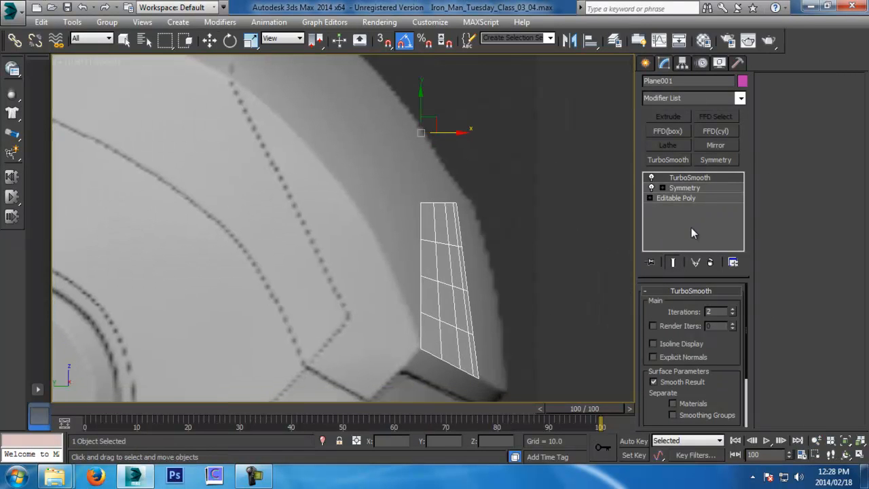
key(w)
click(674, 197)
click(662, 305)
drag(449, 202, 383, 202)
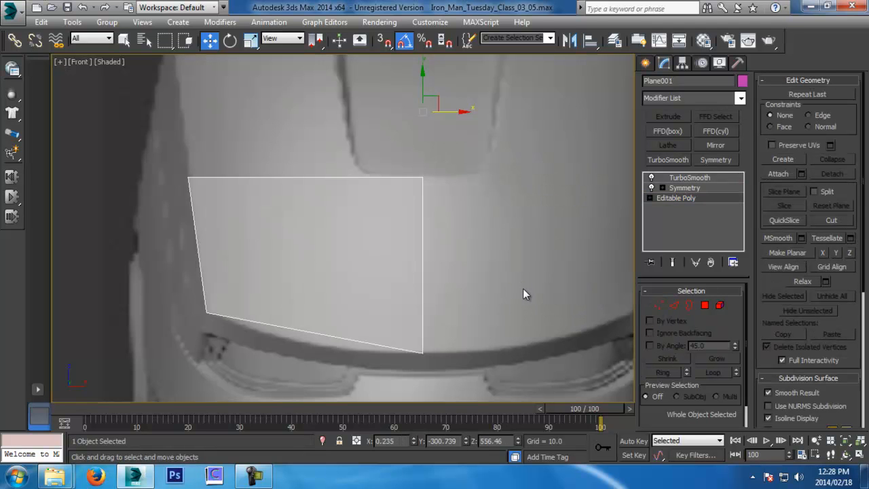
Connect the plane's upper and lower edges with 2 segments in the front view.
scroll(516, 265, down, 2)
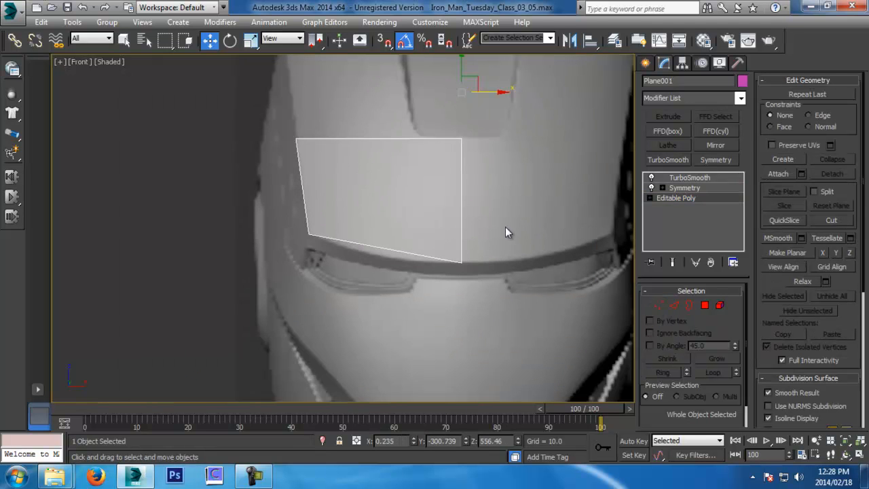
middle_drag(462, 259, 462, 253)
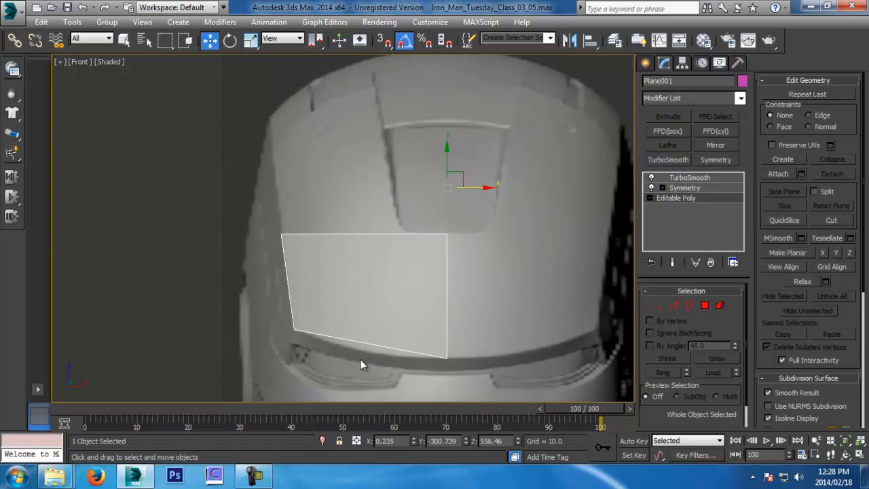
click(673, 306)
click(390, 235)
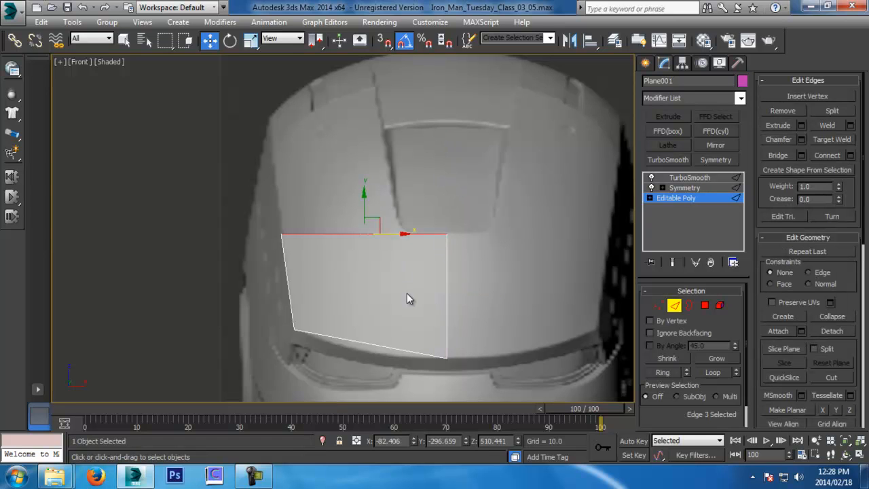
ctrl+click(409, 351)
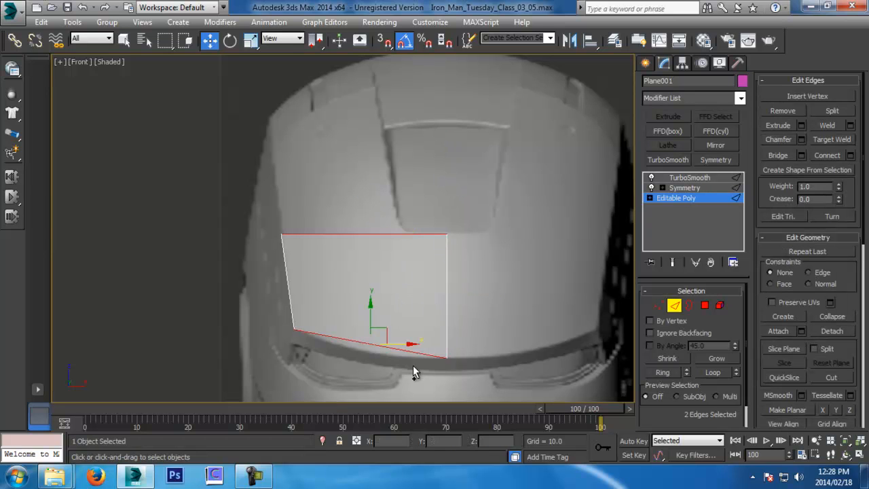
click(849, 155)
click(352, 232)
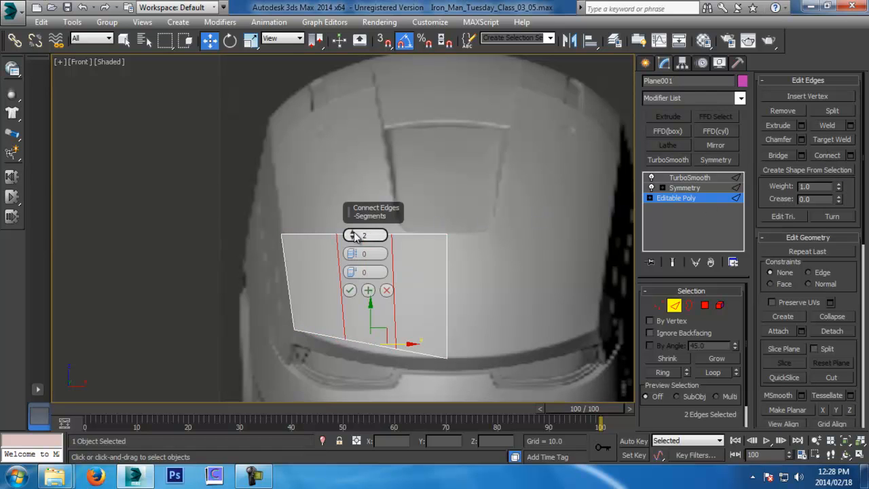
click(349, 292)
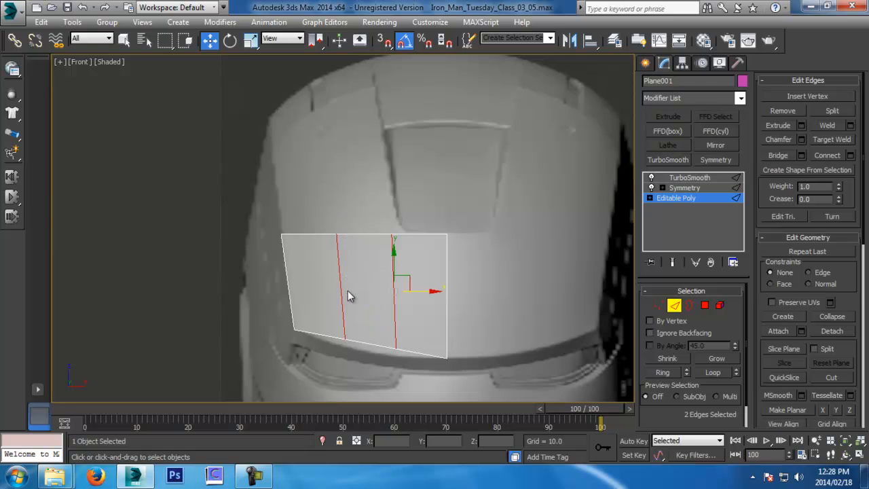
Move the upper vertex nearest the centre line along X to the forehead panel's lower corner, at about X -48.9.
middle_drag(348, 291, 376, 270)
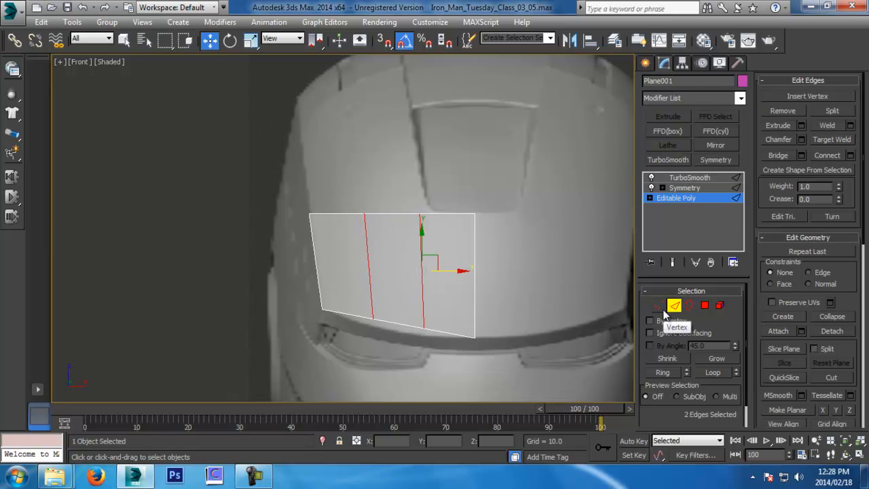
click(663, 310)
scroll(421, 243, up, 2)
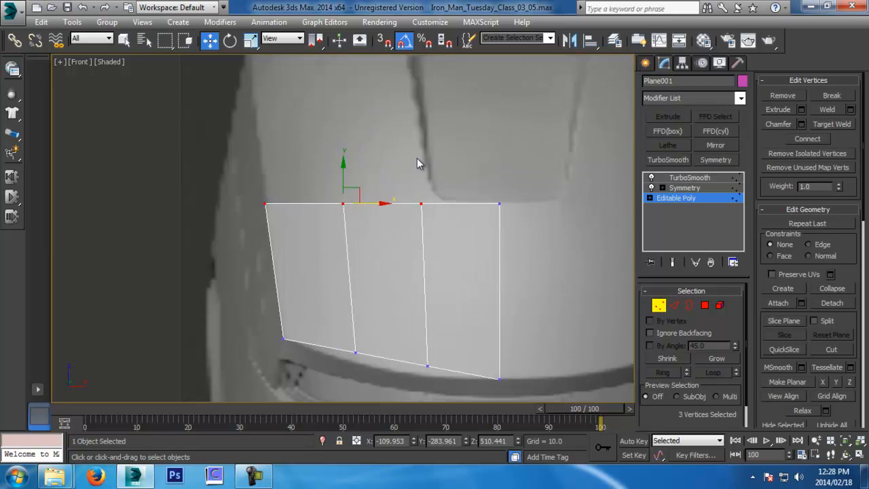
scroll(435, 216, up, 2)
drag(427, 193, 459, 204)
key(ctrl+z)
middle_drag(416, 336, 437, 277)
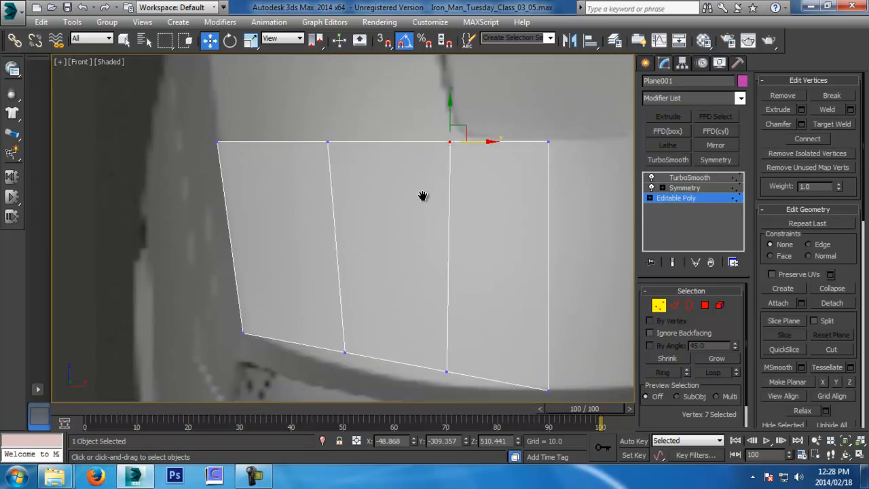
Show the end result and lower the two middle brow-line vertices about 7.2 units to follow the brow curve.
scroll(423, 198, down, 1)
middle_drag(360, 365, 346, 300)
scroll(355, 270, up, 1)
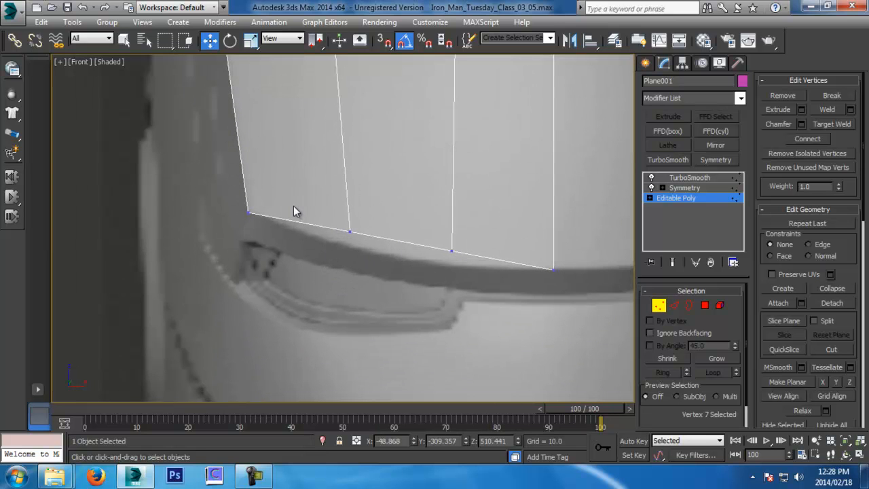
click(672, 263)
drag(471, 265, 473, 266)
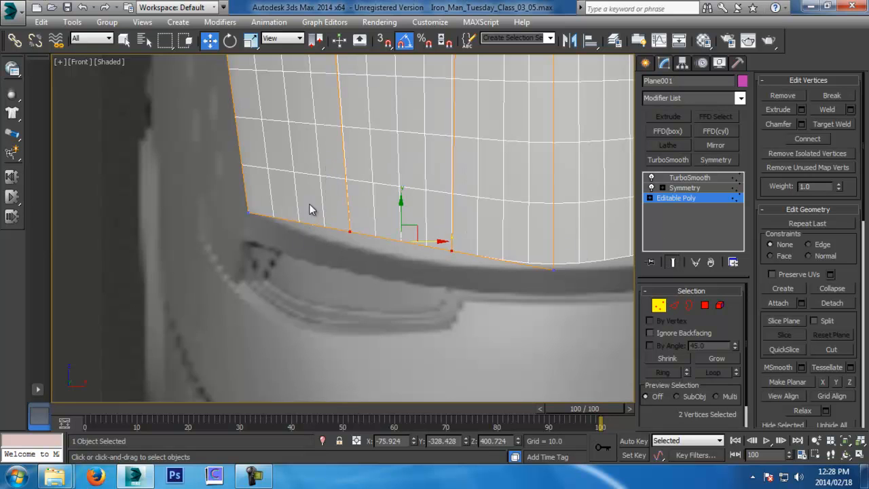
middle_drag(400, 216, 362, 214)
scroll(361, 214, down, 2)
middle_drag(440, 238, 430, 235)
scroll(430, 235, up, 1)
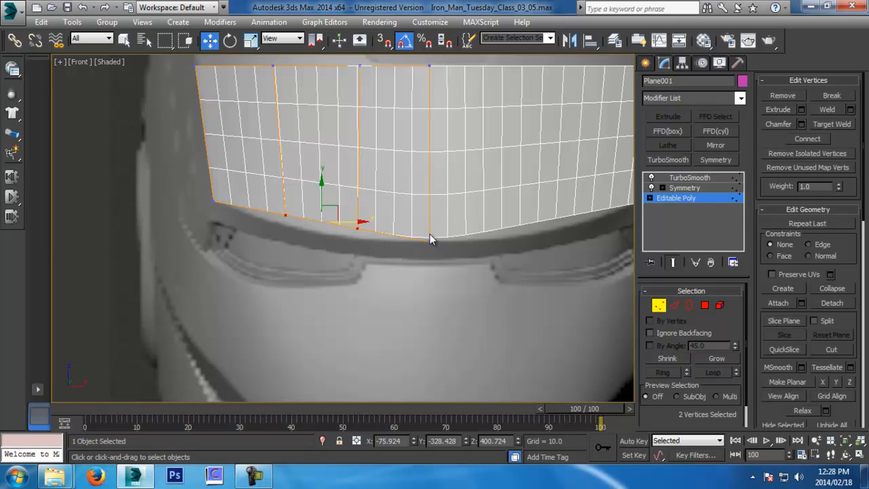
click(673, 262)
click(673, 262)
middle_drag(450, 208, 525, 181)
drag(398, 167, 397, 179)
middle_drag(500, 179, 389, 204)
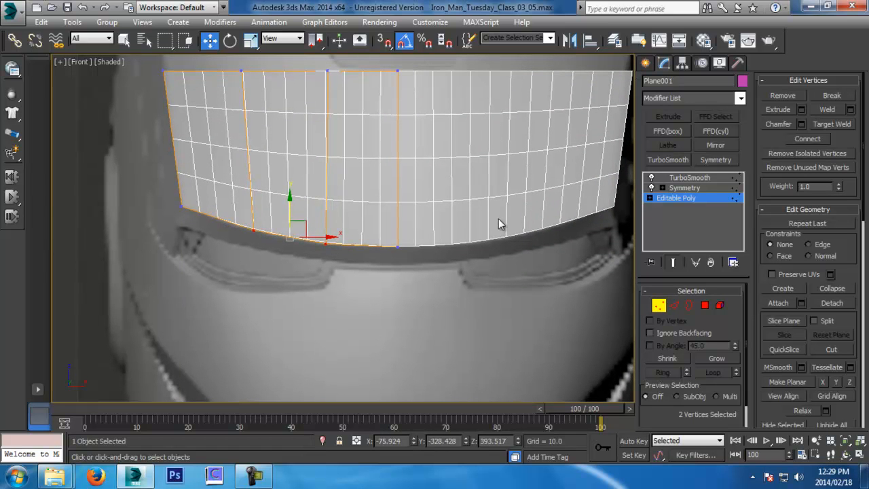
Select the four vertices of the two middle columns and move them about -14.1 units along Y in the top view to round the forehead.
key(t)
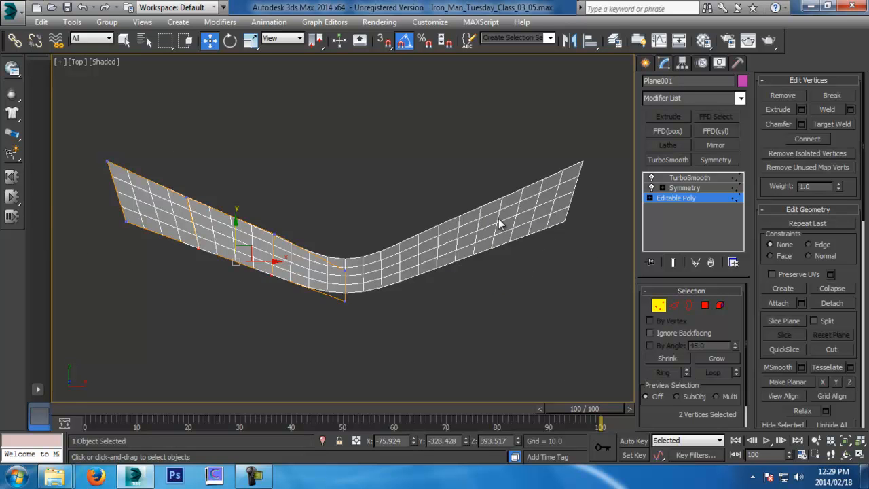
key(p)
key(z)
mouse_move(462, 247)
alt+middle_down()
mouse_move(483, 167)
mouse_move(462, 260)
mouse_move(460, 246)
alt+middle_up()
scroll(483, 167, down, 3)
key(w)
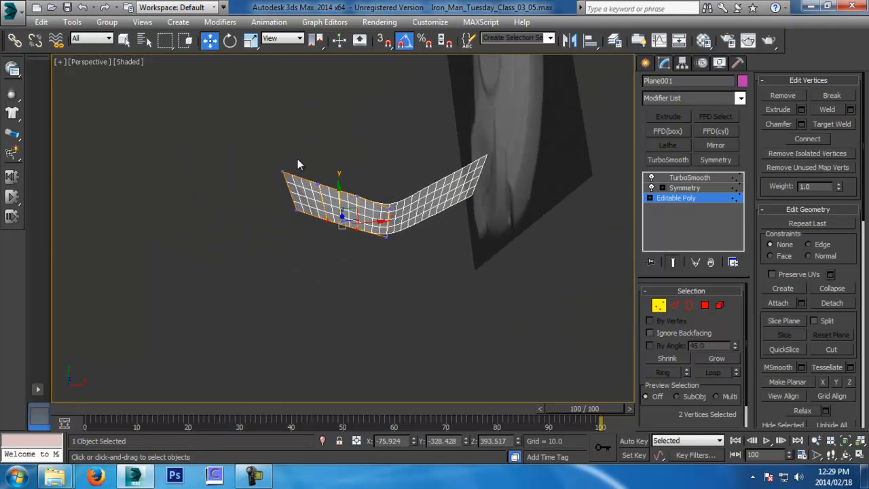
drag(313, 166, 370, 248)
alt+middle_drag(364, 227, 333, 190)
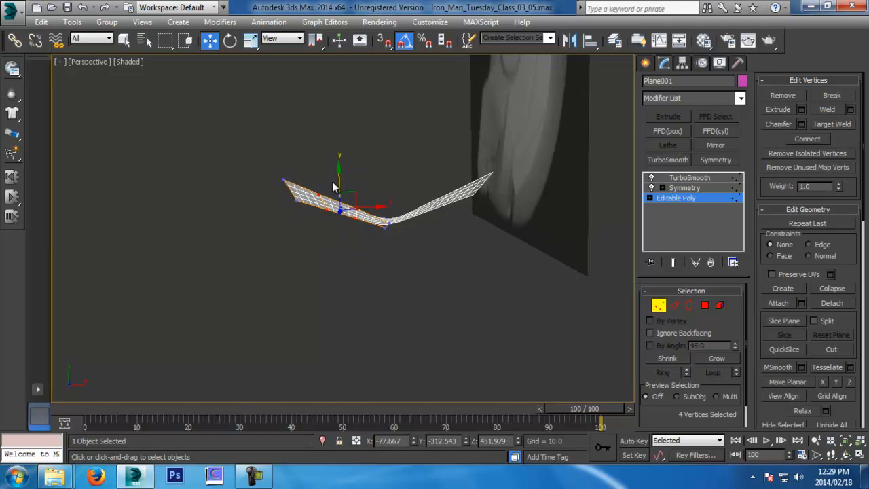
key(t)
drag(233, 206, 229, 226)
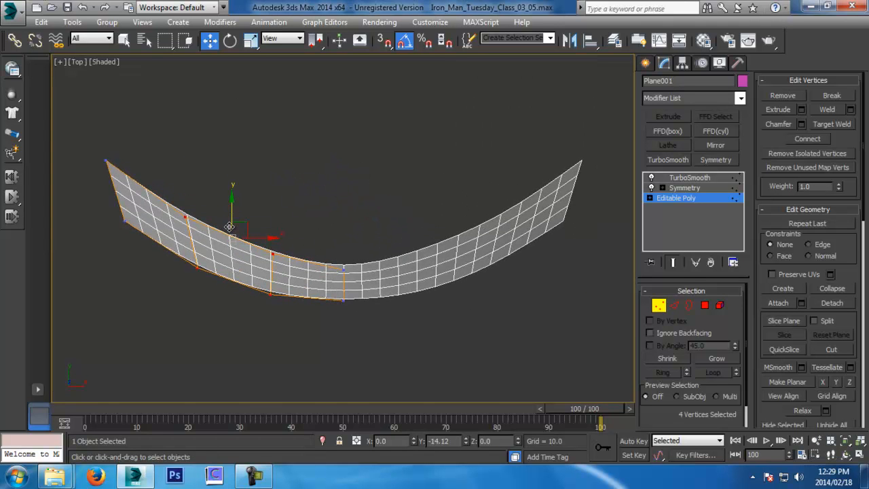
Hide the end result and extend the two outer upper edges upward as new polygons to the helmet's crown in the front view.
key(f)
middle_drag(314, 207, 344, 249)
scroll(291, 264, down, 2)
middle_drag(399, 270, 437, 229)
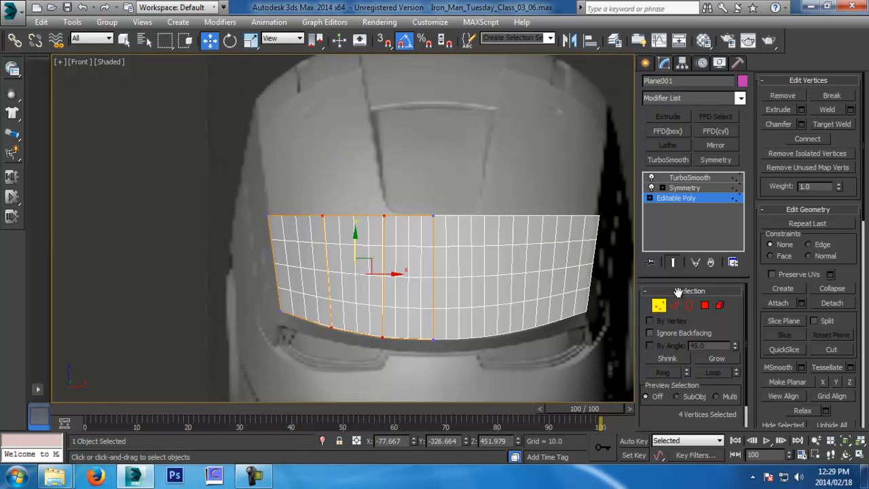
click(673, 262)
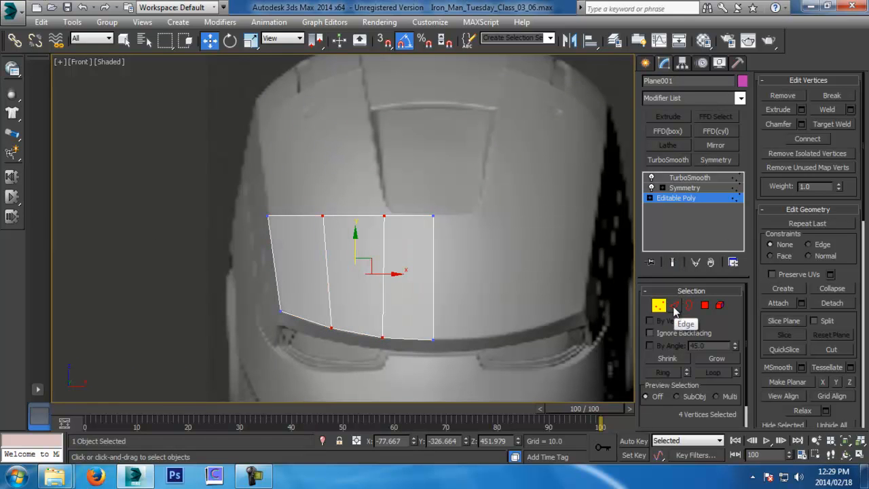
click(674, 307)
middle_drag(357, 216, 359, 228)
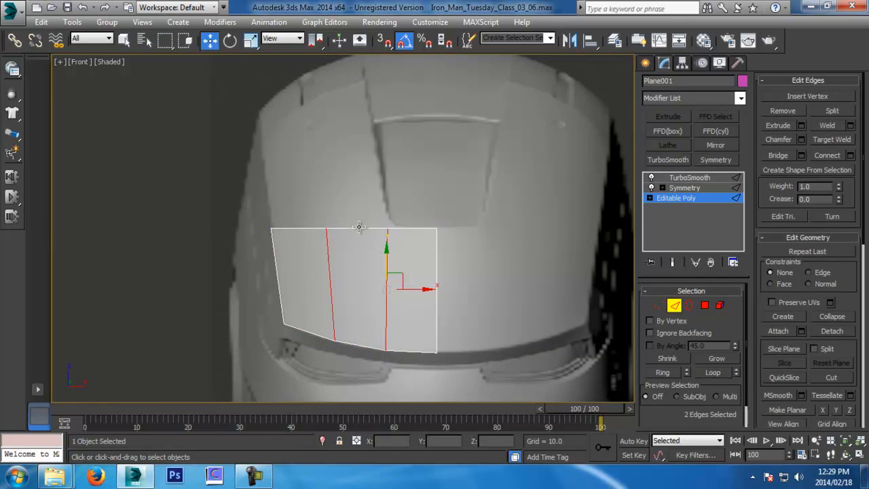
click(358, 229)
ctrl+click(312, 228)
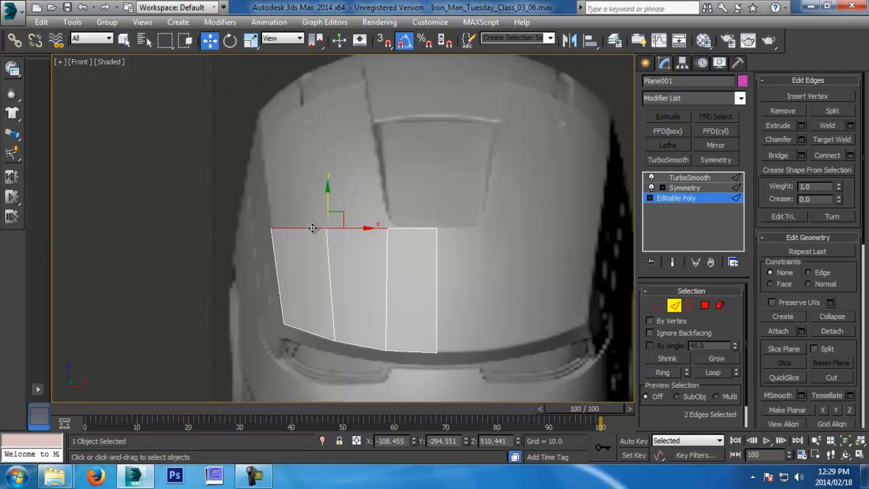
shift+drag(340, 217, 330, 95)
Rotate the two new top edges 30 degrees in the front view to follow the slope of the helmet's crown.
middle_drag(337, 127, 347, 178)
scroll(348, 178, up, 2)
key(e)
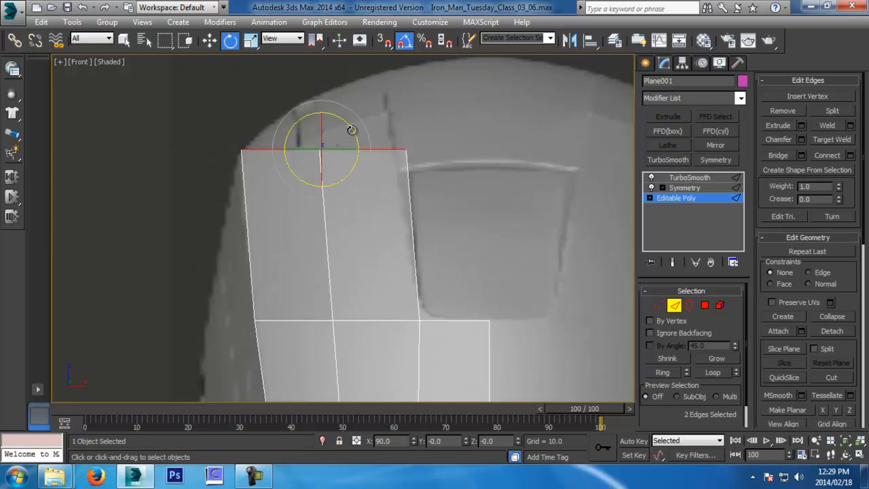
drag(350, 130, 342, 112)
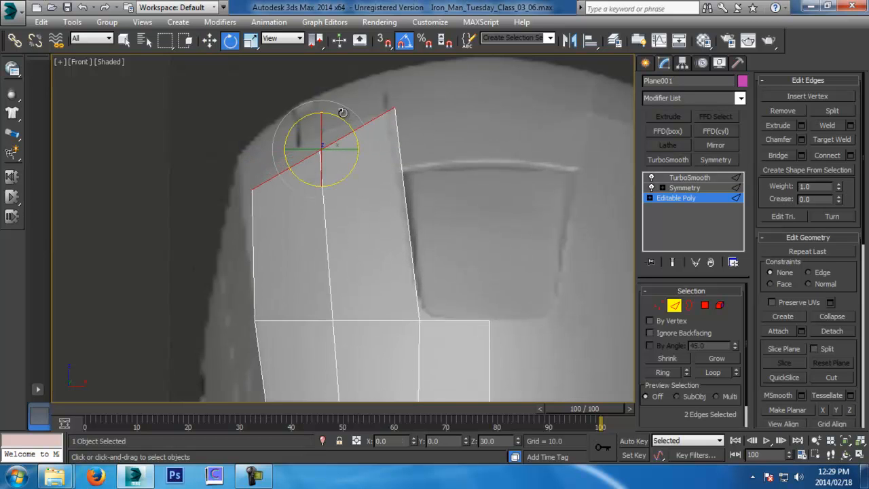
key(w)
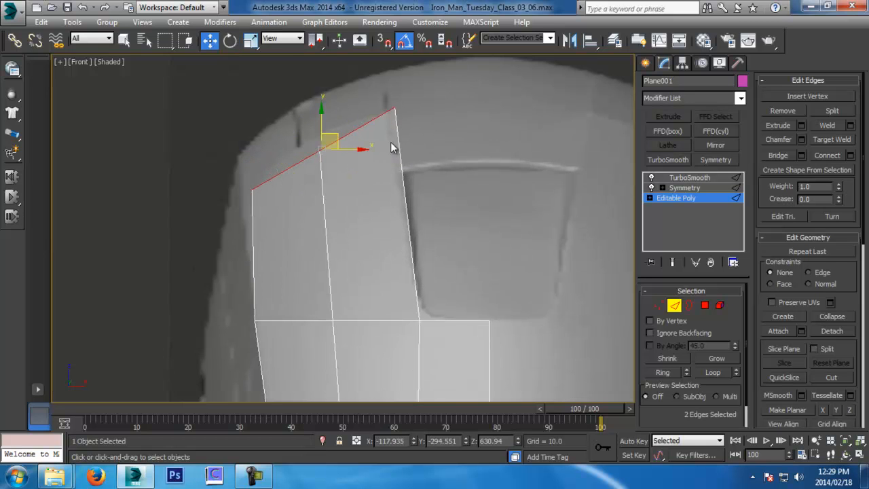
Move the three top vertices one by one onto the crown outline in the front view, the innermost to about X -72.2, Z 660.7.
click(658, 305)
click(252, 189)
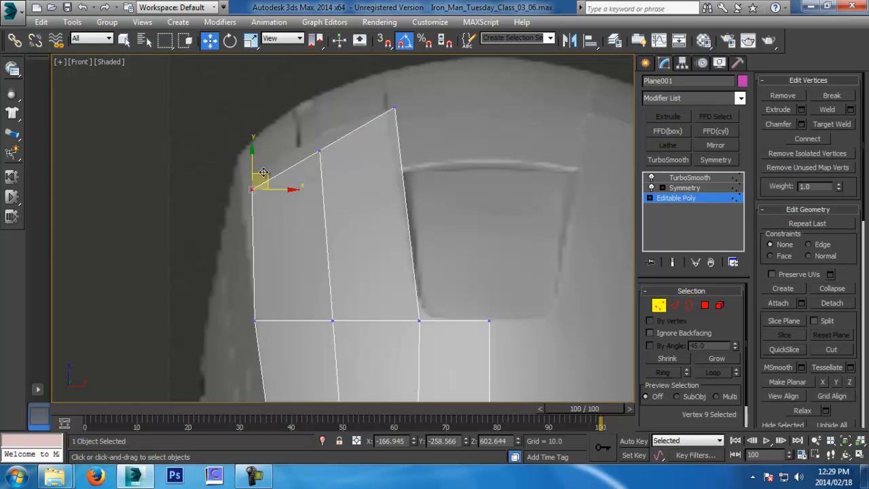
mouse_move(262, 175)
mouse_down()
mouse_move(232, 184)
mouse_move(253, 176)
mouse_up()
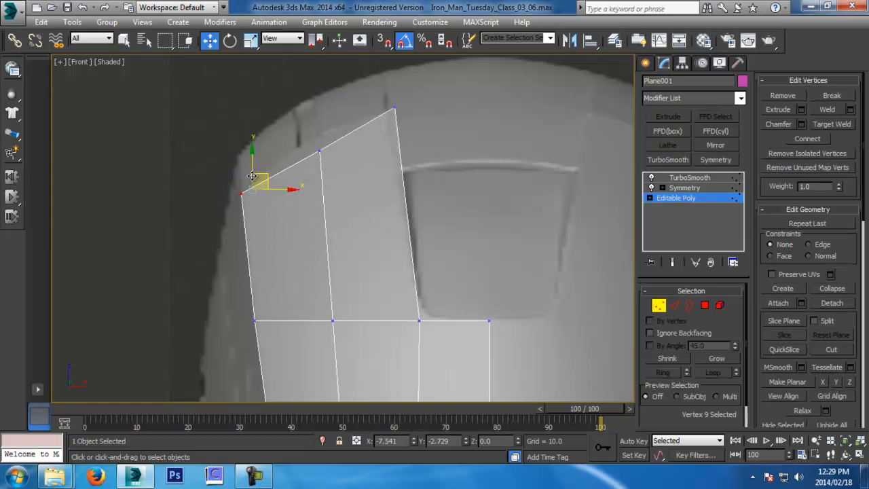
click(319, 150)
mouse_move(331, 131)
mouse_down()
mouse_move(321, 135)
mouse_move(346, 239)
mouse_move(322, 185)
mouse_move(321, 136)
mouse_up()
drag(352, 97, 400, 104)
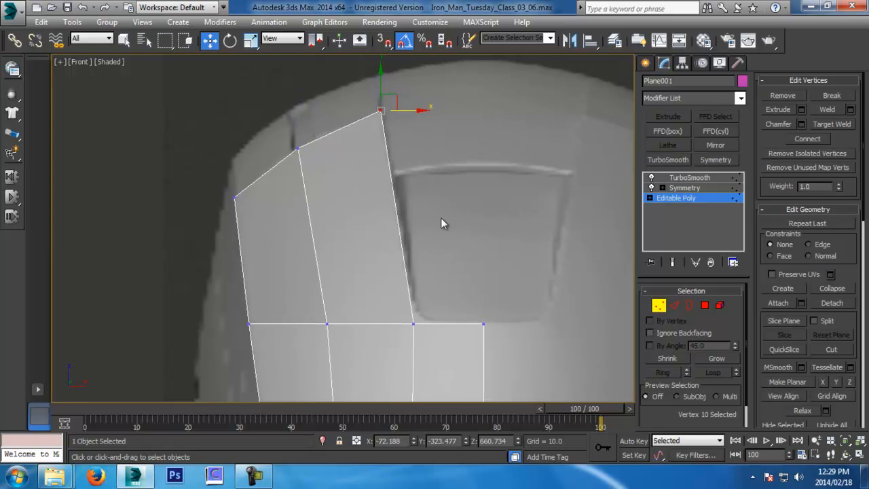
middle_drag(452, 191, 434, 215)
middle_drag(494, 212, 444, 263)
Select the three top vertices in the left view and move them back together toward the dotted panel line.
key(l)
scroll(445, 263, down, 1)
middle_drag(386, 87, 390, 192)
drag(306, 146, 497, 268)
drag(451, 221, 360, 229)
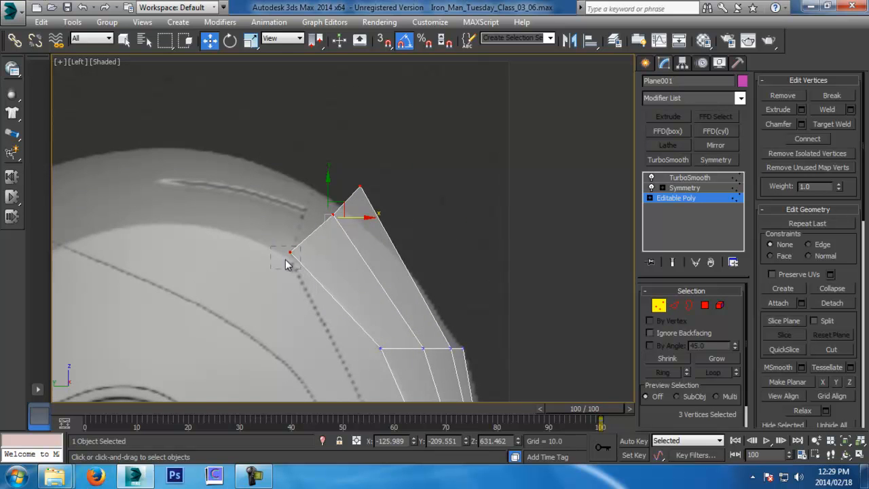
Move the middle and innermost top vertices back individually to line up with the side reference's panel line, the innermost by about 45.5 units.
scroll(271, 248, up, 2)
click(281, 251)
drag(302, 163, 387, 216)
drag(351, 177, 312, 175)
click(377, 148)
drag(392, 145, 323, 136)
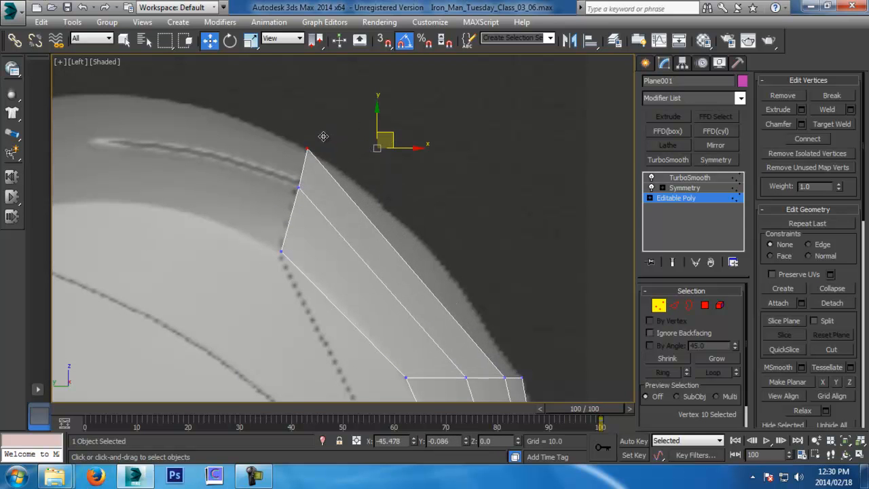
Leave vertex editing, show the end result in the perspective view and save the scene as Iron_Man_Tuesday_Class_03_07.max.
key(f)
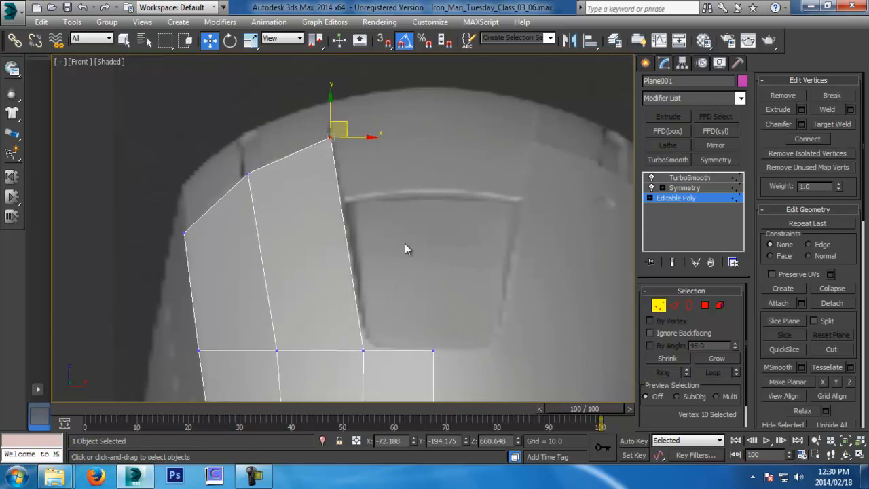
key(p)
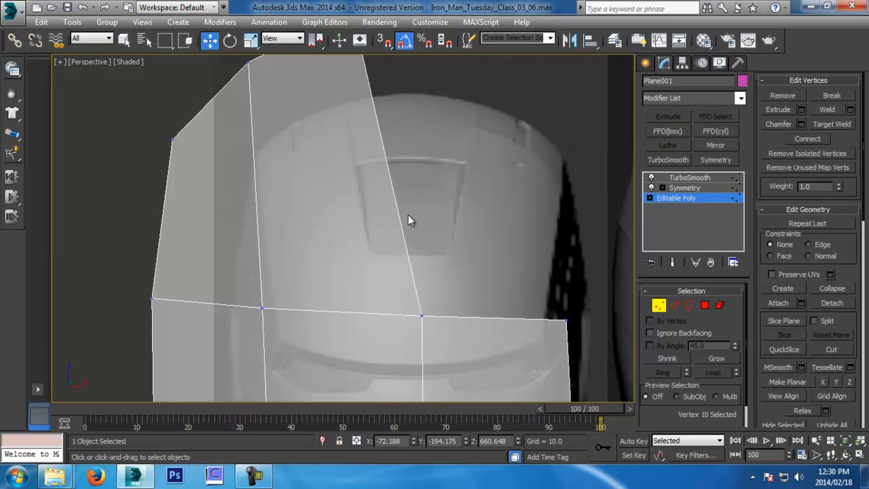
click(656, 305)
key(z)
click(573, 302)
alt+middle_drag(490, 303, 573, 232)
key(alt+z)
scroll(533, 307, down, 3)
key(w)
click(487, 304)
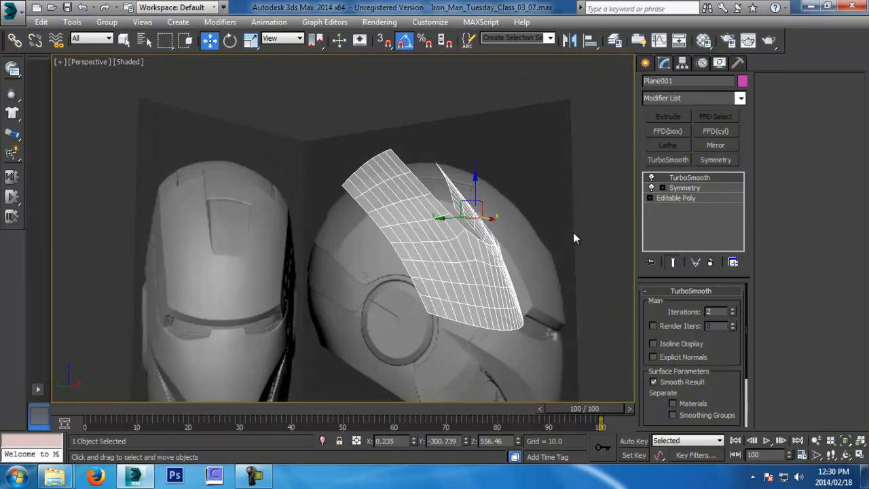
Turn off TurboSmooth in the left view, return to the Editable Poly level and save the scene as Iron_Man_Tuesday_Class_03_08.max.
key(l)
scroll(575, 233, down, 6)
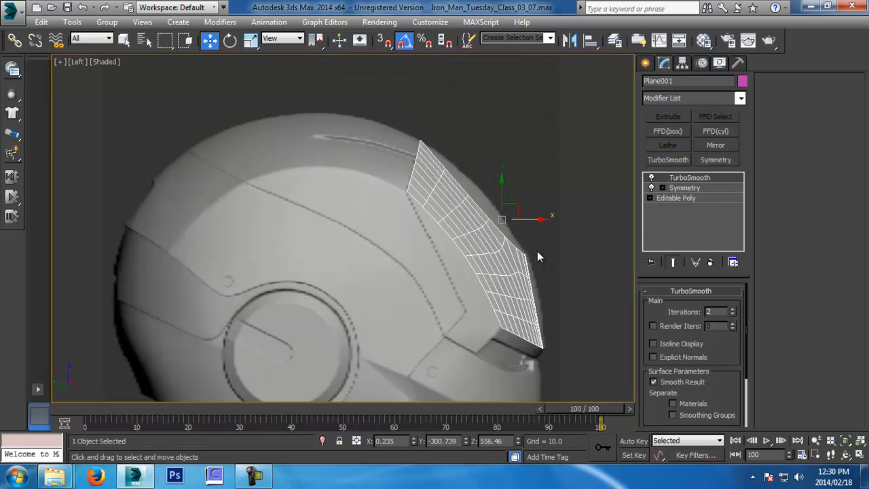
click(652, 178)
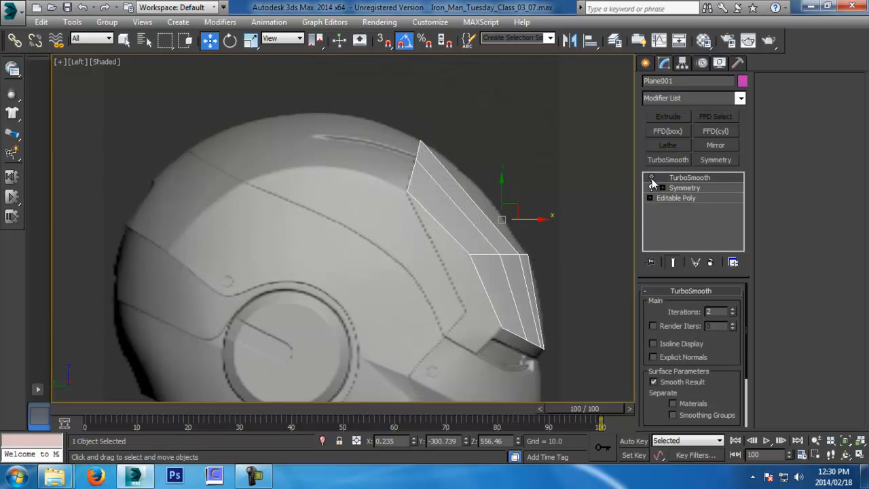
middle_drag(513, 229, 432, 230)
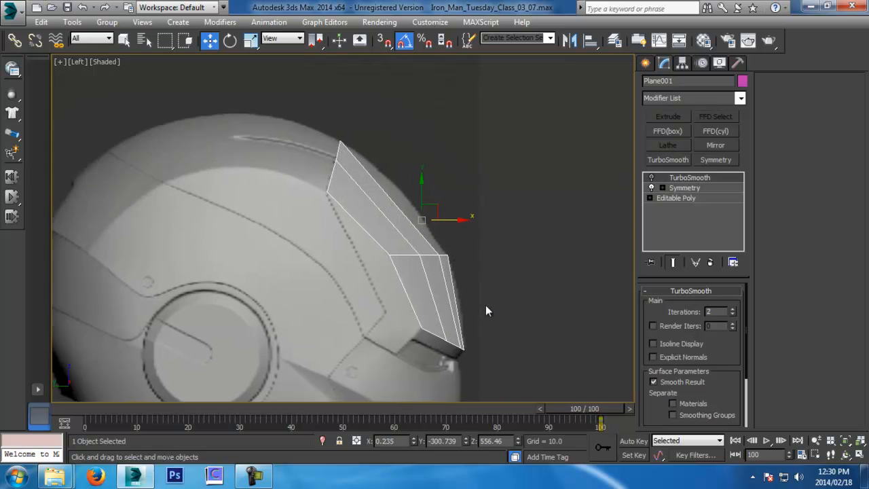
scroll(493, 284, up, 2)
click(679, 198)
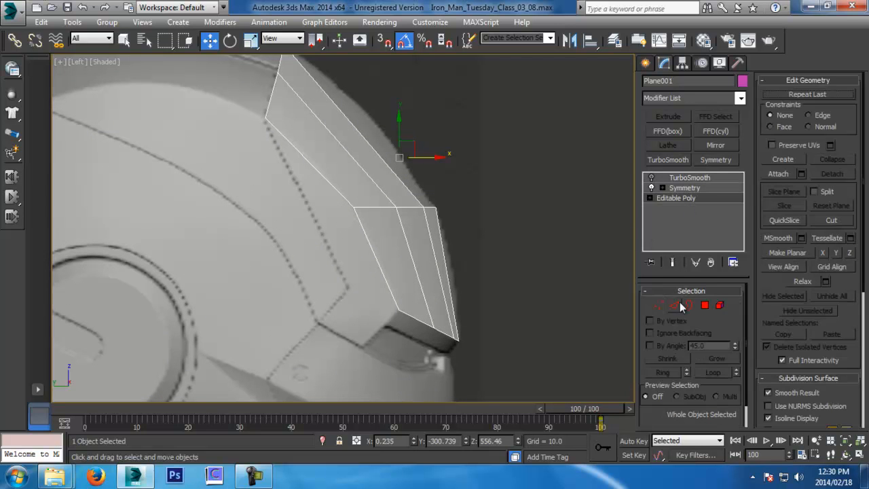
Select the edge ring of the lower forehead polygons and connect it with 1 segment, pinch 0 and slide 0.
drag(343, 272, 333, 271)
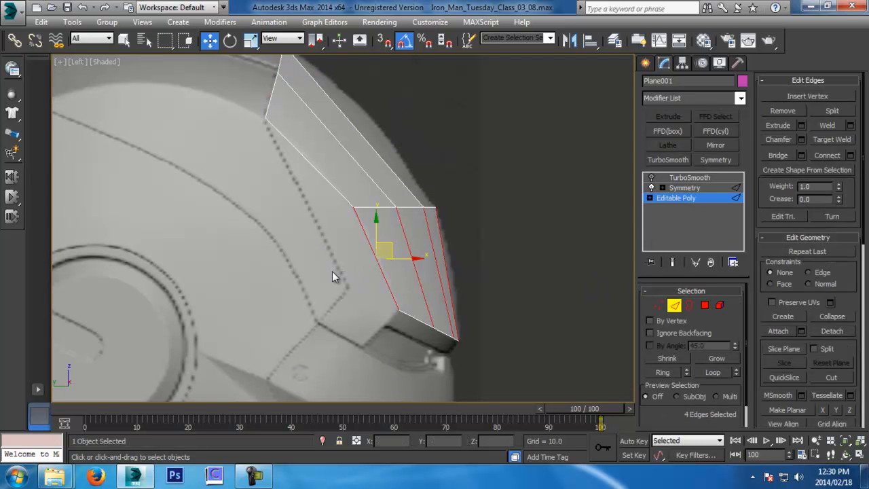
click(386, 279)
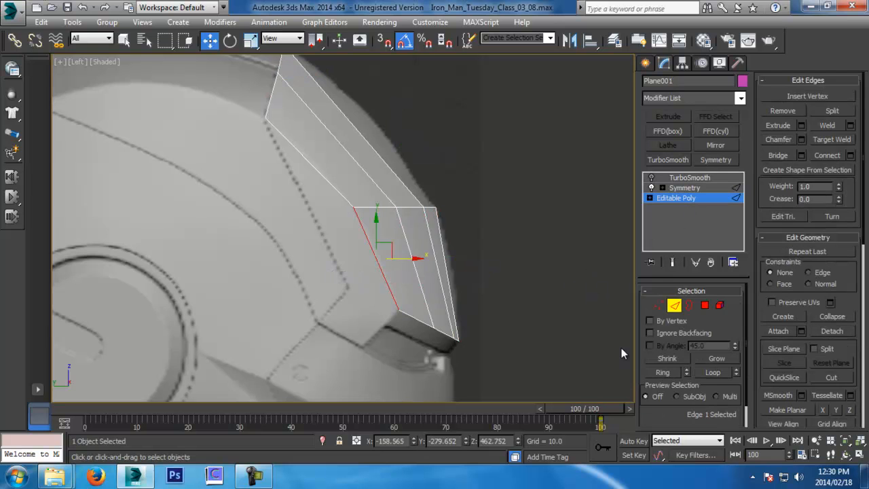
click(662, 372)
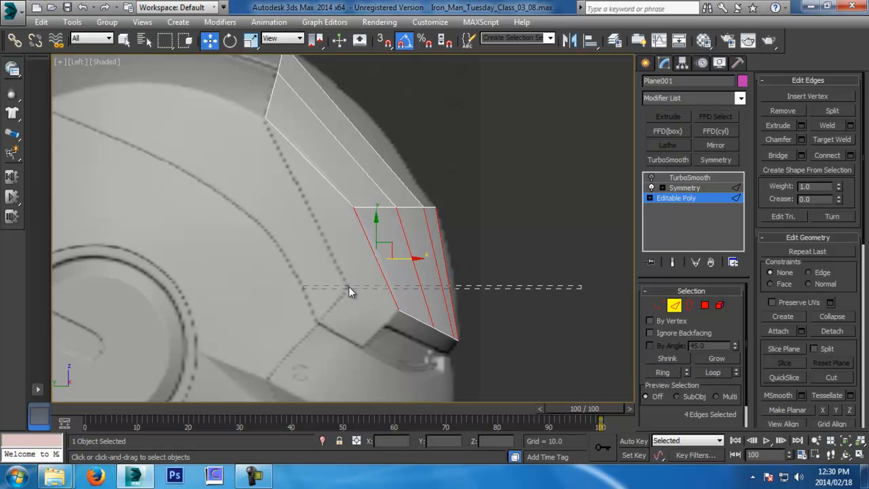
click(849, 156)
click(352, 238)
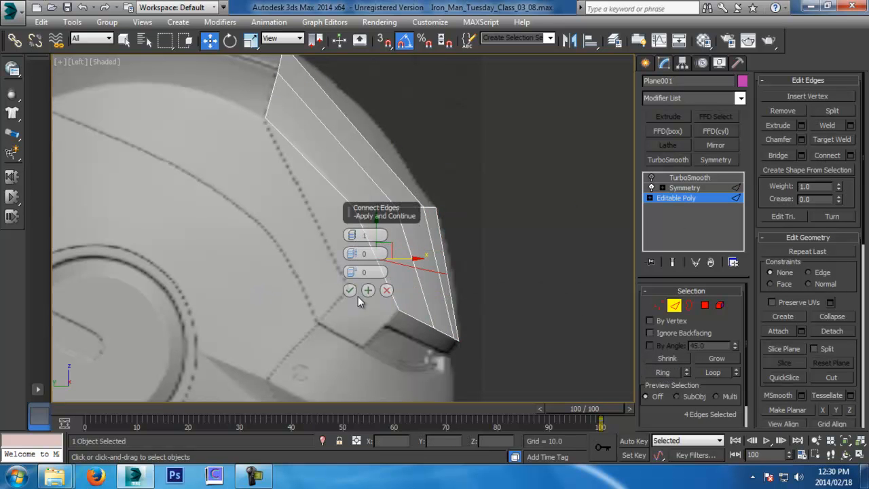
click(350, 290)
middle_drag(425, 245, 454, 230)
scroll(454, 230, up, 2)
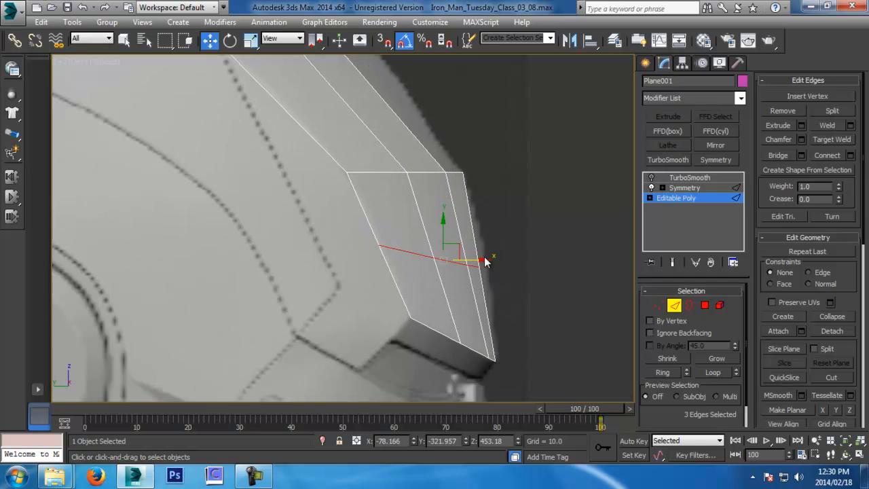
Turn TurboSmooth back on and move the new row's four vertices forward about 8.3 units to follow the side profile.
click(673, 264)
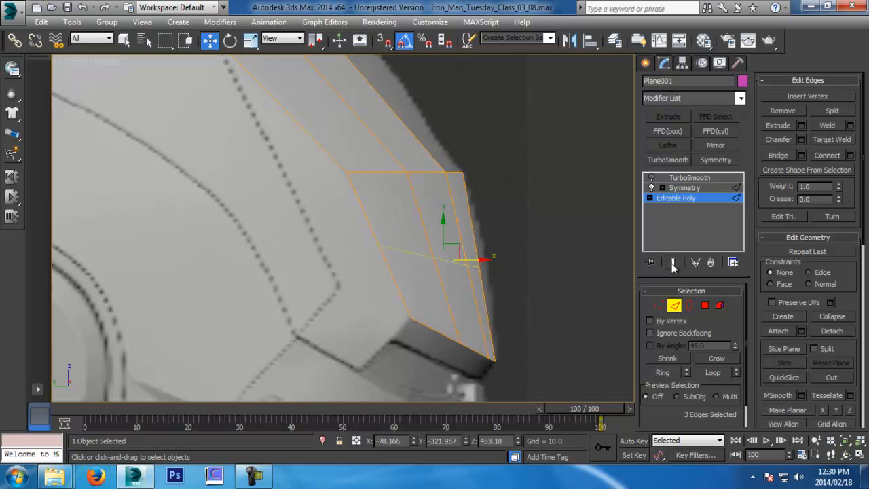
click(672, 265)
click(658, 305)
click(673, 263)
drag(537, 289, 537, 285)
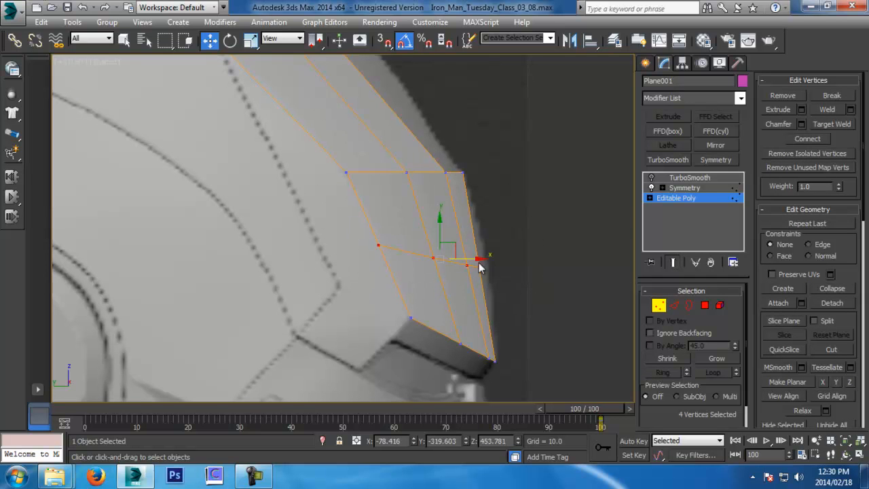
click(652, 178)
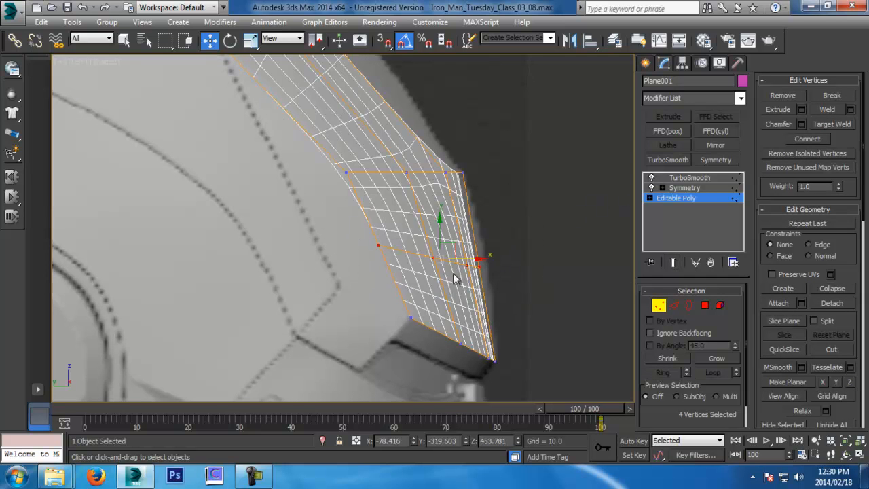
drag(477, 258, 489, 258)
middle_drag(461, 171, 513, 326)
drag(387, 315, 446, 329)
key(ctrl+z)
Save the scene as Iron_Man_Tuesday_Class_03_09.max.
scroll(441, 350, down, 3)
middle_drag(535, 309, 595, 258)
key(ctrl+s)
Connect the edge ring of the upper forehead polygons with one edge row and move it forward about 6.5 units toward the side profile.
click(658, 305)
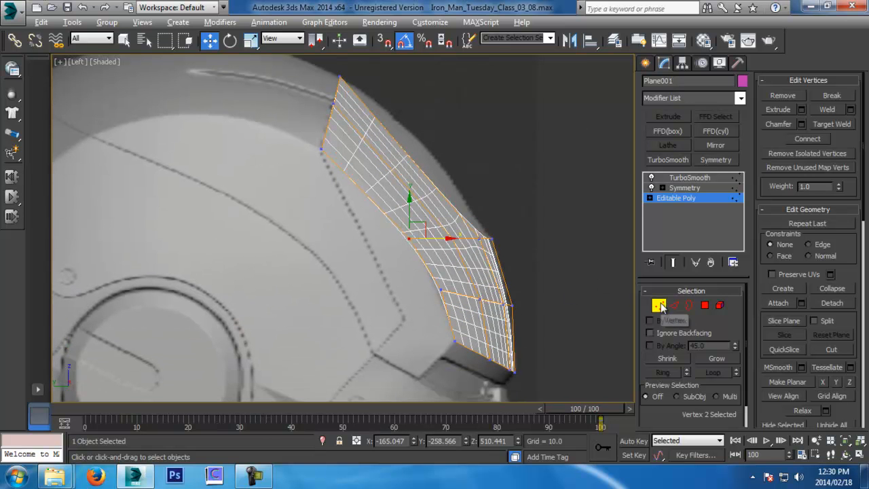
click(674, 305)
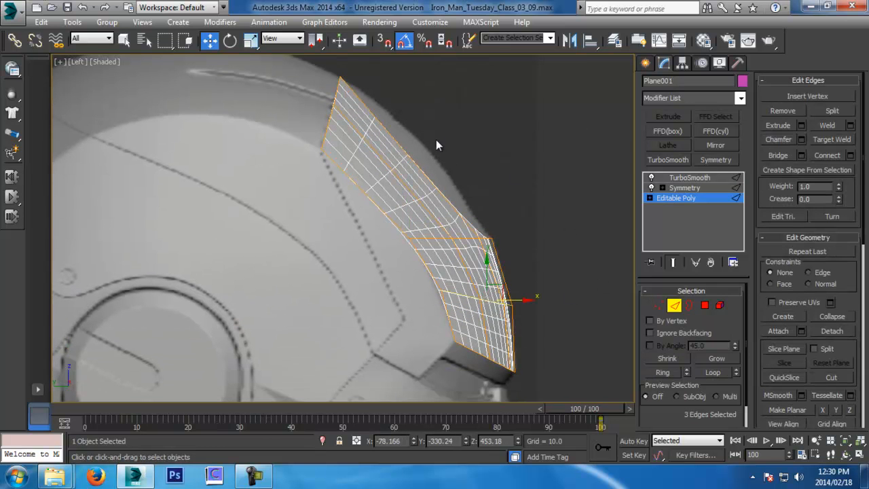
drag(391, 174, 390, 175)
click(673, 263)
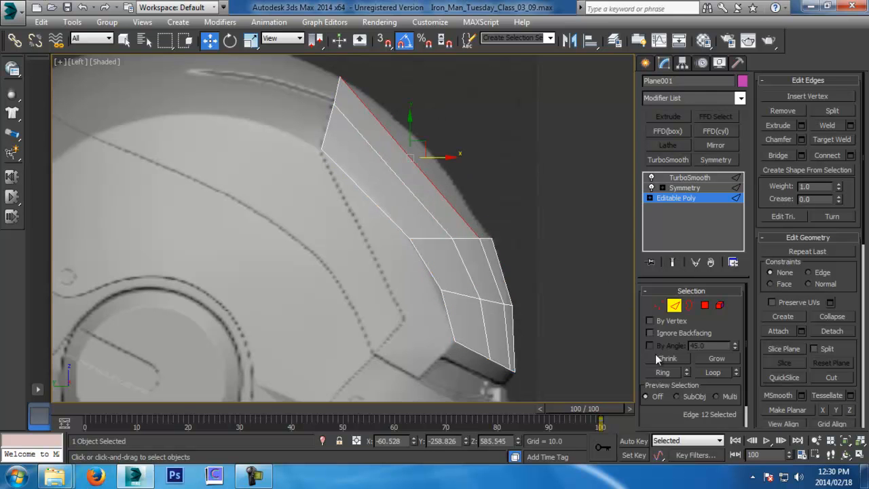
click(664, 373)
click(830, 155)
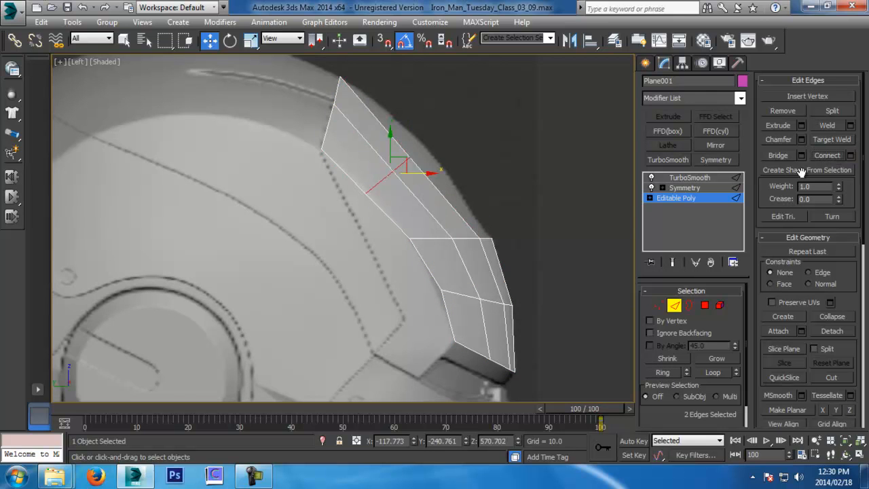
click(672, 262)
drag(411, 165, 410, 161)
Examine the smoothed forehead mesh against the helmet references in the perspective view, toggling its see-through display.
middle_drag(450, 171, 409, 217)
key(p)
scroll(445, 178, down, 2)
key(alt+x)
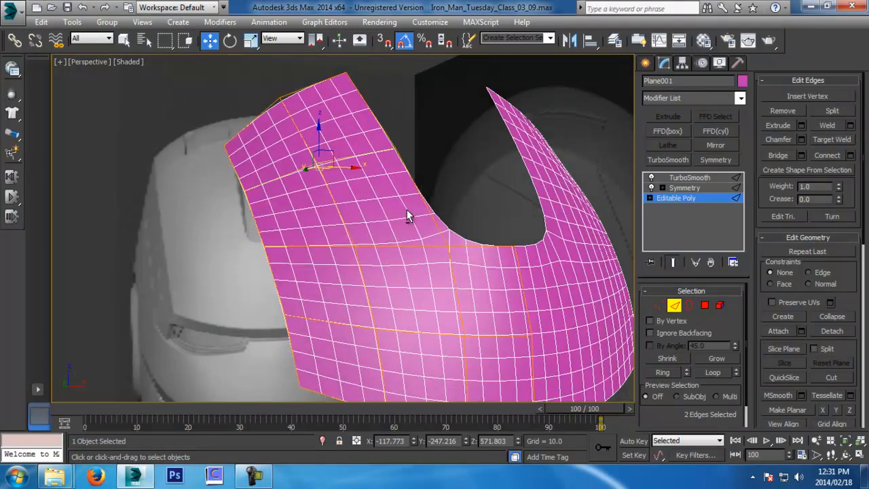
key(alt+x)
key(alt+z)
drag(416, 234, 436, 294)
key(w)
alt+middle_drag(436, 294, 625, 281)
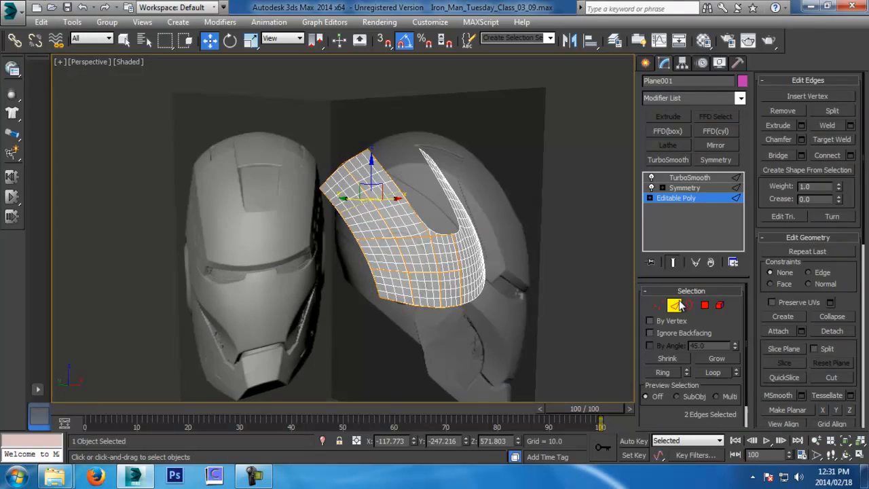
Leave edge editing and save incremental versions of the scene up to Iron_Man_Tuesday_Class_03_11.max.
click(680, 305)
key(ctrl+s)
key(f)
middle_drag(541, 298, 527, 216)
key(ctrl+s)
Open the forehead's base mesh for edge editing in the left view with the smoothed, mirrored result hidden.
key(l)
middle_drag(512, 278, 501, 198)
middle_drag(473, 234, 491, 292)
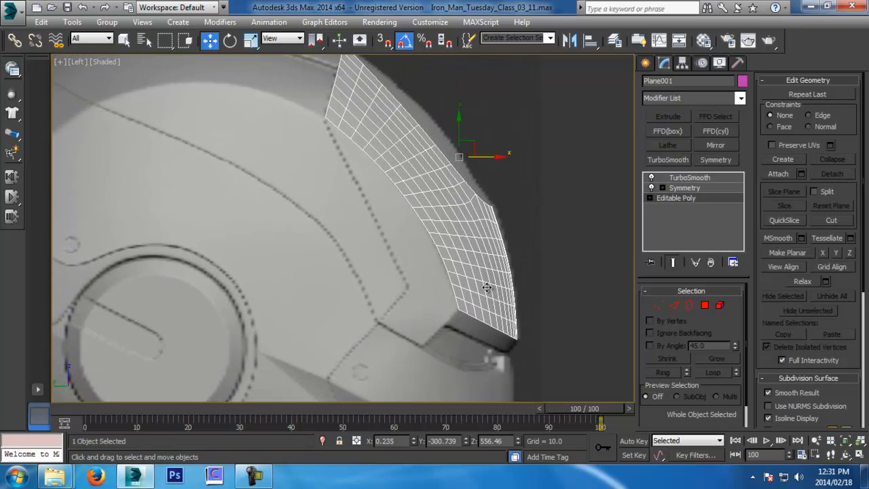
scroll(467, 339, up, 4)
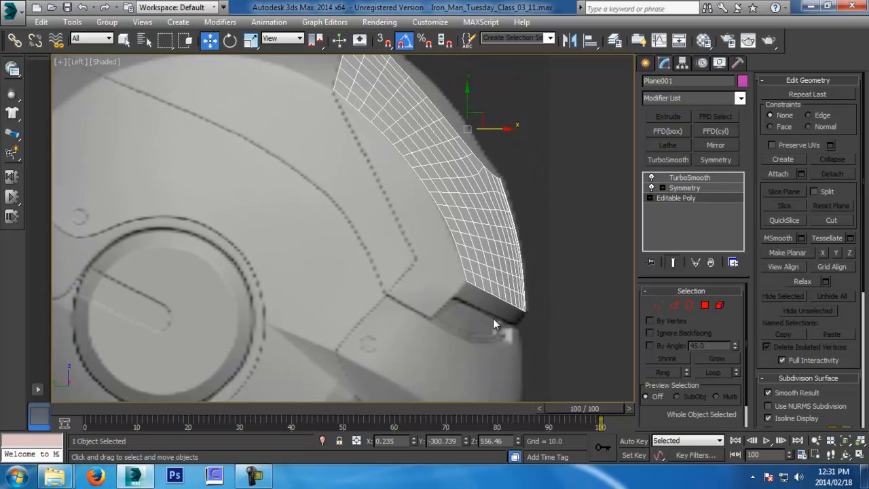
click(673, 305)
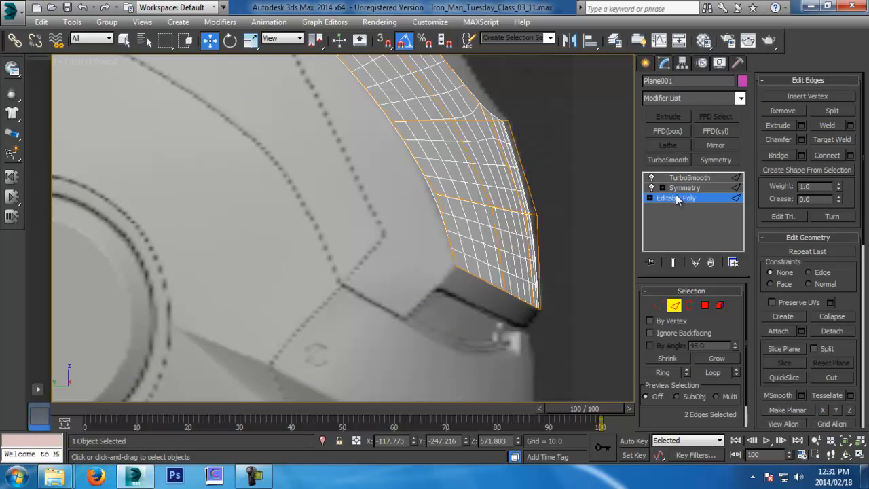
click(673, 262)
Select the three bottom edges of the forehead and extrude them about 10 units back and 13 units down as an under-brow lip.
click(524, 300)
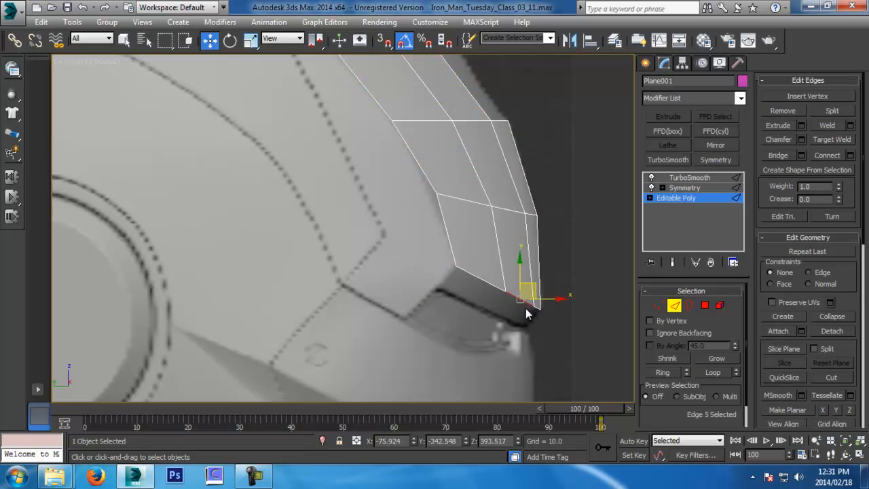
alt+middle_drag(528, 304, 376, 247)
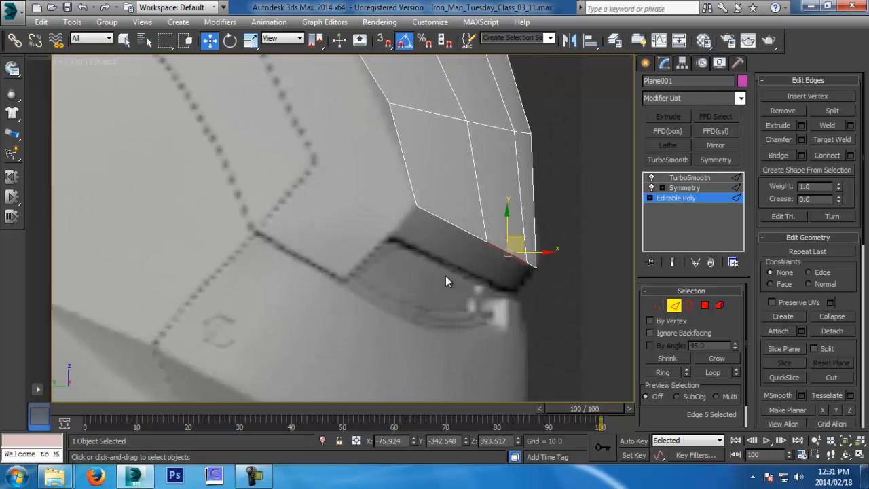
middle_drag(441, 275, 434, 268)
key(p)
alt+middle_drag(509, 269, 483, 335)
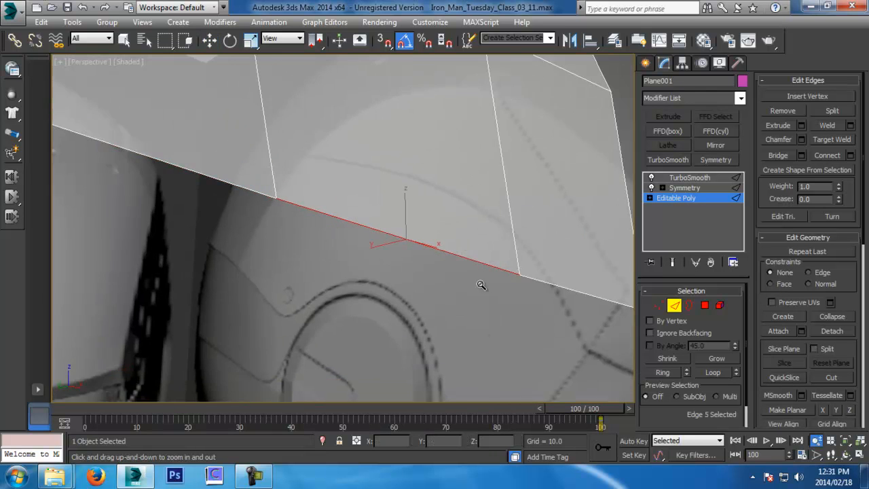
scroll(483, 335, down, 3)
double_click(518, 275)
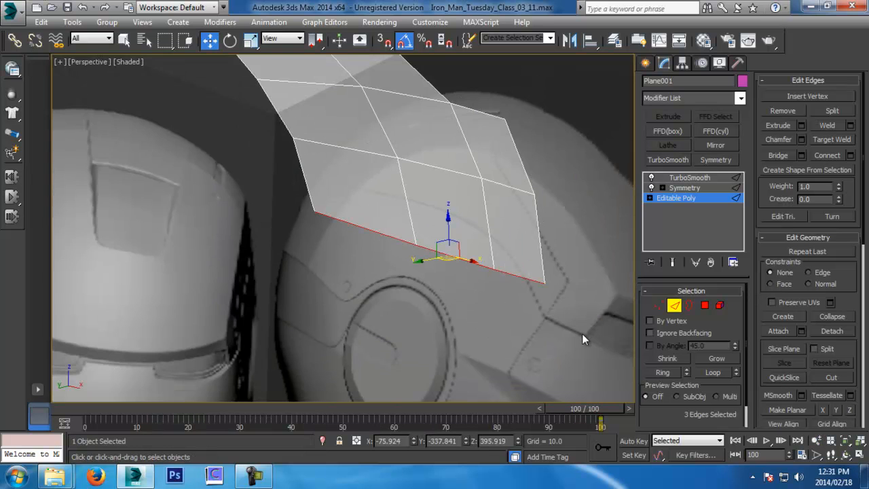
scroll(581, 333, up, 5)
scroll(496, 309, up, 2)
shift+drag(520, 188, 479, 214)
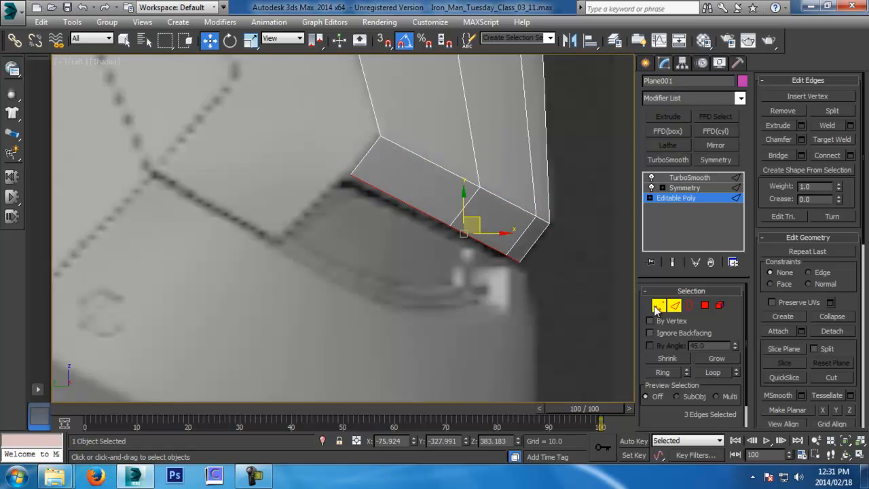
Lower the outer bottom vertex of the new brow lip about 2.5 units to match the front reference.
click(656, 306)
click(349, 175)
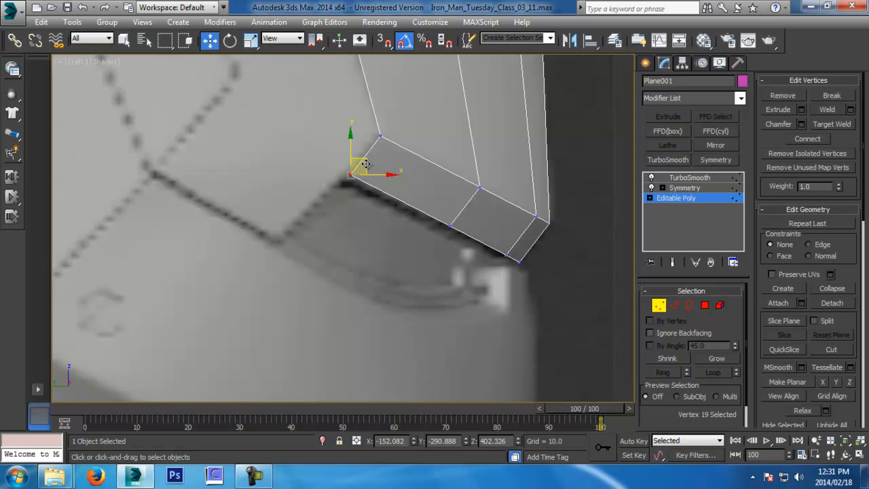
key(f)
middle_drag(422, 232, 435, 201)
scroll(411, 243, up, 2)
key(alt+x)
key(alt+x)
middle_drag(401, 264, 509, 259)
scroll(307, 240, up, 2)
drag(264, 174, 264, 178)
middle_drag(414, 234, 345, 234)
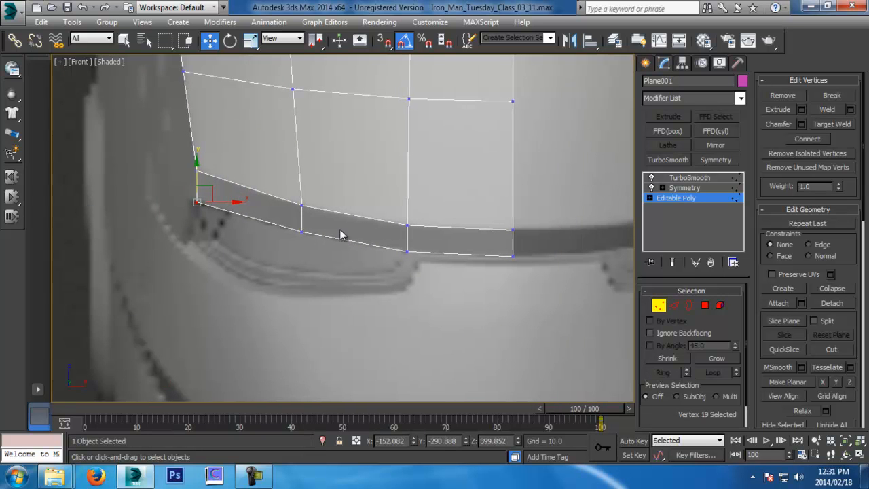
middle_drag(526, 266, 427, 266)
Check the smoothed brow from the front, and shift the lip's outer bottom vertex about 3 units back and 1.5 units up in side view.
click(672, 262)
scroll(475, 272, down, 3)
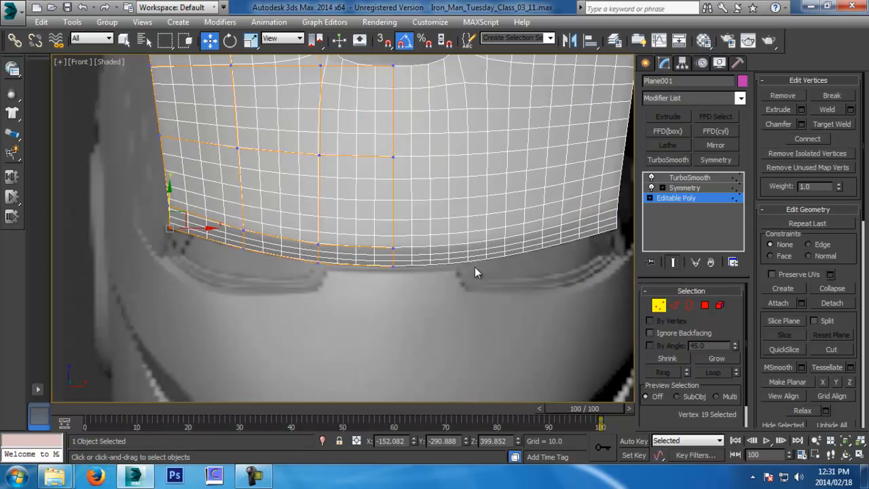
key(p)
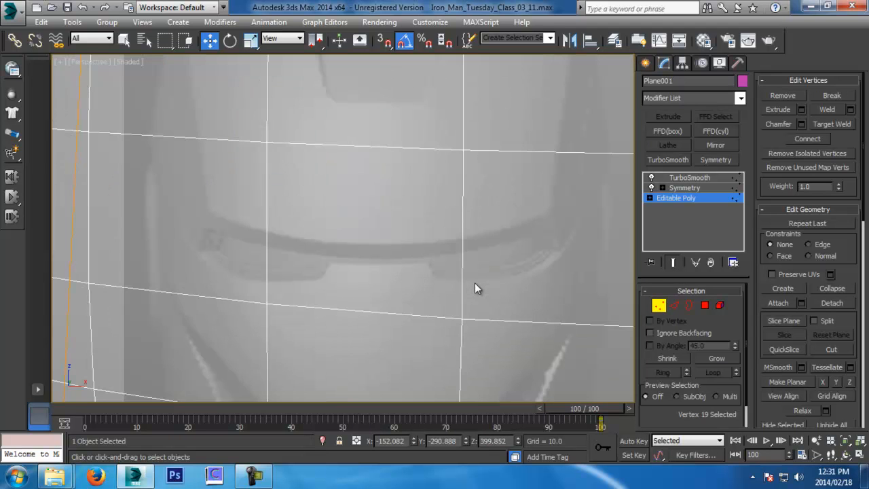
key(l)
middle_drag(480, 289, 491, 298)
drag(386, 191, 383, 158)
Select the three crease edges along the brow in the unsmoothed mesh and save the scene as Iron_Man_Tuesday_Class_03_12.max.
click(671, 305)
double_click(556, 231)
middle_drag(594, 274, 523, 374)
key(p)
ctrl+alt+middle_drag(518, 293, 494, 288)
click(672, 262)
key(z)
key(ctrl+s)
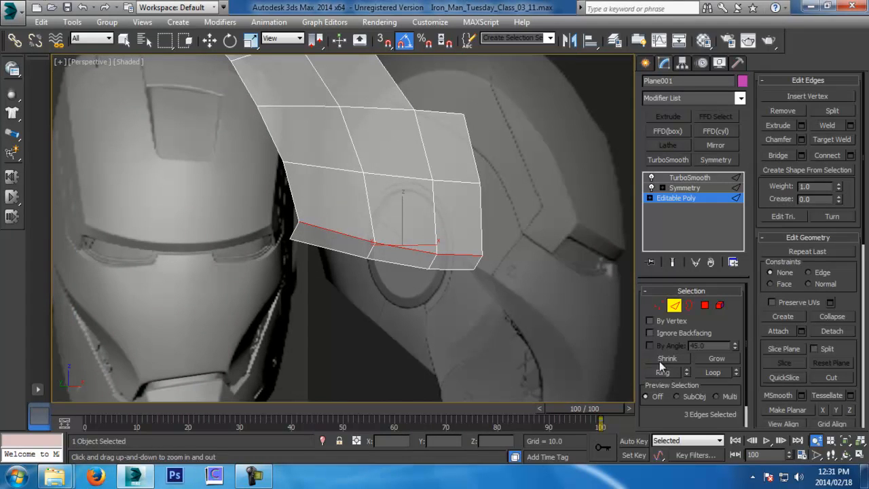
Examine the brow lip against the side reference and save the scene as Iron_Man_Tuesday_Class_03_13.max.
key(w)
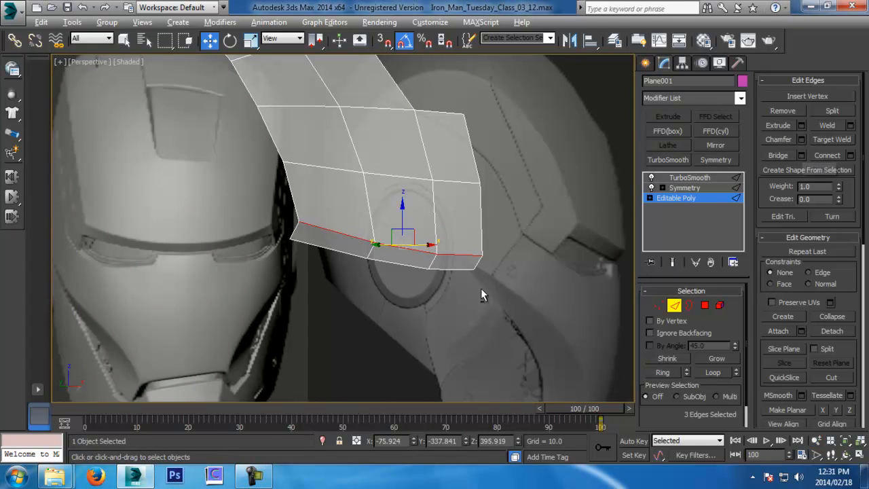
alt+middle_drag(482, 293, 510, 294)
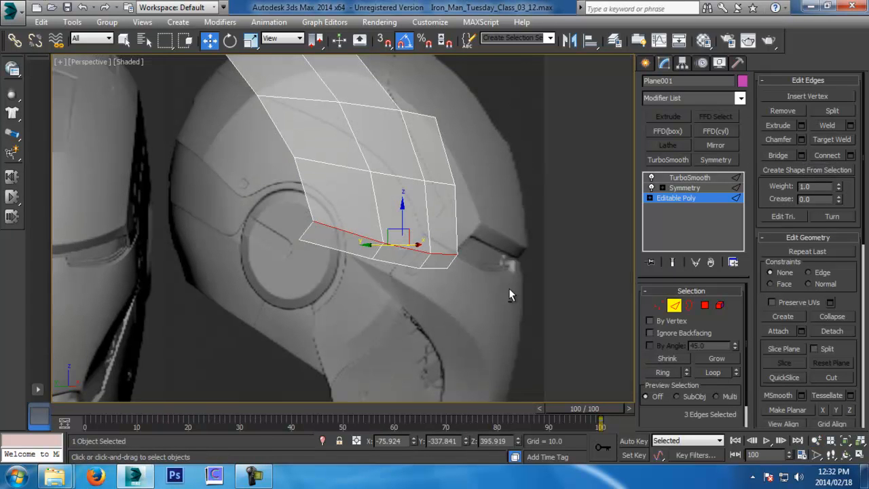
middle_drag(496, 282, 456, 334)
key(l)
scroll(456, 334, down, 2)
middle_drag(430, 199, 456, 277)
scroll(454, 305, down, 2)
key(ctrl+s)
Try extruding the outer end edge of the brow lip about 32 units back and 18 units up, and undo it.
click(445, 314)
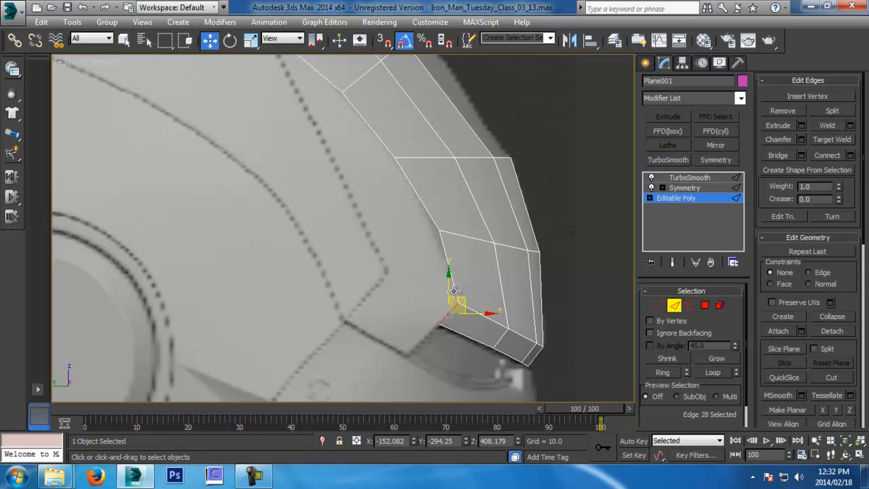
shift+drag(463, 299, 415, 272)
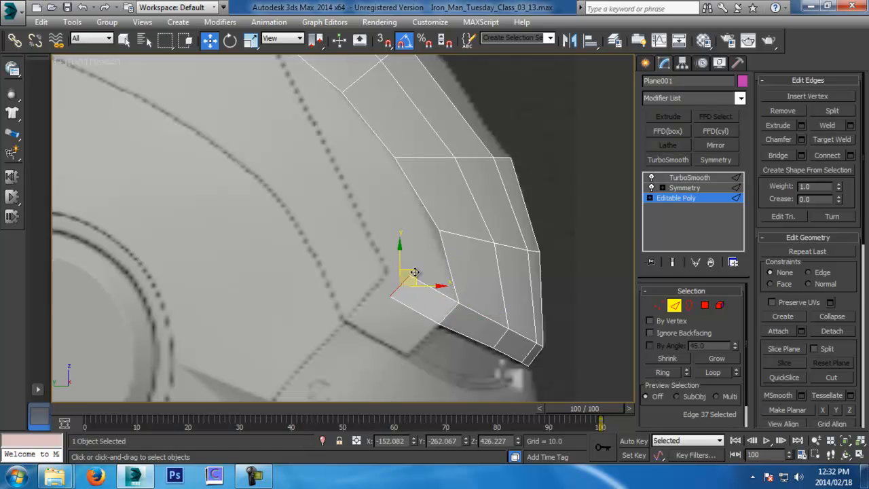
key(ctrl+z)
Extrude the five border edges along the forehead's outer side backward as a narrow new strip.
double_click(447, 258)
alt+click(434, 327)
mouse_move(451, 310)
alt+middle_down()
mouse_move(454, 275)
mouse_move(460, 298)
alt+middle_up()
key(ctrl+z)
alt+middle_drag(433, 266, 490, 327)
shift+drag(435, 207, 398, 209)
middle_drag(544, 268, 562, 332)
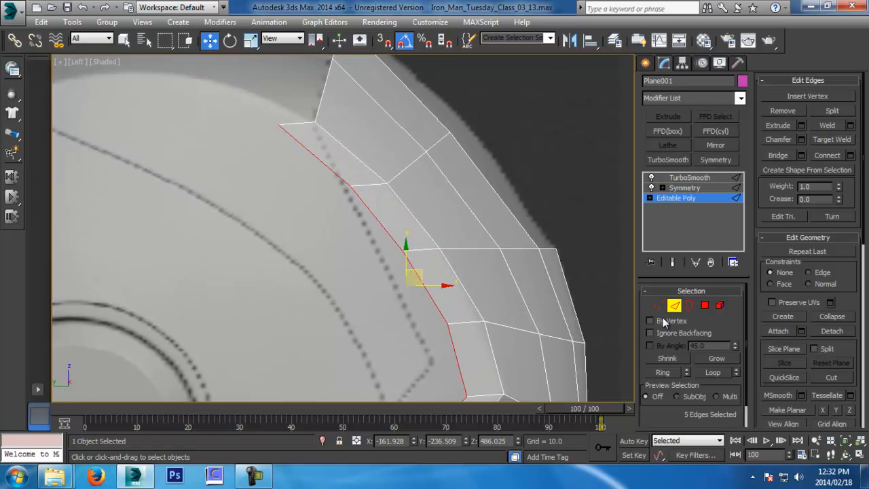
Move the three lowest outer vertices of the new side strip back toward the dotted panel seam in the side reference.
click(658, 305)
middle_drag(349, 260, 320, 103)
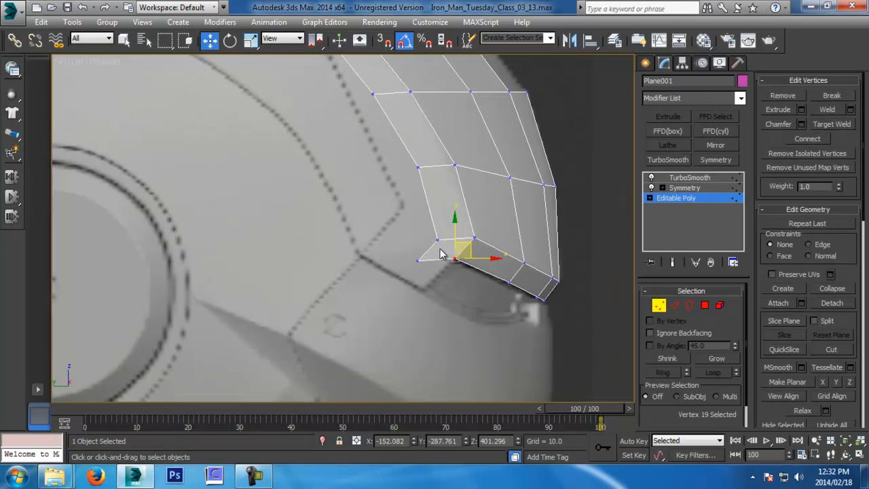
scroll(439, 248, up, 2)
click(436, 236)
drag(450, 224, 399, 174)
drag(423, 272, 379, 202)
middle_drag(392, 187, 413, 284)
click(430, 231)
drag(457, 231, 409, 230)
Align the three upper outer vertices of the side strip with the dotted seam up to the forehead's top corner.
scroll(411, 237, down, 2)
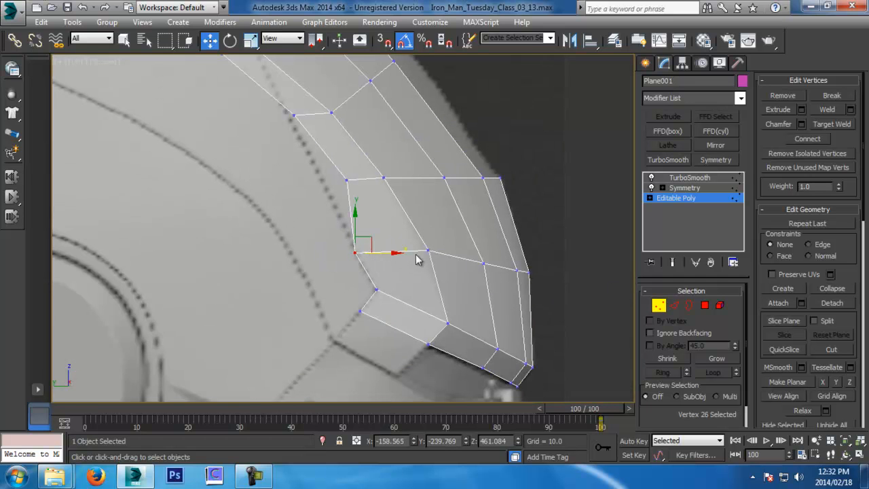
middle_drag(341, 192, 373, 256)
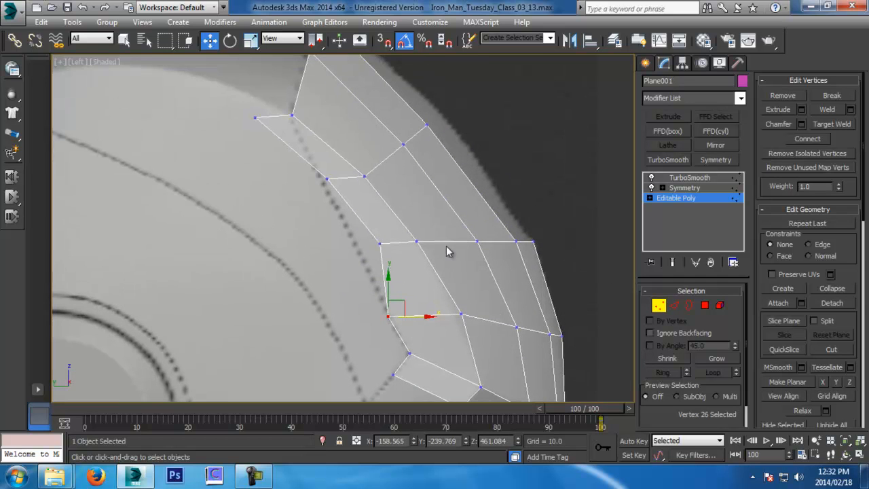
click(391, 243)
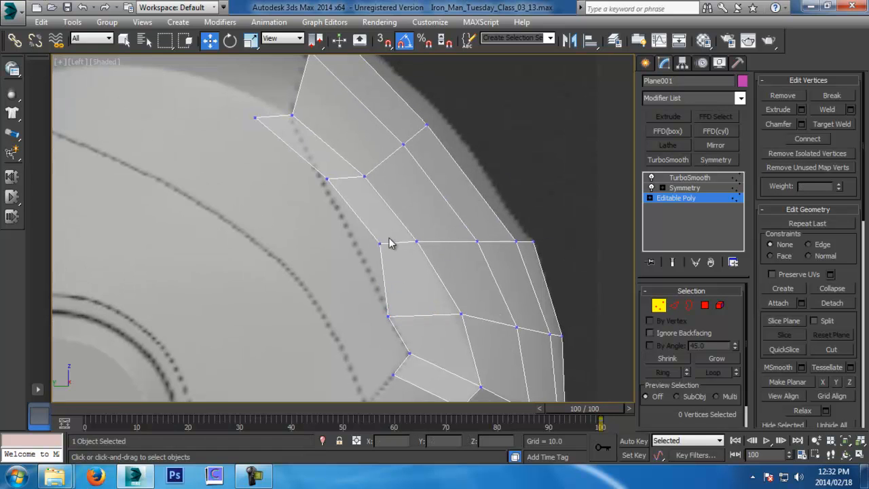
drag(395, 258, 374, 242)
middle_drag(378, 223, 407, 287)
drag(349, 236, 379, 260)
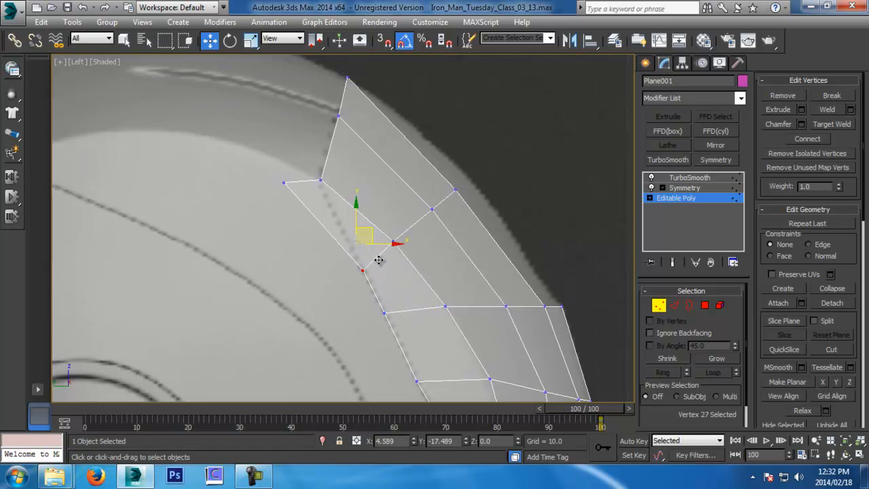
click(284, 182)
drag(294, 169, 345, 198)
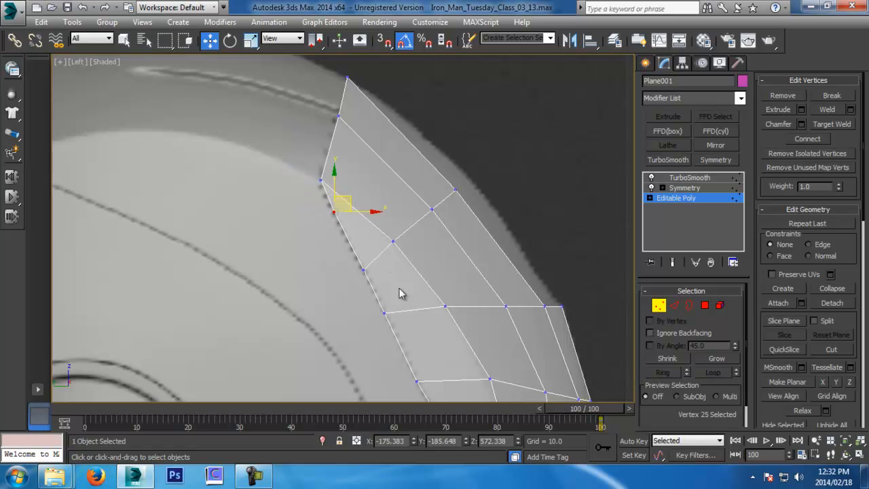
Move the forehead's inner and middle columns of lower vertices slightly forward in the top view to round the front curvature.
middle_drag(401, 289, 401, 254)
mouse_move(426, 316)
middle_down()
mouse_move(429, 226)
mouse_move(415, 288)
mouse_move(422, 271)
mouse_move(376, 224)
middle_up()
mouse_move(561, 259)
middle_down()
mouse_move(541, 207)
mouse_move(503, 257)
middle_up()
middle_drag(525, 202, 524, 257)
click(480, 157)
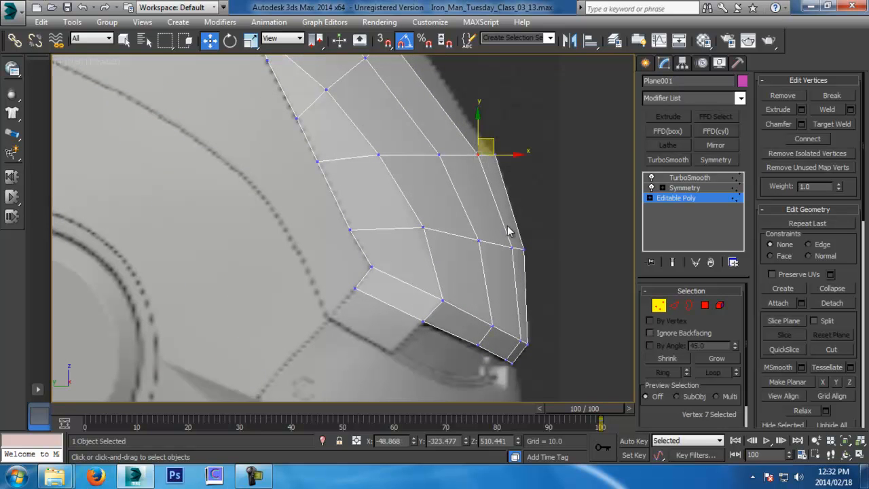
ctrl+click(514, 250)
key(t)
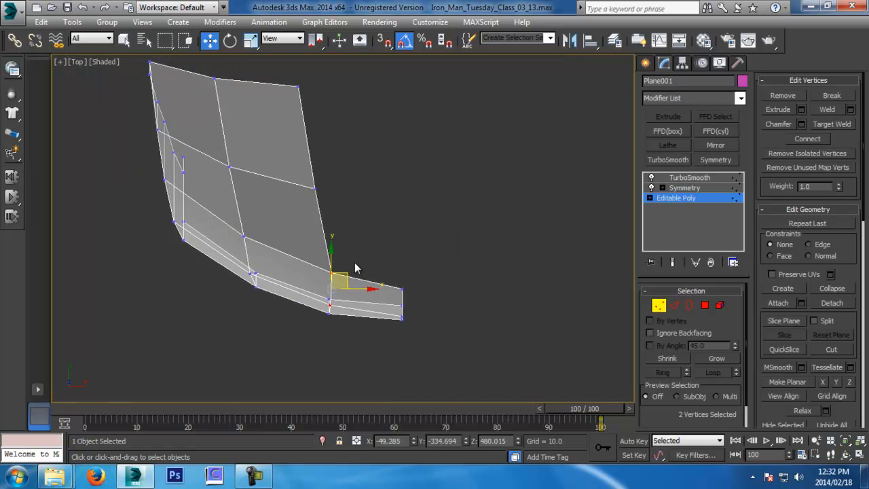
drag(331, 263, 331, 268)
drag(276, 326, 275, 325)
drag(251, 243, 251, 247)
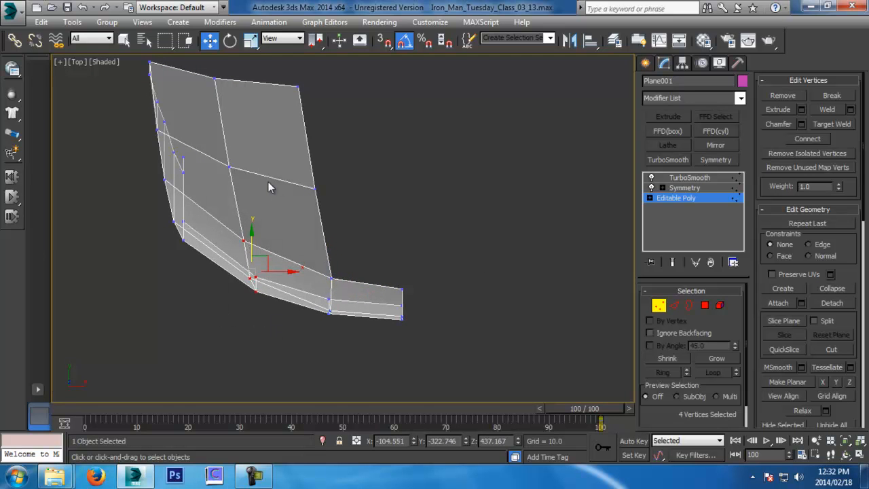
Leave vertex editing, check the smoothed forehead against the helmet references, and save the scene as Iron_Man_Tuesday_Class_03_14.max.
click(663, 306)
key(p)
alt+middle_drag(404, 292, 463, 149)
scroll(469, 152, down, 5)
click(578, 264)
alt+middle_drag(578, 264, 564, 246)
click(472, 228)
key(l)
key(z)
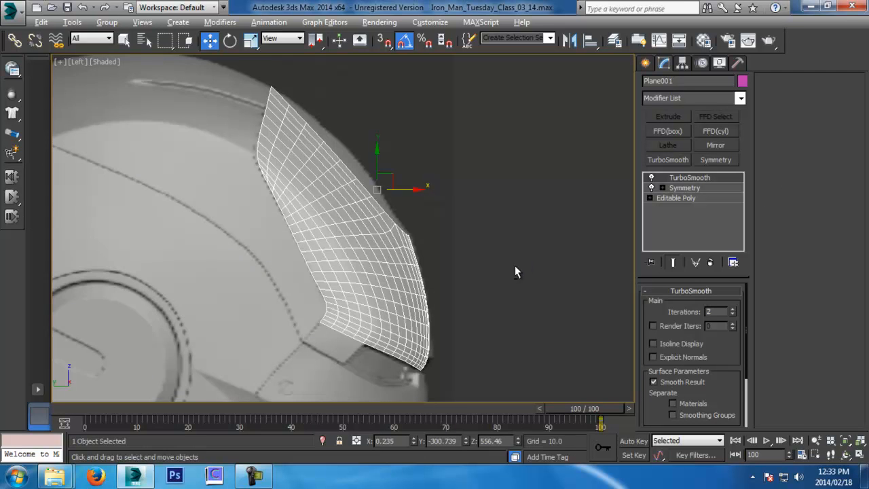
Save the scene as Iron_Man_Tuesday_Class_03_15.max.
key(alt+z)
drag(473, 303, 471, 279)
middle_drag(471, 279, 571, 153)
scroll(302, 318, up, 2)
key(w)
key(ctrl+s)
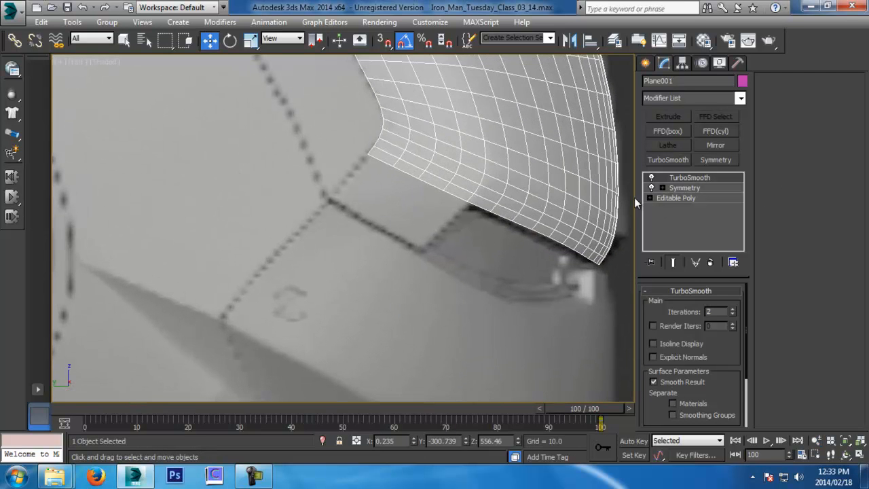
Extrude the bottom edge behind the eye opening down and back to the lower panel seam.
click(676, 198)
click(674, 305)
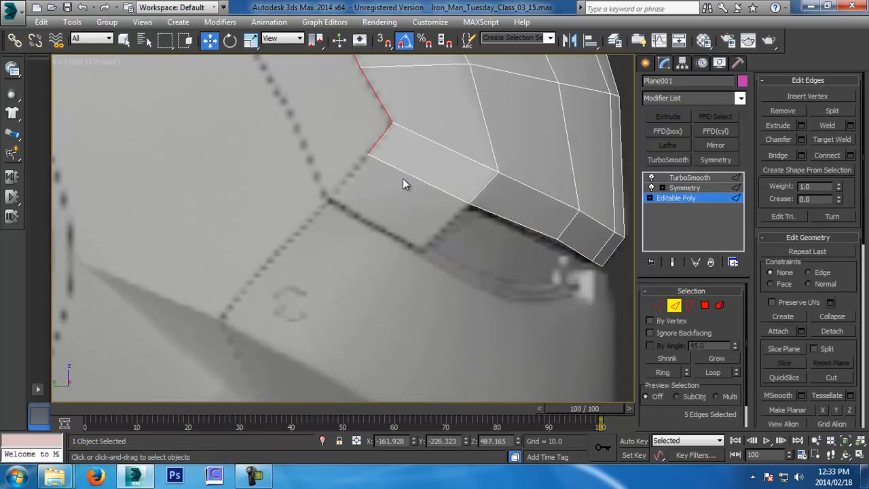
click(407, 175)
shift+drag(422, 174, 385, 202)
Adjust the new panel's two lower corner vertices to the seam corners and shift the brow lip's middle bottom vertex along the reference.
click(655, 305)
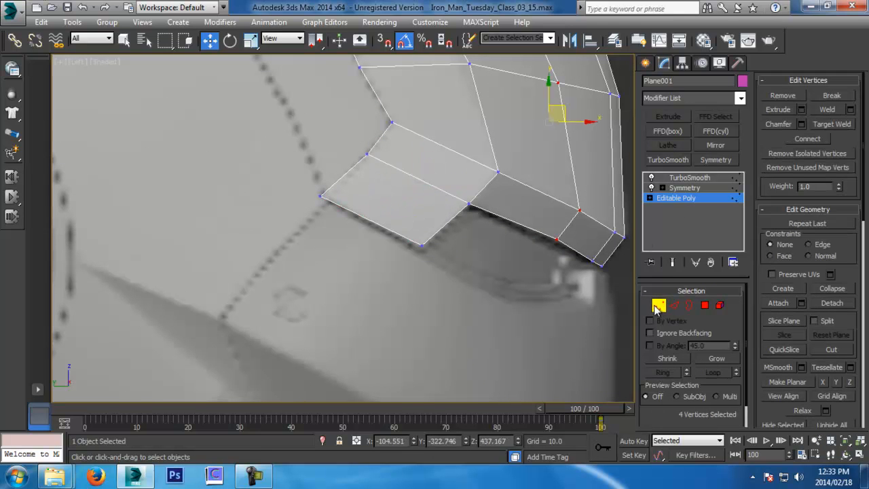
key(q)
drag(299, 184, 342, 188)
key(w)
click(421, 245)
drag(435, 238, 434, 247)
middle_drag(528, 267, 494, 267)
drag(509, 232, 536, 230)
Compare the smoothed and unsmoothed brow corner, and save the scene as Iron_Man_Tuesday_Class_03_16.max.
click(671, 263)
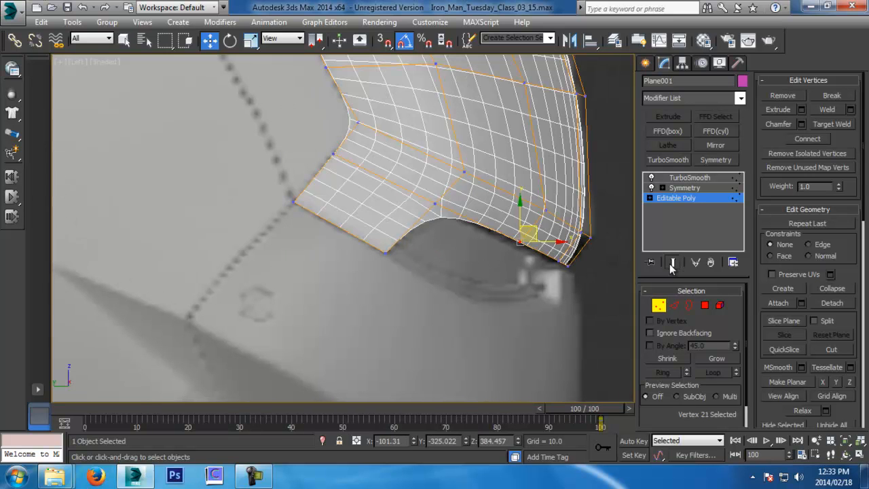
middle_drag(550, 281, 545, 283)
click(671, 262)
click(671, 263)
click(671, 262)
key(ctrl+s)
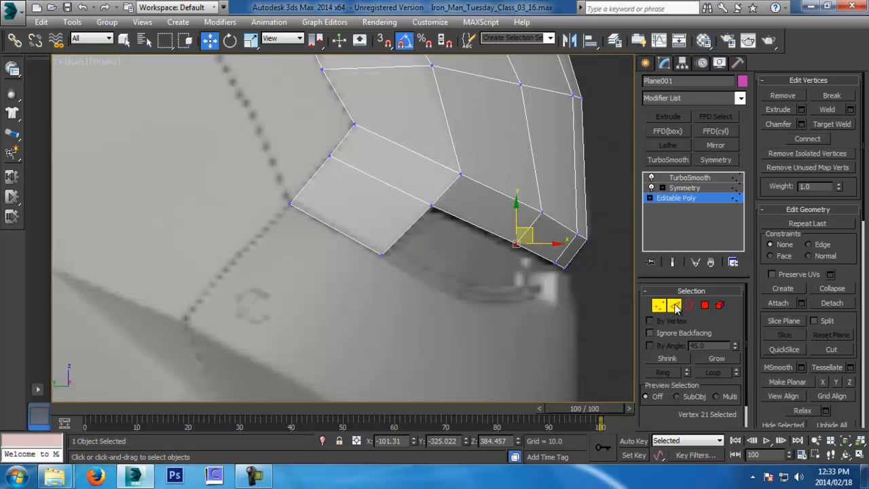
Connect the ring of edges across the outer side strip with one segment at slide -93, hugging the crease beside the forehead.
click(675, 306)
click(516, 202)
middle_drag(540, 205, 501, 220)
key(p)
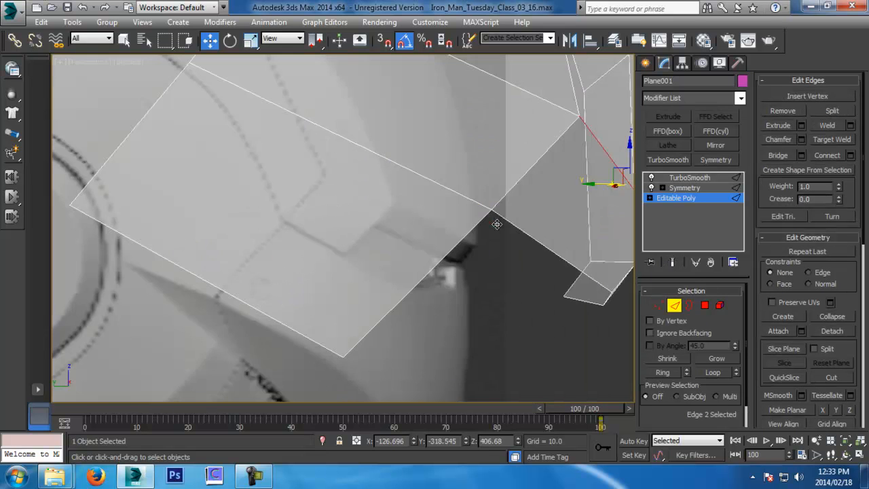
scroll(507, 218, down, 5)
scroll(503, 203, down, 4)
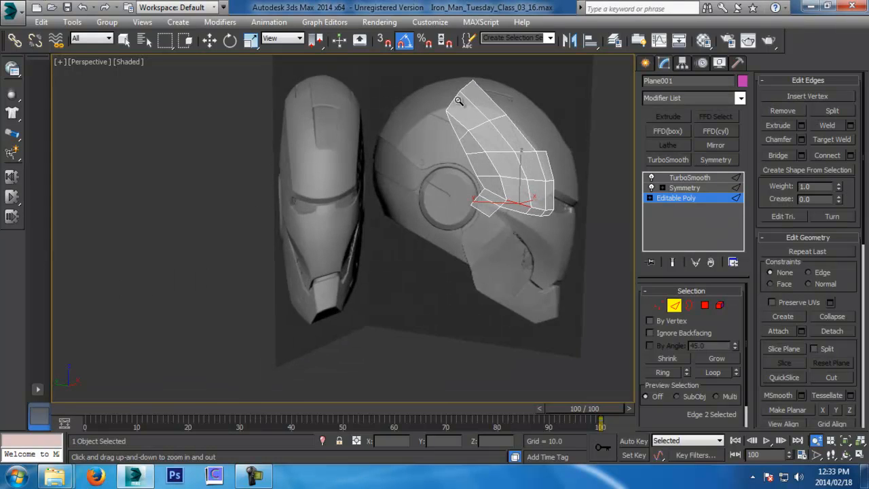
alt+middle_drag(536, 214, 426, 189)
scroll(475, 251, up, 4)
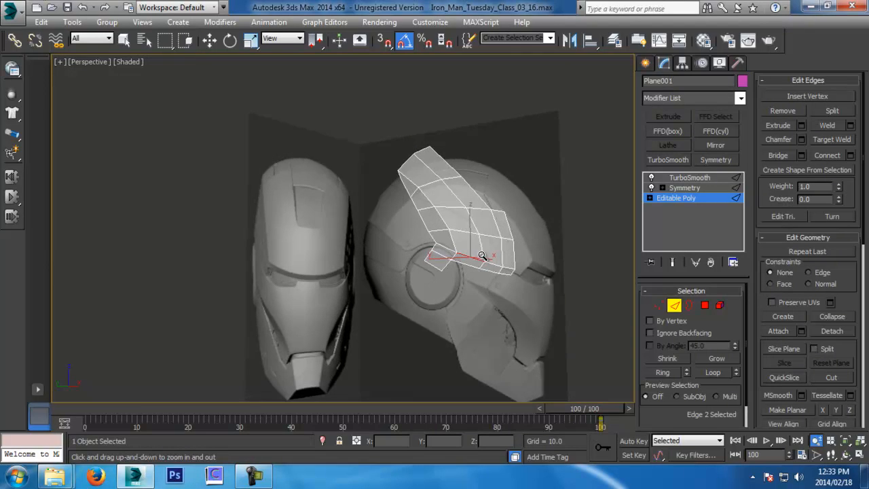
key(w)
scroll(439, 264, up, 4)
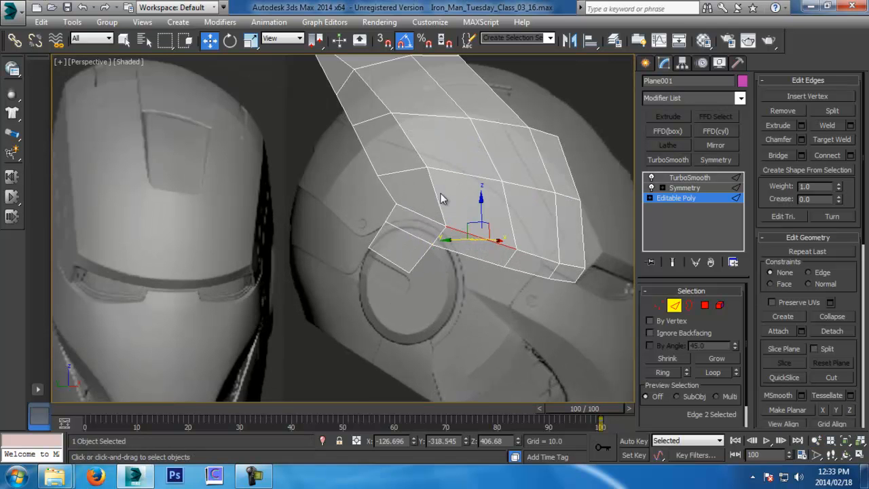
click(422, 241)
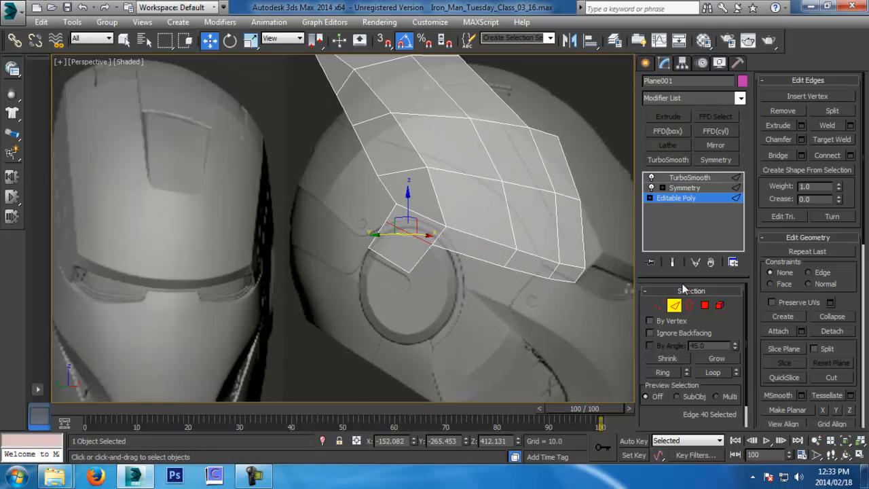
click(663, 372)
scroll(520, 258, up, 5)
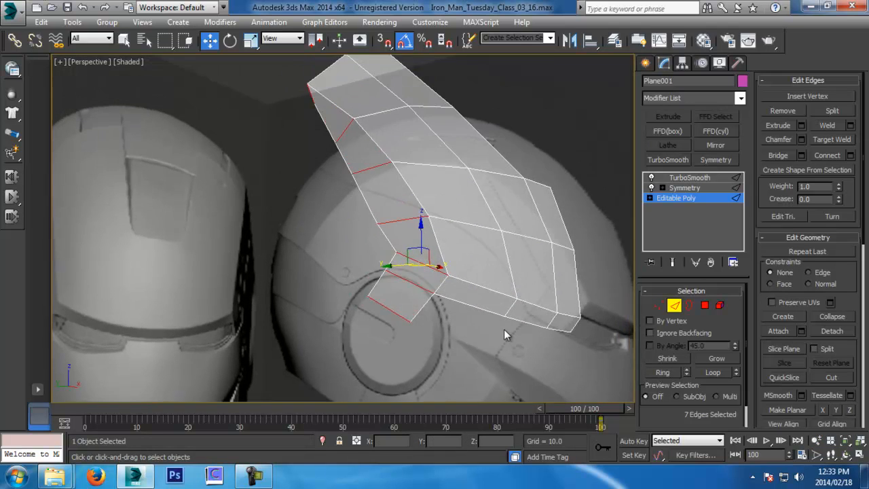
key(w)
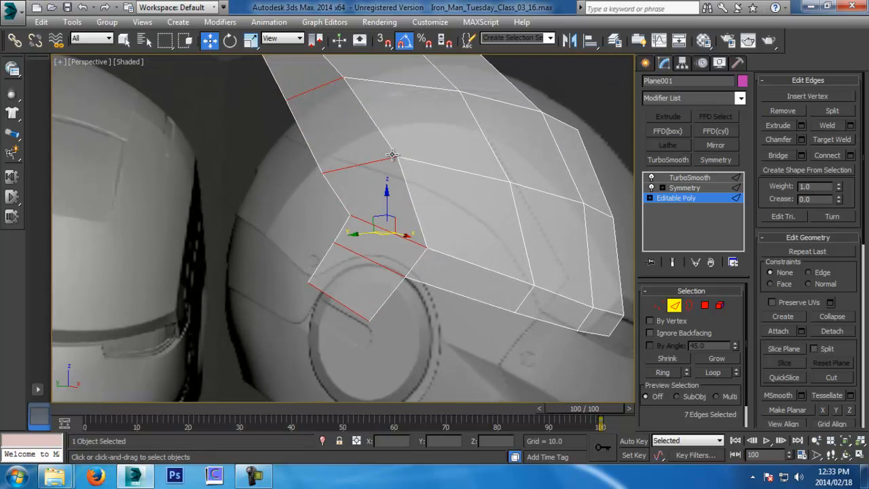
double_click(404, 172)
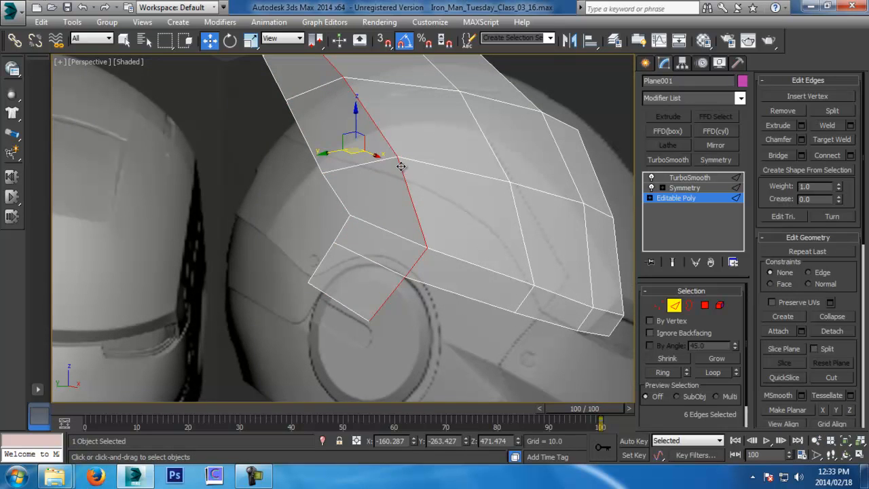
click(395, 159)
click(663, 372)
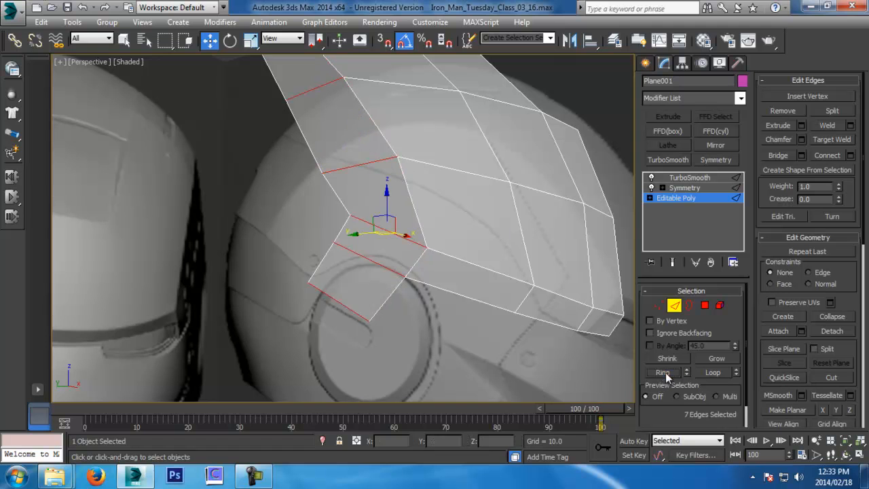
click(850, 155)
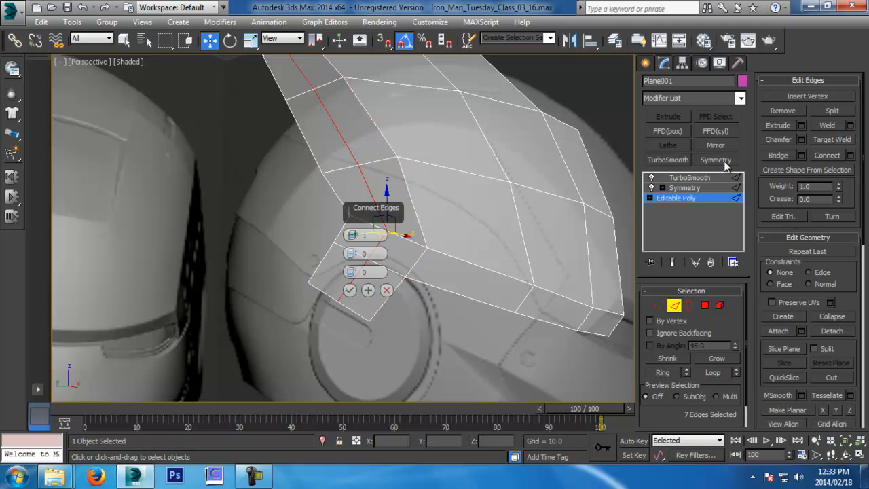
drag(351, 277, 458, 30)
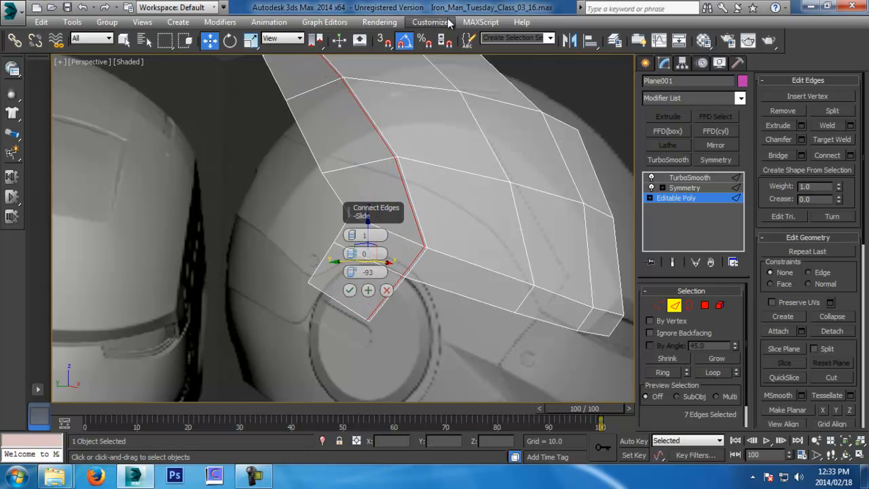
click(350, 290)
Connect the ring of edges on the forehead side of the same crease with one segment at slide -95.
alt+middle_drag(351, 294, 408, 232)
click(441, 247)
click(662, 371)
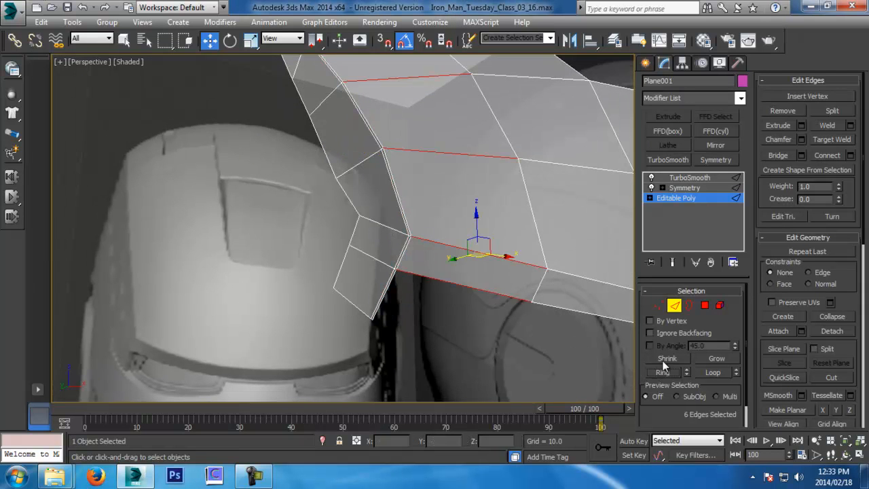
click(850, 155)
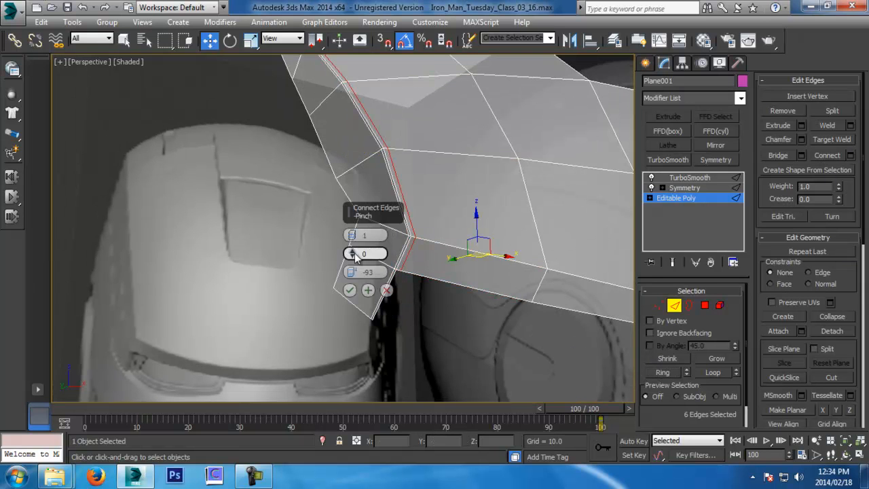
alt+middle_drag(368, 271, 358, 289)
drag(353, 271, 352, 271)
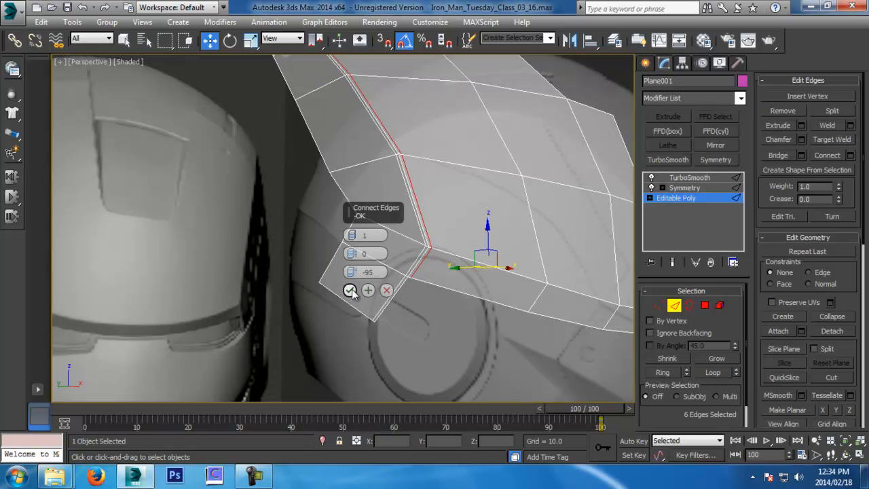
click(349, 290)
Inspect the smoothed side crease with the mesh deselected, and reselect the helmet mesh.
click(317, 256)
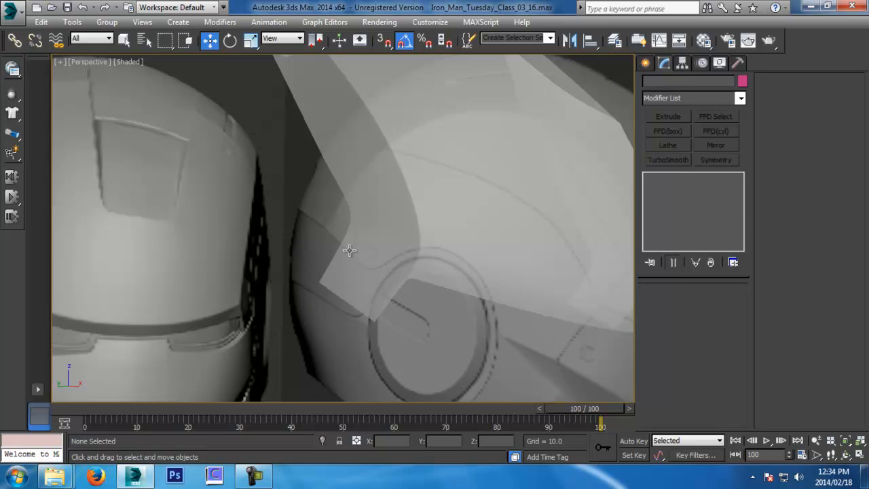
scroll(447, 239, down, 4)
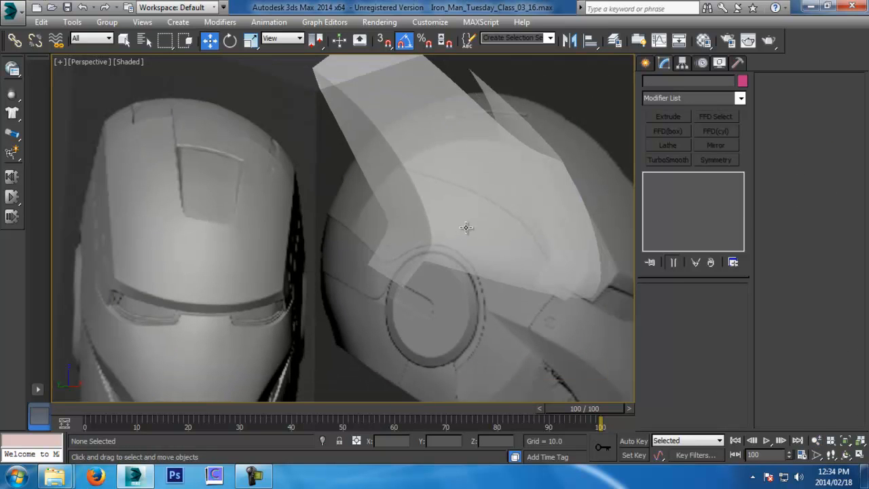
click(466, 226)
click(461, 290)
alt+middle_drag(462, 289, 462, 251)
click(462, 251)
Save the scene as Iron_Man_Tuesday_Class_03_17.max and chamfer the edge loop above the brow lip by 1.373 with 2 segments.
click(667, 199)
scroll(528, 273, up, 4)
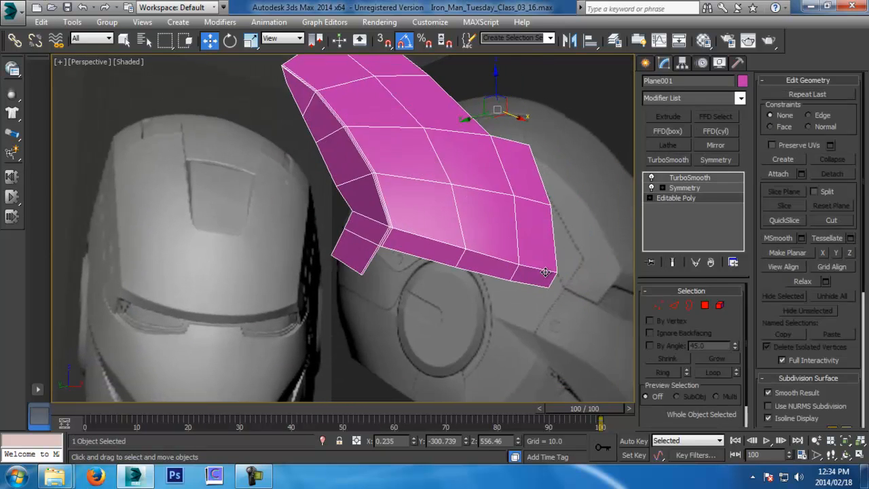
middle_drag(303, 215, 445, 296)
click(674, 305)
double_click(512, 292)
alt+middle_drag(512, 292, 498, 254)
key(w)
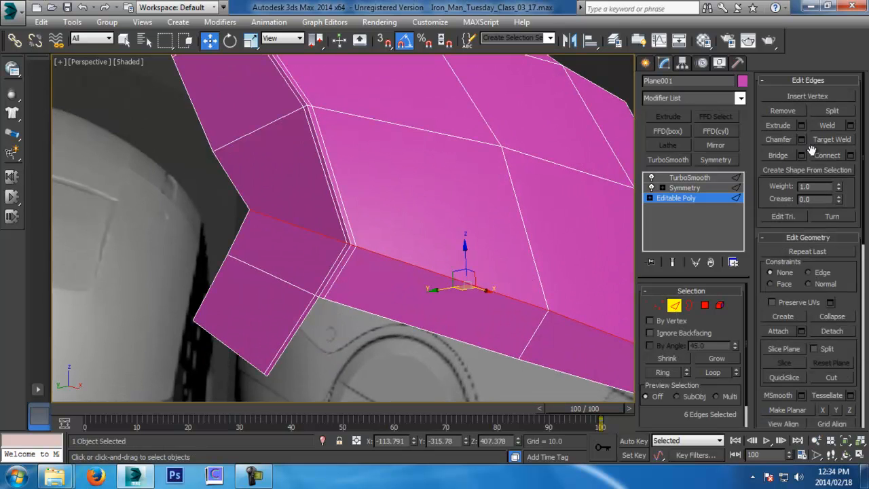
click(801, 141)
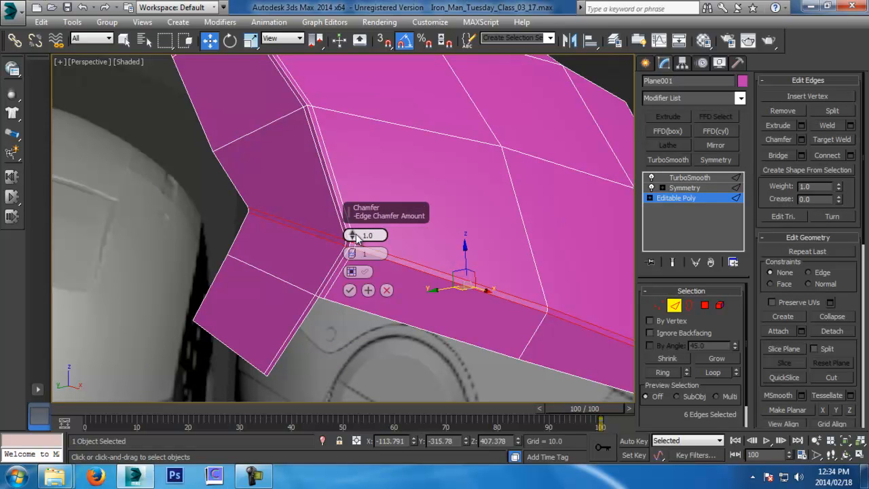
click(353, 233)
click(352, 251)
alt+middle_drag(582, 271, 612, 291)
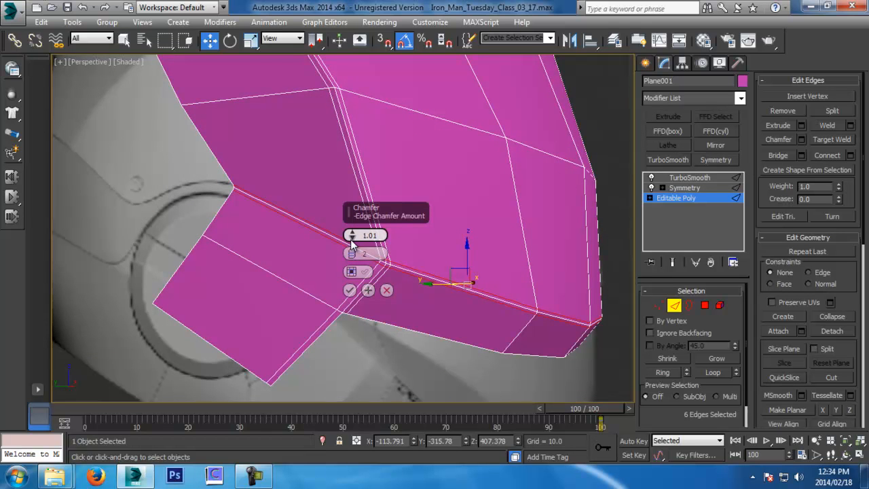
drag(349, 234, 350, 233)
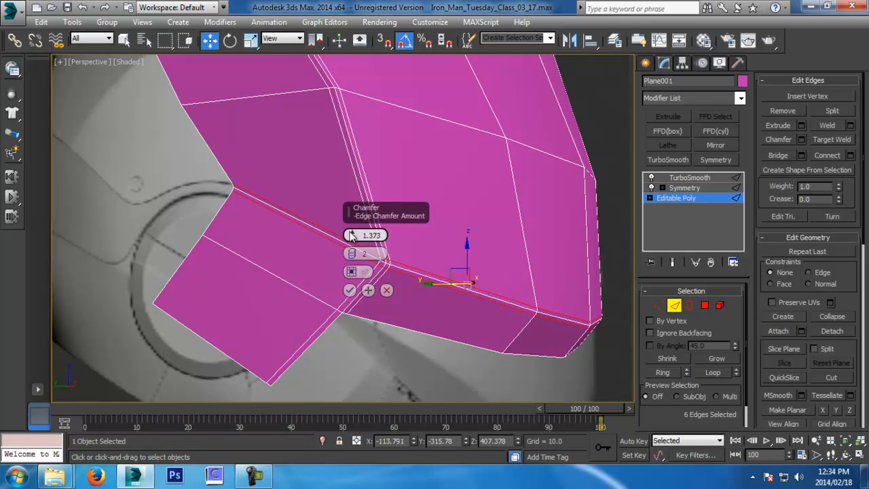
click(351, 290)
Examine the smoothed brow crease and the side corner where the chamfered loop meets the outer border.
scroll(366, 282, down, 5)
click(674, 306)
click(606, 306)
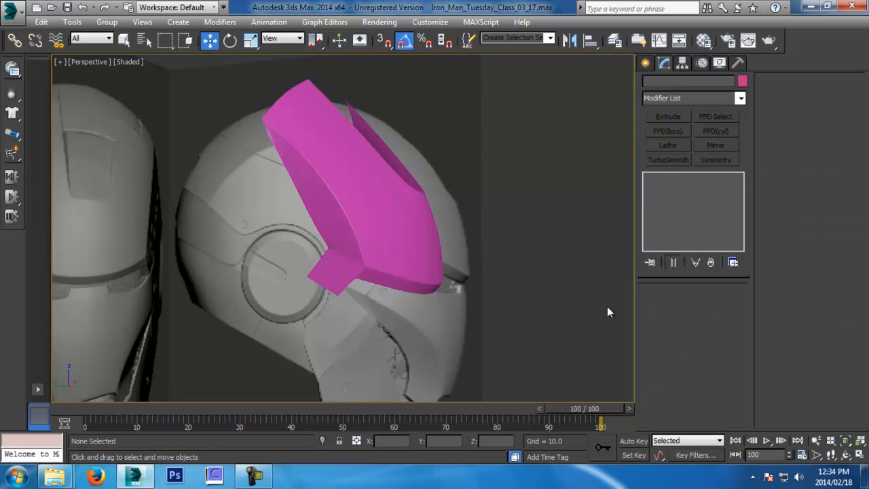
alt+middle_drag(414, 272, 508, 268)
scroll(424, 226, up, 4)
key(w)
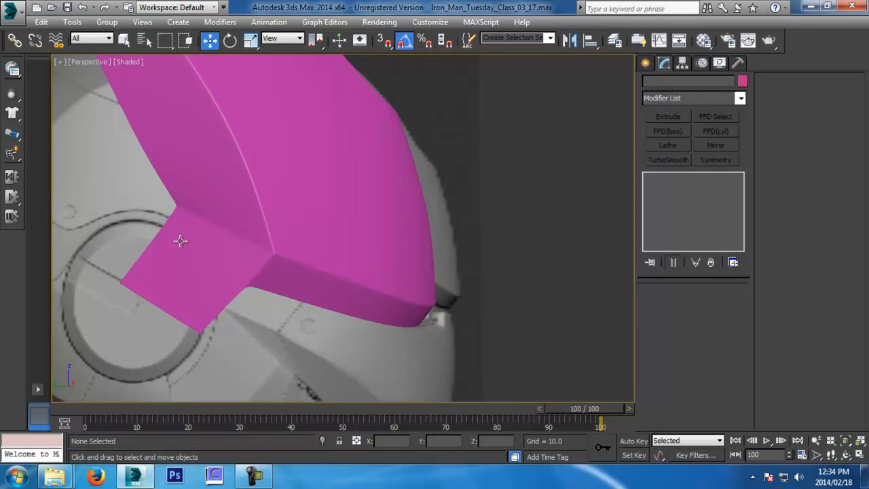
alt+middle_drag(163, 222, 236, 201)
click(357, 273)
alt+middle_drag(356, 273, 244, 228)
scroll(209, 178, up, 3)
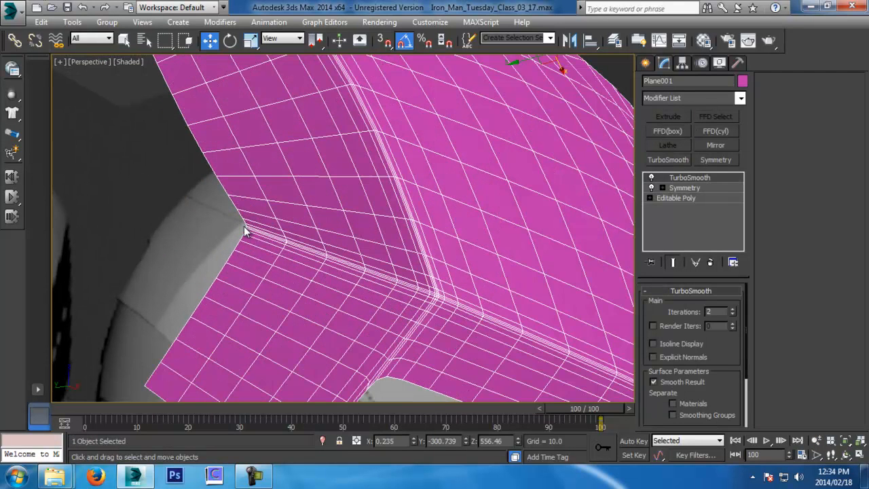
Show the smoothed end result while editing vertices, and move the side corner's lowest chamfer vertex down along the reference seam.
click(699, 198)
click(658, 305)
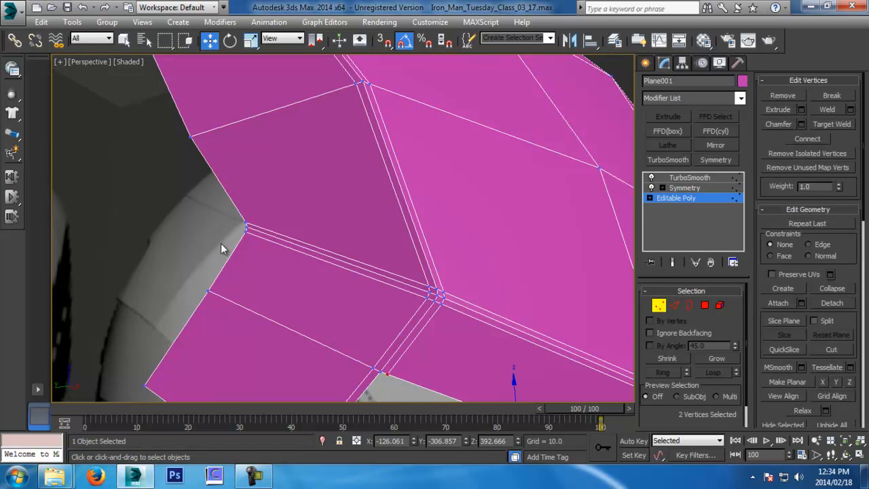
scroll(297, 284, down, 3)
middle_drag(297, 284, 365, 379)
key(alt+x)
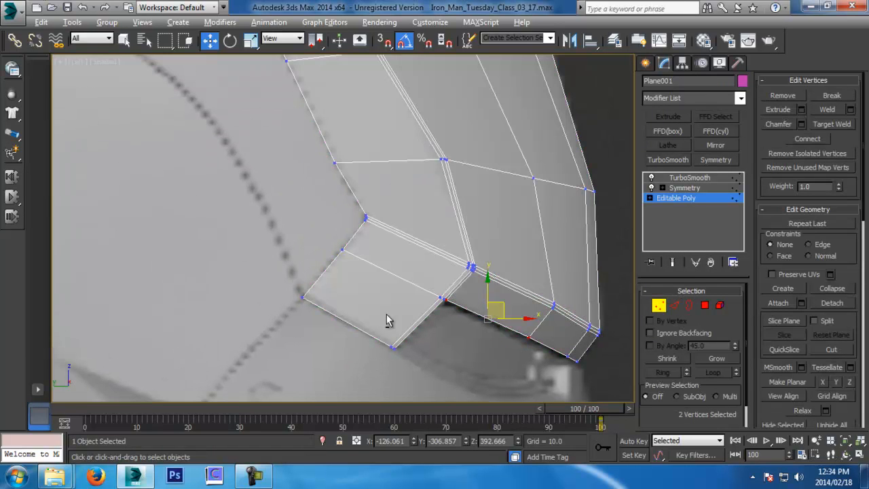
click(366, 219)
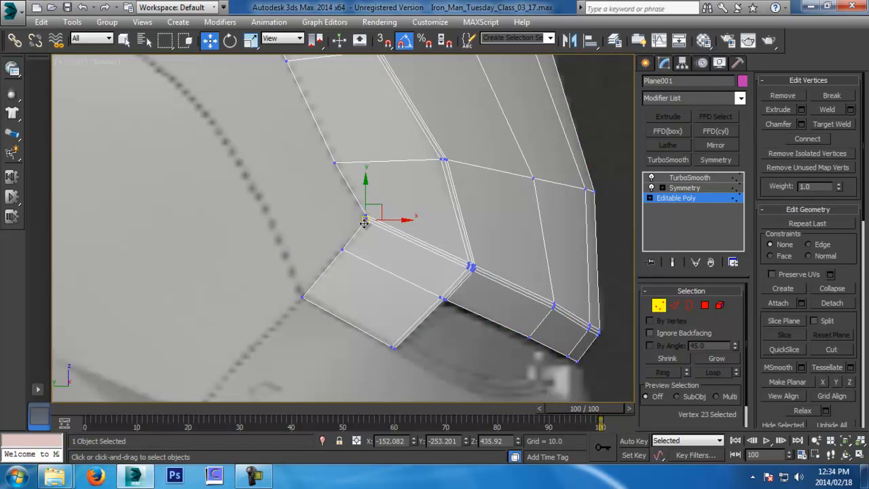
scroll(367, 217, up, 4)
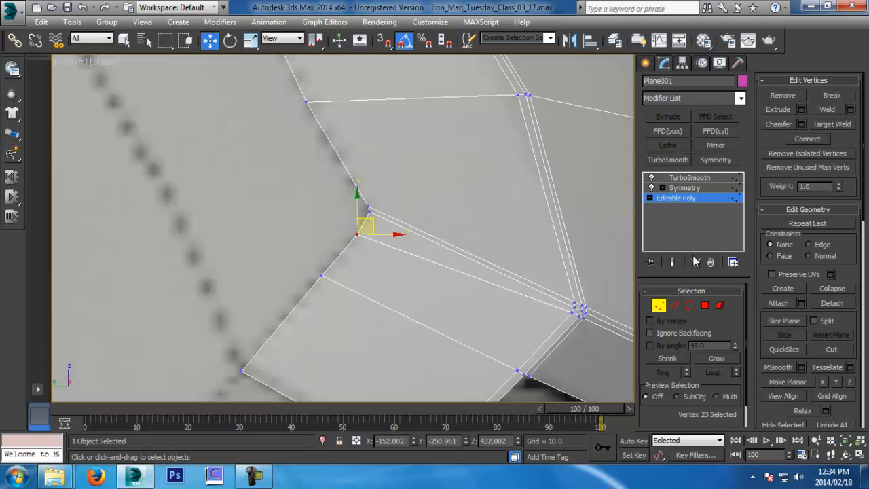
click(673, 262)
middle_drag(502, 266, 503, 250)
key(alt+x)
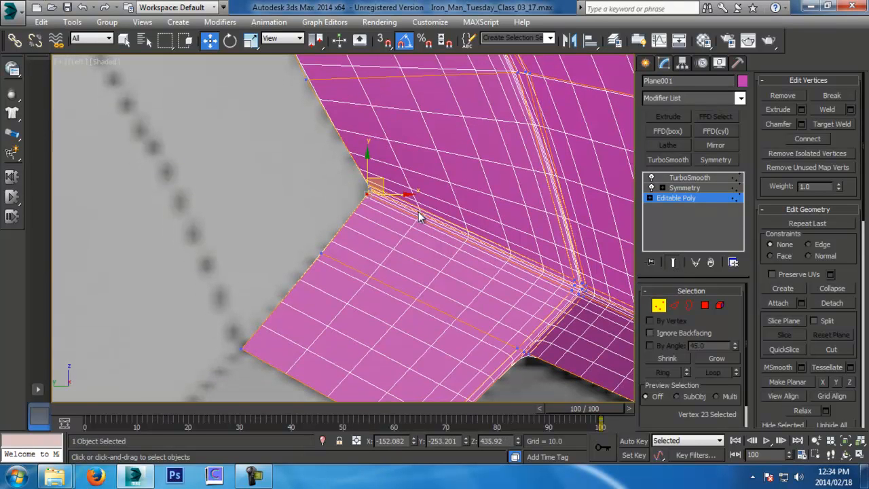
drag(385, 184, 371, 215)
scroll(366, 215, up, 2)
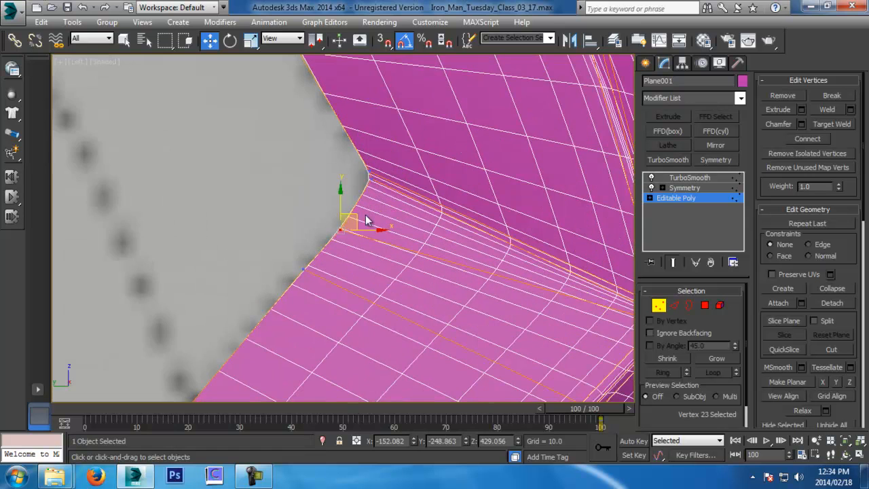
Reposition the upper and middle chamfer vertices at the side corner so the smoothed border rounds along the seam.
click(369, 170)
middle_drag(455, 204, 293, 209)
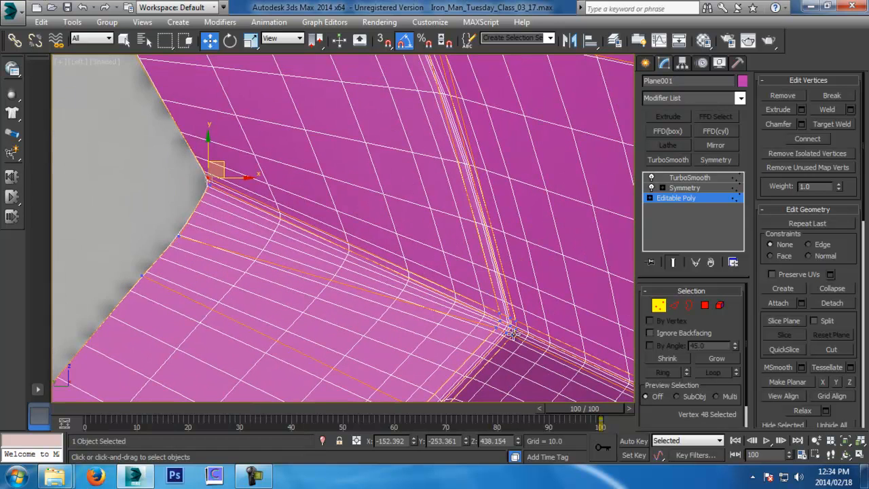
middle_drag(367, 237, 412, 268)
drag(257, 196, 268, 220)
click(256, 218)
middle_drag(343, 267, 324, 239)
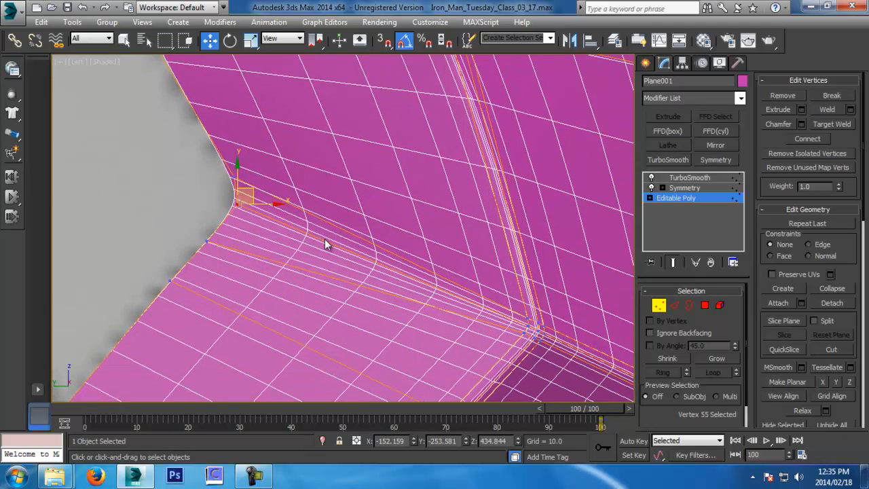
Leave vertex editing, review the smoothed mesh in perspective, and rename the object Forehead_Panel.
scroll(325, 239, down, 4)
key(p)
key(alt+z)
key(alt+x)
key(alt+x)
alt+middle_drag(480, 332, 281, 242)
scroll(450, 333, down, 5)
click(660, 307)
click(603, 308)
click(387, 232)
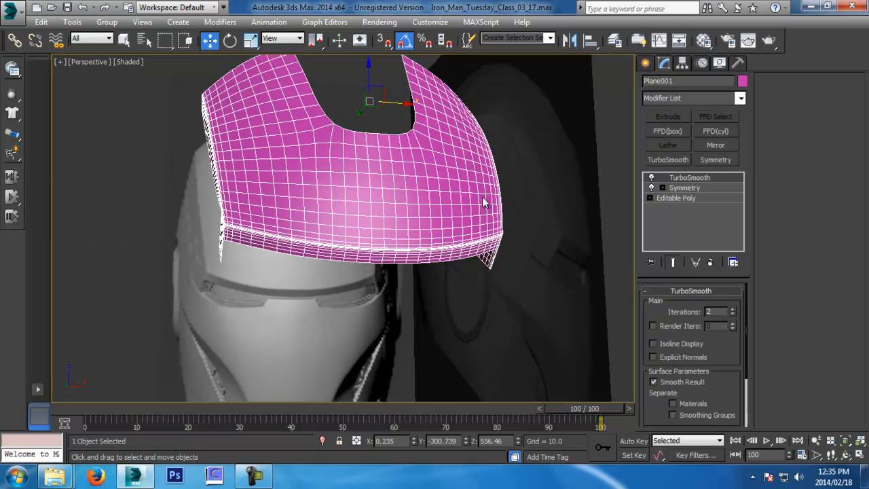
click(685, 82)
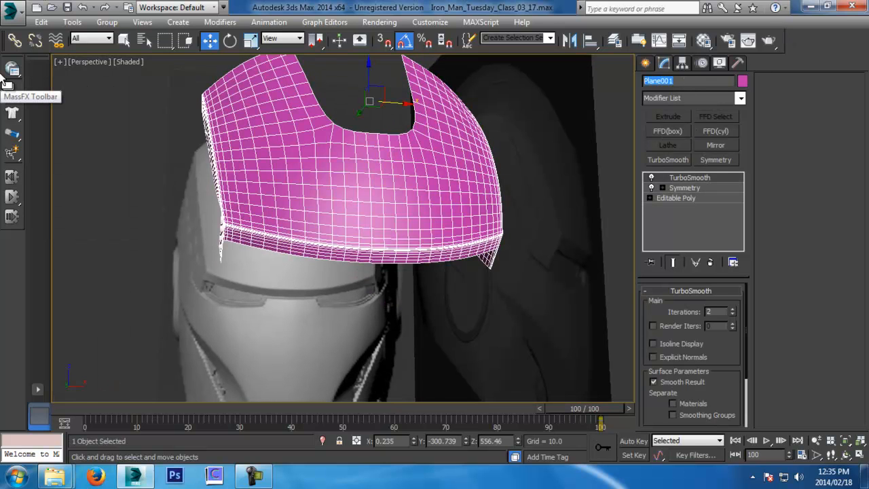
text(Forehead_Pan)
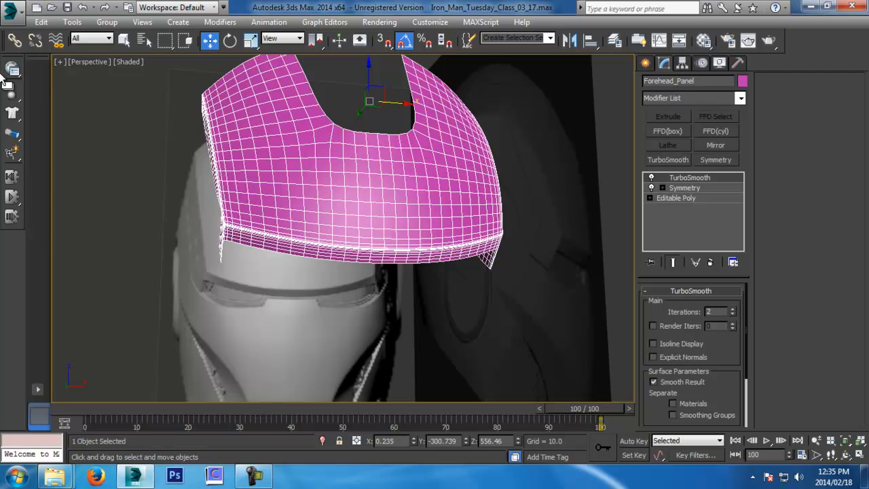
Try a Shell modifier between Symmetry and TurboSmooth on the forehead panel, with TurboSmooth switched off.
middle_drag(460, 162, 536, 258)
click(682, 198)
click(685, 188)
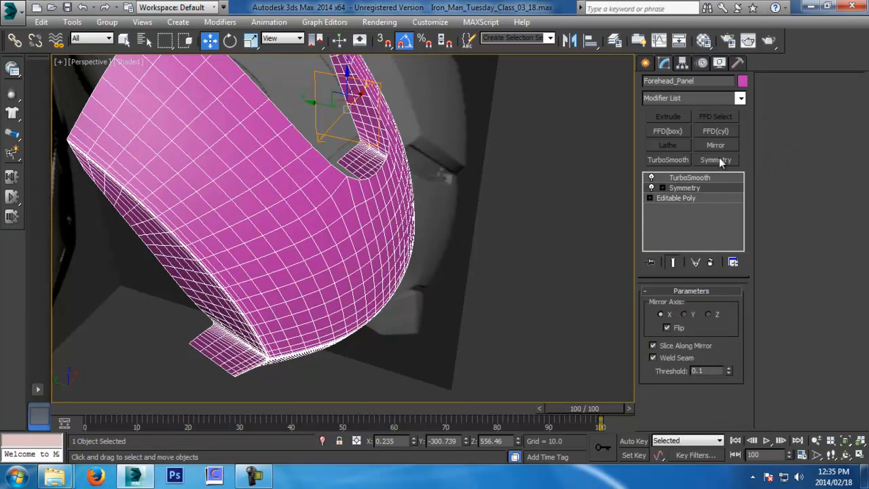
click(732, 100)
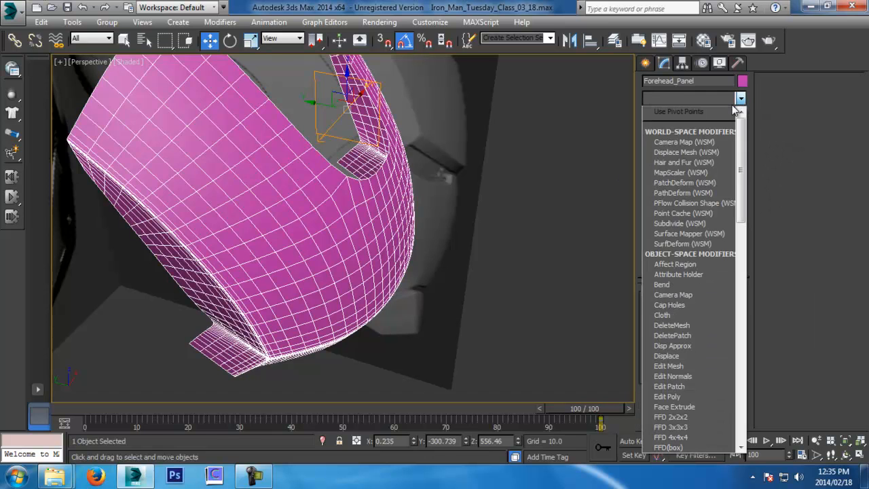
key(s)
click(704, 111)
alt+middle_drag(516, 110, 537, 189)
click(652, 178)
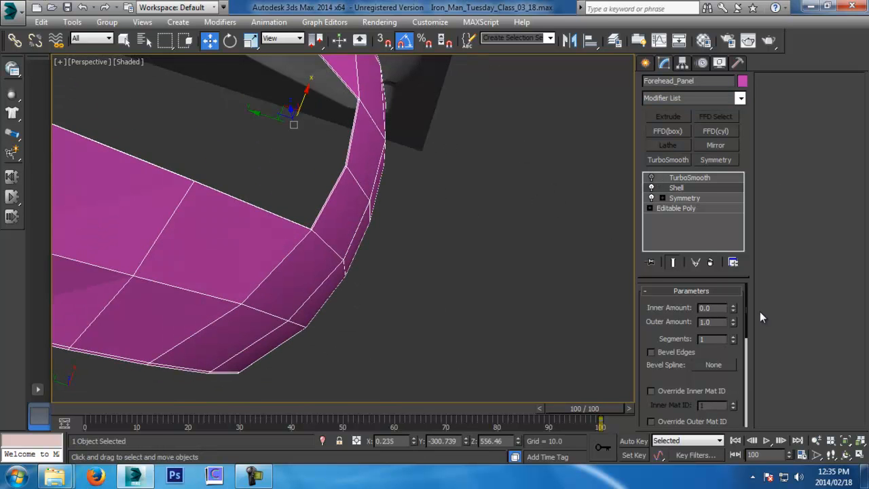
Try a different outer amount for the Shell, remove the Shell modifier, and switch TurboSmooth back on.
drag(734, 322, 733, 300)
alt+middle_drag(421, 151, 449, 184)
click(710, 262)
key(w)
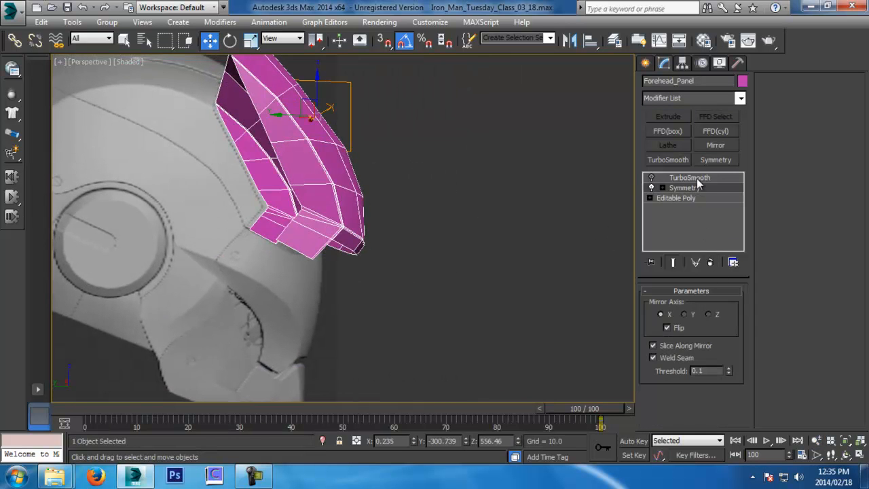
click(689, 177)
click(651, 177)
In the base mesh's vertex mode, select the vertices along the forehead panel's rear side border in the left view.
key(f)
middle_drag(441, 295, 442, 199)
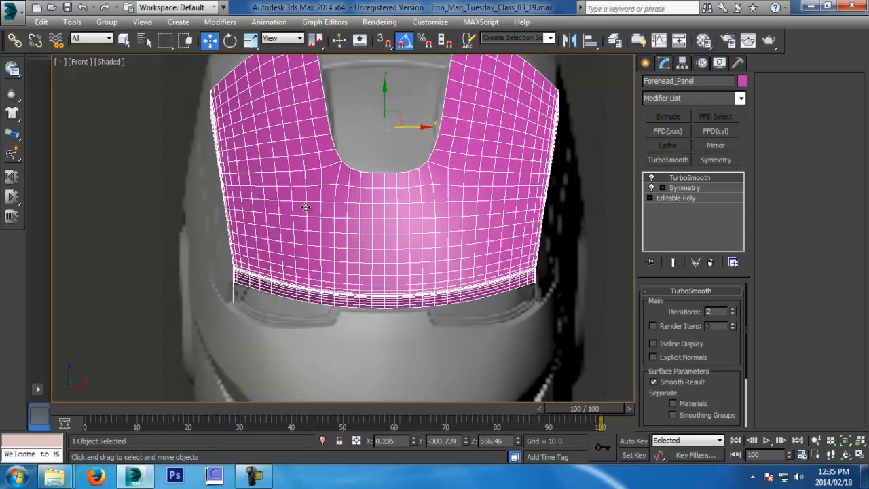
click(697, 197)
key(p)
key(f)
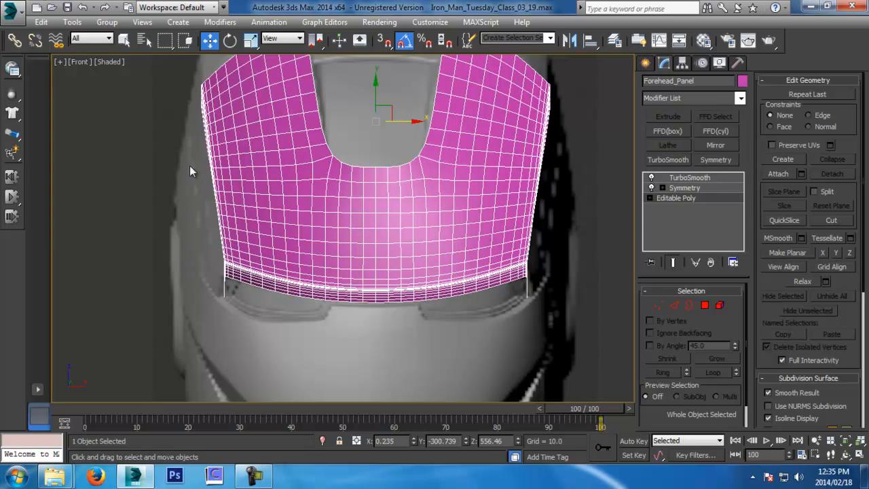
middle_drag(251, 260, 241, 254)
key(l)
scroll(350, 276, down, 4)
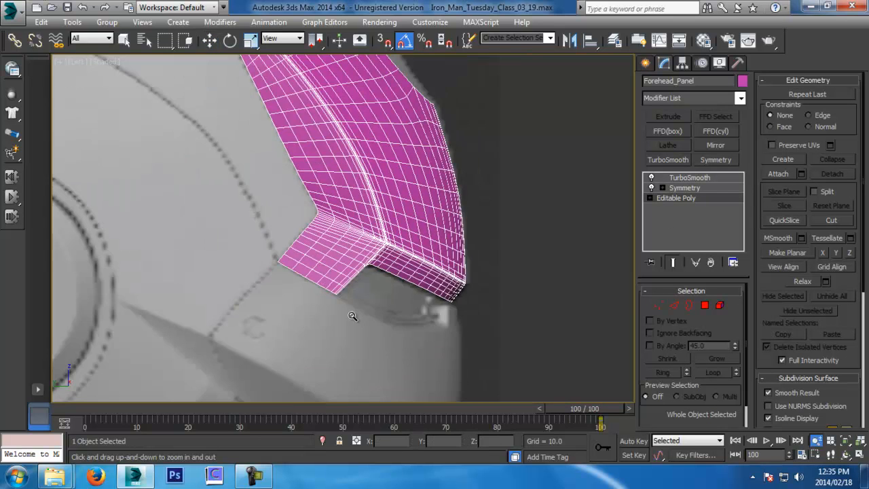
click(657, 305)
drag(341, 252, 342, 253)
ctrl+drag(252, 214, 298, 271)
ctrl+drag(276, 166, 324, 204)
middle_drag(318, 179, 324, 207)
ctrl+drag(258, 138, 291, 167)
middle_drag(288, 148, 296, 196)
ctrl+drag(254, 150, 286, 174)
middle_drag(257, 131, 265, 165)
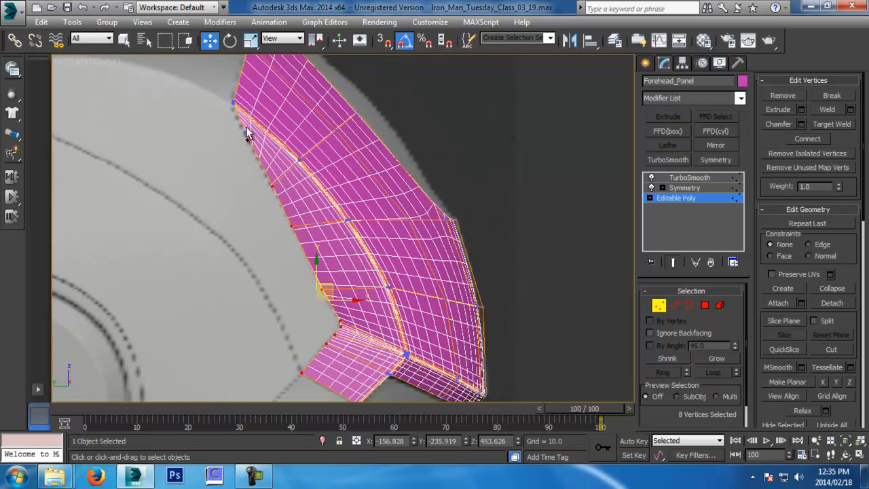
ctrl+drag(221, 90, 246, 130)
Move the rear side-border vertices below the topmost one outward in the front view, and hide the smoothed end result.
key(f)
middle_drag(314, 228, 379, 252)
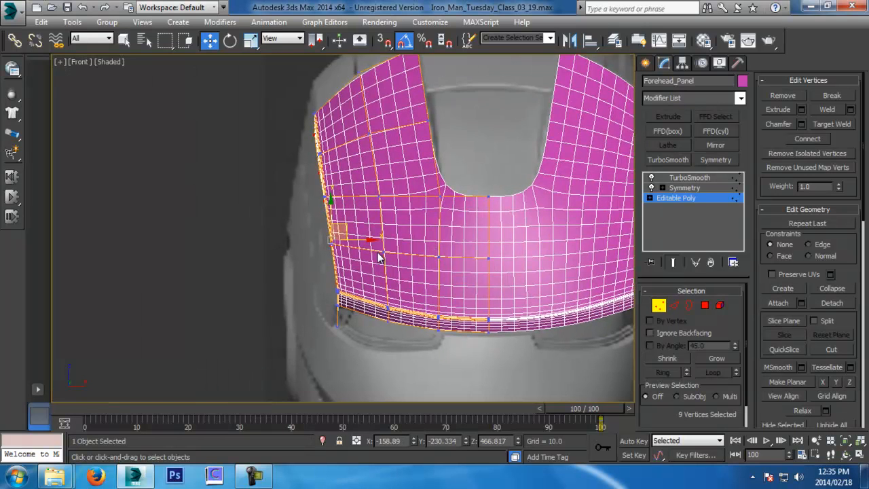
scroll(378, 252, up, 2)
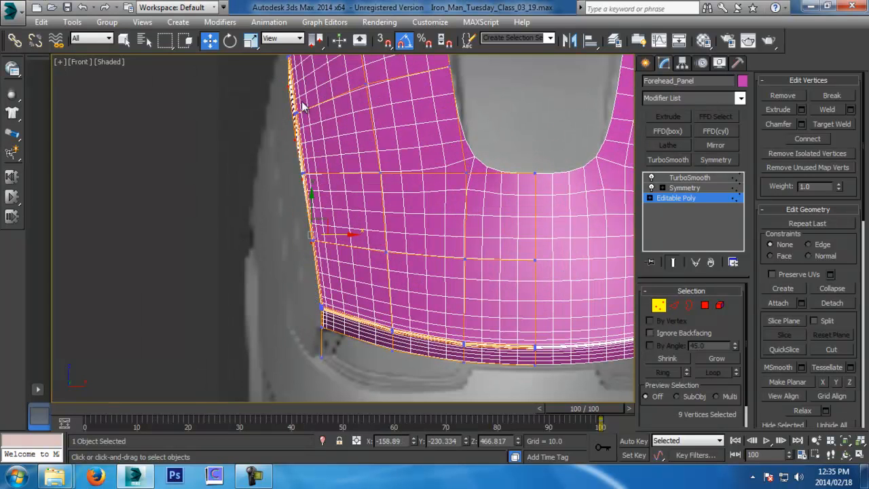
alt+drag(268, 72, 308, 101)
drag(349, 250, 335, 250)
mouse_move(253, 110)
alt+mouse_down()
mouse_move(282, 149)
mouse_move(303, 156)
alt+mouse_up()
click(672, 262)
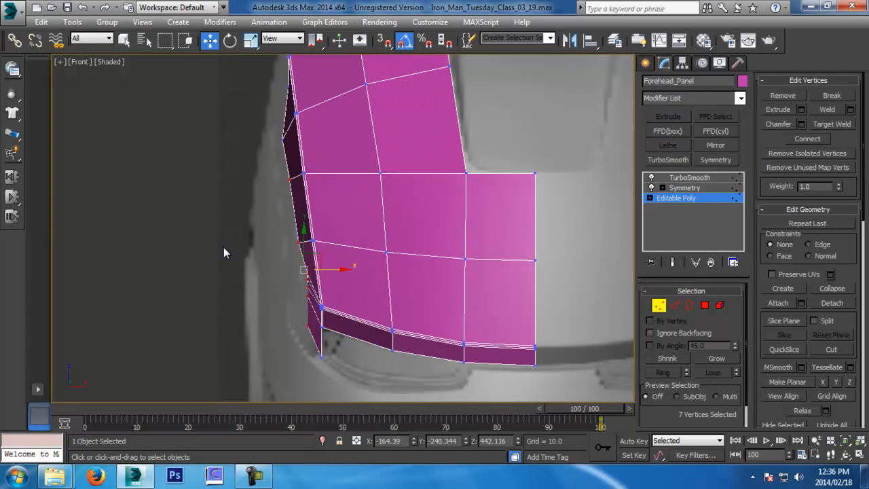
Move the lower side-border vertices progressively farther outward, dropping the upper ones from the selection each time.
drag(335, 237, 325, 238)
alt+drag(244, 103, 304, 169)
middle_drag(320, 272, 330, 175)
scroll(330, 175, up, 2)
drag(325, 146, 320, 154)
middle_drag(325, 110, 327, 316)
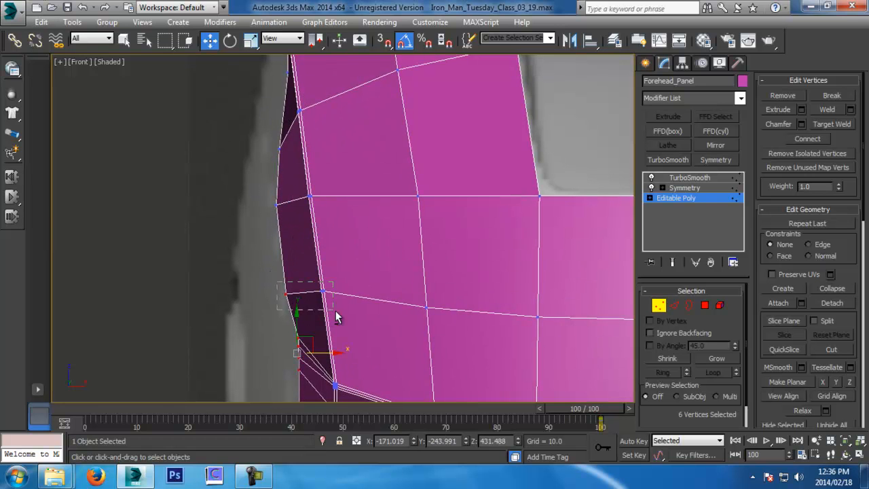
middle_drag(310, 299, 332, 197)
drag(320, 262, 311, 262)
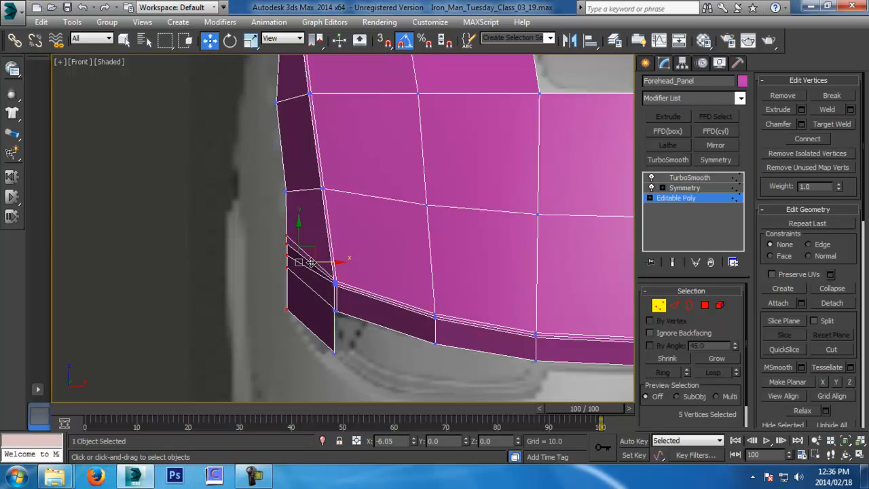
Adjust individual vertices along the side border to even out its curve in the front view.
middle_drag(312, 266, 298, 131)
drag(296, 202, 331, 225)
drag(319, 187, 318, 197)
middle_drag(317, 161, 322, 301)
drag(264, 104, 293, 151)
middle_drag(294, 152, 300, 209)
drag(315, 196, 320, 197)
middle_drag(343, 241, 344, 195)
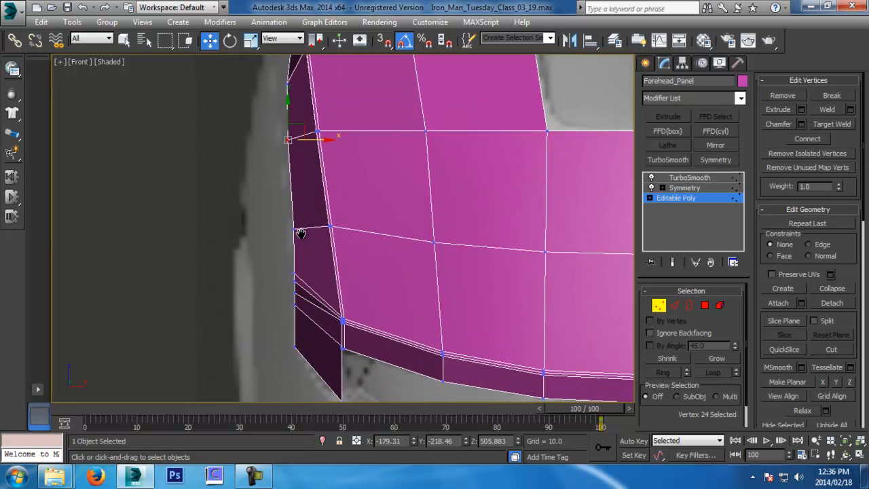
Select the outer side-border edges, scale them flat along the X axis, and nudge them sideways.
click(674, 305)
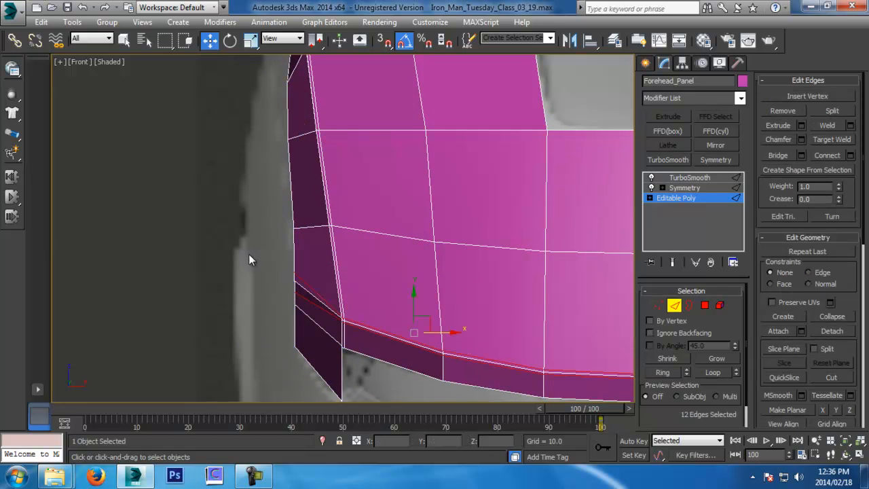
double_click(292, 220)
middle_drag(330, 171, 335, 209)
key(r)
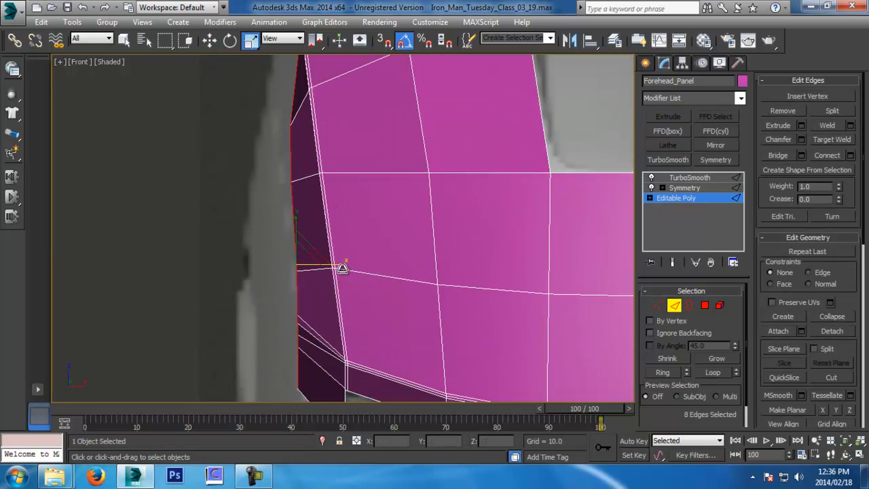
drag(342, 269, 124, 287)
key(w)
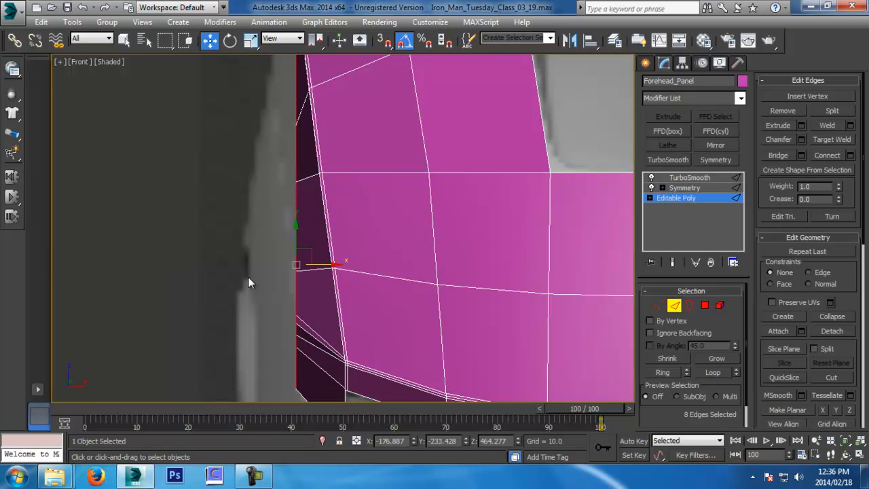
drag(331, 270, 330, 270)
Leave edge editing and review the whole smoothed forehead panel in perspective.
middle_drag(386, 344, 476, 315)
key(p)
scroll(476, 314, down, 3)
click(679, 305)
click(572, 325)
alt+middle_drag(573, 324, 466, 270)
click(461, 299)
scroll(466, 270, down, 3)
Clone the forehead panel as a copy named Mouth_Panel.
key(ctrl+v)
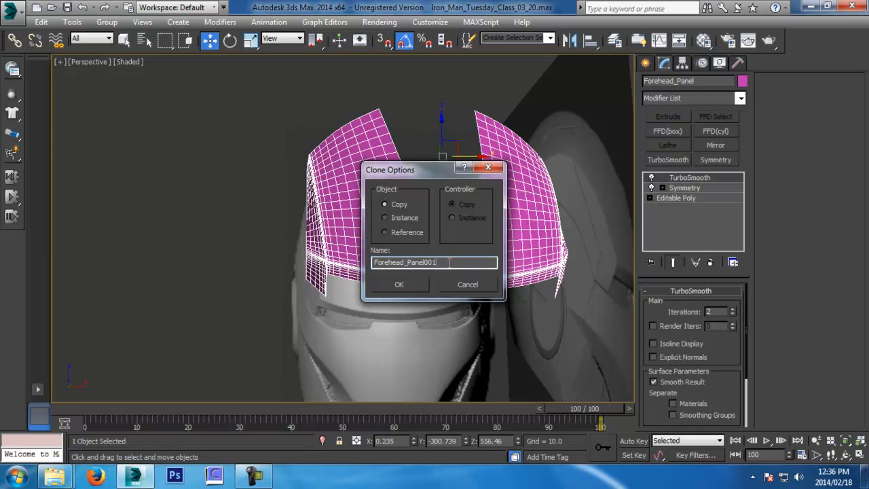
drag(449, 262, 1, 266)
text(Mouth_Panel)
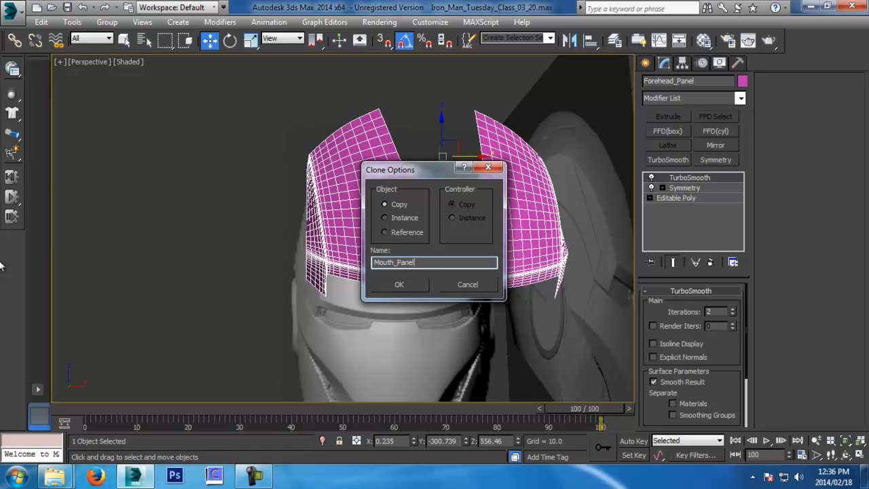
key(Return)
In the front view, extend the mouth panel's three lower brow border edges downward into a new polygon strip.
key(f)
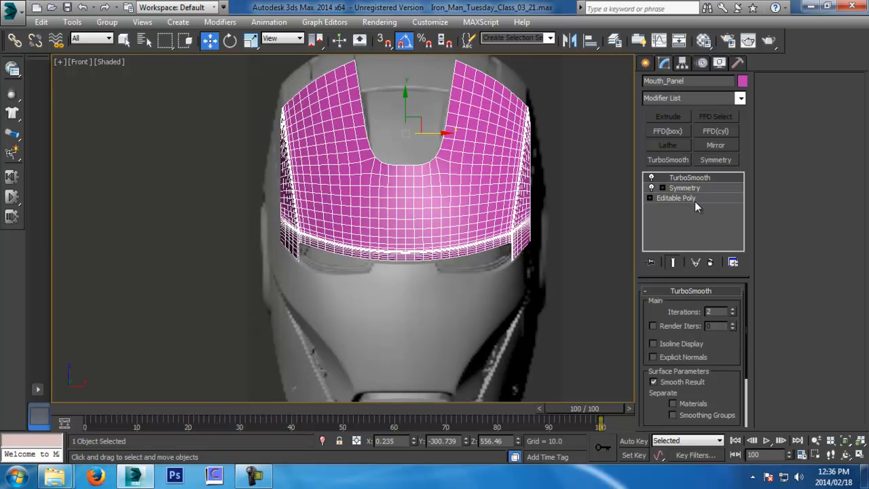
click(701, 198)
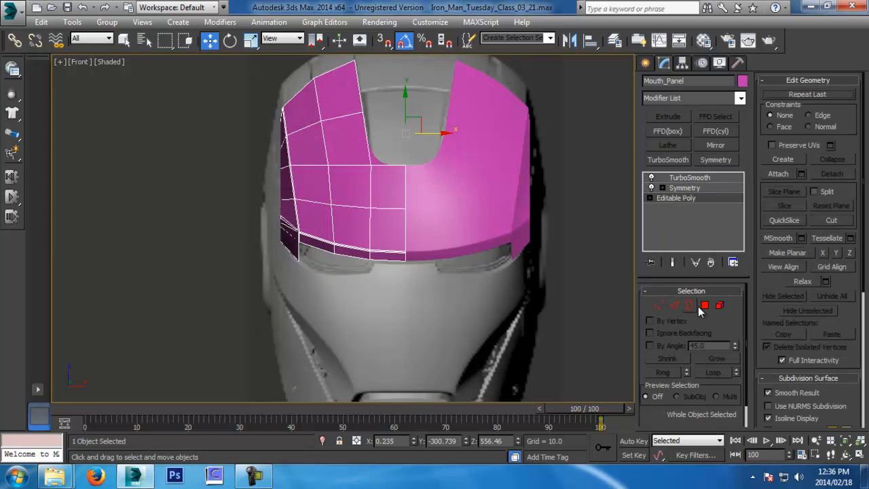
click(674, 305)
scroll(356, 159, up, 4)
double_click(395, 187)
middle_drag(474, 220, 465, 220)
alt+drag(254, 74, 347, 205)
scroll(346, 204, up, 4)
middle_drag(481, 234, 356, 180)
scroll(356, 180, down, 2)
middle_drag(444, 240, 413, 181)
scroll(413, 180, down, 1)
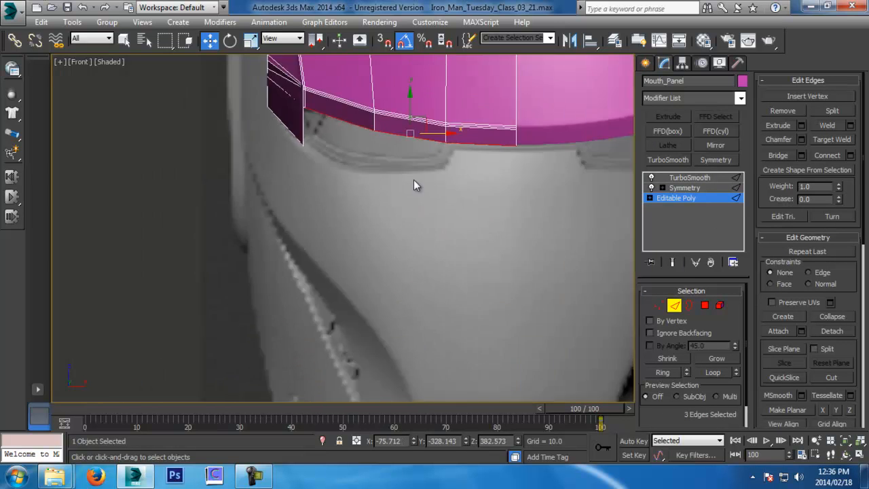
shift+drag(409, 99, 410, 136)
Delete every polygon of the mouth panel except the new strip below the brow, and leave polygon editing.
click(704, 305)
click(504, 171)
ctrl+click(411, 163)
key(ctrl+i)
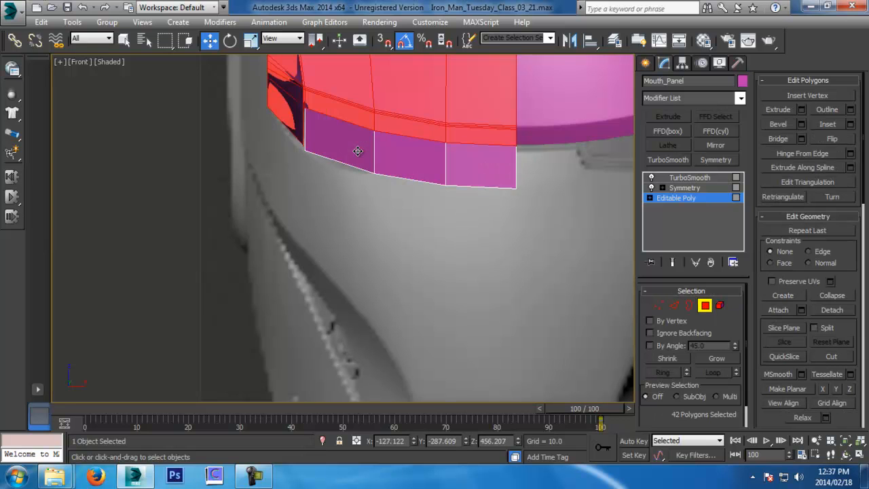
key(Delete)
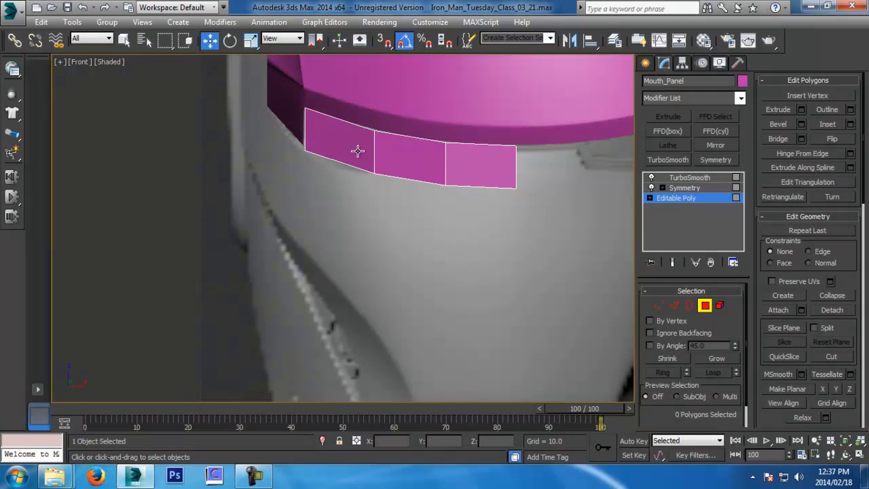
click(704, 305)
Turn on see-through display for the mouth panel strip.
scroll(384, 218, down, 8)
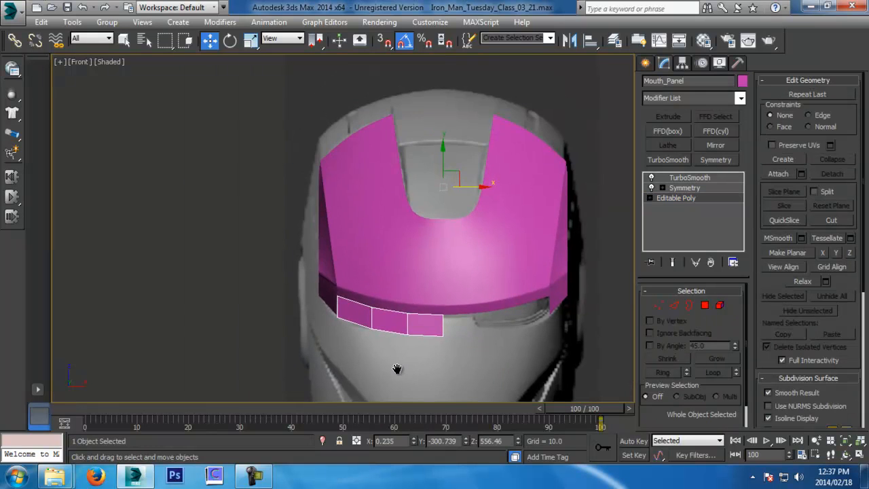
middle_drag(457, 306, 464, 244)
scroll(443, 266, up, 5)
key(alt+x)
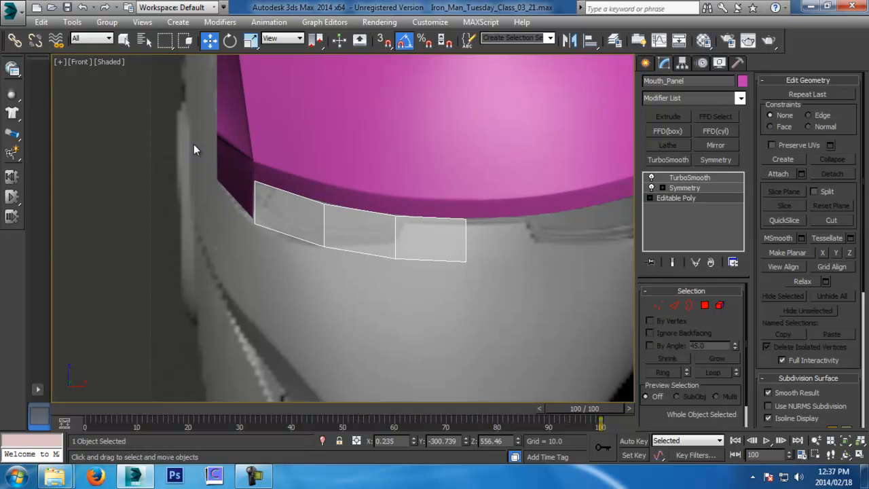
Align the strip's two upper central vertices level on the nose bridge seam, placing the outer one by the eye's inner corner.
middle_drag(361, 228, 365, 213)
click(662, 307)
drag(514, 181, 367, 218)
drag(431, 174, 433, 182)
scroll(421, 204, up, 2)
key(r)
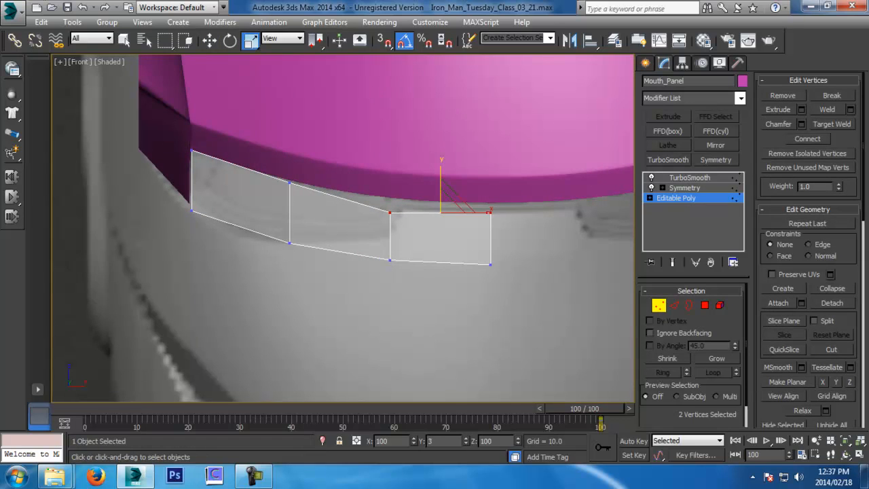
key(w)
drag(420, 228, 424, 215)
Move the strip's four outer vertices below the eye opening, and shift the lower vertex beside the centre inward.
drag(356, 309, 355, 309)
drag(243, 171, 287, 228)
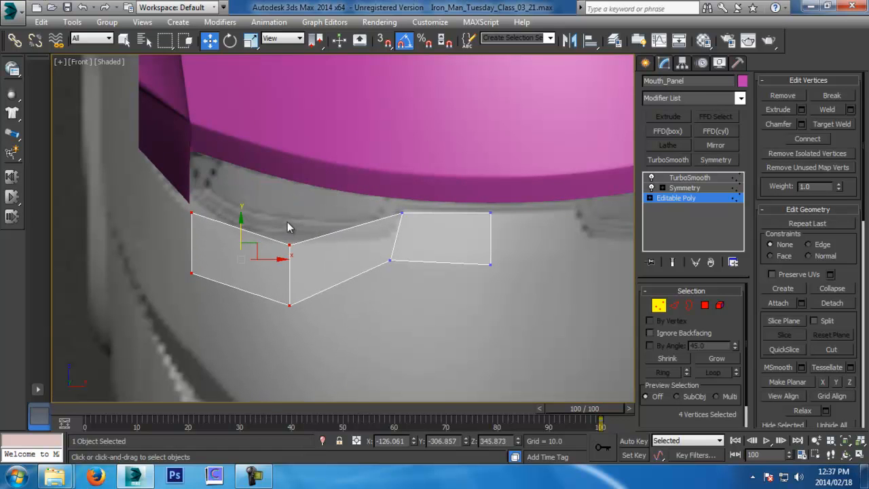
drag(333, 356, 333, 356)
click(389, 260)
drag(406, 248, 425, 267)
Move the upper and lower vertices of the next column inward to the eye opening's inner corner.
click(290, 245)
drag(302, 244, 381, 246)
click(291, 306)
drag(307, 295, 386, 308)
drag(382, 245, 391, 237)
Place the outermost vertex pair under the eye opening, and pull its lower vertex down and slightly outward.
drag(239, 248, 234, 281)
drag(208, 227, 289, 259)
middle_drag(323, 261, 333, 225)
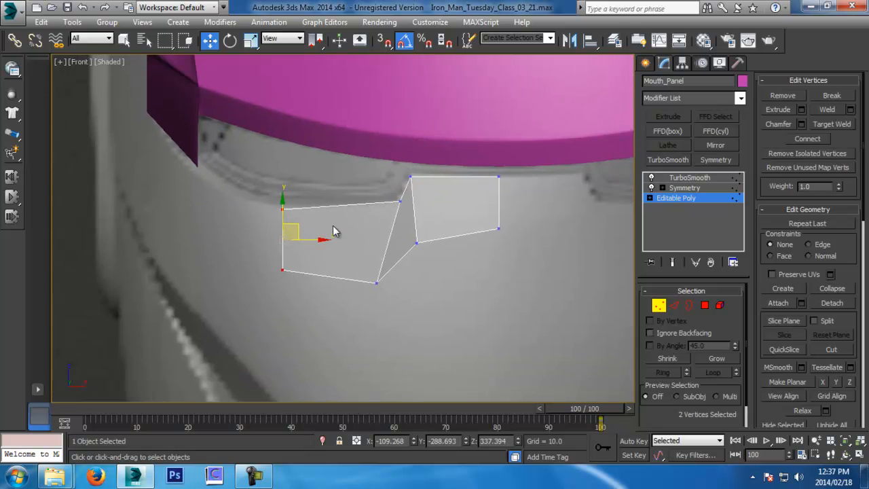
scroll(332, 226, down, 2)
middle_drag(352, 266, 353, 239)
drag(320, 235, 321, 235)
scroll(351, 259, down, 3)
middle_drag(351, 260, 294, 221)
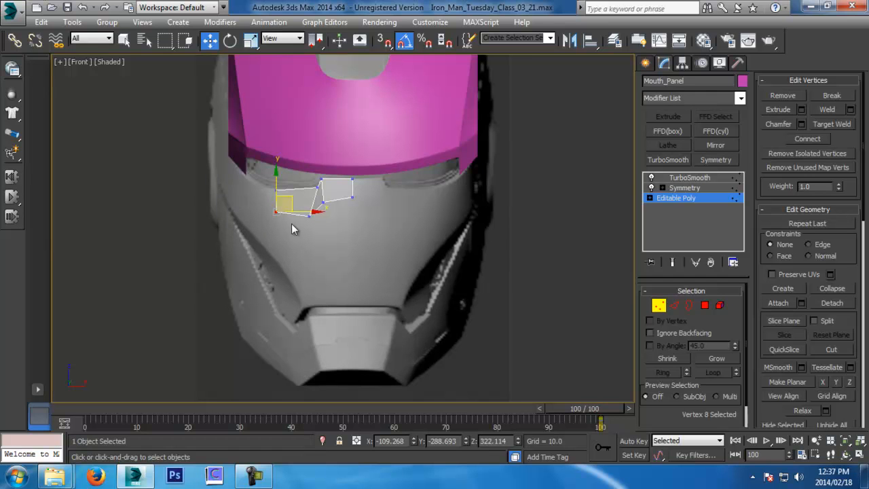
scroll(255, 172, up, 5)
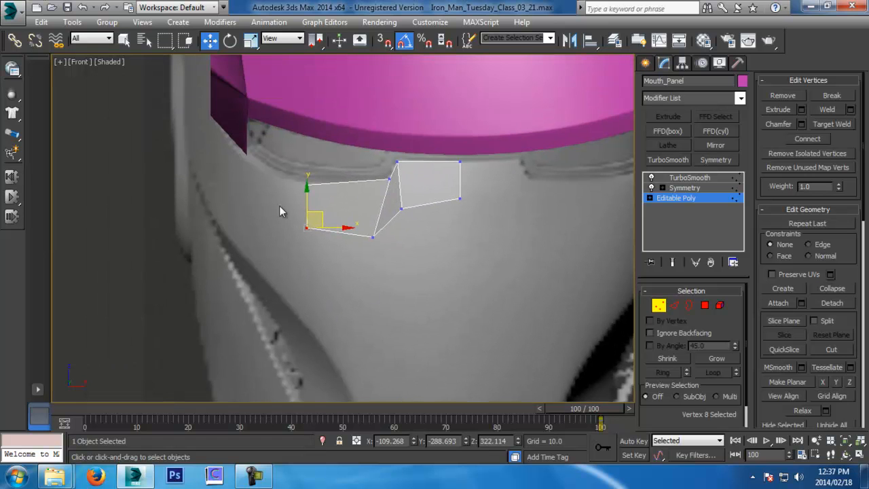
drag(317, 218, 313, 224)
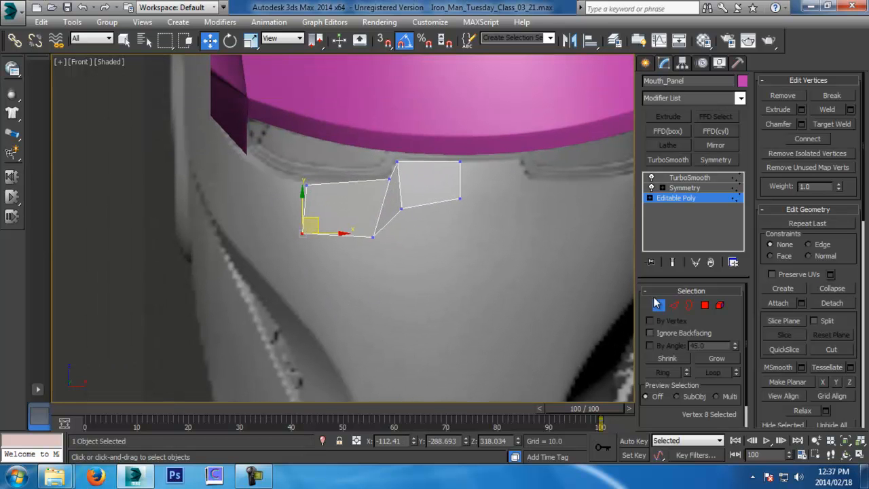
Extend the strip's outermost edge outward and up past the eye's outer corner with a new polygon.
click(675, 305)
click(305, 217)
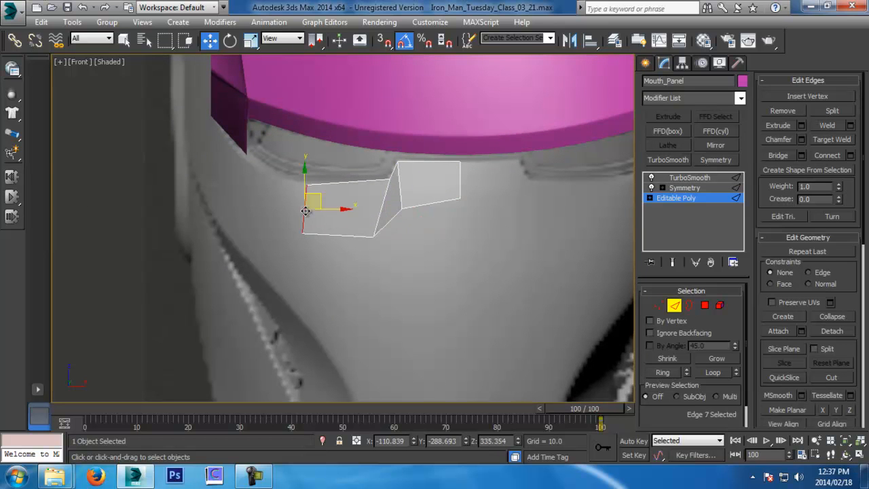
middle_drag(312, 200, 322, 207)
shift+drag(326, 205, 234, 135)
middle_drag(234, 136, 294, 252)
middle_drag(297, 281, 299, 263)
scroll(299, 261, up, 2)
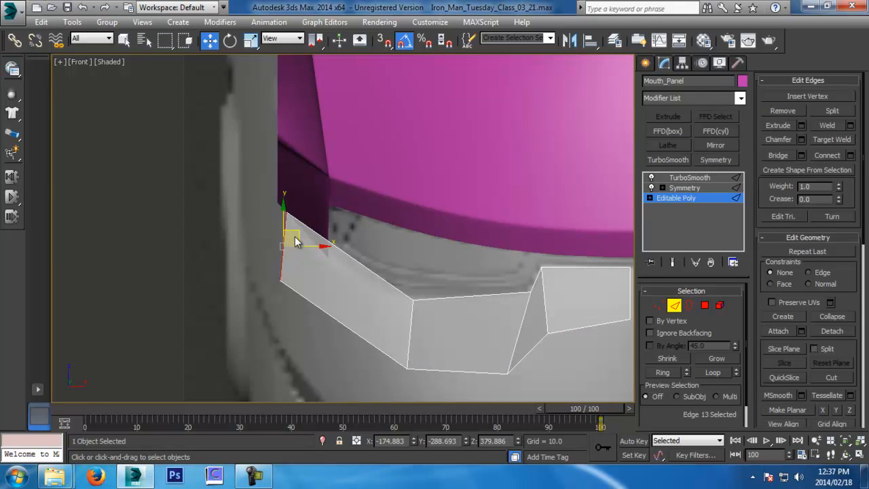
Move the strip's outermost edge backward in the side view to beneath the forehead panel's rear lower corner.
key(l)
scroll(438, 203, down, 1)
middle_drag(414, 309, 407, 150)
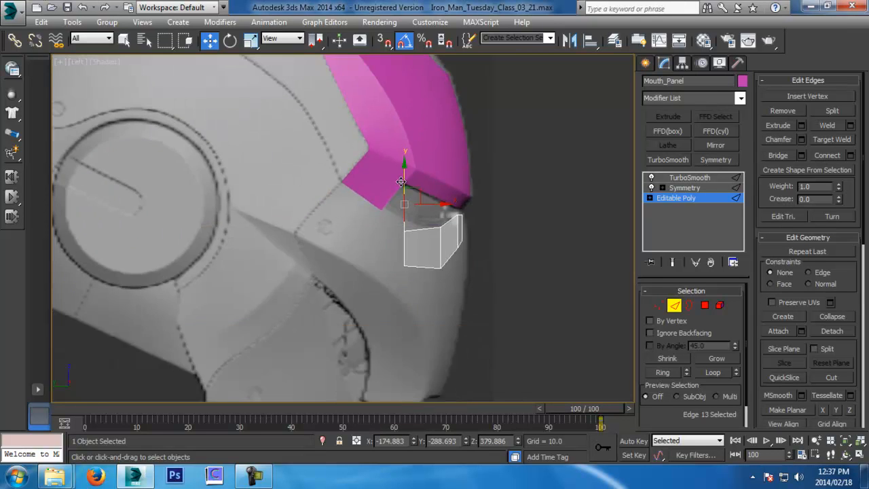
shift+drag(417, 192, 349, 183)
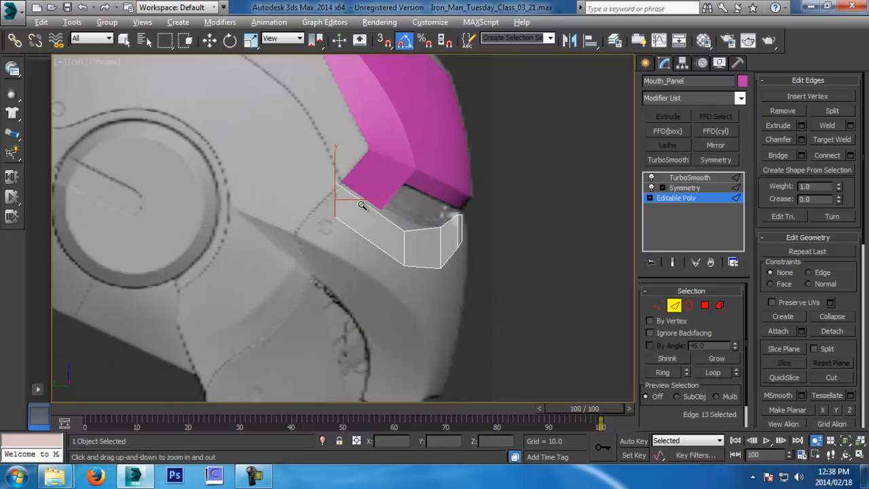
scroll(356, 197, up, 4)
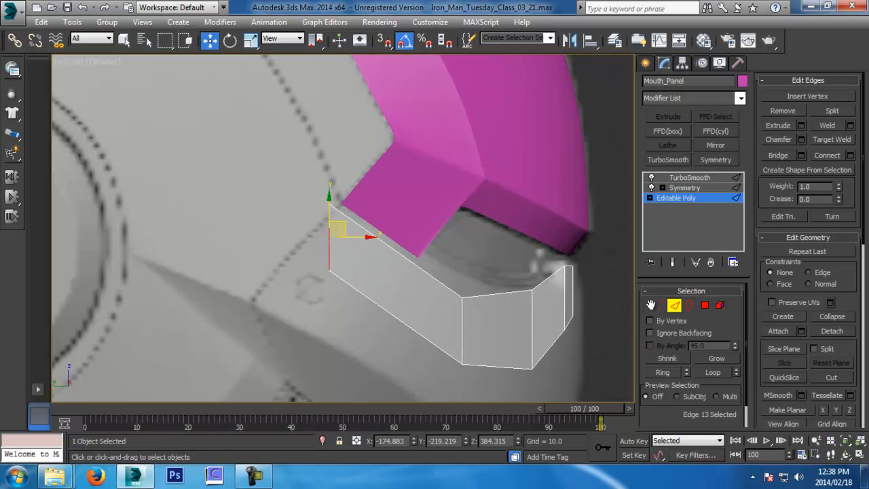
Place the outer edge's upper vertex on the forehead panel's lowest corner, and move its lower vertex forward and down beneath it.
key(1)
drag(328, 204, 427, 243)
click(331, 271)
drag(338, 250, 400, 297)
Extend the strip's outermost edge with a new polygon reaching back to the forehead panel's rear corner in the side view.
scroll(432, 73, down, 4)
middle_drag(432, 73, 445, 228)
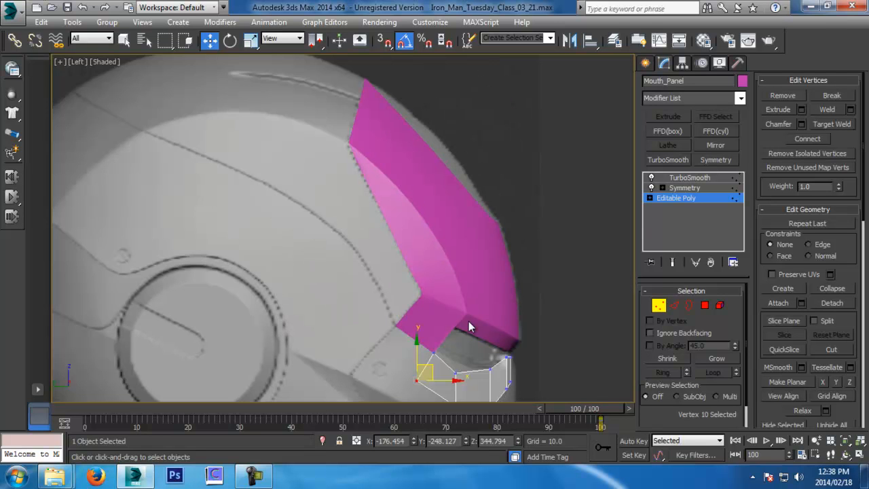
middle_drag(471, 324, 528, 171)
middle_drag(557, 139, 500, 244)
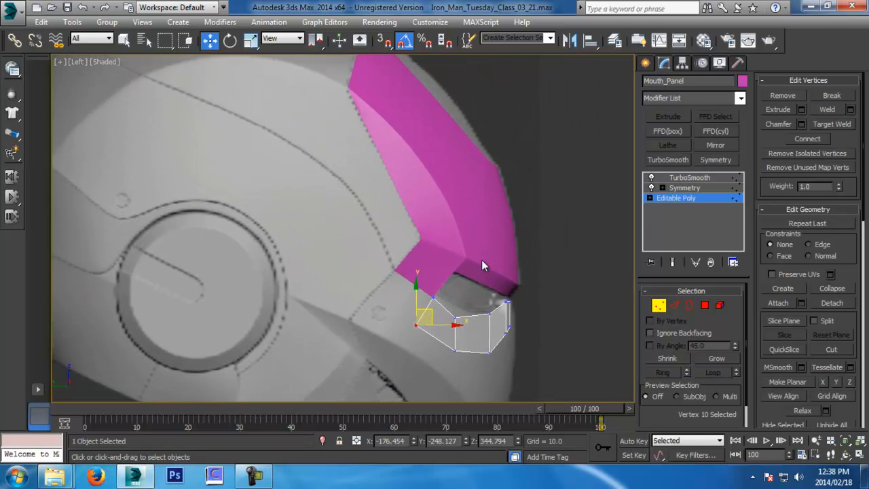
middle_drag(508, 374, 502, 129)
scroll(501, 130, up, 5)
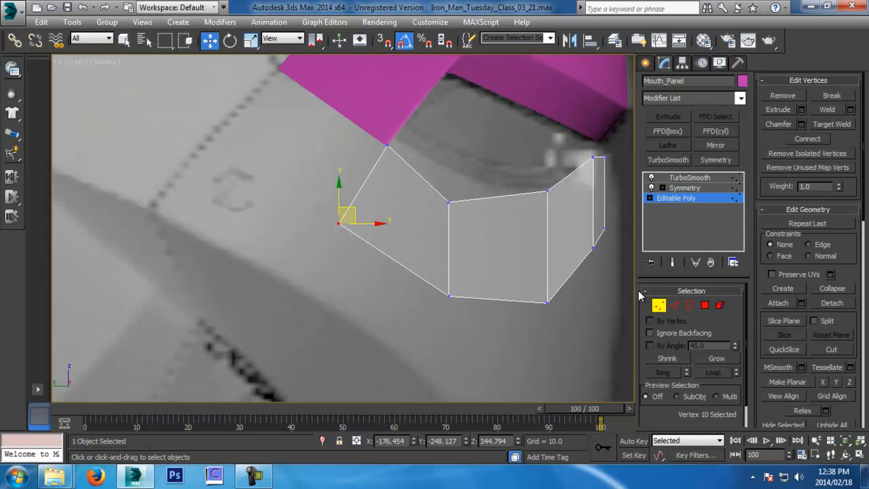
click(672, 304)
shift+drag(373, 175, 257, 98)
scroll(295, 111, up, 3)
Move the new polygon's outer lower vertex up and back onto the dotted panel seam in the side reference.
click(658, 306)
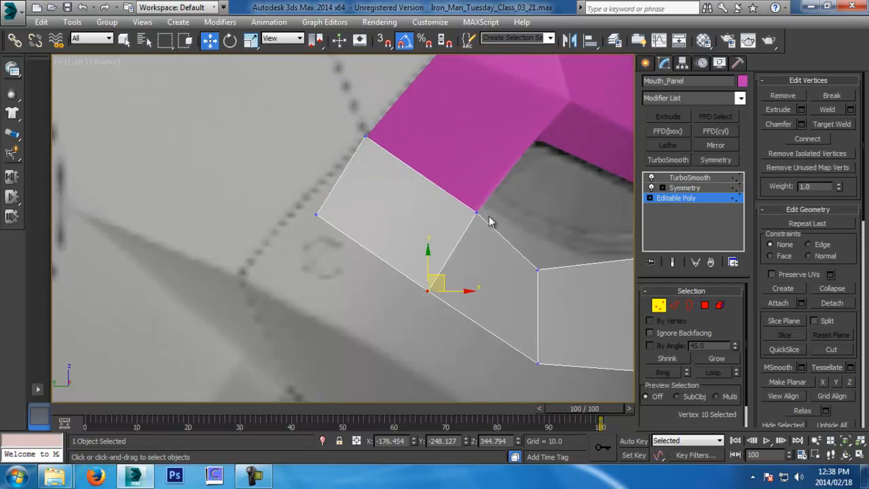
drag(340, 108, 373, 157)
drag(377, 124, 377, 124)
drag(302, 172, 321, 190)
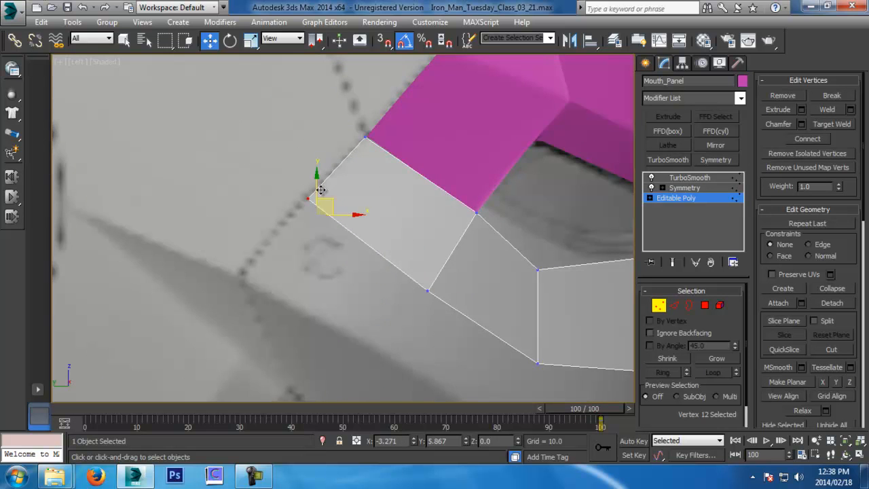
Shift the vertex pair below the forehead panel's lowest corner inward, lining it up with that corner in the front view.
key(f)
middle_drag(332, 213, 340, 201)
drag(275, 175, 308, 211)
click(306, 210)
key(ctrl+z)
key(p)
middle_drag(331, 211, 401, 238)
key(z)
ctrl+alt+middle_drag(400, 238, 456, 251)
ctrl+alt+middle_drag(456, 251, 424, 221)
drag(408, 206, 410, 207)
alt+middle_drag(411, 211, 414, 293)
drag(428, 234, 428, 228)
ctrl+alt+middle_drag(451, 269, 450, 238)
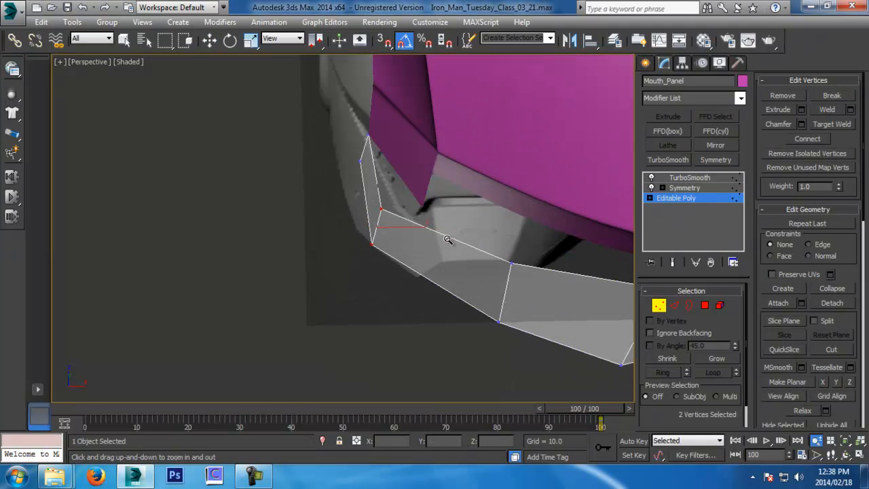
drag(410, 227, 448, 231)
alt+middle_drag(448, 231, 450, 397)
Show the smoothed, mirrored result of the strip, inspect it in perspective, and save the scene as Iron_Man_Tuesday_Class_03_22.max.
key(f)
middle_drag(449, 397, 448, 284)
middle_drag(478, 321, 432, 313)
scroll(432, 313, down, 2)
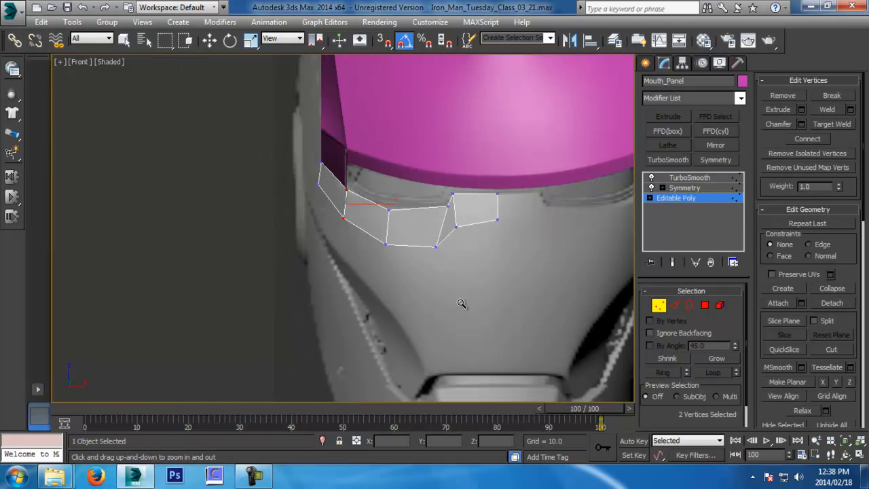
middle_drag(549, 300, 489, 282)
click(676, 266)
middle_drag(563, 255, 546, 257)
key(p)
alt+middle_drag(481, 229, 629, 314)
key(f)
middle_drag(547, 325, 545, 287)
key(ctrl+s)
Pull the lower vertices of the strip's centre section down over the nose area and flatten them to one height.
key(w)
drag(376, 164, 427, 181)
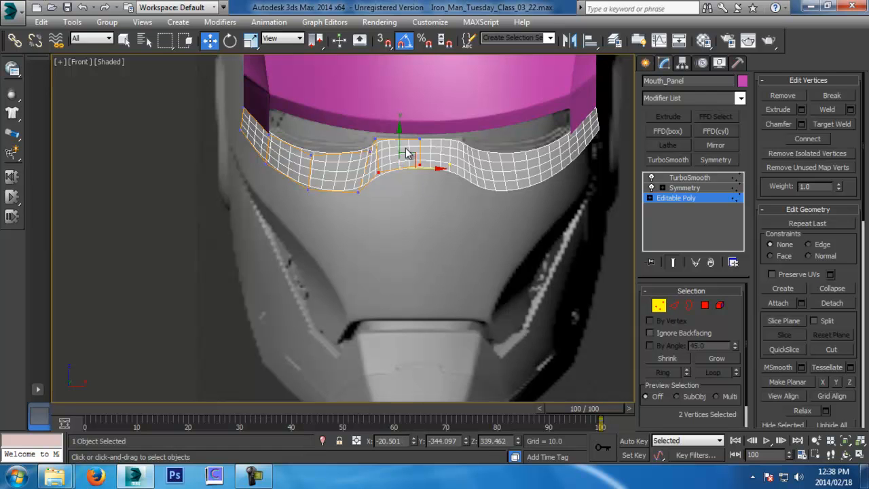
drag(401, 145, 403, 440)
key(r)
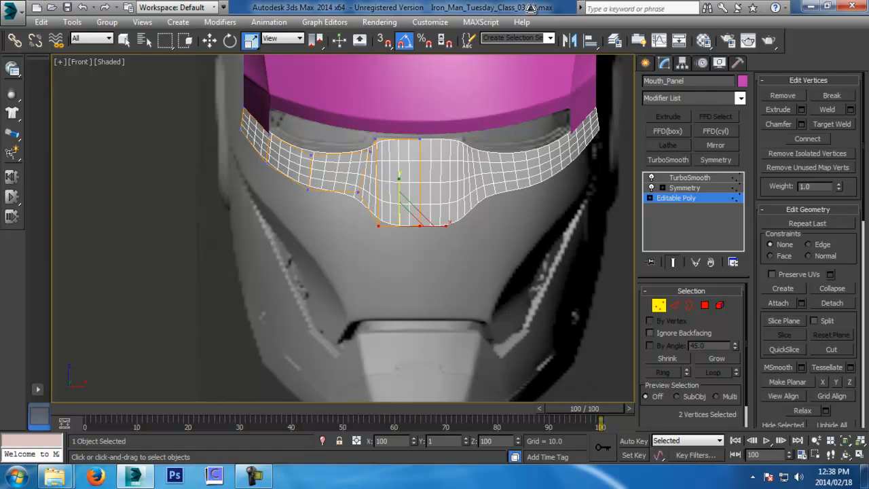
Move the next two lower vertices under the eye opening outward and down to even out the strip's lower curve.
key(w)
click(358, 192)
drag(374, 180, 340, 190)
scroll(358, 200, up, 2)
click(277, 169)
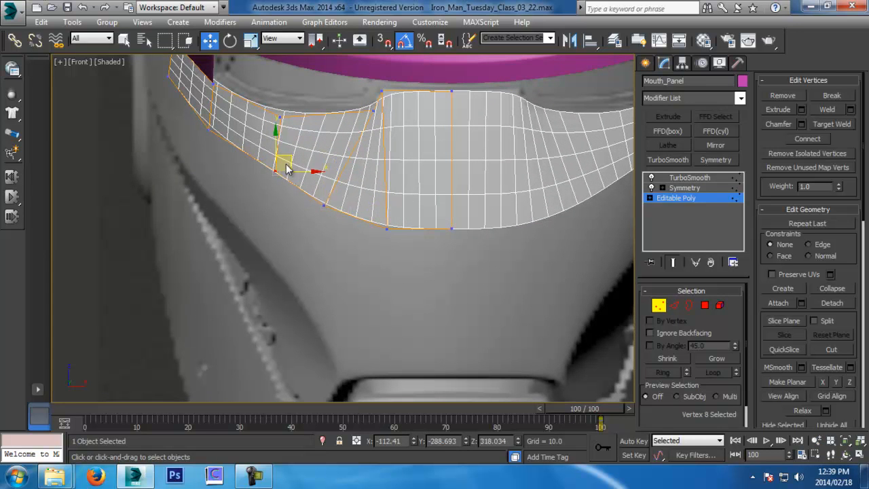
drag(287, 158, 281, 165)
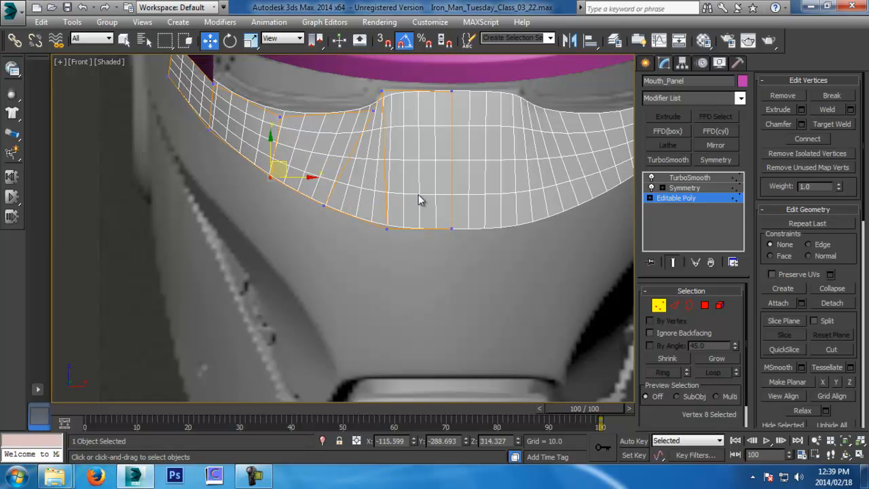
Inspect the smoothed panel with see-through display off, and save the scene as Iron_Man_Tuesday_Class_03_23.max.
key(p)
alt+middle_drag(423, 198, 369, 210)
scroll(439, 218, down, 5)
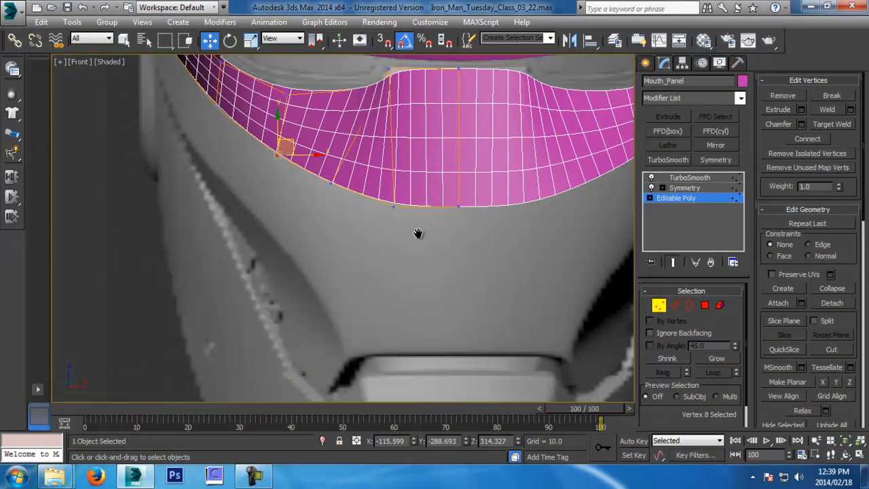
scroll(380, 204, down, 3)
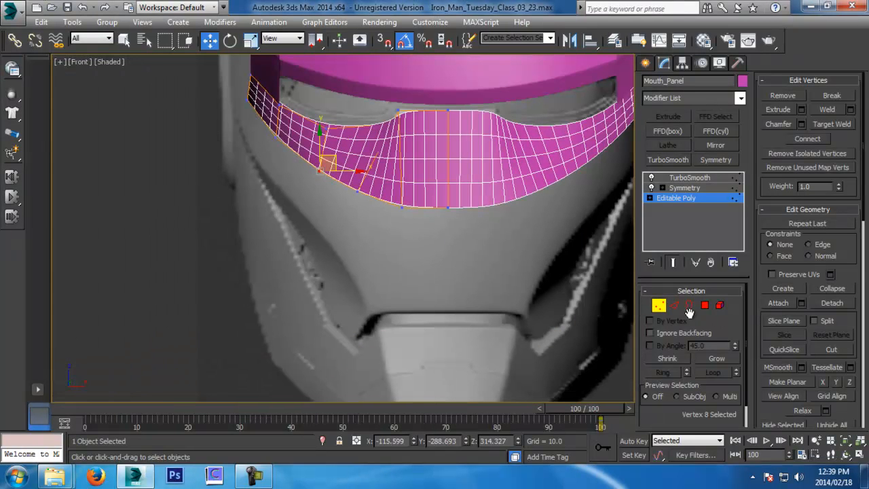
Hide the smoothed result and extend the five lower border edges downward and slightly outward as a new polygon row.
click(674, 305)
click(672, 264)
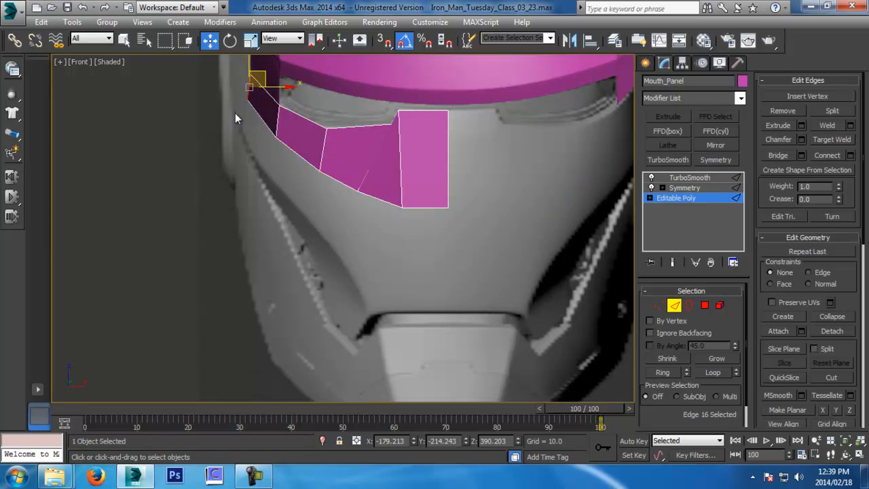
double_click(408, 206)
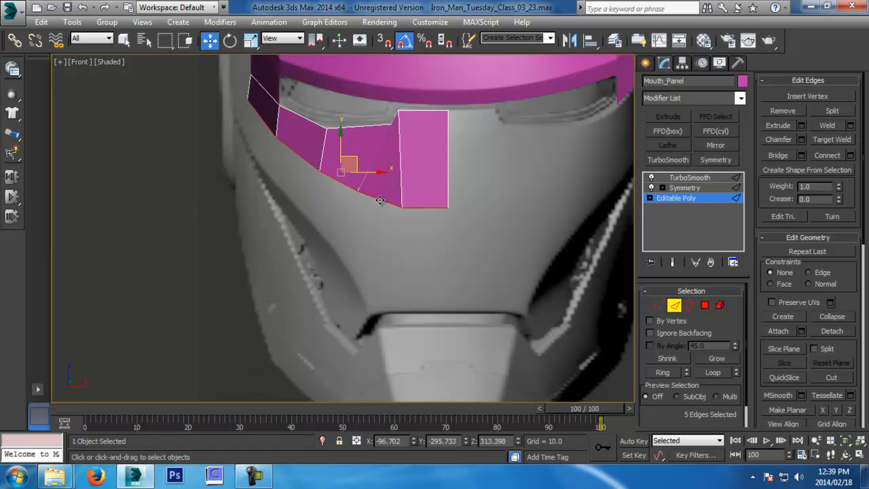
middle_drag(408, 208, 408, 212)
shift+drag(355, 163, 346, 193)
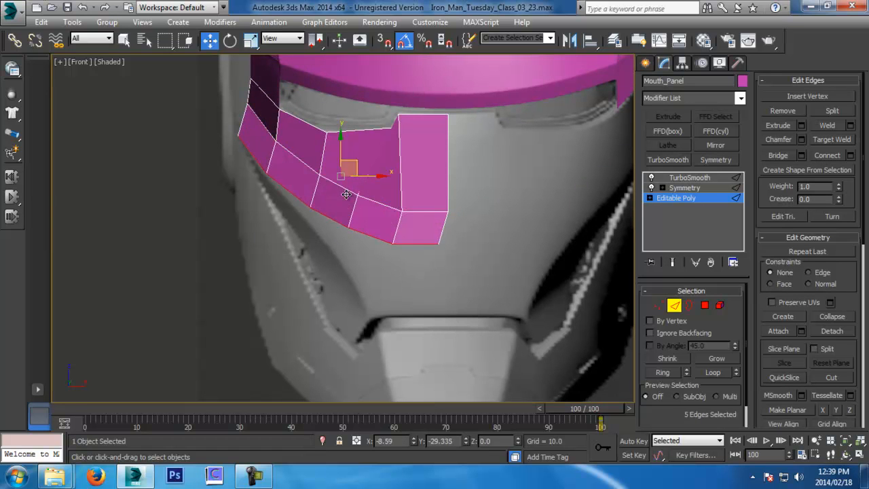
Turn on see-through display and move the new row's two outermost lower vertices inward onto the cheek line.
middle_drag(353, 198, 410, 204)
scroll(416, 209, up, 2)
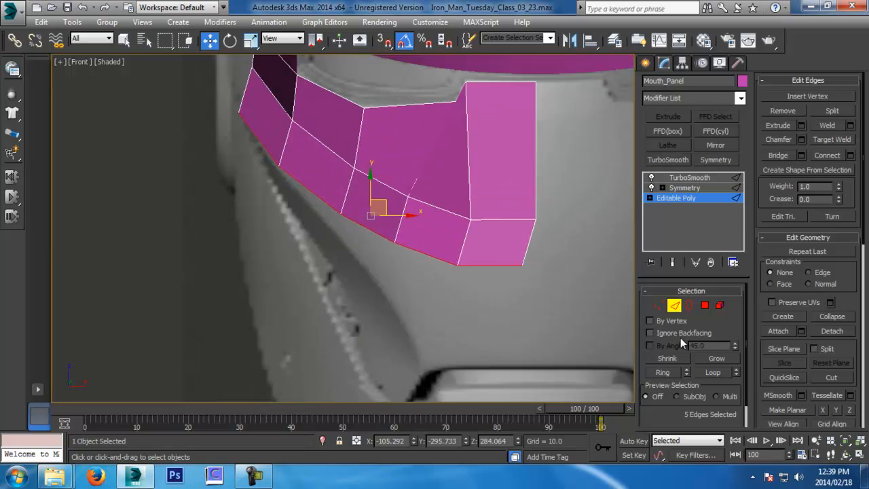
click(659, 306)
middle_drag(252, 114, 266, 170)
click(253, 169)
key(alt+x)
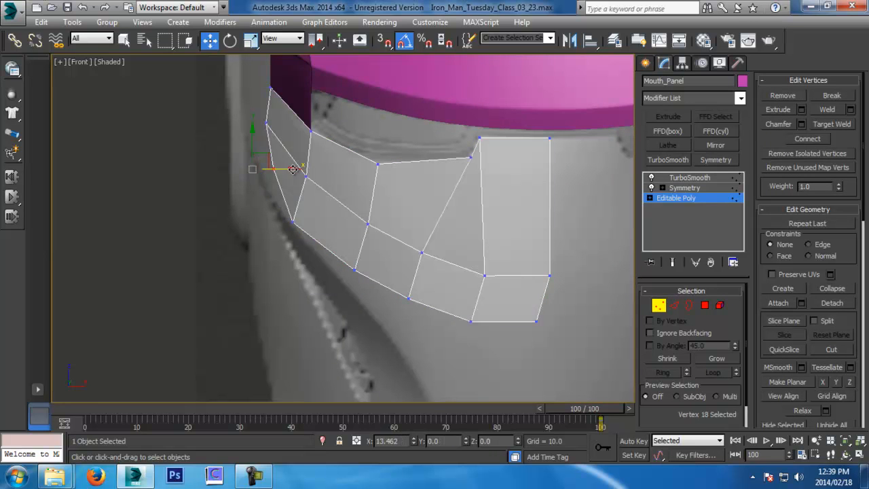
click(293, 222)
drag(307, 213, 320, 226)
Move the next three lower vertices down along the cheek line, placing the innermost one at the mouth's upper corner.
middle_drag(345, 181, 294, 211)
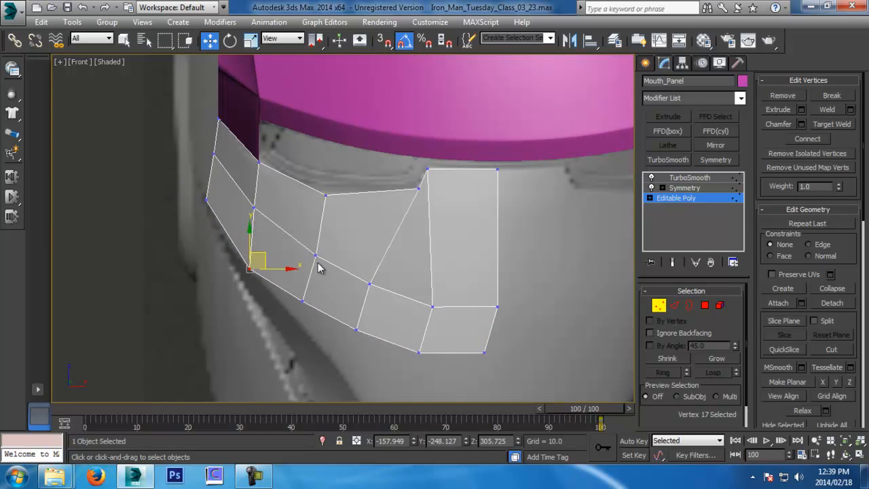
click(302, 301)
middle_drag(325, 289, 332, 160)
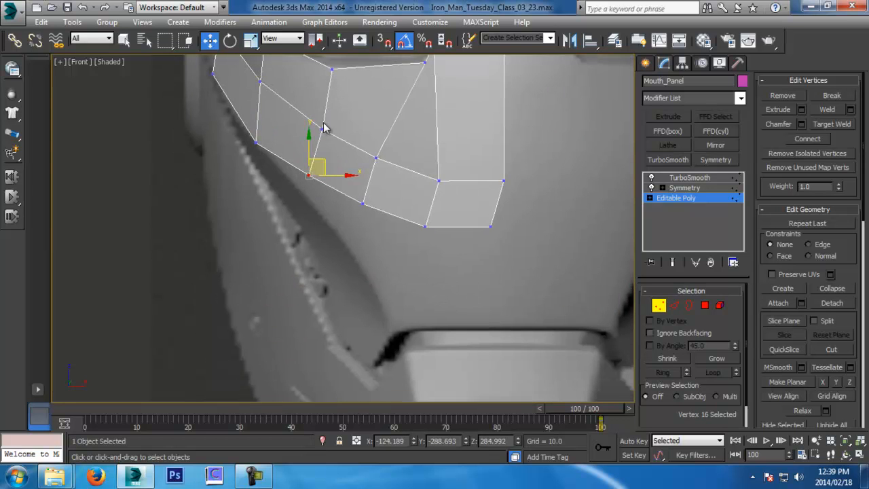
drag(318, 160, 327, 191)
middle_drag(413, 80, 409, 78)
click(359, 201)
drag(375, 189, 371, 243)
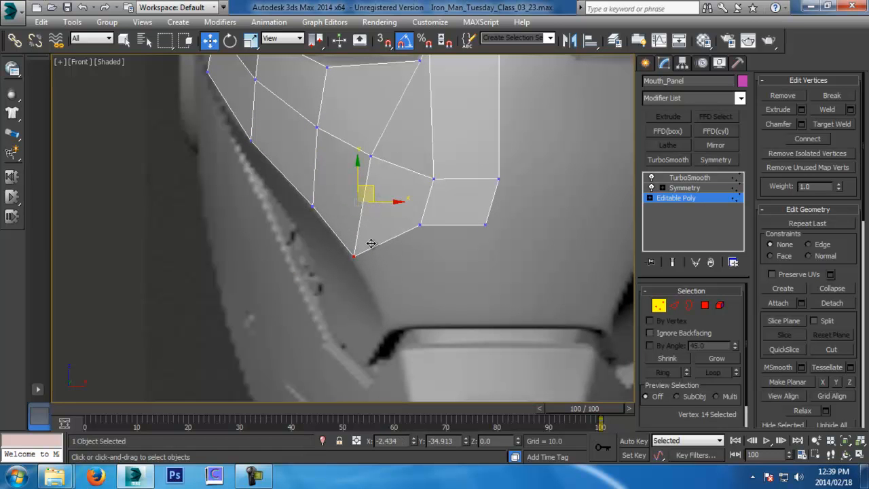
middle_drag(418, 205, 374, 188)
click(375, 208)
drag(375, 208, 366, 300)
Move the bottom centre vertex down to the mouth's upper edge, and align the centre-line vertices vertically by scaling.
drag(417, 164, 495, 258)
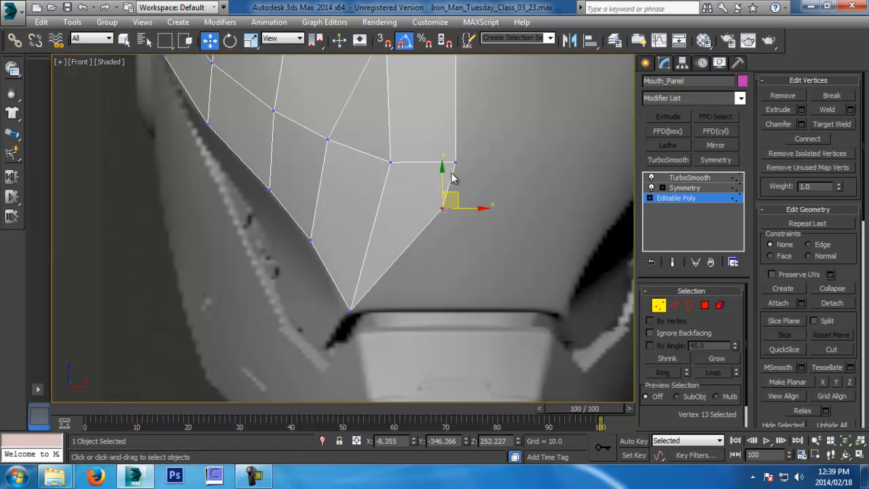
drag(451, 190, 459, 293)
scroll(482, 258, down, 5)
drag(536, 400, 535, 400)
scroll(528, 319, up, 4)
key(r)
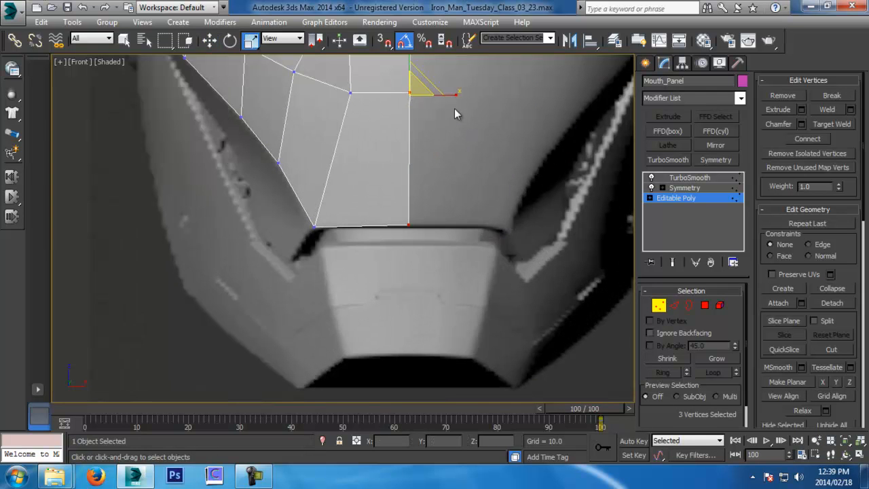
key(w)
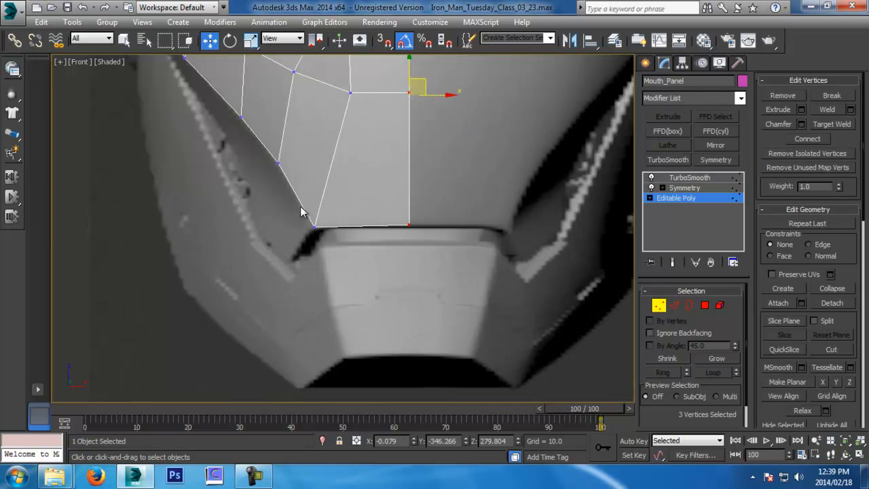
Flatten the two bottom vertices along the mouth's upper edge to the same height by scaling.
drag(300, 207, 517, 235)
key(r)
drag(365, 192, 400, 119)
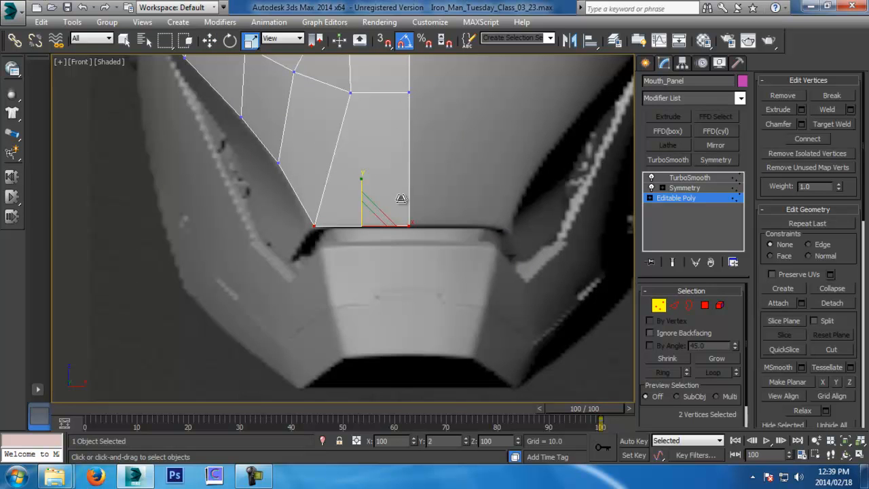
key(w)
Move the lower row's rearmost vertex back and up in the side view, continuing the line of the outer edge.
middle_drag(389, 169, 399, 215)
drag(309, 246, 350, 269)
key(l)
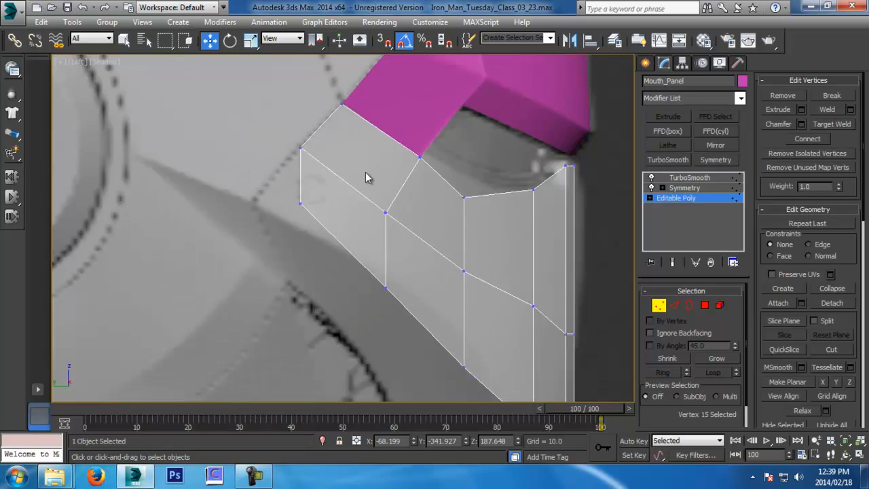
mouse_move(262, 187)
mouse_down()
mouse_move(301, 217)
mouse_move(270, 191)
mouse_up()
middle_drag(339, 267, 301, 184)
scroll(300, 184, down, 2)
middle_drag(342, 227, 308, 196)
scroll(309, 196, up, 1)
drag(296, 153, 299, 153)
middle_drag(322, 80, 331, 137)
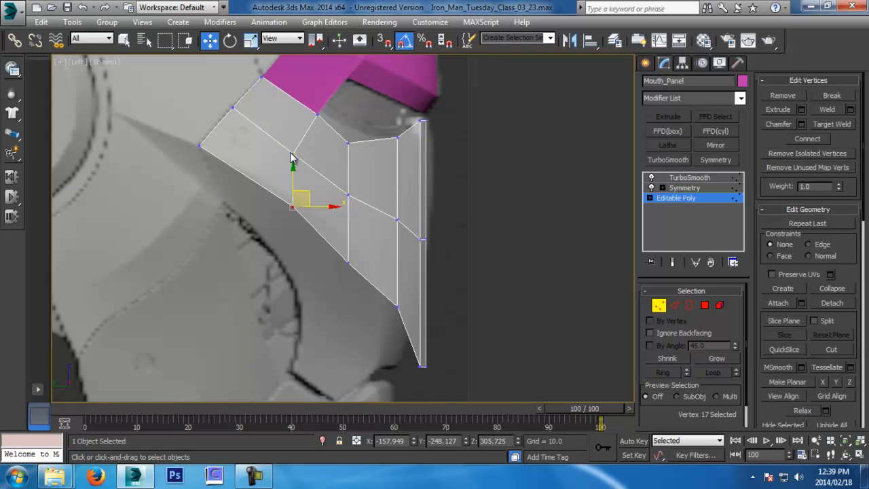
Move the second lower-row vertex from the rear back and up so its column continues diagonally.
click(328, 184)
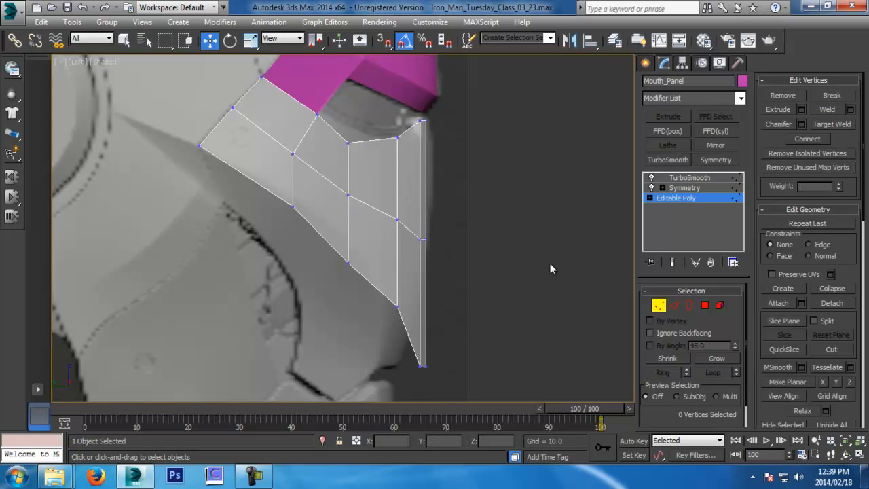
click(674, 305)
click(307, 137)
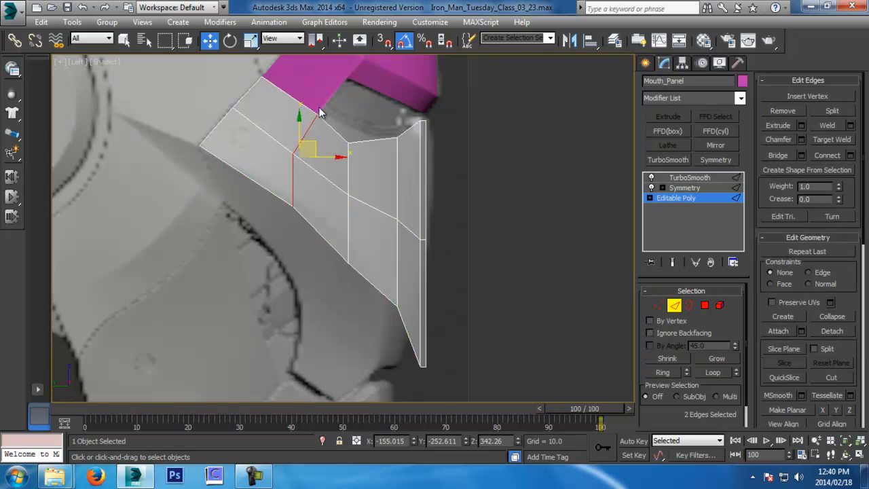
click(660, 305)
drag(317, 227, 317, 227)
drag(309, 198, 291, 181)
Raise the third lower-row vertex from the rear, and move the fourth slightly back and up in the side view.
click(348, 262)
drag(348, 246, 348, 217)
middle_drag(378, 286, 325, 161)
click(344, 183)
drag(360, 167, 346, 162)
Move the bottom vertices back to the mouth's profile, and shift the lower-row vertex above them back and up.
drag(388, 255, 346, 242)
click(335, 242)
middle_drag(351, 214, 354, 271)
click(331, 227)
drag(341, 211, 337, 203)
Adjust the third lower-row vertex from the rear upward, and raise the vertex directly above it slightly.
middle_drag(327, 151, 326, 201)
click(296, 222)
click(295, 223)
drag(305, 210, 304, 188)
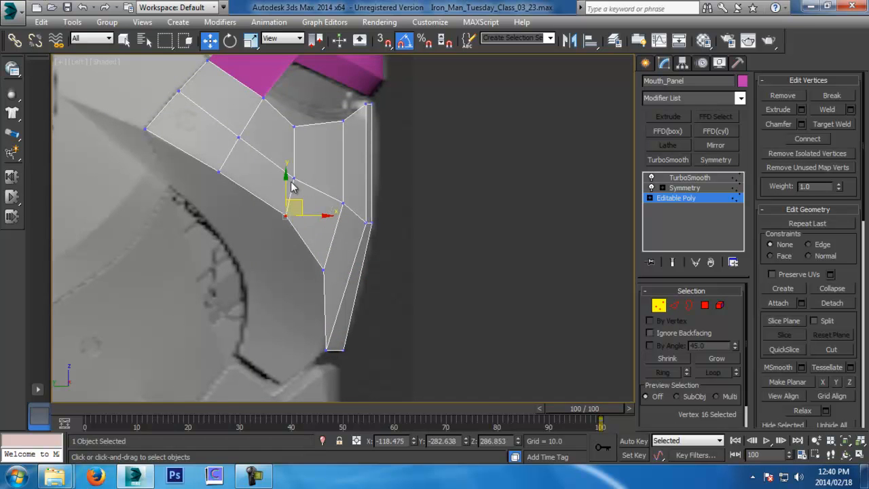
click(295, 159)
click(292, 179)
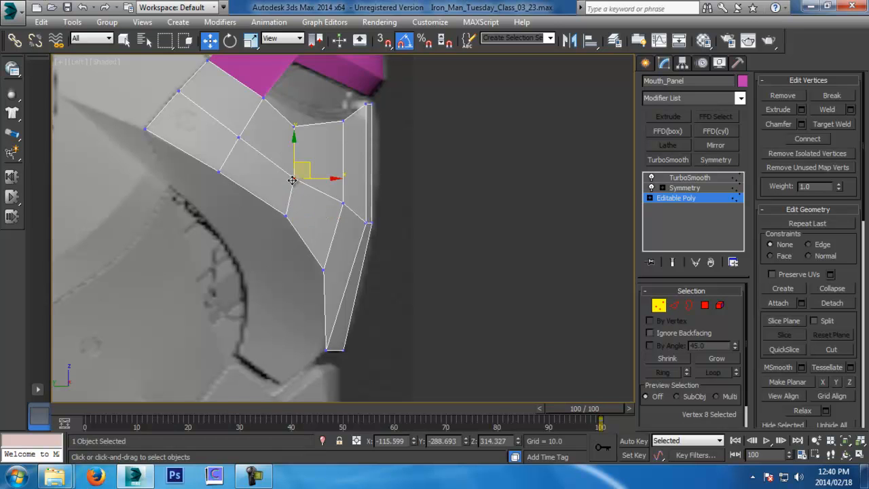
drag(294, 144, 294, 138)
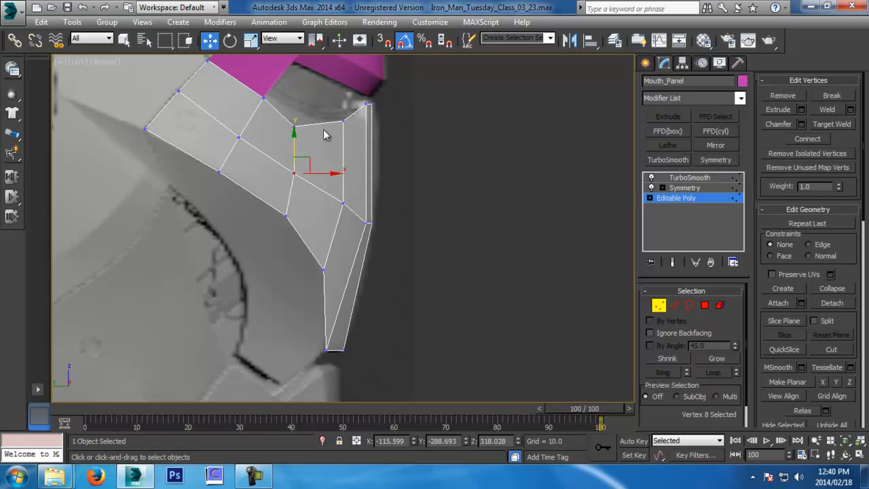
Move the third lower-row vertex from the rear slightly back and up, and show the smoothed result.
click(285, 215)
drag(296, 202, 290, 196)
click(672, 262)
scroll(414, 248, up, 2)
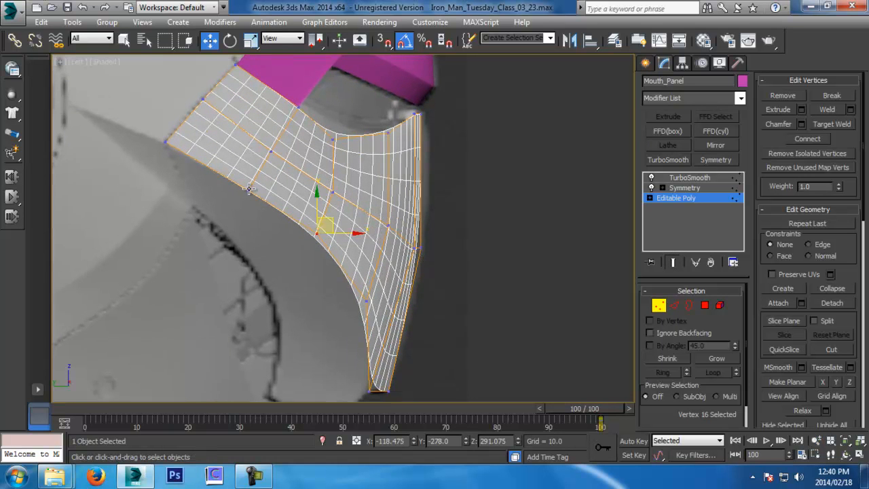
Examine the smoothed mouth panel's curvature in side, top and perspective views.
scroll(405, 217, up, 3)
key(alt+z)
drag(441, 222, 471, 277)
mouse_move(478, 223)
alt+middle_down()
mouse_move(365, 291)
mouse_move(427, 271)
mouse_move(387, 209)
mouse_move(368, 141)
alt+middle_up()
key(t)
key(F3)
key(w)
scroll(409, 238, down, 2)
key(p)
key(z)
key(F3)
key(alt+z)
scroll(339, 155, up, 2)
key(w)
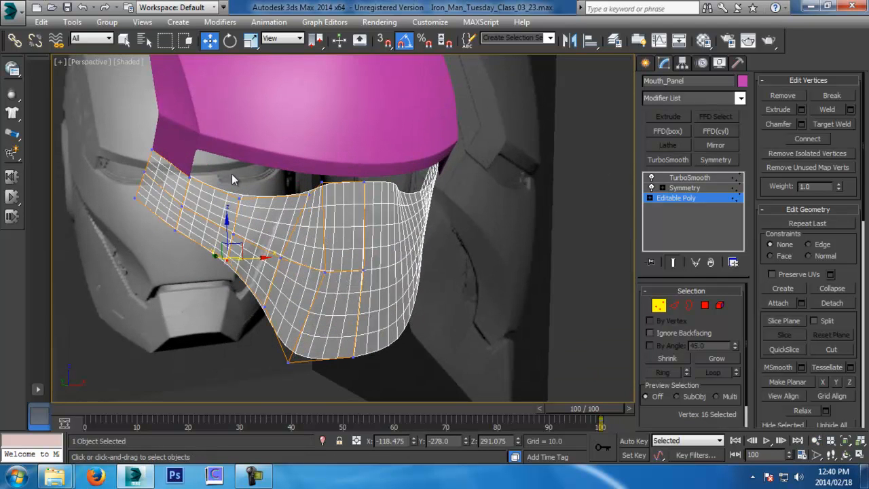
Select the three vertices of the third column from the rear and pull them forward to round the cheek.
drag(255, 260, 254, 284)
alt+middle_drag(270, 252, 235, 320)
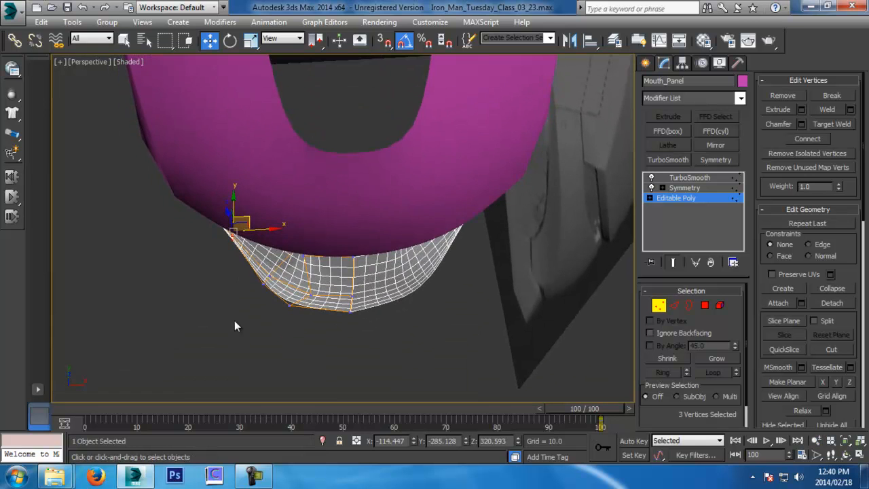
drag(234, 202, 234, 218)
mouse_move(237, 250)
alt+middle_down()
mouse_move(312, 93)
mouse_move(285, 52)
mouse_move(279, 86)
mouse_move(309, 178)
mouse_move(245, 246)
alt+middle_up()
key(ctrl+z)
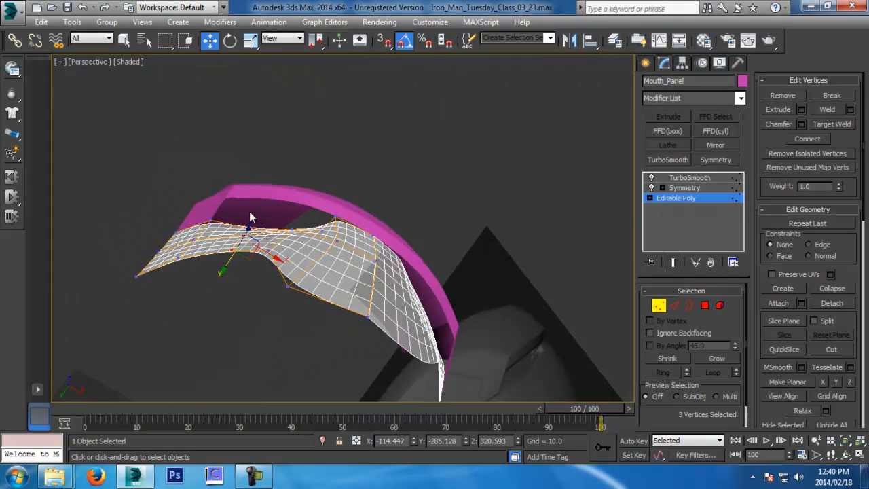
drag(246, 246, 271, 250)
alt+middle_drag(273, 251, 281, 324)
Shift the upper-edge vertex near the nose bridge slightly outward in perspective to smooth the eye-side curve.
click(280, 199)
alt+middle_drag(279, 202, 238, 236)
click(238, 215)
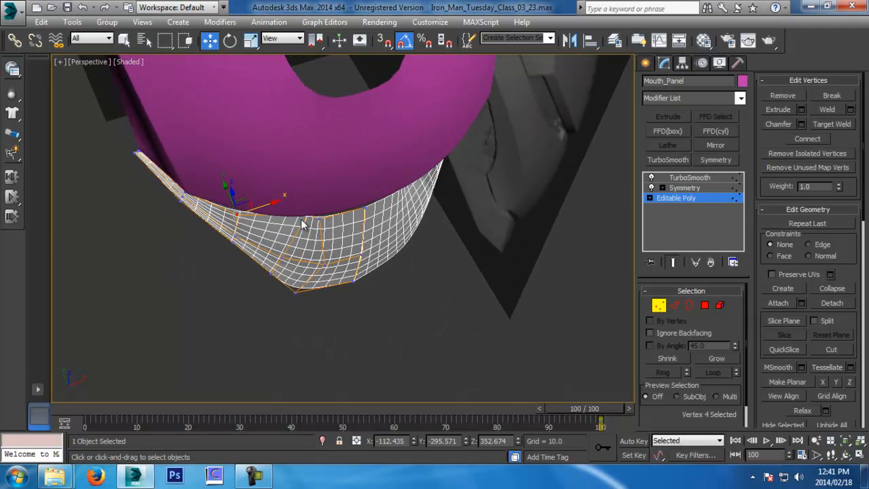
click(307, 215)
alt+middle_drag(307, 215, 383, 169)
drag(292, 208, 285, 211)
alt+middle_drag(285, 212, 244, 196)
Move the third lower-row vertex from the rear down and slightly outward in the front view to follow the reference.
key(f)
middle_drag(293, 242, 292, 226)
scroll(295, 222, down, 3)
middle_drag(309, 162, 312, 257)
scroll(289, 249, up, 3)
click(250, 232)
drag(259, 217, 295, 286)
click(292, 295)
middle_drag(254, 192, 300, 277)
Lower the second lower-row vertex from the rear, and move the rear corner vertex slightly down and inward in the front view.
click(247, 277)
drag(246, 247, 246, 288)
click(207, 231)
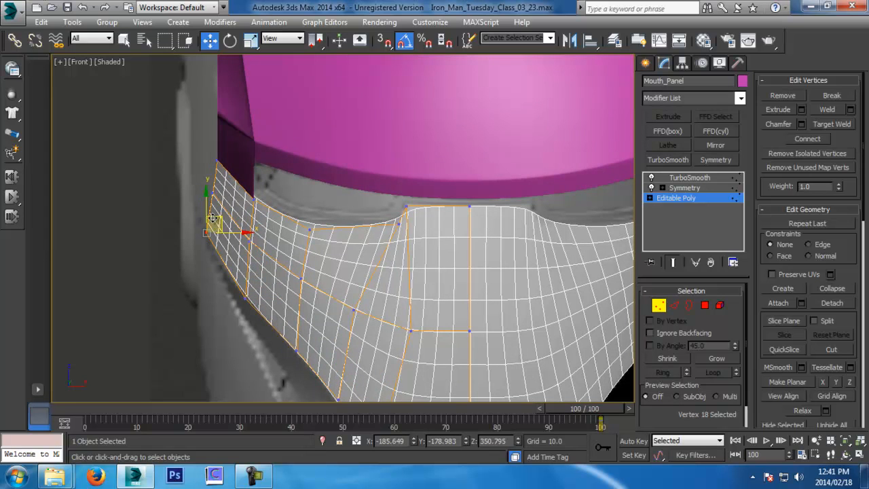
drag(226, 235, 211, 222)
Try to move the rear corner vertex back and up and the second column's vertices forward and up in the side view.
alt+middle_drag(252, 249, 356, 212)
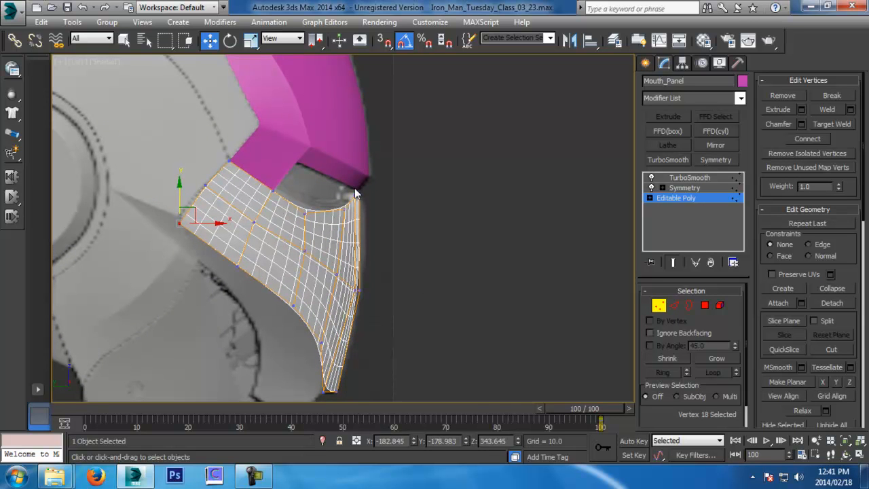
drag(386, 263, 398, 289)
drag(383, 242, 386, 245)
middle_drag(370, 344, 248, 283)
click(234, 254)
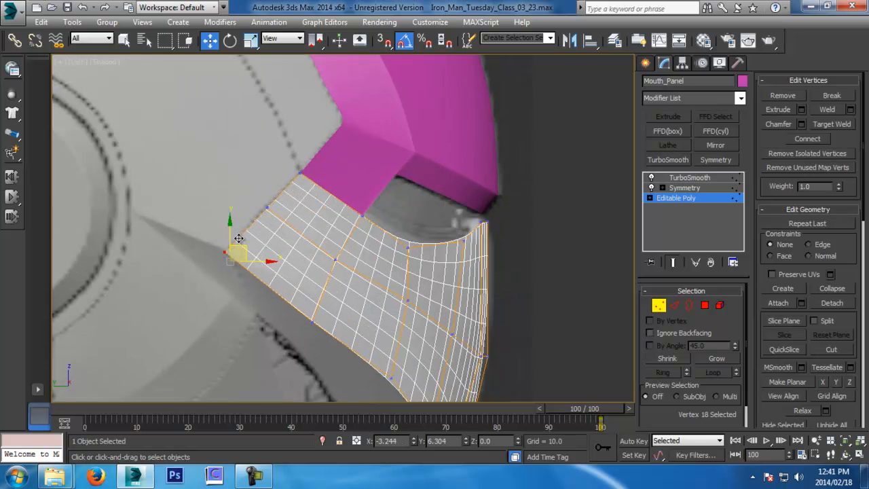
middle_drag(295, 269, 294, 248)
click(311, 297)
drag(327, 268, 335, 260)
click(341, 255)
drag(346, 243, 354, 234)
Undo the last vertex moves made in the side view.
key(f)
middle_drag(360, 275, 358, 259)
scroll(357, 260, down, 2)
key(ctrl+z)
key(ctrl+z)
key(ctrl+z)
key(ctrl+z)
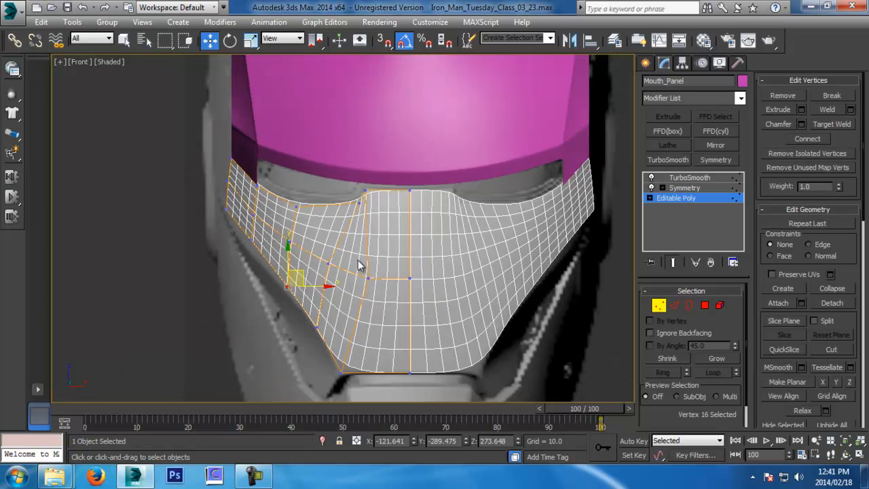
key(ctrl+z)
Switch the mouth panel to edge editing and inspect its lower border in perspective and side views.
middle_drag(373, 291, 465, 256)
scroll(352, 291, down, 3)
key(p)
alt+scroll(391, 254, down, 3)
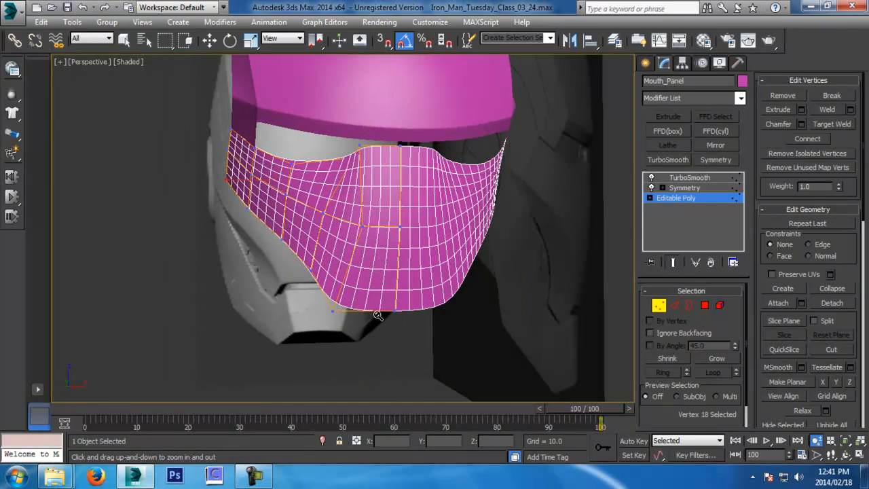
alt+middle_drag(378, 315, 397, 307)
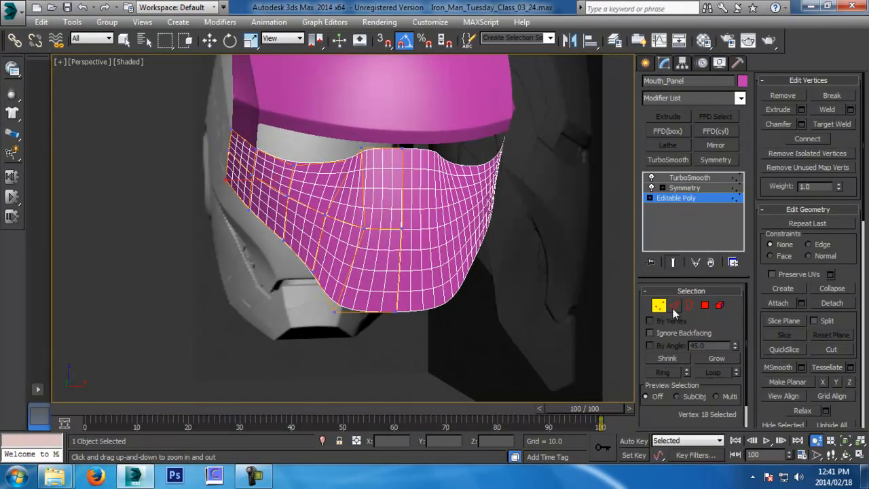
key(w)
click(673, 304)
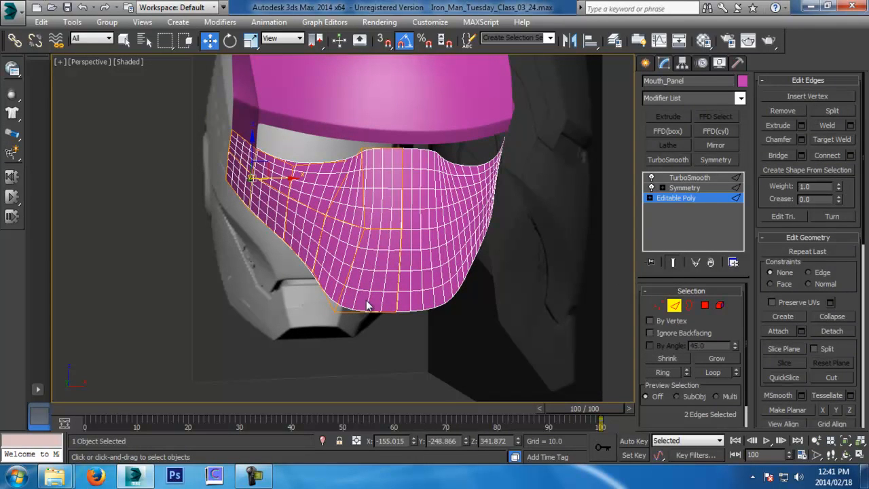
alt+middle_drag(365, 307, 358, 267)
mouse_move(335, 312)
alt+middle_down()
mouse_move(367, 322)
mouse_move(351, 251)
mouse_move(412, 249)
mouse_move(390, 260)
mouse_move(422, 213)
alt+middle_up()
key(l)
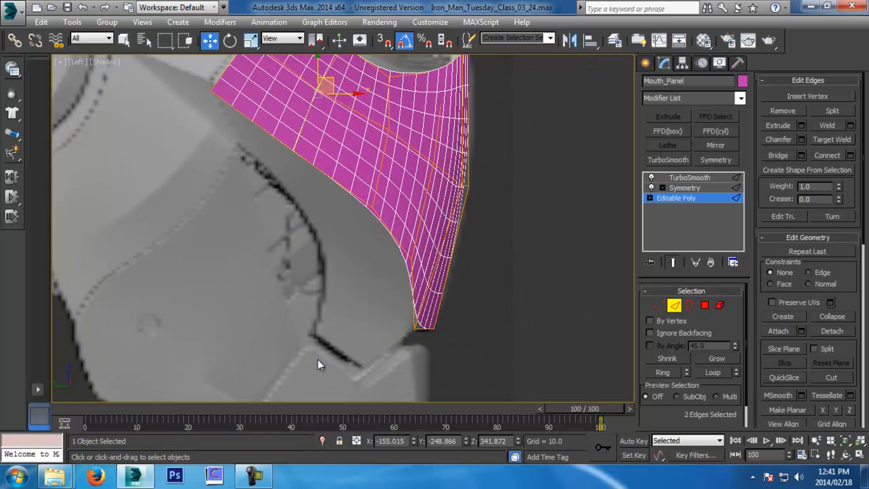
Hide the smoothed result and extrude the four lower-border edges down and back as a new strip in the side view.
click(672, 263)
click(409, 285)
click(386, 232)
ctrl+click(344, 190)
ctrl+click(290, 153)
shift+drag(361, 191, 320, 219)
Make the panel see-through and move the new strip's rear vertex forward and down, and its second vertex slightly forward.
click(661, 306)
middle_drag(446, 279, 476, 301)
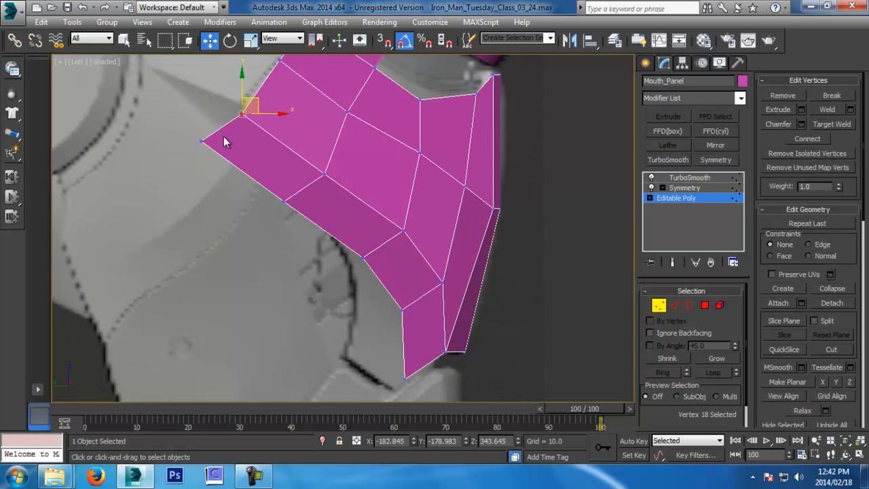
key(alt+x)
drag(223, 169, 225, 170)
drag(221, 130, 289, 155)
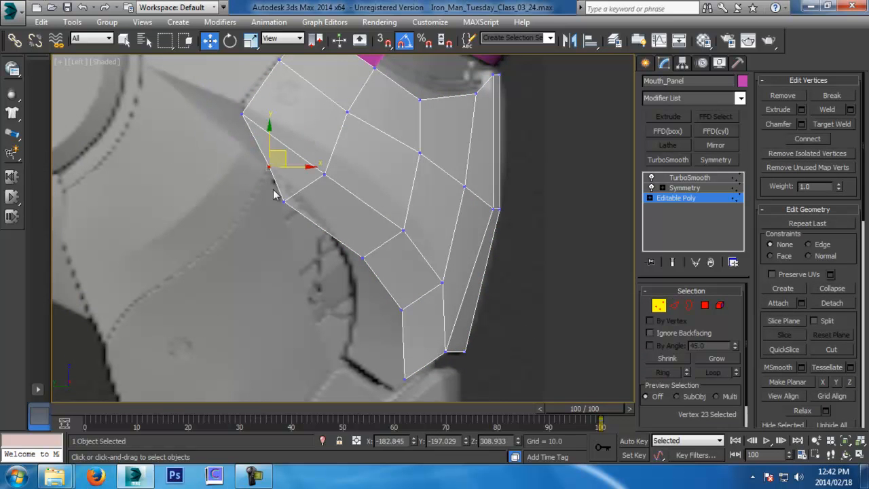
drag(264, 195, 315, 191)
middle_drag(316, 161, 319, 198)
mouse_move(319, 196)
mouse_down()
mouse_move(338, 222)
mouse_move(332, 194)
mouse_up()
Fit the new strip's third, fourth and last vertices to the dark panel line and mouth corner in the side view.
middle_drag(407, 318, 365, 147)
drag(324, 117, 350, 150)
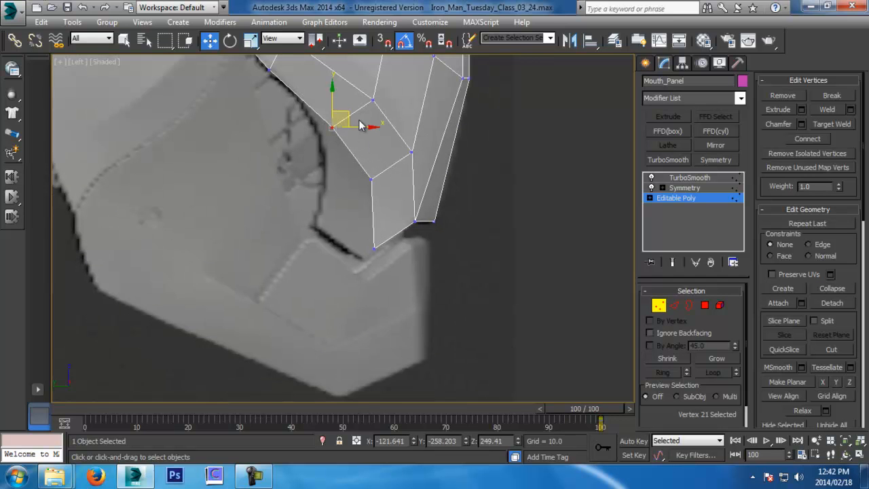
drag(350, 119, 340, 126)
drag(380, 197, 374, 246)
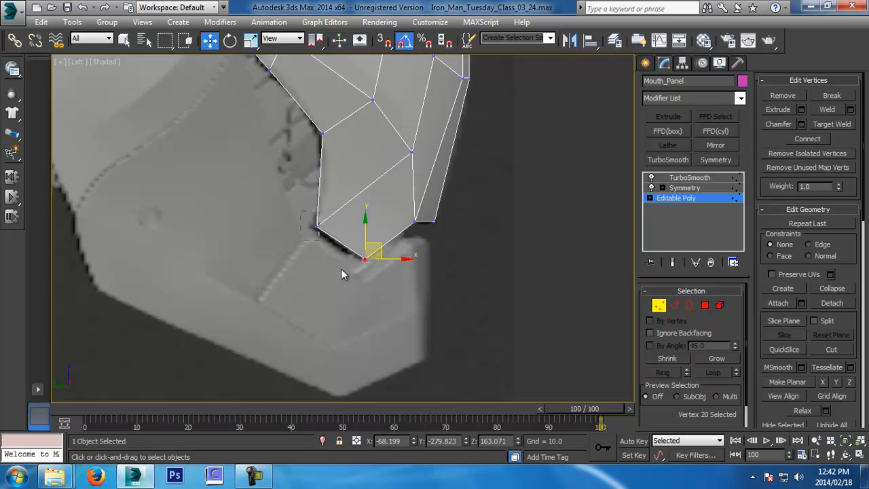
drag(300, 201, 387, 303)
Move the new strip's last vertex outward to the mouth corner of the reference in the front view.
key(f)
middle_drag(388, 303, 412, 258)
scroll(356, 260, up, 3)
drag(354, 232, 332, 231)
click(279, 215)
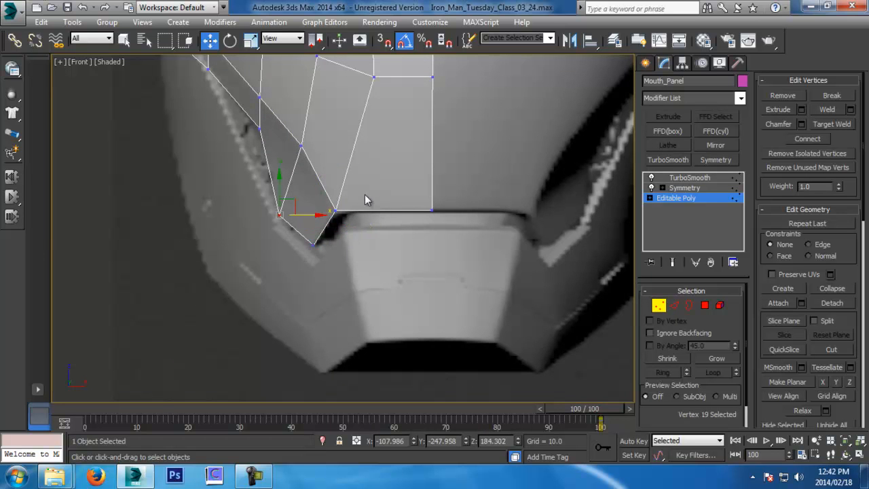
Move the new strip's third vertex slightly outward and its fourth vertex slightly inward in the front view.
middle_drag(379, 208, 391, 313)
click(305, 245)
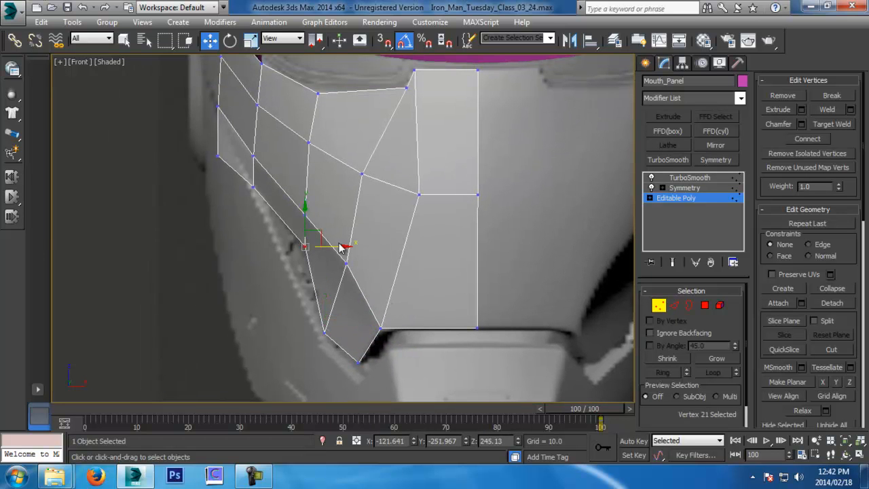
drag(338, 247, 323, 258)
drag(345, 349, 345, 349)
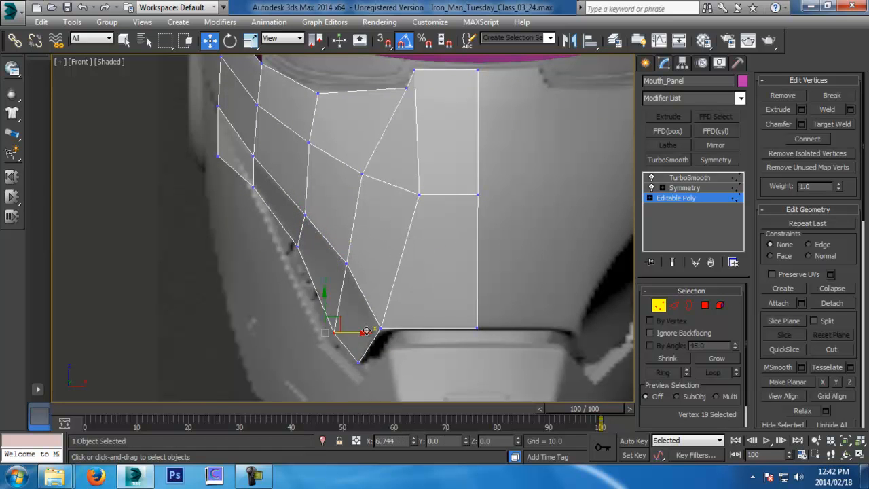
Move the new strip's rear vertex inward to the reference line, and nudge the second vertex inward in the front view.
middle_drag(292, 237, 313, 326)
click(241, 245)
drag(273, 245, 301, 276)
click(274, 275)
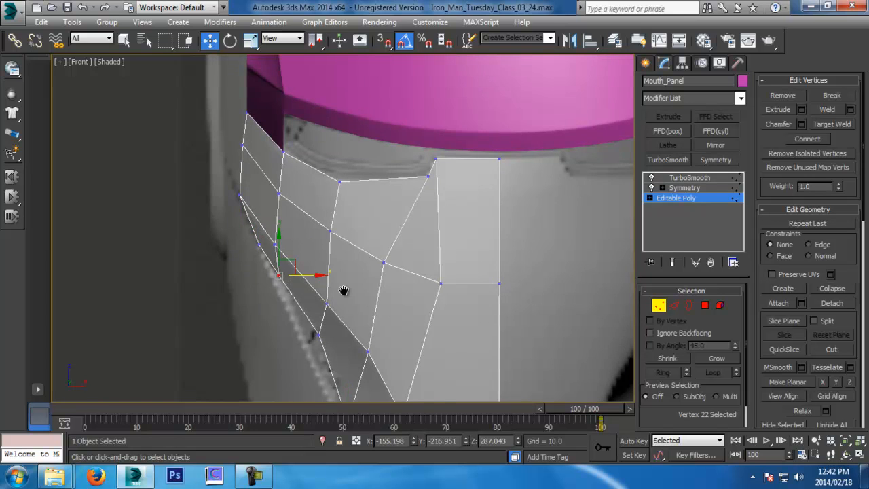
middle_drag(332, 297, 337, 278)
Leave vertex editing and check the smoothed, mirrored panel in perspective.
key(p)
click(660, 304)
key(z)
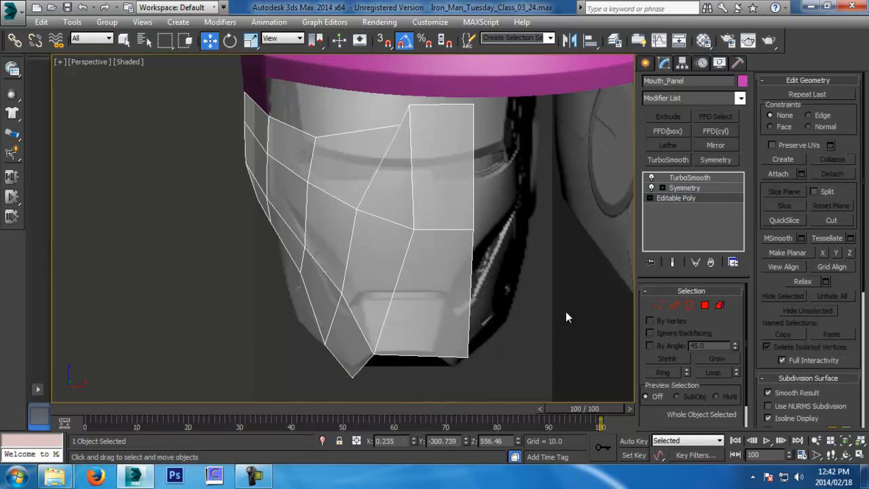
click(583, 310)
click(458, 293)
key(alt+x)
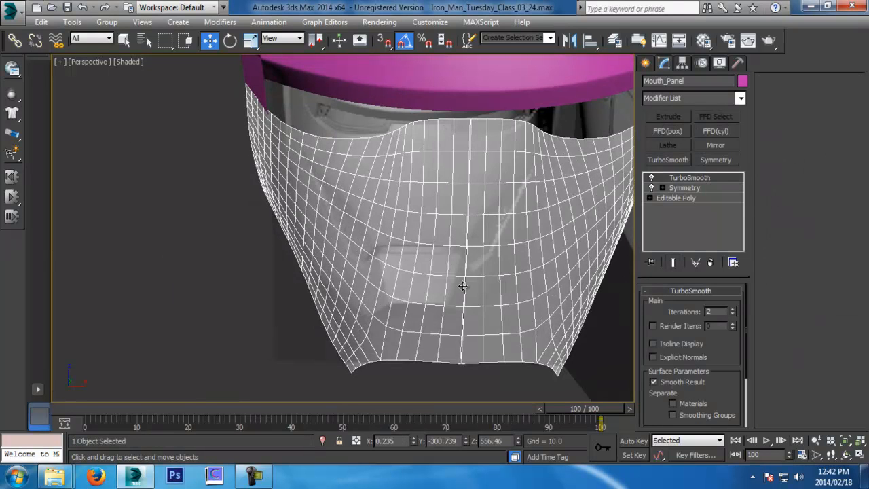
Flatten the three centre-line vertices by scaling them along X, and nudge them slightly along X toward the symmetry seam.
click(668, 197)
click(659, 305)
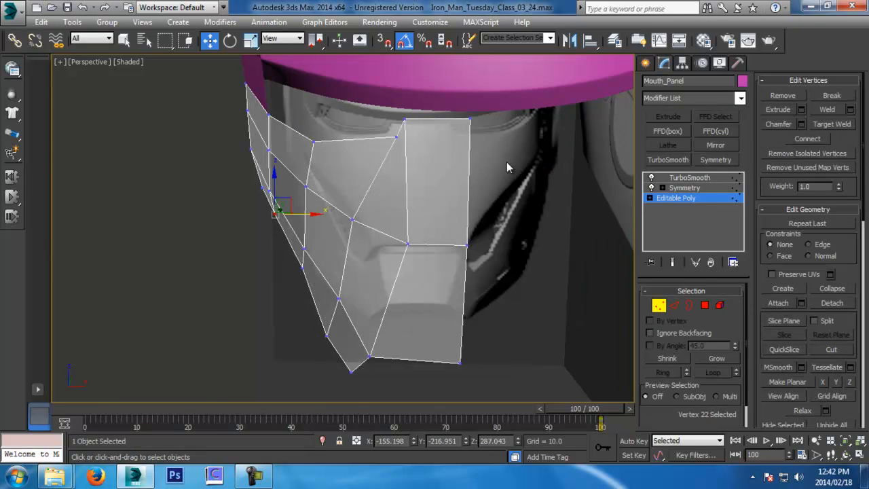
drag(481, 199, 538, 325)
key(r)
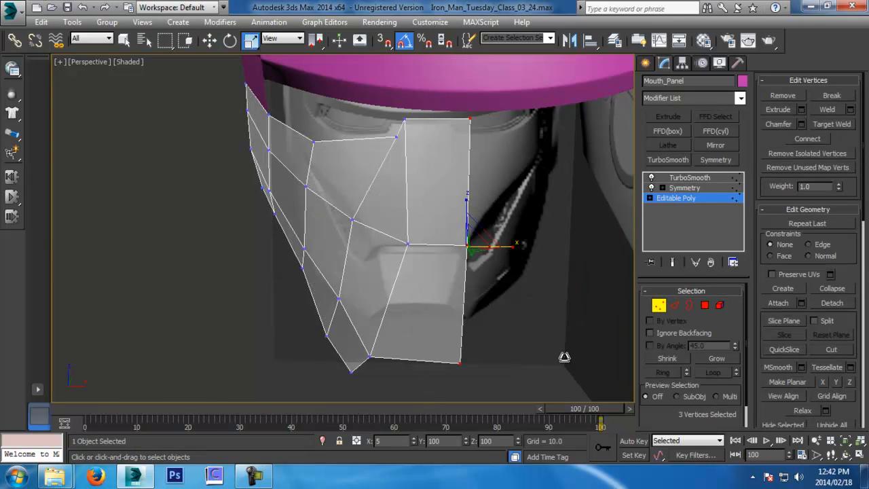
key(w)
drag(497, 251, 501, 250)
Show the smoothed panel without see-through and inspect its surface from the side and front.
click(658, 305)
click(500, 386)
alt+middle_drag(500, 386, 559, 299)
click(501, 298)
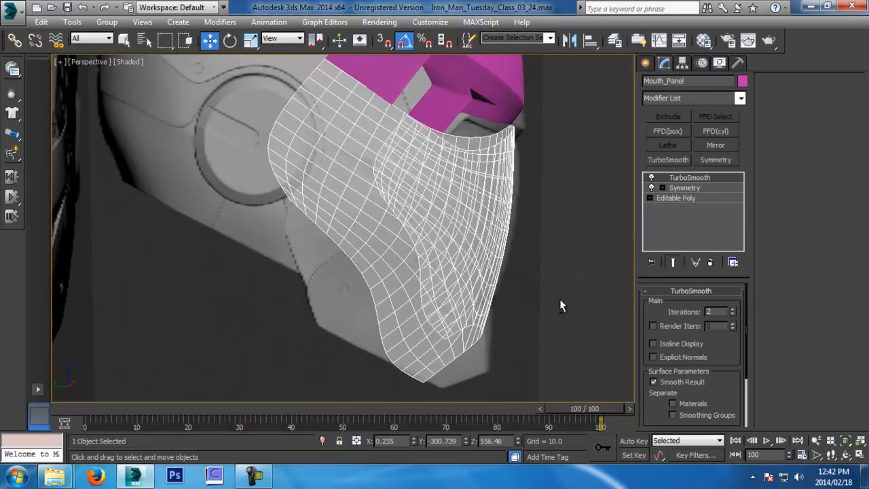
key(alt+z)
drag(558, 299, 557, 349)
key(alt+x)
alt+middle_drag(557, 349, 502, 339)
scroll(502, 340, up, 3)
key(w)
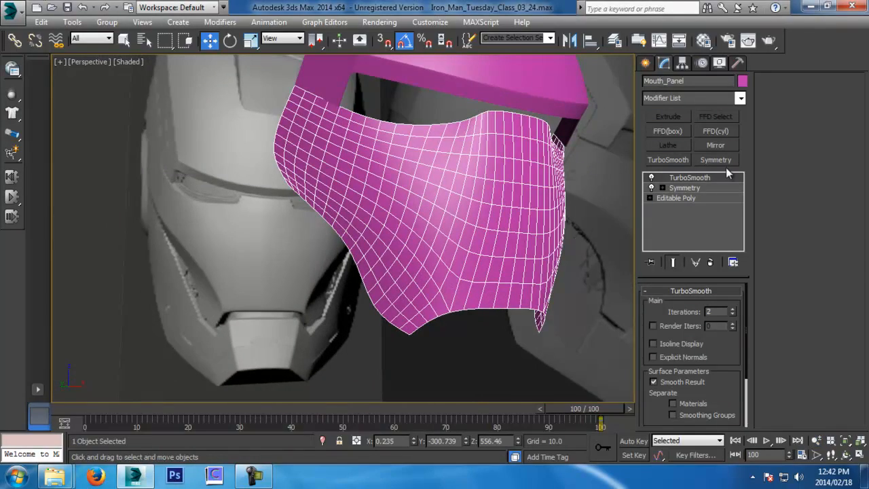
Select the edge loop joining the new strip to the panel, check its flow in front and side views, and return to vertex editing.
click(692, 198)
click(674, 306)
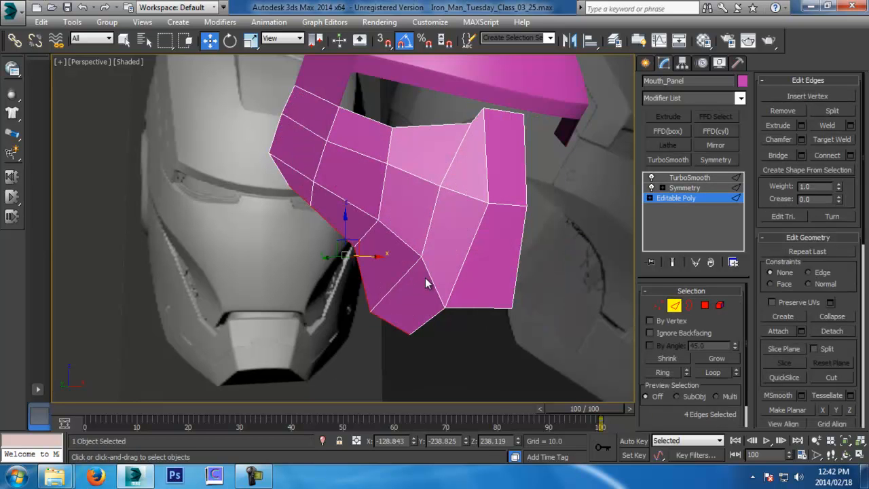
ctrl+click(429, 274)
key(f)
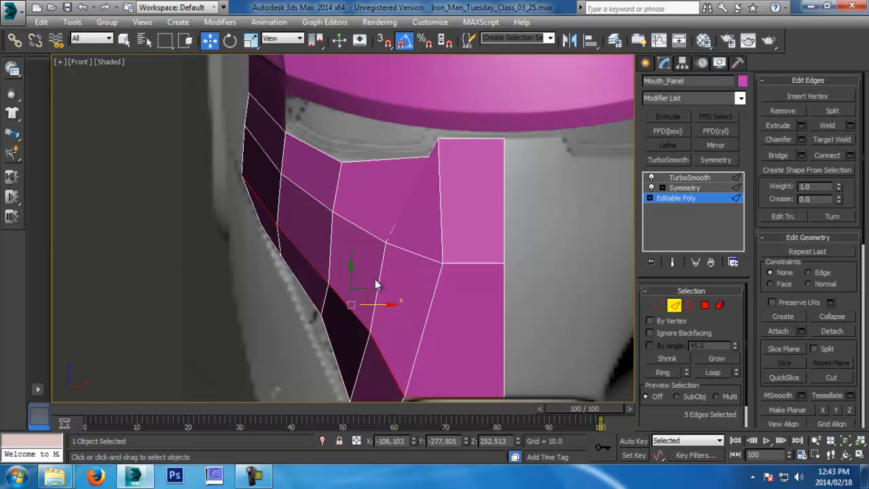
mouse_move(403, 278)
middle_down()
mouse_move(427, 218)
mouse_move(488, 336)
middle_up()
key(l)
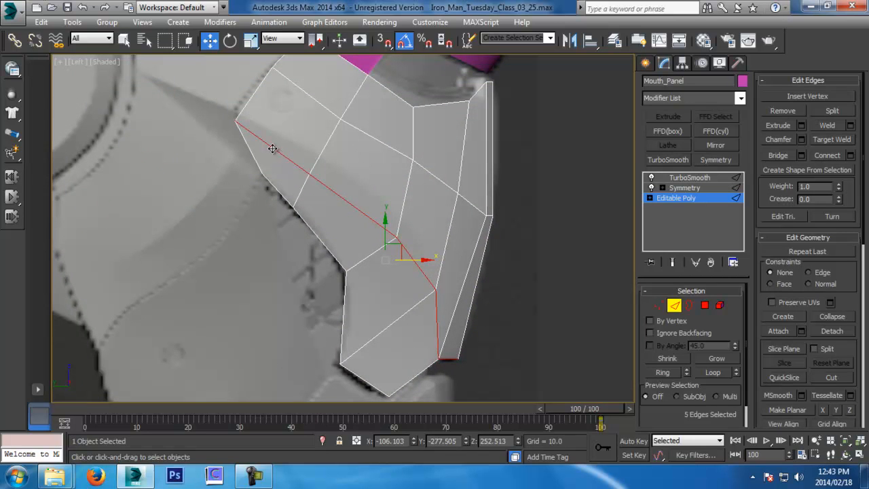
middle_drag(282, 152, 345, 235)
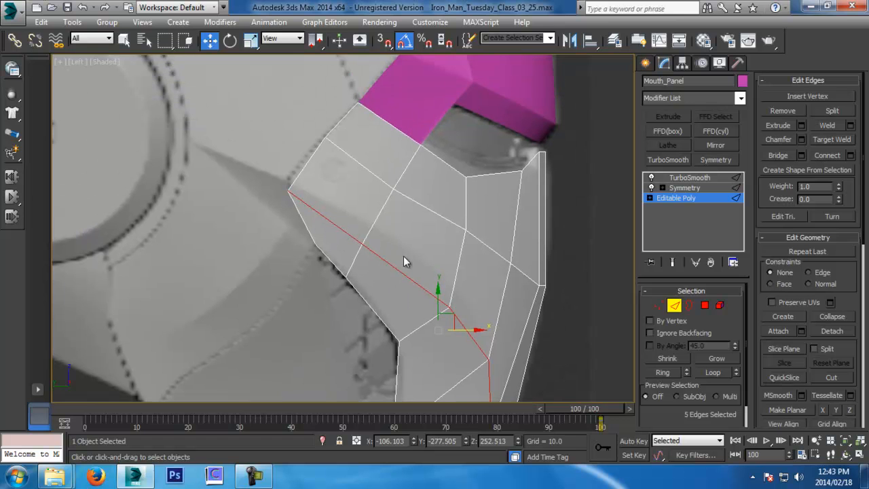
click(659, 305)
scroll(380, 264, up, 3)
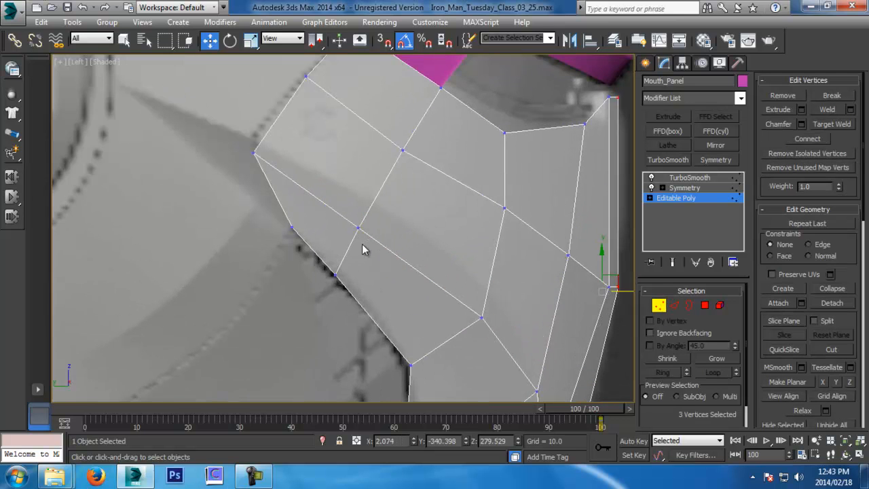
Raise the Mouth_Panel's mid-cheek vertex and its rearmost edge vertex slightly in the side view.
drag(371, 208, 384, 189)
click(255, 153)
drag(271, 145, 270, 138)
Move the inner vertex above the lower cheek slightly up and forward while the smoothed end result is shown.
middle_drag(468, 267, 450, 194)
click(461, 244)
click(672, 262)
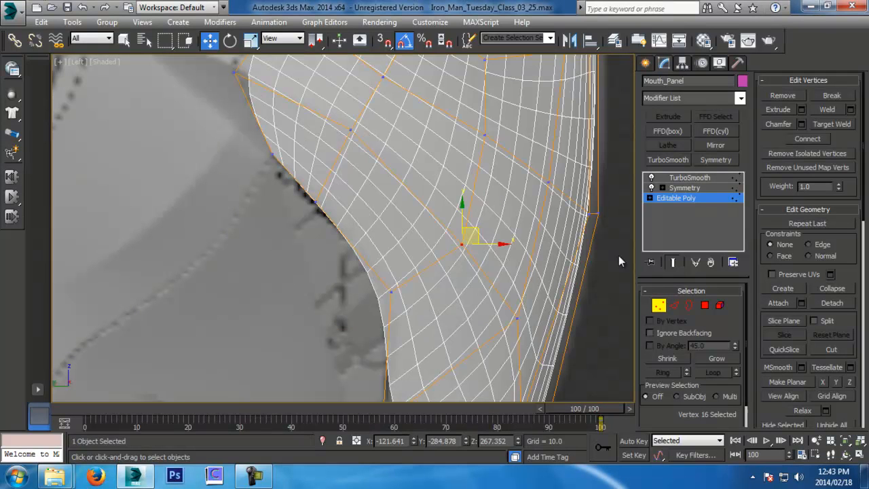
drag(475, 234, 481, 222)
middle_drag(497, 285, 486, 217)
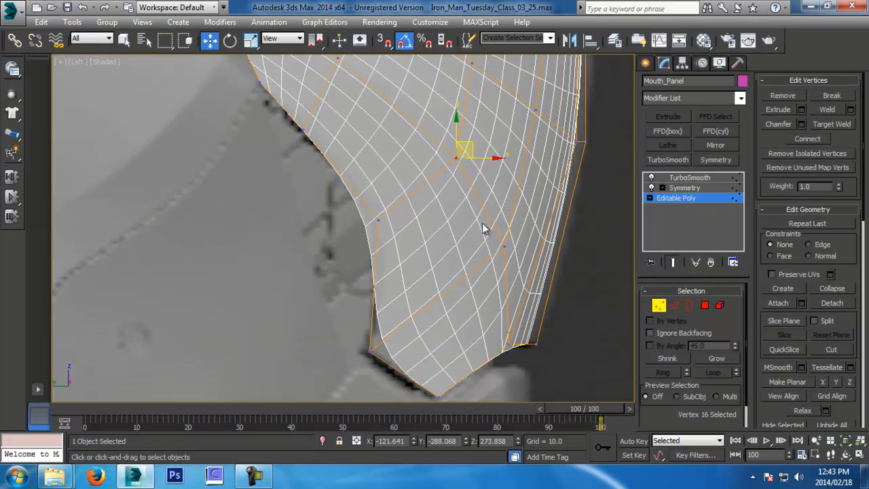
click(504, 248)
click(672, 262)
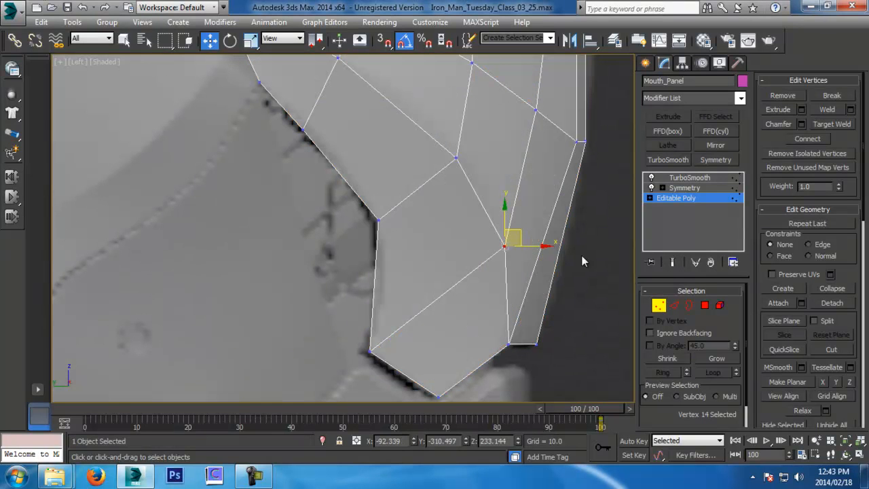
Save the scene incrementally and chamfer the four-edge loop along the Mouth_Panel's lower cheek by 1.373 with one segment.
click(673, 306)
key(ctrl+s)
middle_drag(558, 305, 518, 304)
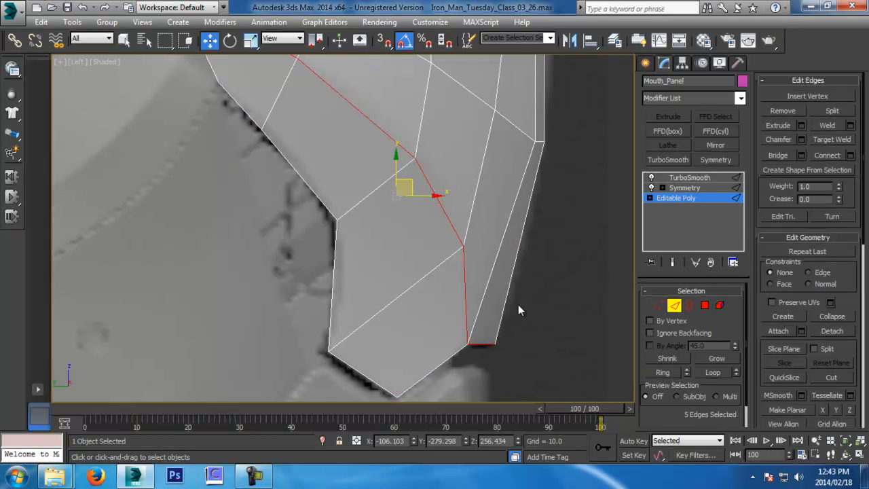
key(p)
scroll(519, 302, down, 5)
alt+drag(521, 294, 482, 294)
scroll(483, 297, down, 3)
alt+click(527, 327)
alt+middle_drag(527, 326, 387, 226)
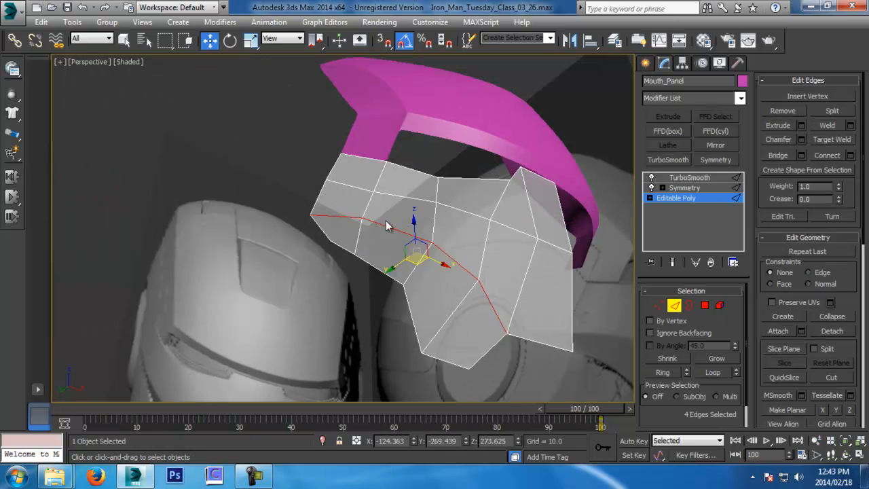
click(801, 140)
click(353, 255)
alt+middle_drag(544, 243, 444, 287)
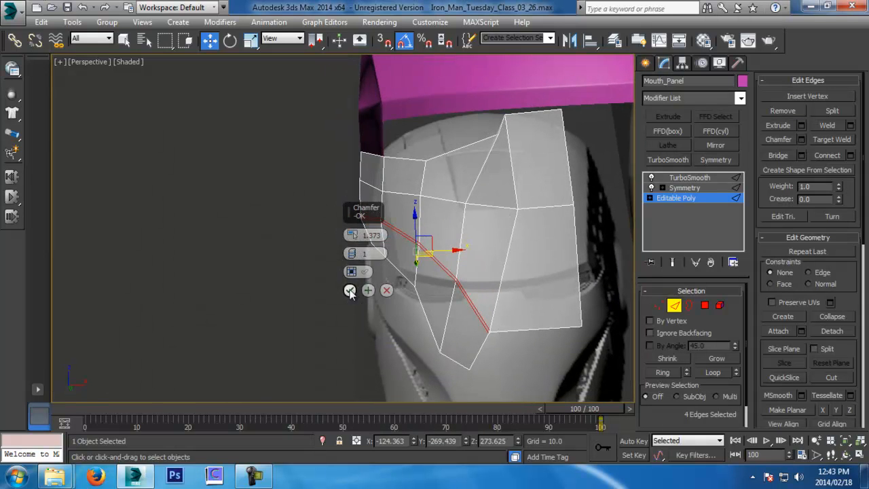
click(350, 291)
click(672, 304)
click(555, 357)
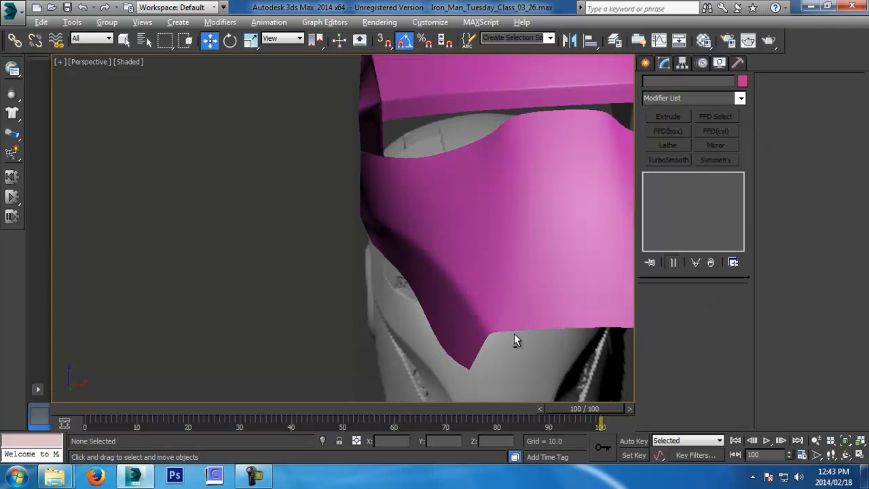
Examine the smoothed mouth panel's cheek crease and lower corners from the front and in perspective.
scroll(515, 343, down, 5)
alt+middle_drag(591, 369, 565, 339)
click(461, 287)
alt+middle_drag(462, 287, 453, 314)
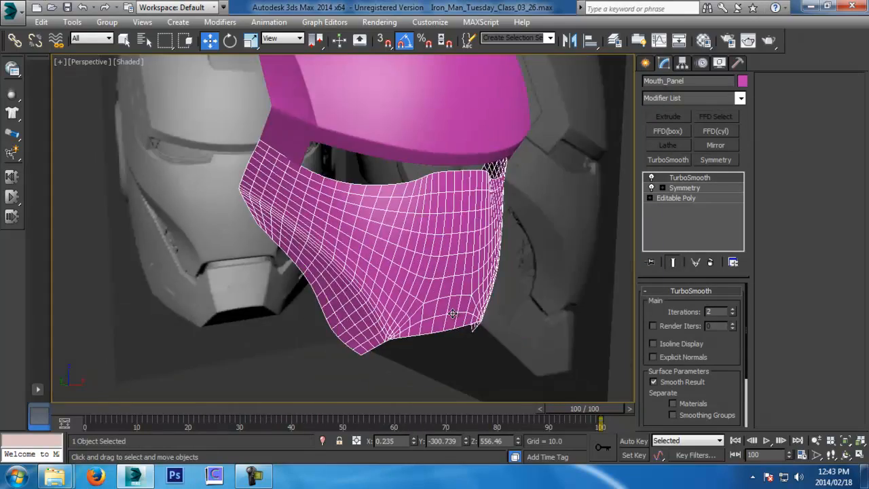
key(f)
scroll(366, 192, up, 2)
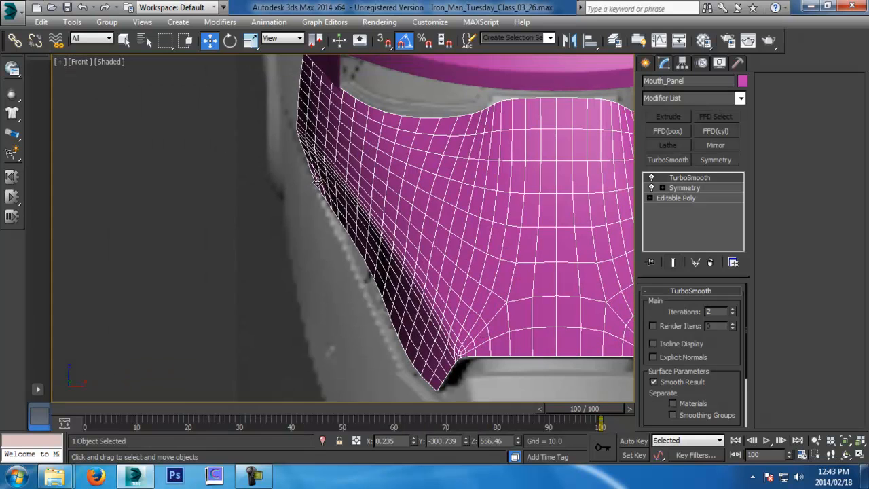
scroll(407, 239, up, 2)
key(p)
scroll(441, 252, up, 5)
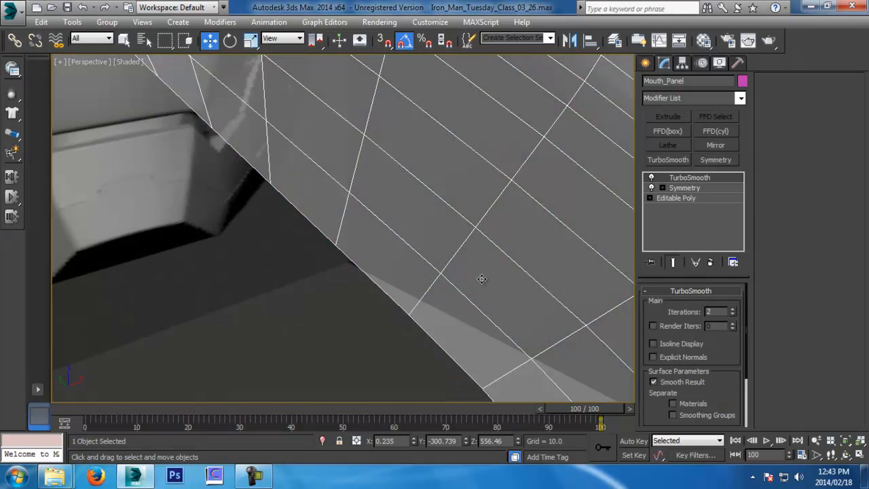
key(alt+x)
key(alt+z)
drag(493, 262, 491, 339)
alt+middle_drag(491, 339, 503, 276)
key(w)
click(504, 277)
click(305, 275)
alt+middle_drag(372, 280, 439, 293)
click(418, 280)
key(alt+z)
drag(438, 294, 450, 303)
alt+middle_drag(450, 304, 417, 291)
key(w)
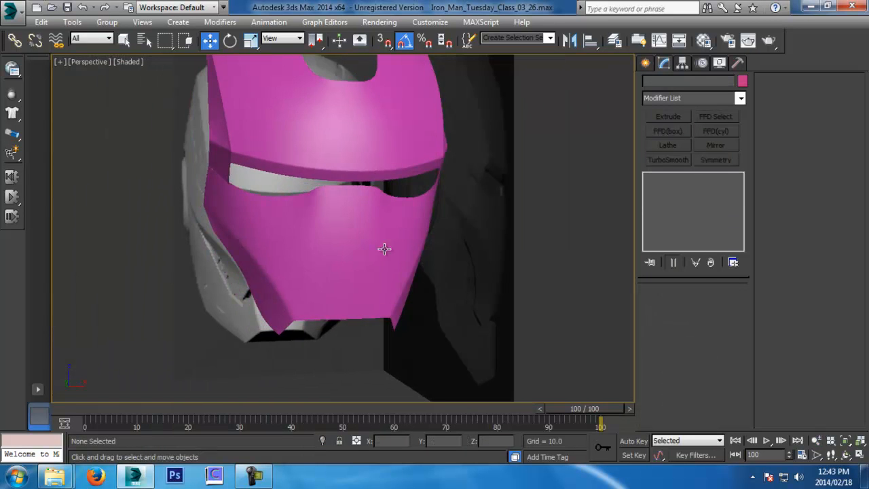
Clone the mouth panel as a copy named Chin_Panel, saving incremental scene versions before and after.
click(384, 249)
key(ctrl+s)
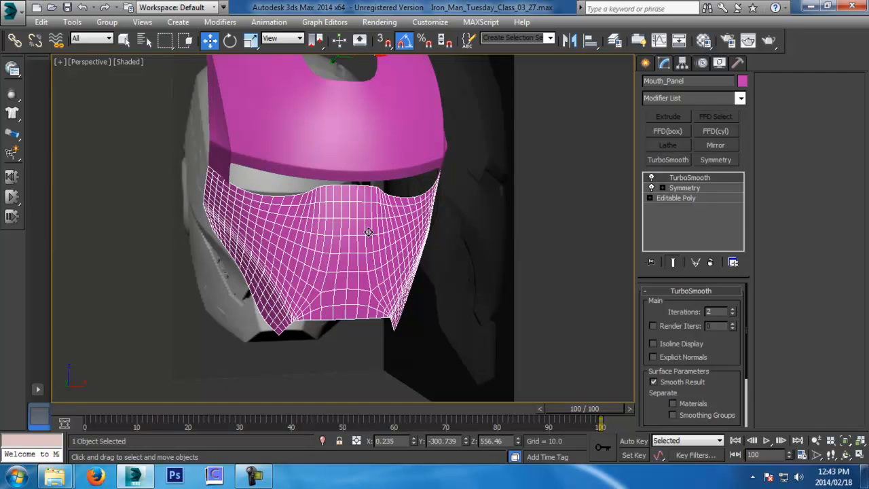
key(ctrl+v)
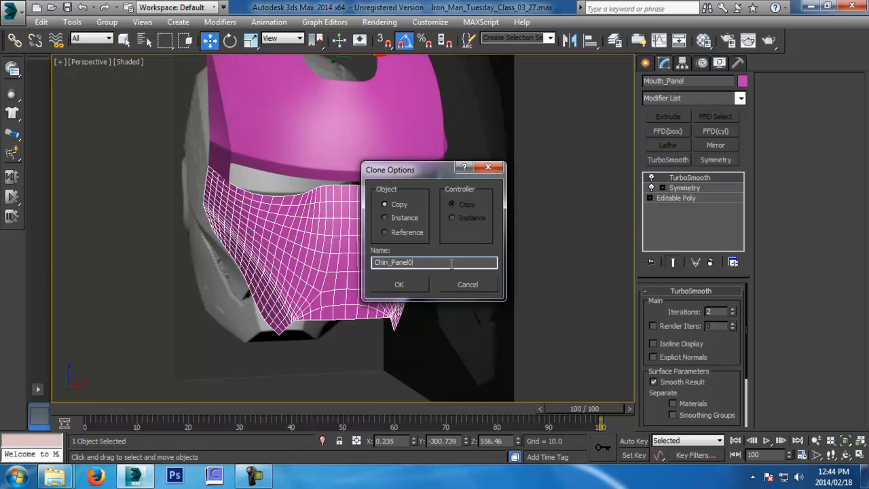
click(410, 286)
mouse_move(409, 285)
alt+middle_down()
mouse_move(460, 256)
mouse_move(434, 229)
alt+middle_up()
mouse_move(305, 221)
middle_down()
mouse_move(391, 274)
mouse_move(452, 253)
mouse_move(447, 243)
middle_up()
key(f)
key(z)
middle_drag(408, 282, 410, 246)
scroll(412, 245, down, 3)
key(ctrl+s)
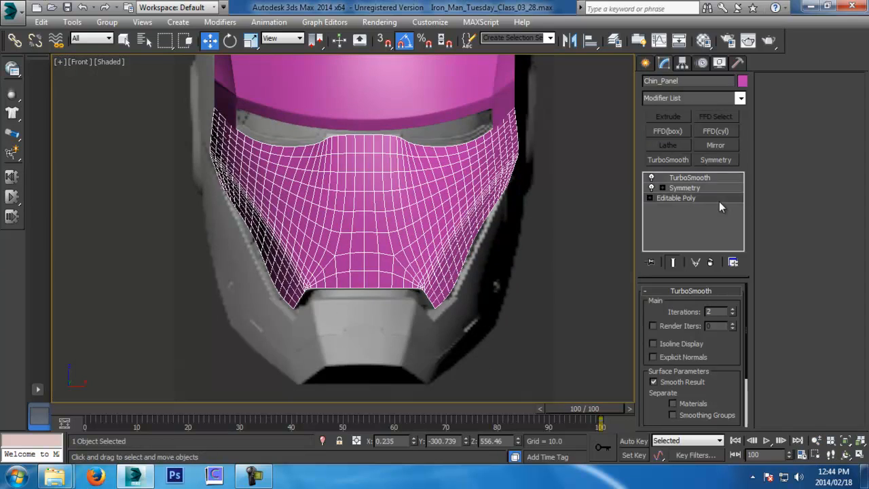
Extrude the Chin_Panel's bottom centre edge a short distance straight down in the front view.
click(707, 199)
middle_drag(370, 321, 373, 302)
scroll(310, 273, up, 2)
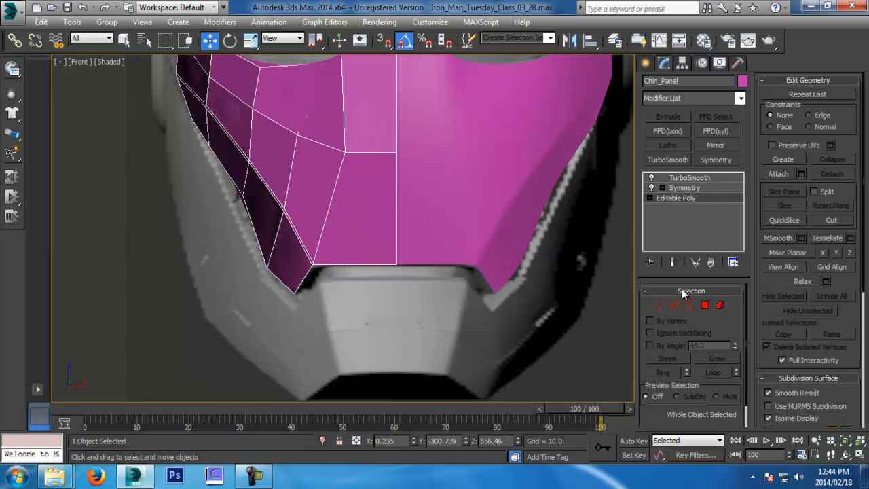
click(671, 307)
click(365, 262)
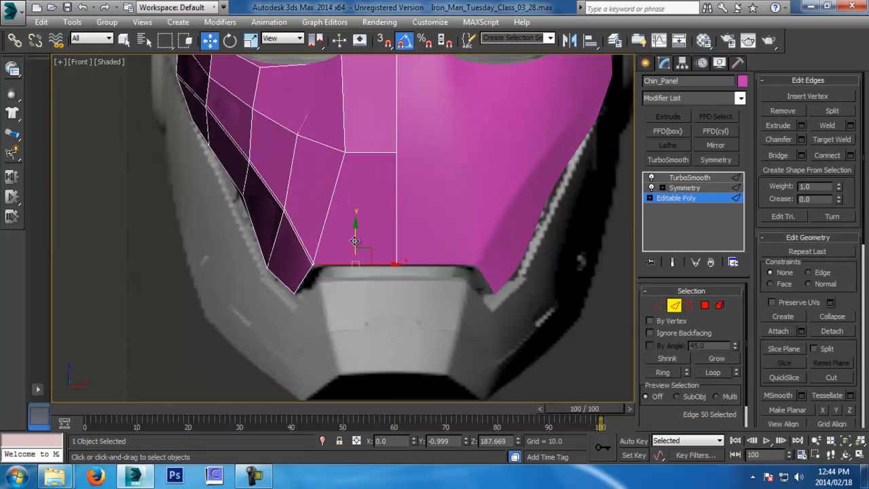
shift+drag(355, 241, 355, 256)
Delete every Chin_Panel polygon except the newly extruded strip below the mouth.
click(705, 305)
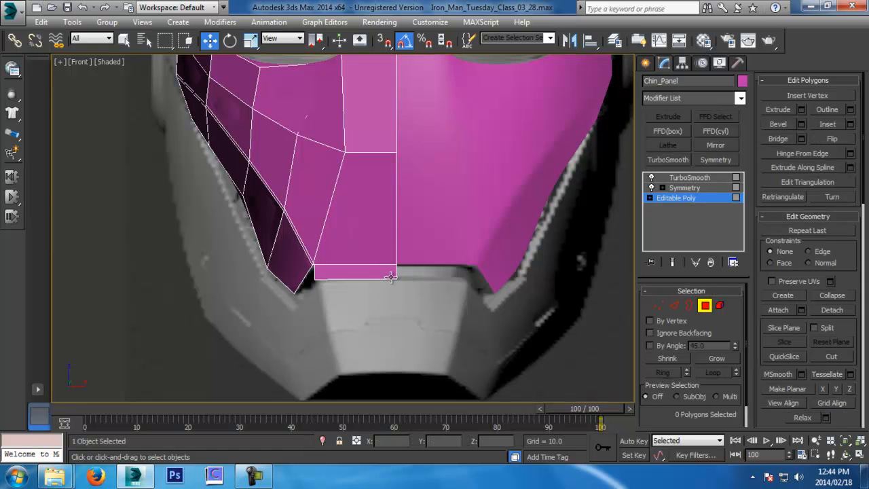
click(390, 275)
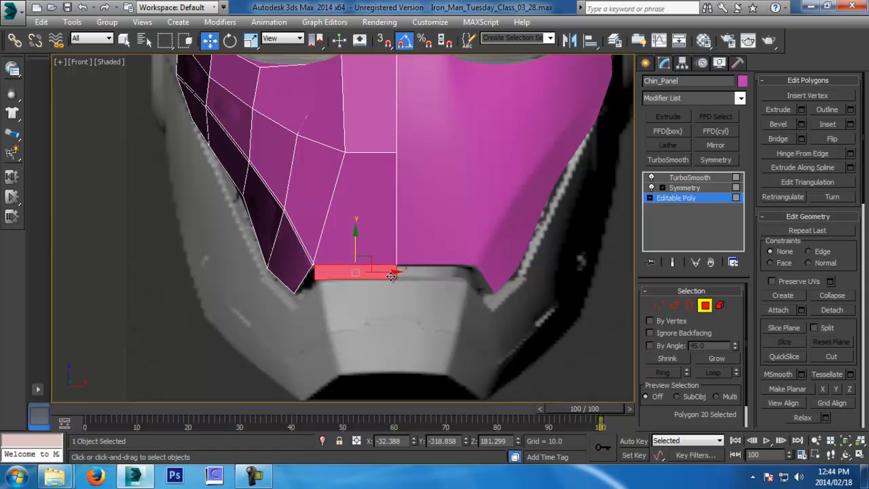
key(ctrl+i)
key(Delete)
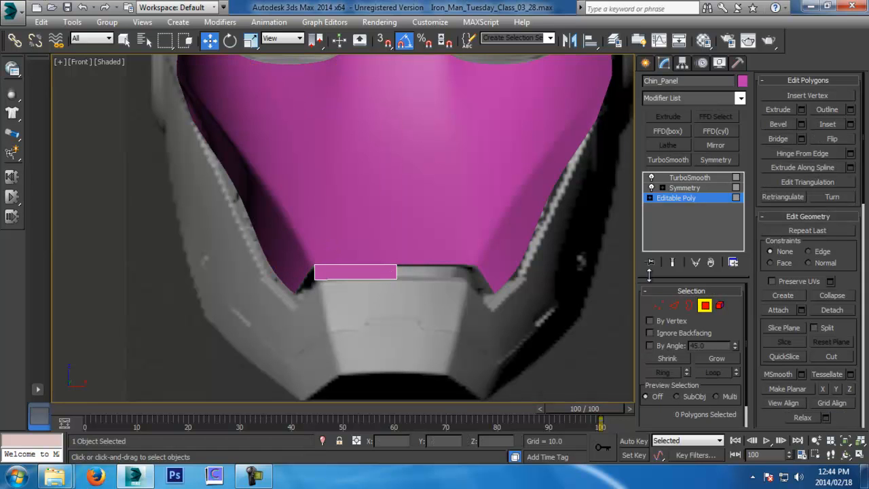
click(706, 304)
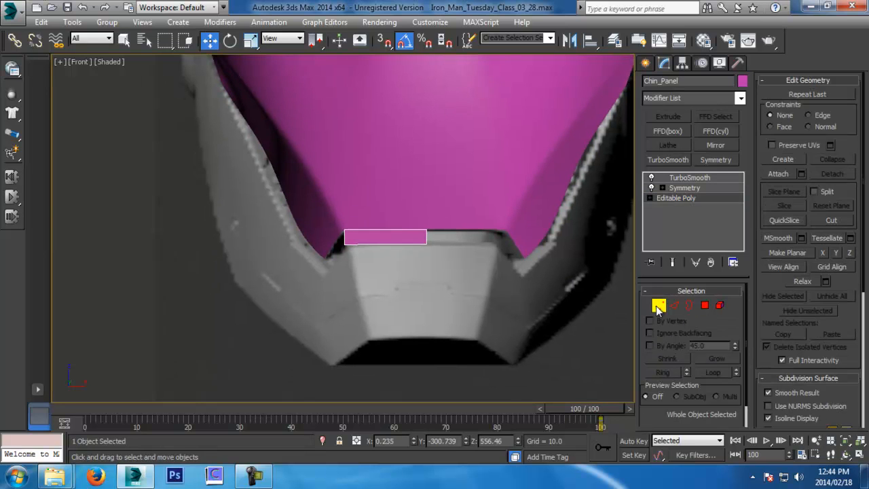
Move the remaining strip down to the top edge of the reference chin plate and align its outer side with the plate's corner.
click(658, 306)
drag(282, 169, 543, 316)
scroll(532, 312, up, 4)
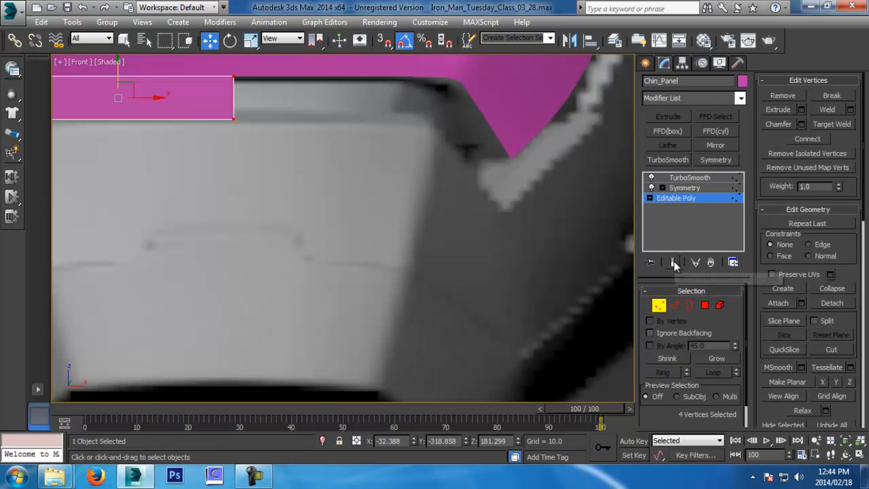
middle_drag(230, 141, 506, 221)
drag(394, 142, 393, 188)
drag(257, 185, 317, 268)
drag(299, 239, 320, 224)
Pull the strip's lower vertices down to the chin plate's bottom edge and taper the outer side inward to match the reference.
drag(265, 224, 551, 304)
middle_drag(553, 307, 525, 136)
scroll(526, 133, down, 2)
drag(413, 65, 430, 216)
drag(306, 213, 411, 257)
middle_drag(430, 222, 430, 269)
drag(300, 255, 680, 414)
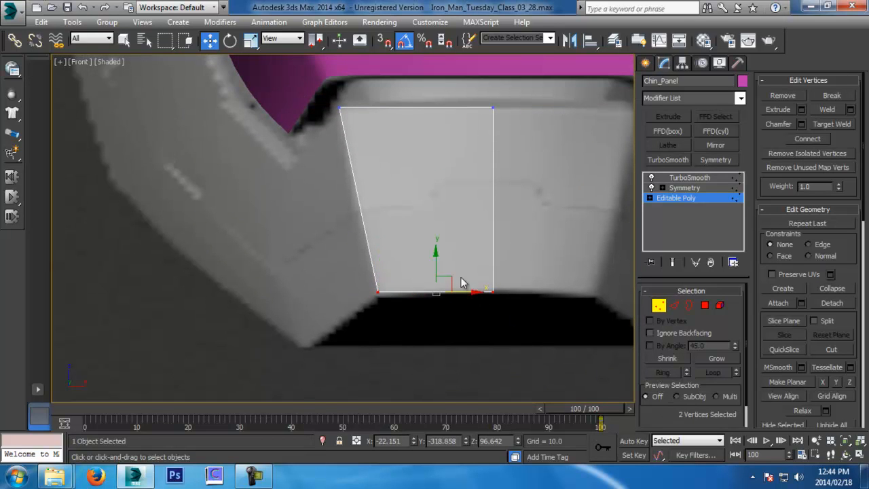
drag(437, 263, 437, 267)
middle_drag(528, 286, 508, 293)
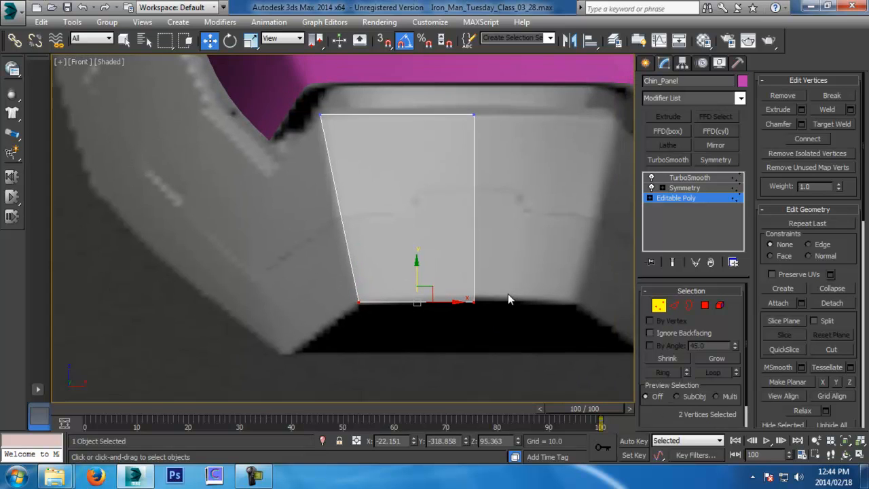
Move the chin polygon's lower and upper vertex pairs back in the side view to follow the reference chin profile.
key(l)
scroll(522, 302, down, 5)
scroll(485, 190, up, 1)
mouse_move(488, 284)
mouse_down()
mouse_move(444, 287)
mouse_move(471, 287)
mouse_up()
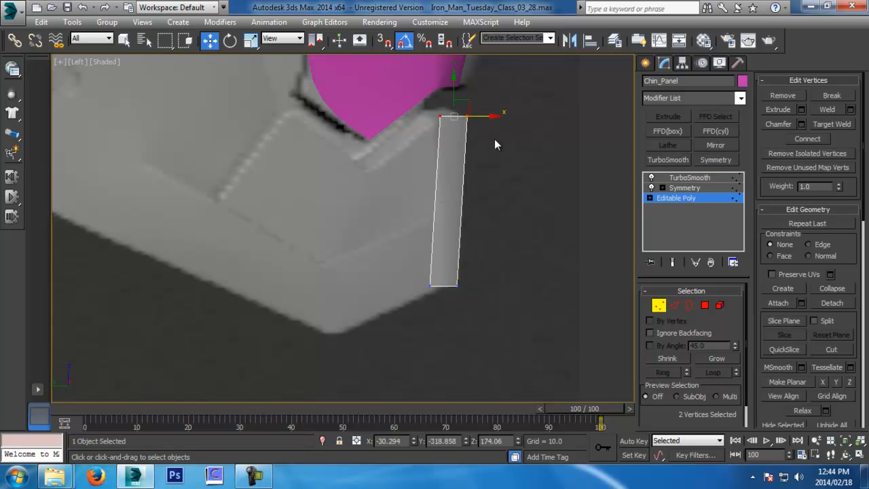
mouse_move(484, 116)
mouse_down()
mouse_move(457, 115)
mouse_move(476, 121)
mouse_up()
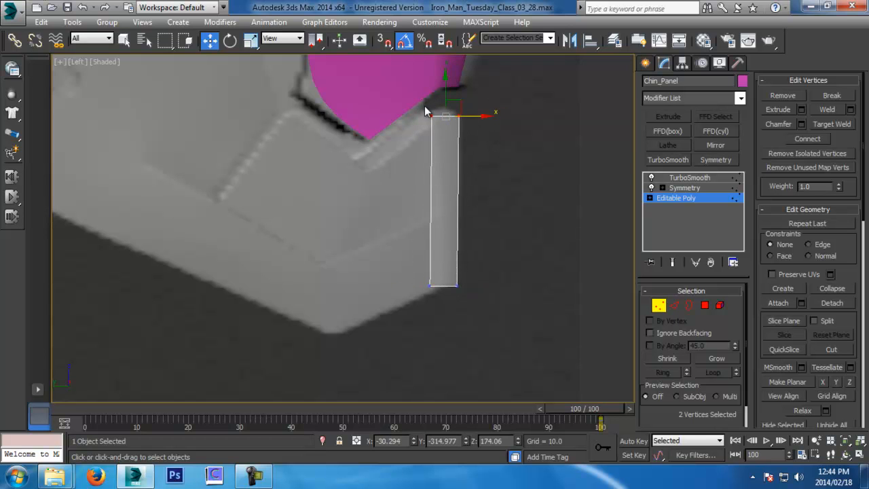
Move the chin polygon's top outer vertex further back, undo the last front-view change, and save the scene incrementally.
drag(424, 105, 439, 143)
key(f)
scroll(414, 201, down, 2)
drag(378, 143, 417, 157)
key(ctrl+z)
key(ctrl+s)
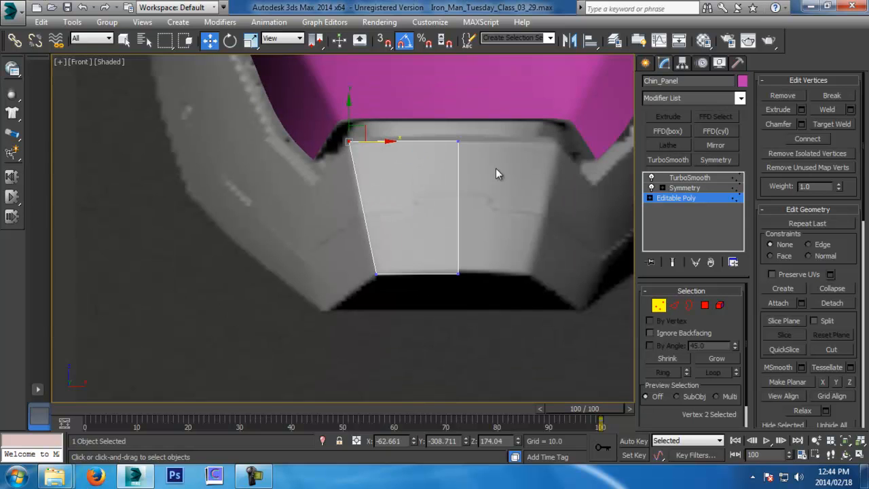
Move the chin polygon's bottom outer vertex further back in the side view to curve the plate.
middle_drag(495, 167, 480, 192)
middle_drag(540, 147, 541, 152)
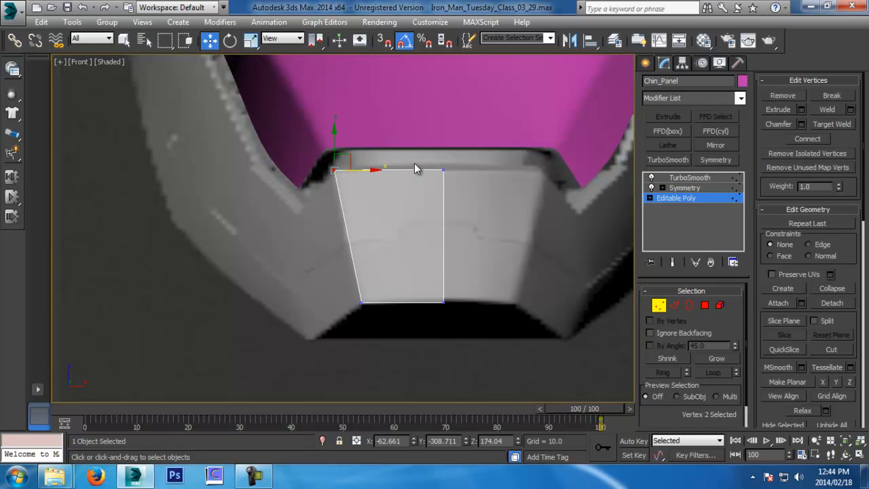
middle_drag(448, 186, 463, 244)
key(l)
scroll(492, 279, down, 2)
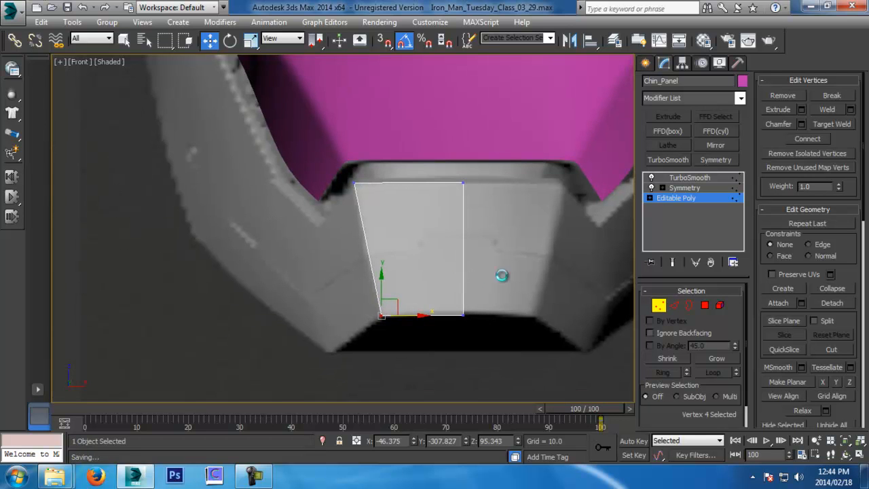
Select the chin polygon's outer vertical edge, leave edge editing, and hide the mouth panel and the upper faceplate.
key(2)
click(387, 282)
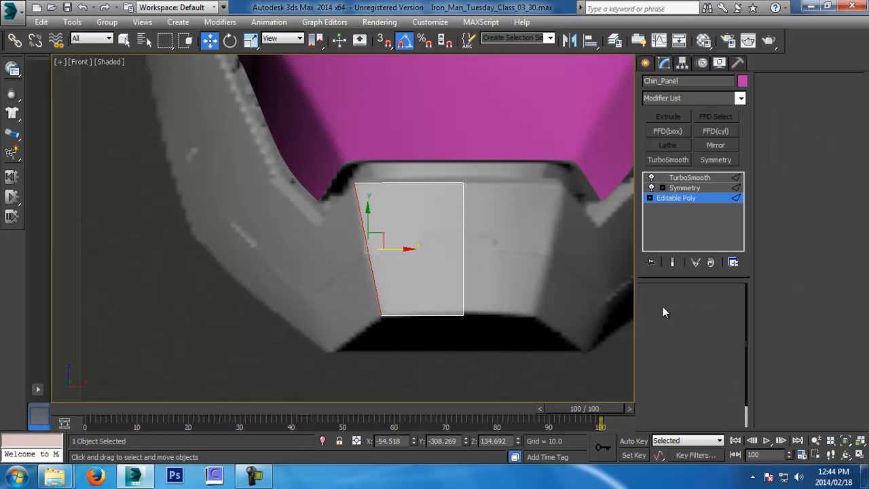
click(673, 310)
scroll(415, 238, down, 4)
middle_drag(416, 237, 430, 342)
click(430, 267)
middle_drag(443, 146, 445, 208)
ctrl+click(441, 182)
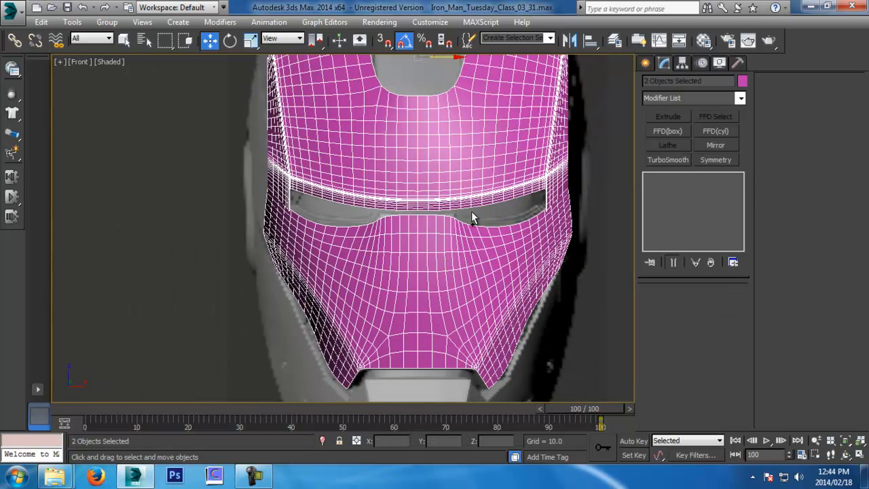
right_click(467, 212)
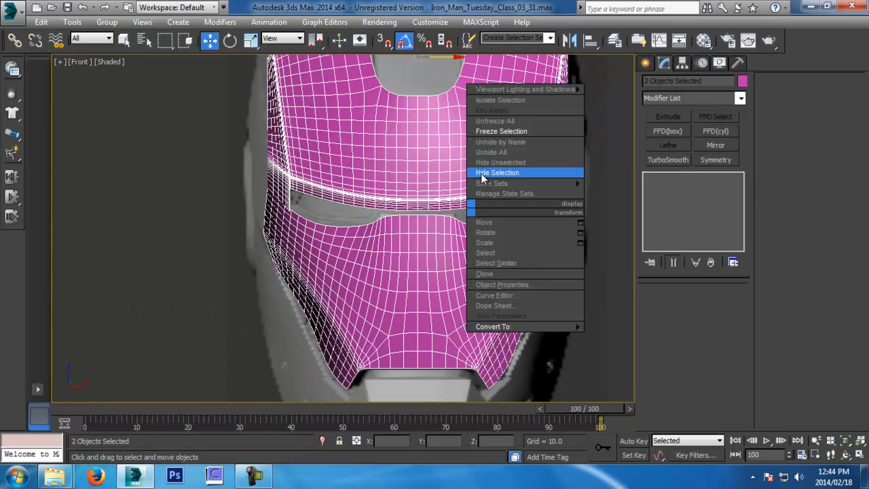
click(482, 178)
Save the scene incrementally and extrude the Chin_Panel's outer vertical edge backward and down along the jaw in the side view.
click(435, 386)
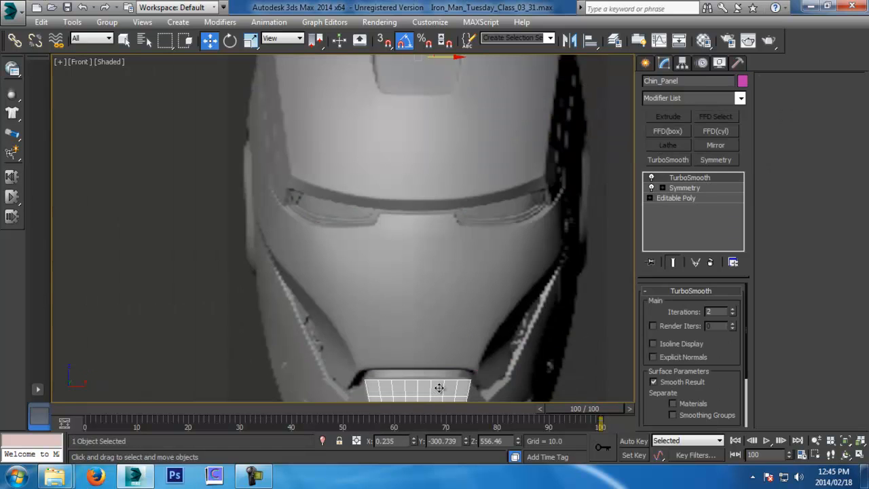
middle_drag(435, 386, 451, 282)
key(l)
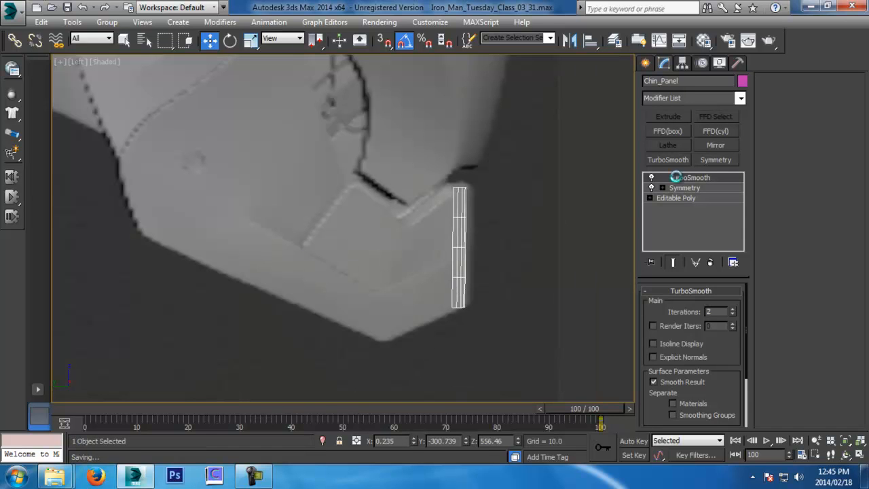
key(ctrl+s)
click(677, 198)
click(674, 304)
middle_drag(454, 268, 462, 266)
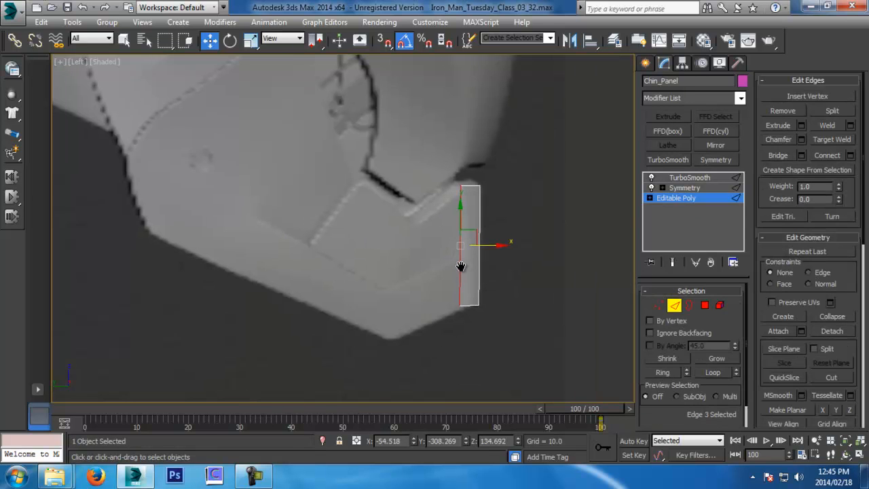
shift+drag(469, 230, 435, 254)
scroll(434, 274, up, 1)
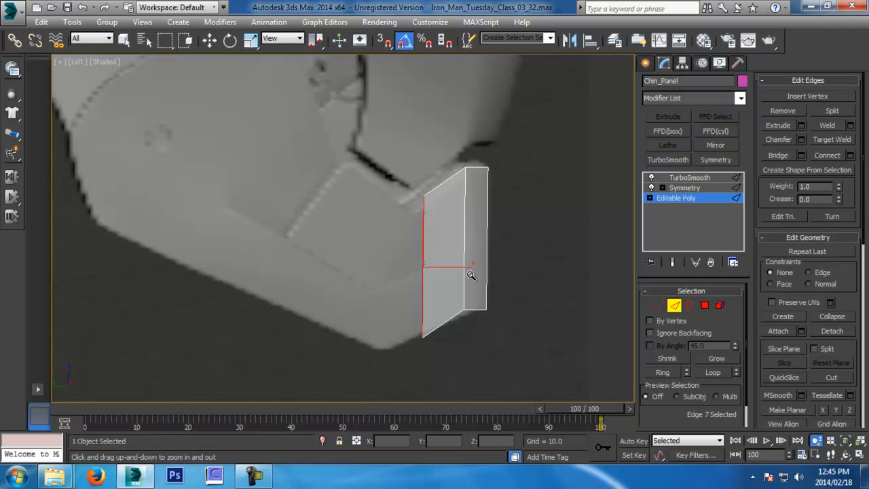
In the side view, move Chin_Panel's outer top vertex back and down, and its outer bottom vertex to the chin's lowest corner.
click(658, 304)
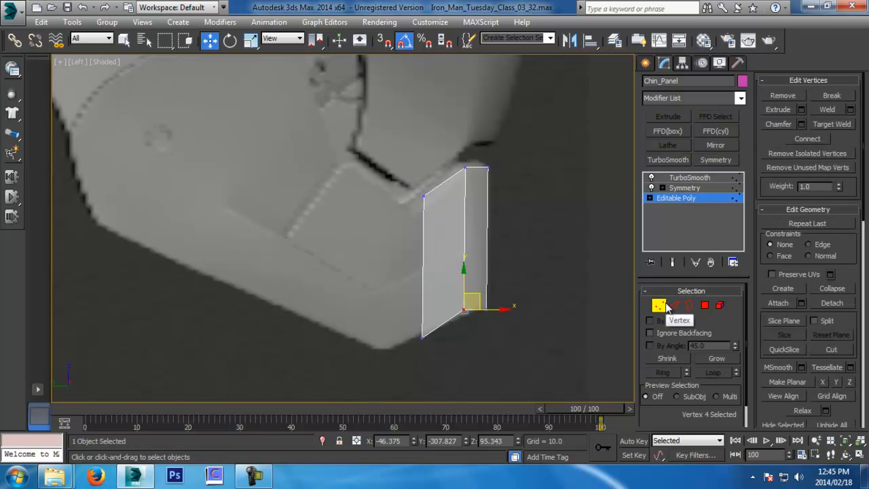
middle_drag(307, 228, 311, 224)
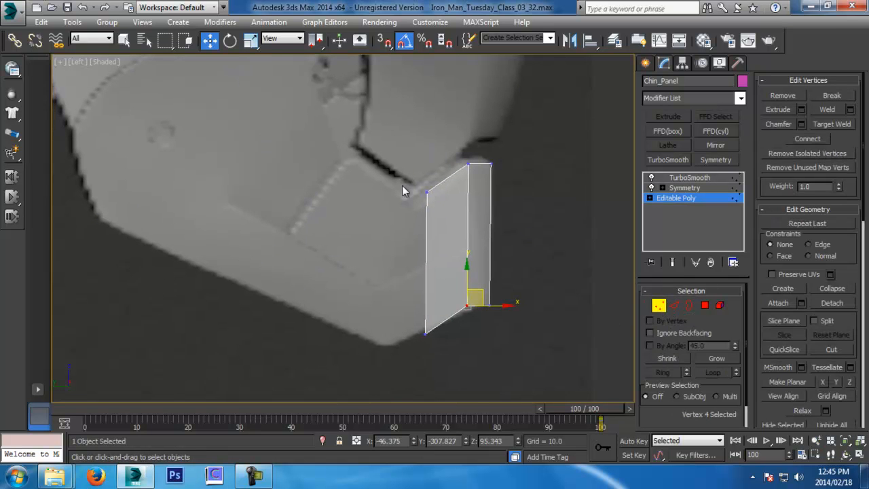
click(426, 193)
drag(441, 183, 431, 206)
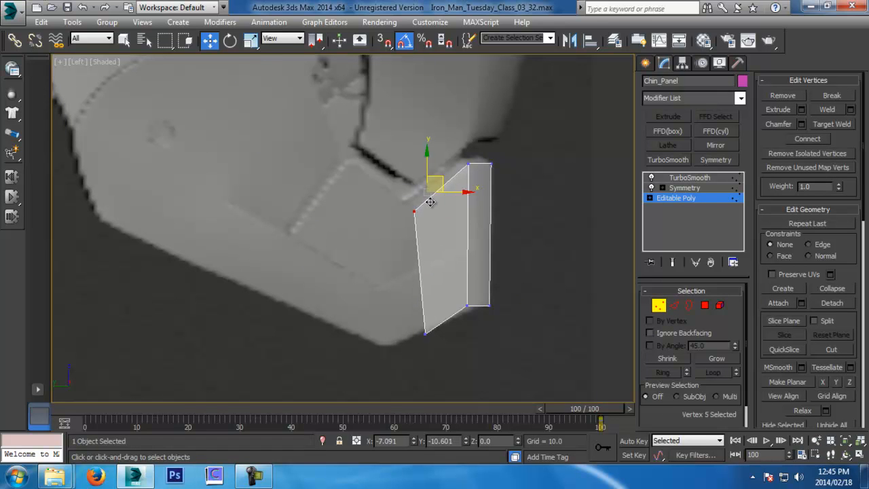
click(424, 332)
drag(440, 327, 403, 342)
middle_drag(415, 310, 418, 327)
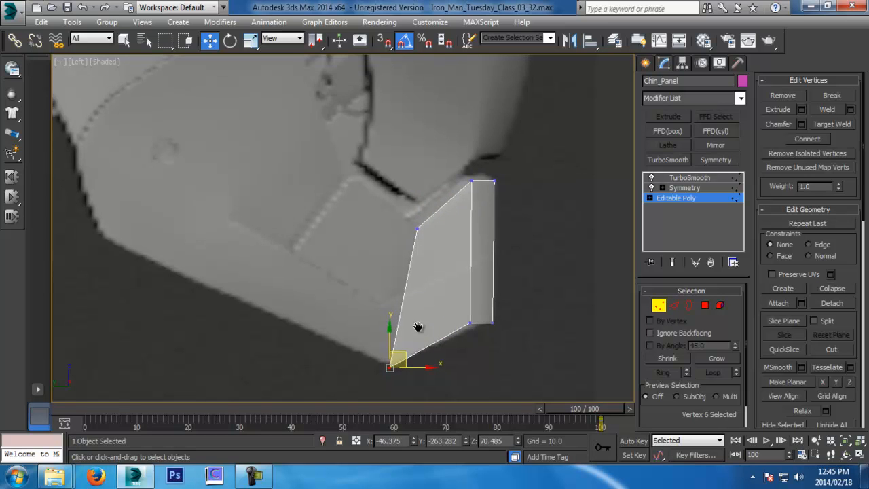
In the front view, move both outer vertices outward, shift the bottom one further to the jawline, and save incrementally.
ctrl+drag(432, 265, 432, 271)
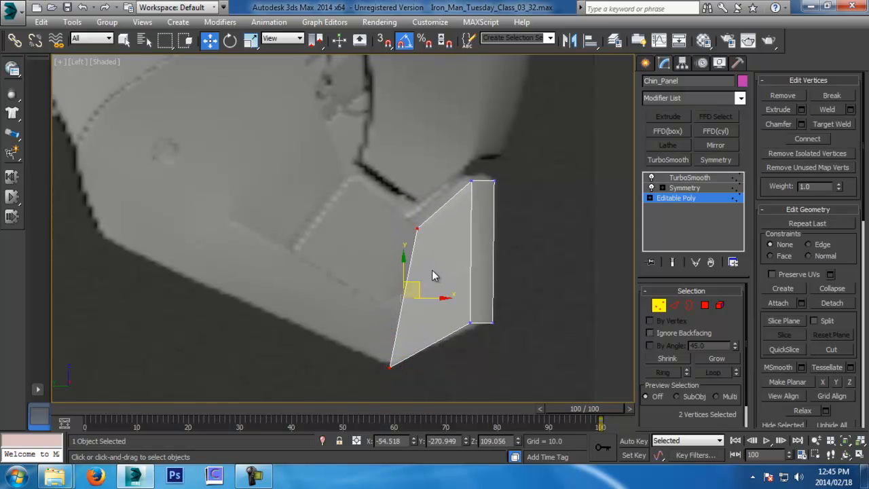
key(f)
scroll(389, 265, up, 5)
drag(389, 265, 371, 263)
alt+click(332, 202)
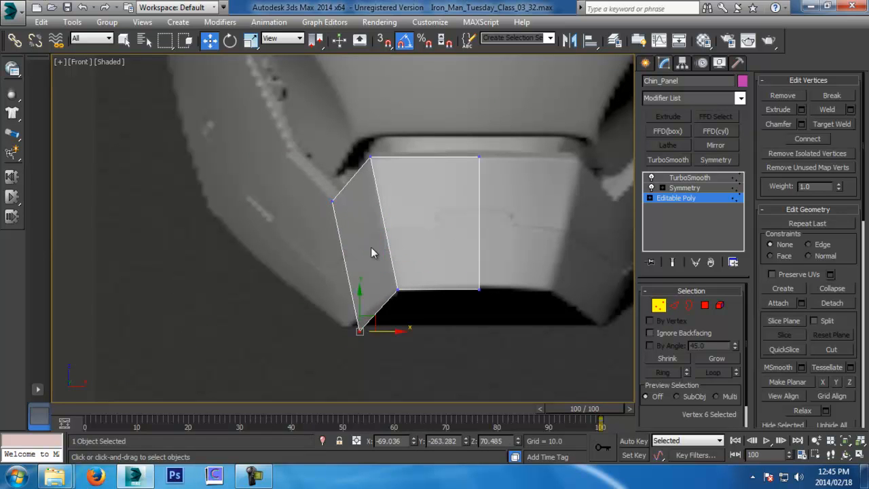
drag(380, 331, 362, 331)
scroll(463, 330, down, 2)
middle_drag(463, 329, 453, 348)
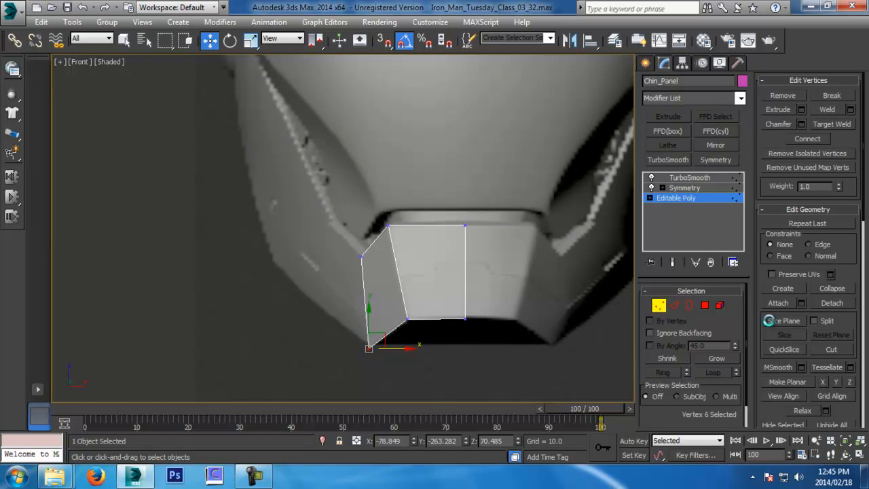
Extrude the Chin_Panel's outer edge backward and up along the jaw in the side view.
click(674, 306)
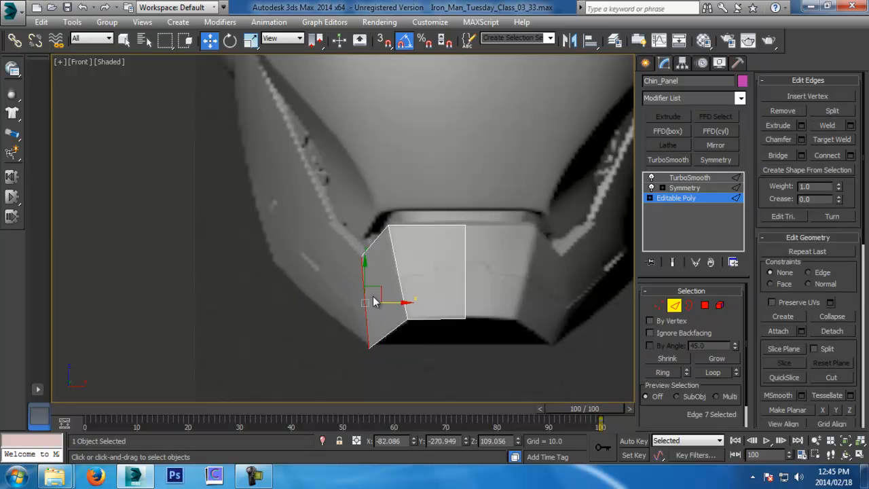
key(l)
scroll(427, 302, down, 3)
middle_drag(412, 279, 448, 388)
middle_drag(430, 251, 415, 156)
scroll(426, 309, up, 2)
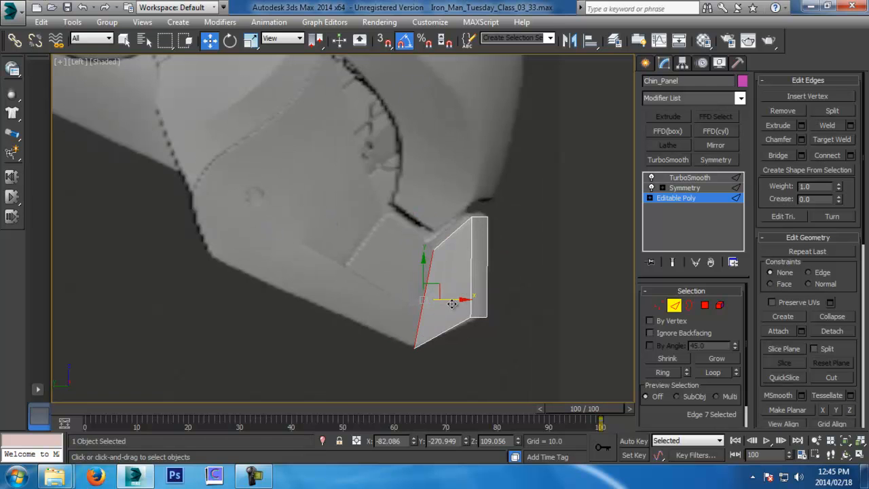
scroll(407, 278, up, 4)
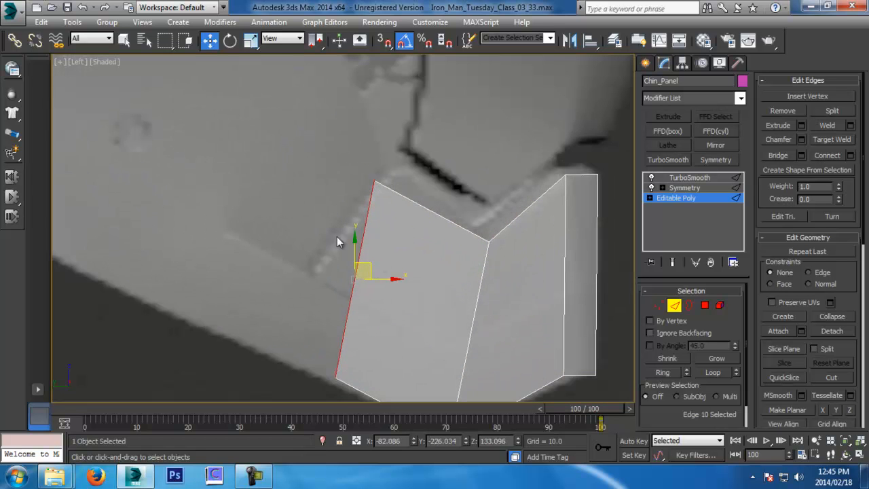
middle_drag(353, 242, 358, 220)
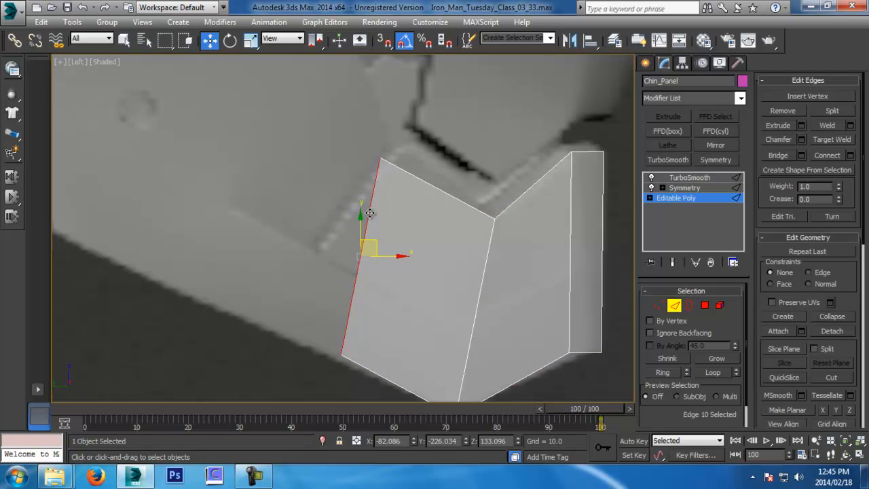
Rotate the new outer edge to match the slanted panel seam and move it further back along the jaw.
key(e)
drag(380, 222, 384, 234)
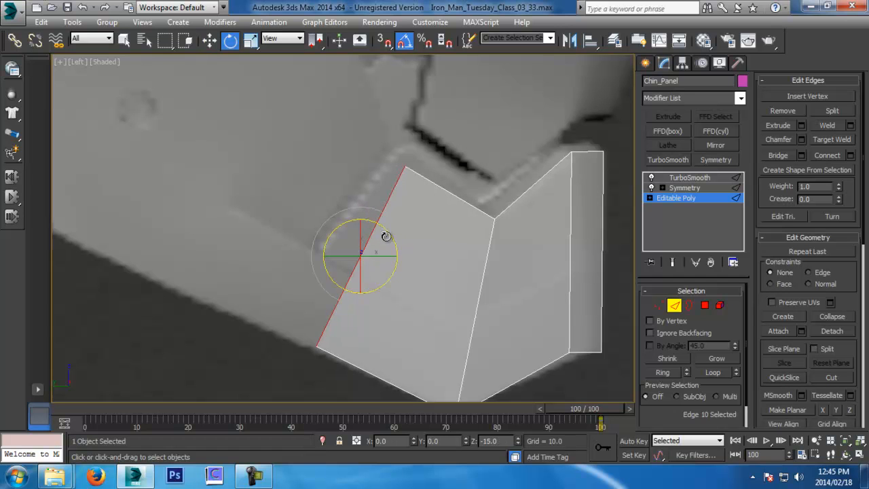
key(ctrl+z)
key(w)
drag(377, 243, 339, 225)
scroll(358, 197, down, 2)
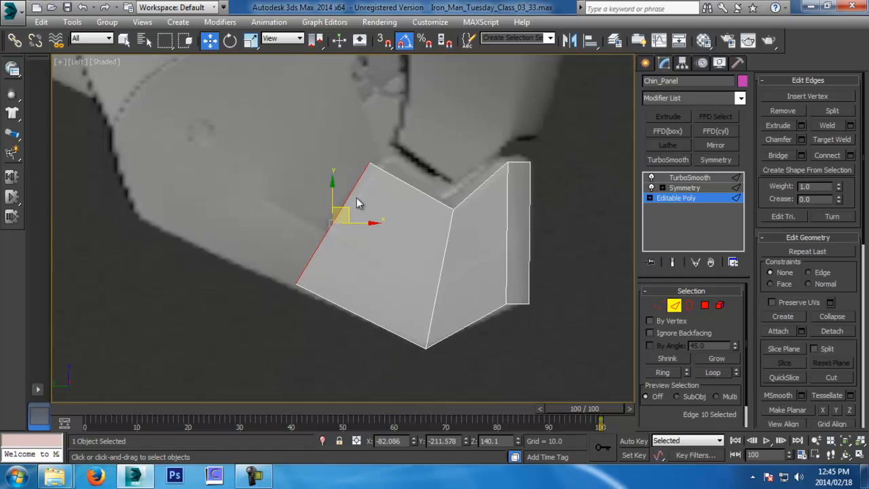
key(ctrl+z)
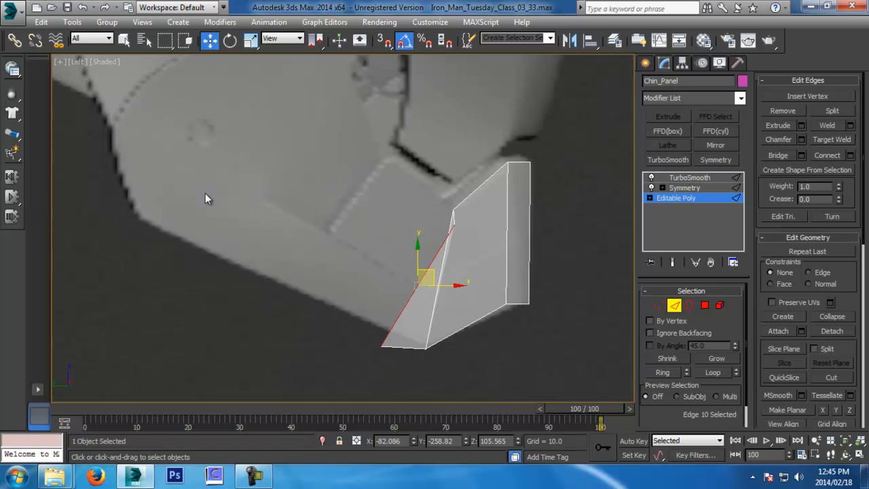
key(ctrl+y)
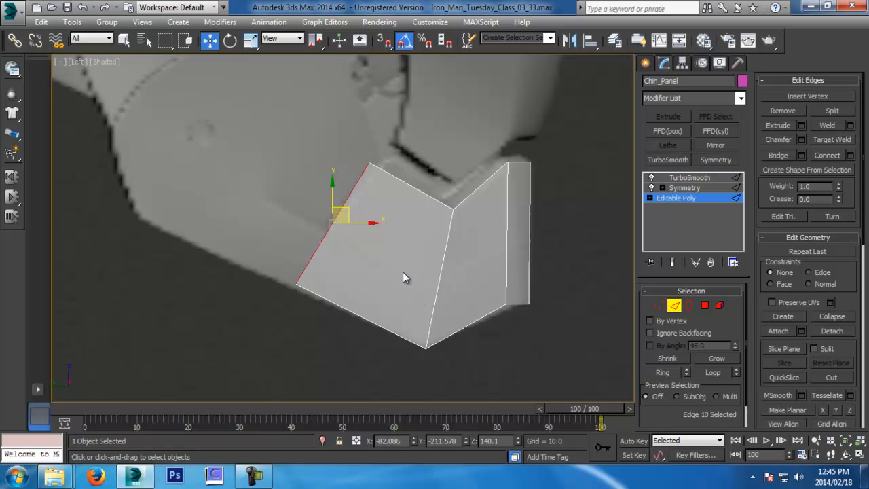
middle_drag(409, 280, 417, 286)
Move the rearmost top vertex slightly up and forward to the end of the dotted seam in the side view.
click(657, 307)
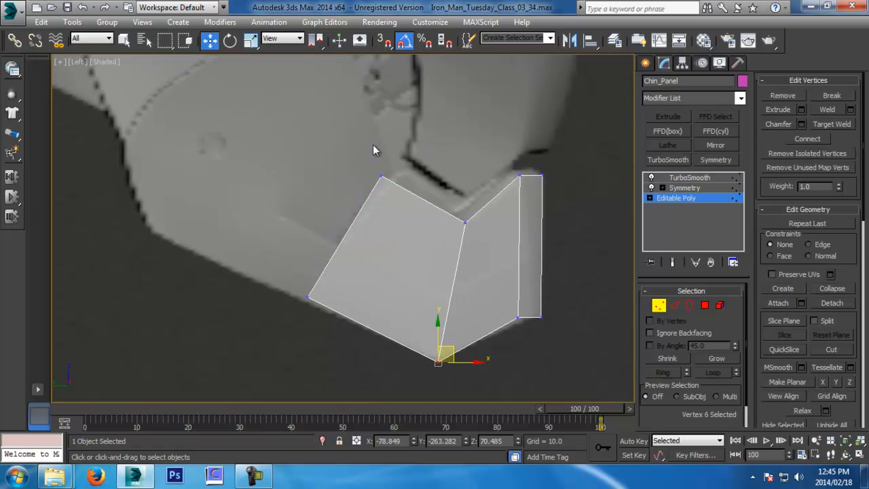
click(382, 178)
scroll(406, 158, up, 3)
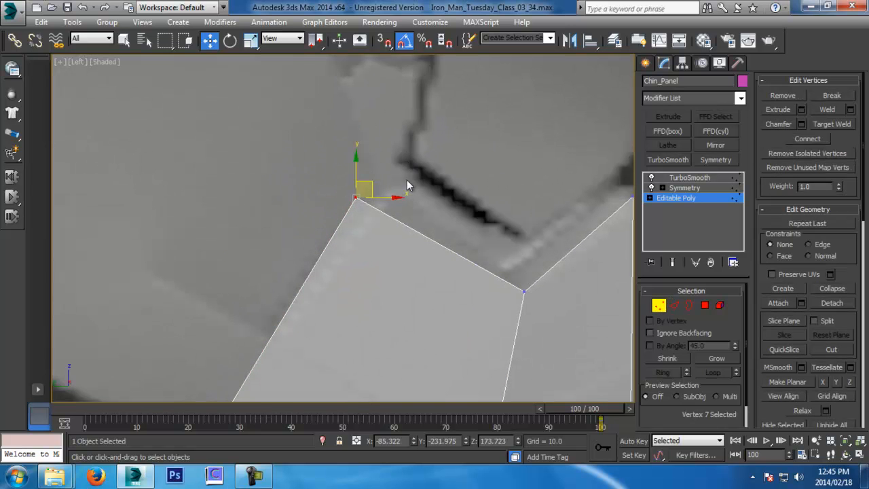
drag(373, 185, 382, 179)
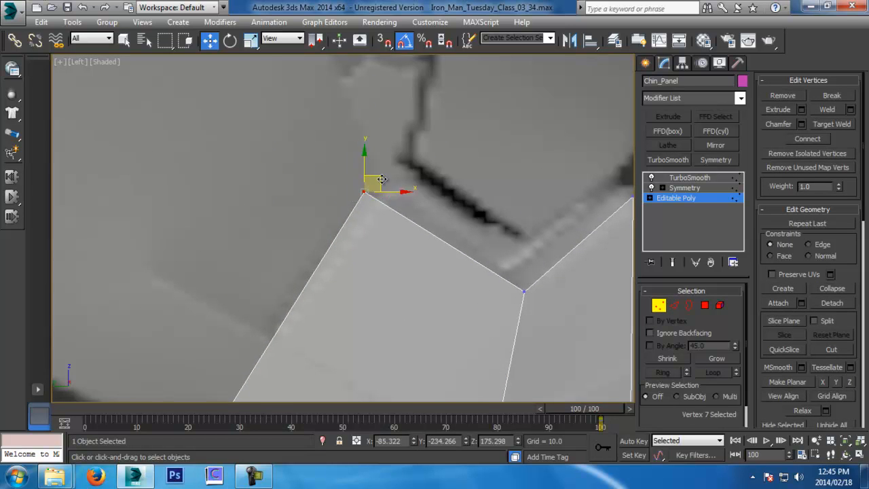
scroll(413, 239, down, 3)
middle_drag(427, 303, 388, 303)
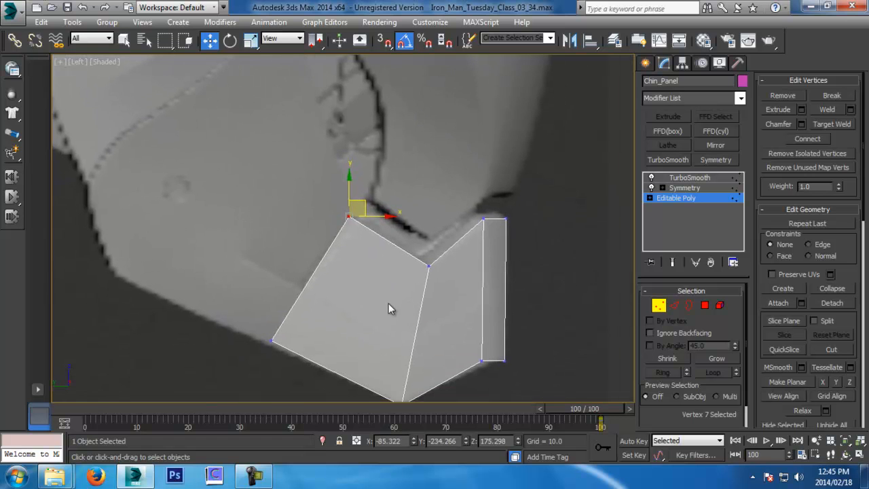
Nudge the upper vertex at the notch below the mouth into place and save the scene incrementally.
click(426, 265)
drag(449, 268, 449, 270)
middle_drag(426, 325, 431, 268)
key(ctrl+s)
Move the two rearmost vertices outward in the front view, shift the bottom one further to the jaw outline, and save incrementally.
drag(266, 262, 286, 272)
ctrl+drag(332, 143, 374, 186)
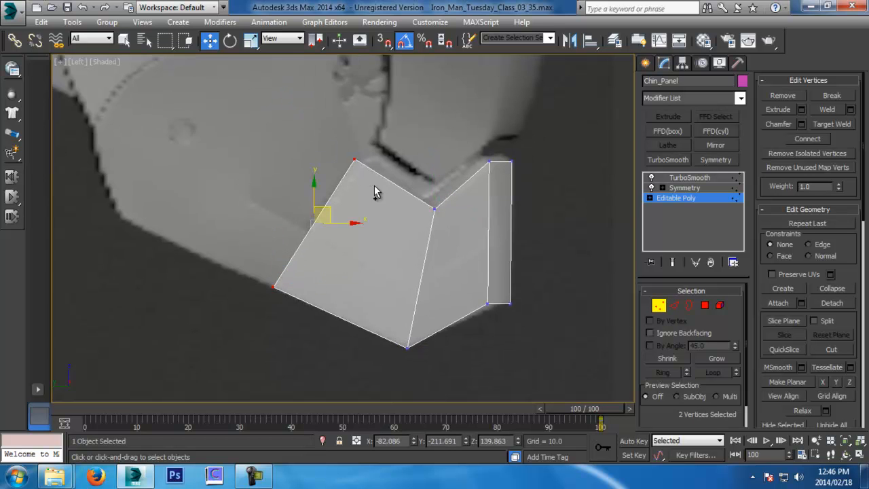
key(f)
scroll(366, 241, up, 4)
drag(367, 236, 353, 235)
alt+drag(313, 153, 342, 200)
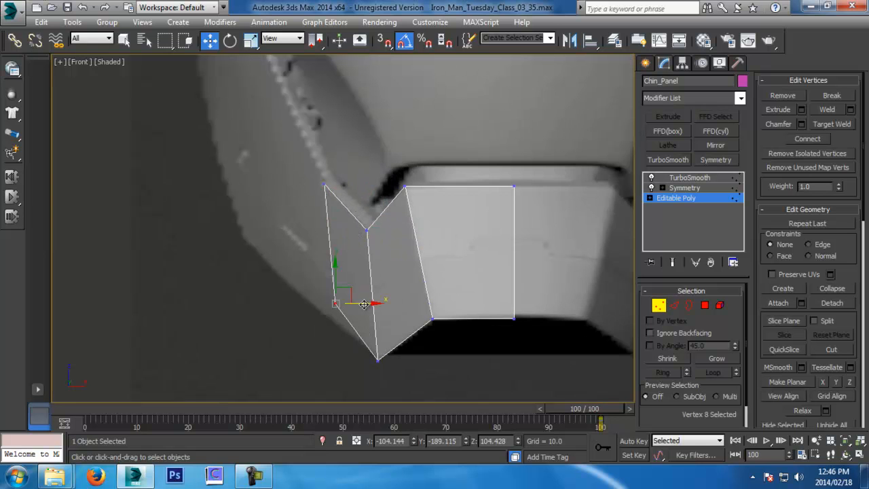
drag(364, 306, 336, 306)
middle_drag(378, 274, 335, 347)
scroll(333, 306, down, 3)
Isolate the Chin_Panel with its rear edge selected and view it in the maximized perspective viewport.
click(674, 307)
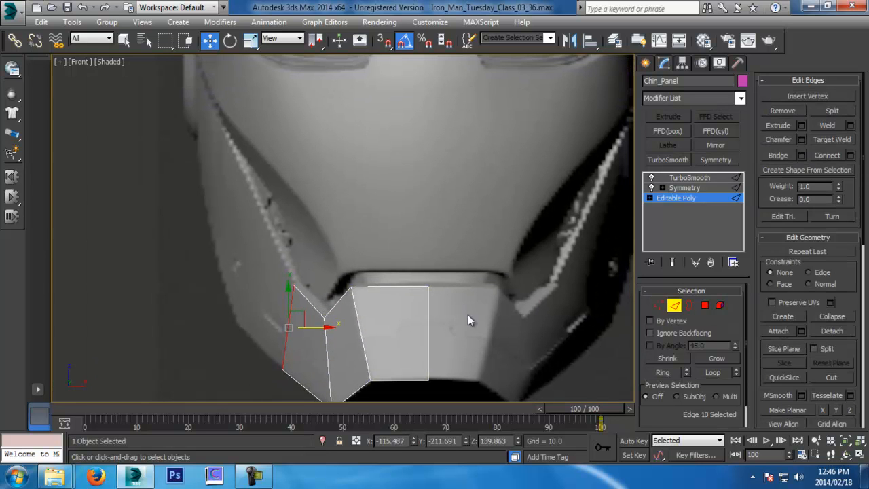
key(l)
middle_drag(378, 240, 421, 305)
key(alt+q)
key(alt+w)
right_click(432, 296)
key(alt+w)
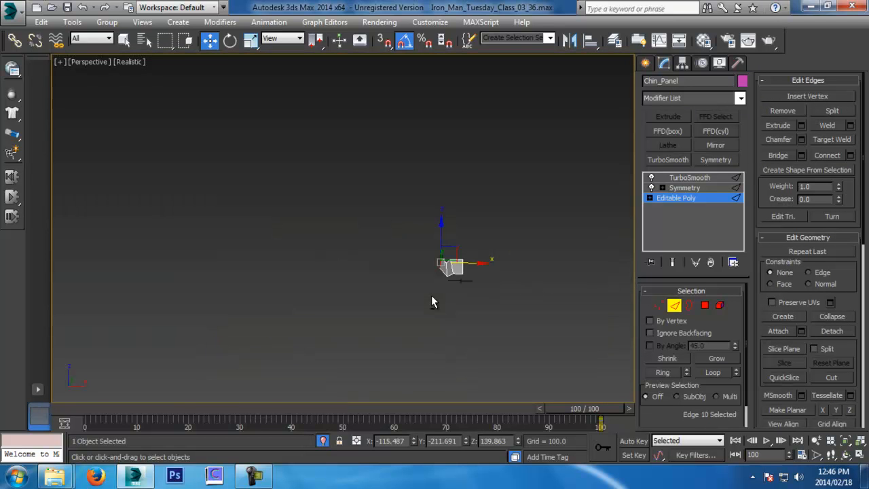
key(z)
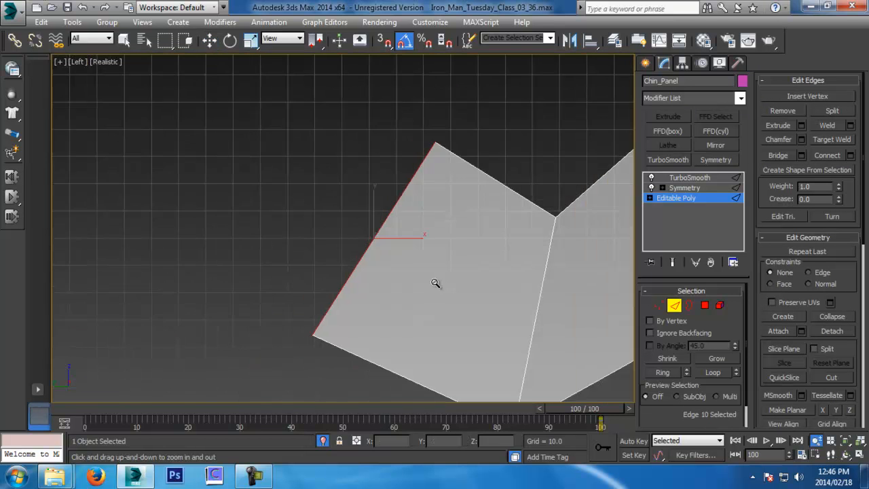
Return to the left view, unhide all objects, and set the viewport to Shaded display.
key(l)
right_click(435, 312)
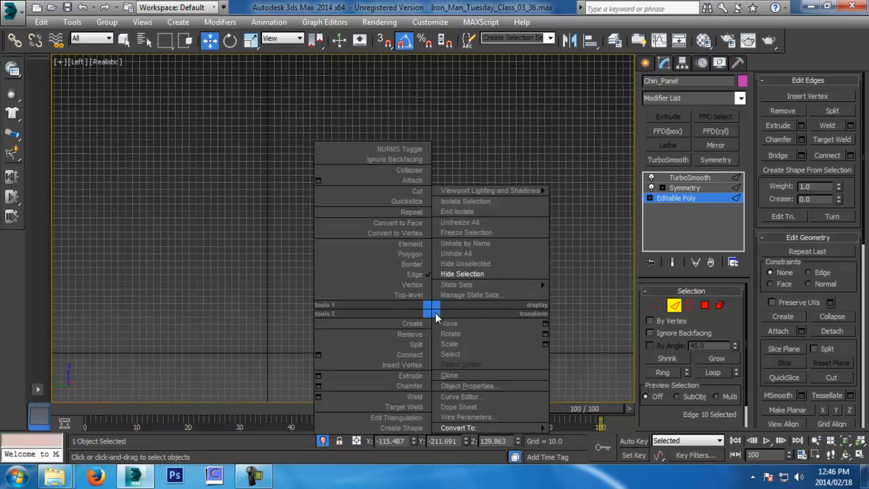
click(446, 262)
click(106, 62)
click(136, 87)
middle_drag(493, 296, 492, 297)
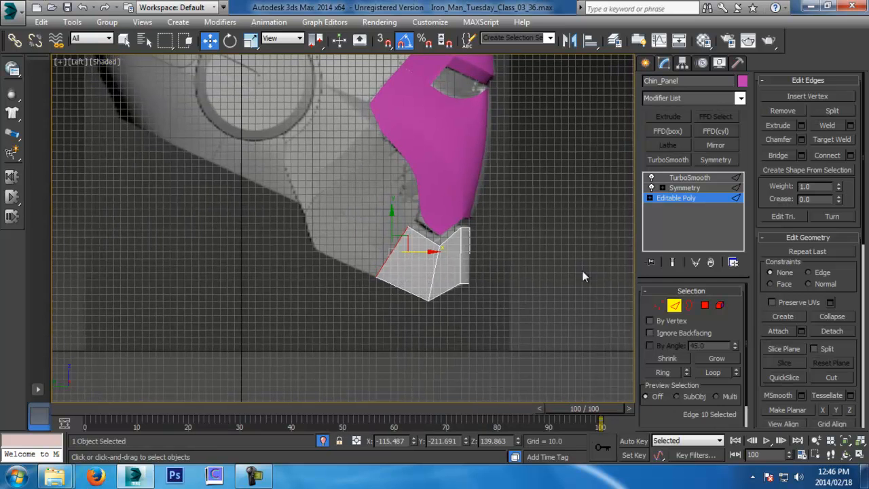
Leave edge editing, hide the magenta faceplate pieces covering the side reference, and turn off the viewport grid.
click(674, 310)
click(423, 134)
middle_drag(490, 155, 479, 243)
ctrl+click(463, 135)
right_click(463, 145)
click(495, 110)
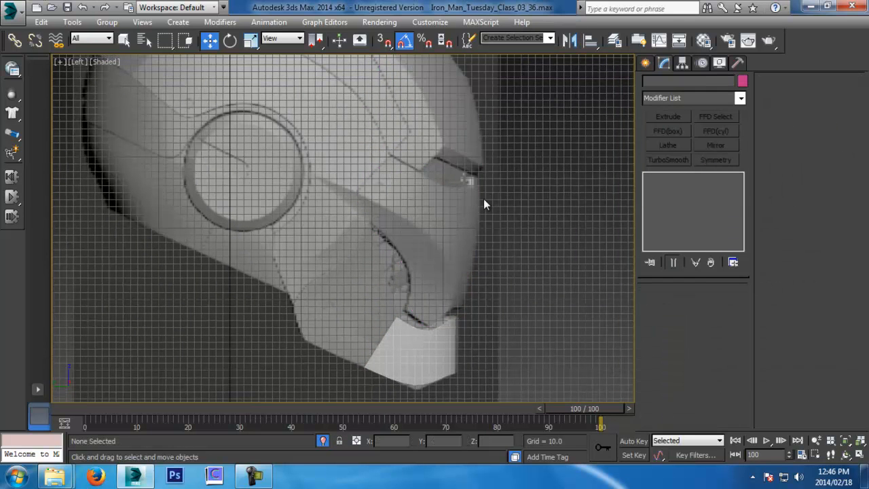
text(hg)
click(795, 66)
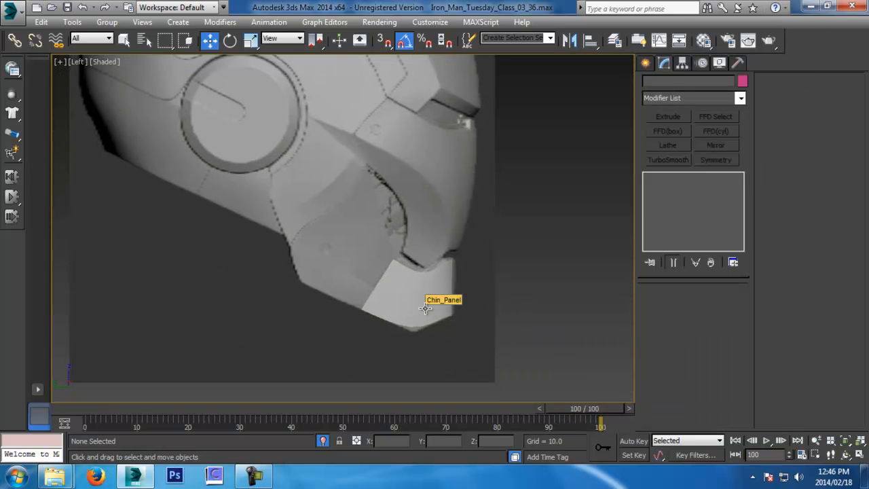
Select the Chin_Panel, save the scene incrementally, and return to edge editing on its Editable Poly level.
click(424, 308)
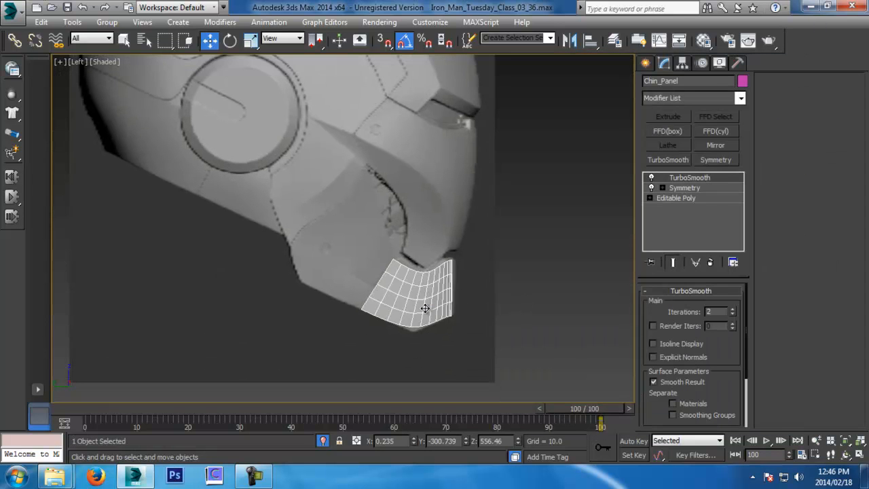
key(z)
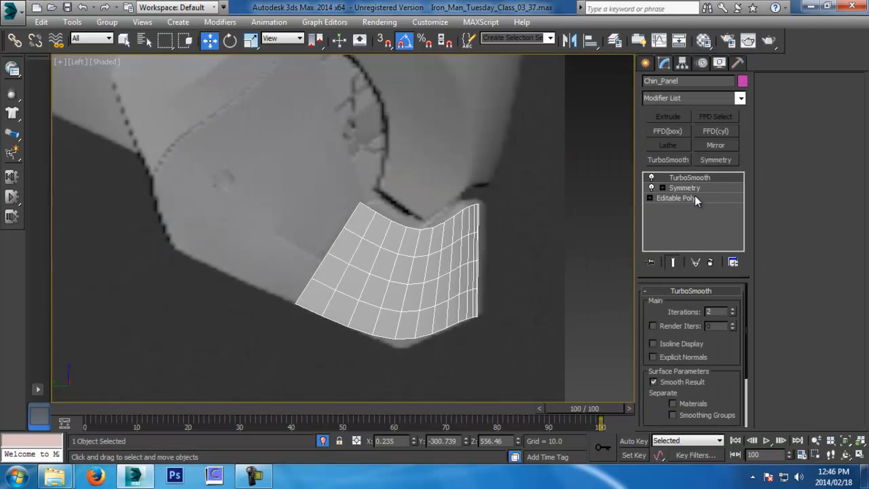
click(696, 197)
key(2)
middle_drag(533, 280, 545, 330)
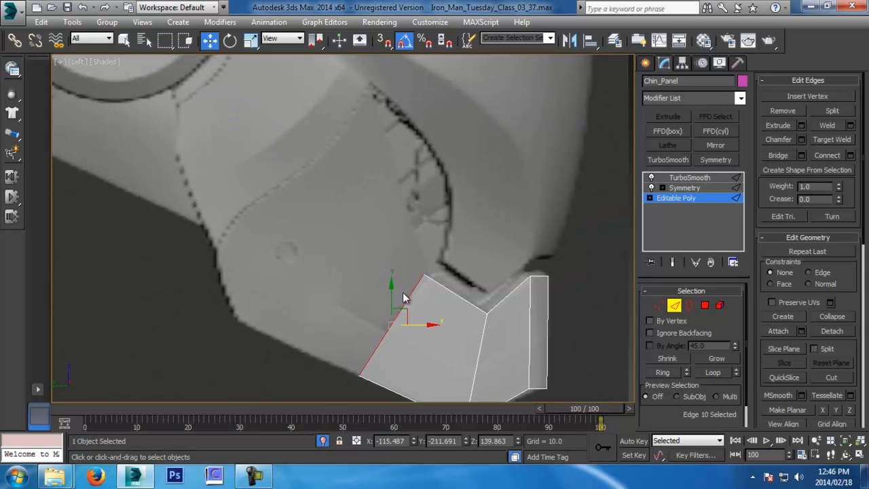
Try extruding the rear edge repeatedly along the jaw and up across the cheek toward the eye, and undo the extrusions.
shift+drag(408, 312, 571, 133)
middle_drag(551, 173, 519, 248)
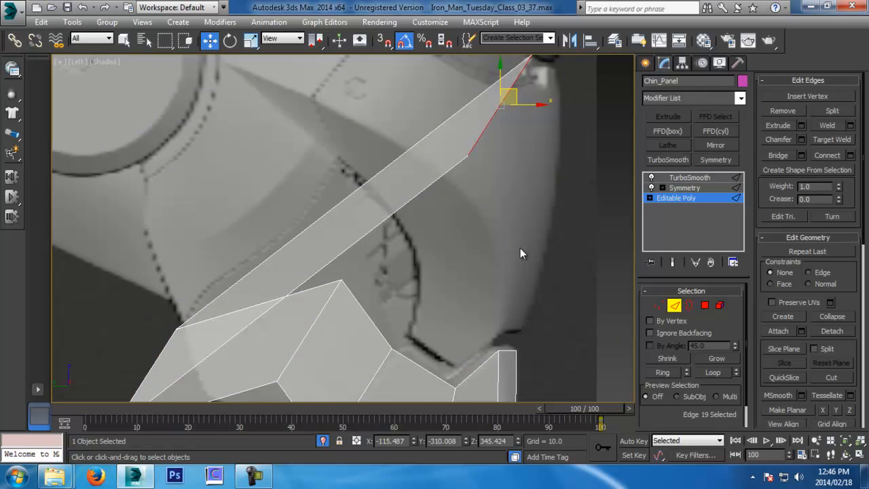
key(ctrl+z)
key(ctrl+z)
key(ctrl+z)
Extrude the Chin_Panel's rear edge back along the jawline to the rear jaw corner in the side view.
middle_drag(461, 291, 465, 172)
shift+drag(384, 260, 265, 206)
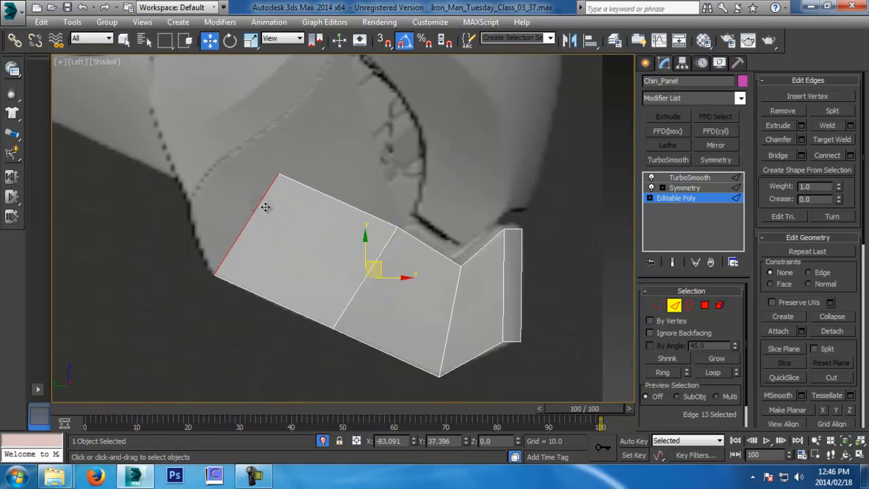
middle_drag(302, 213, 341, 256)
Move the new segment's top rear vertex up and forward toward the cheek opening, and save the scene incrementally.
click(658, 305)
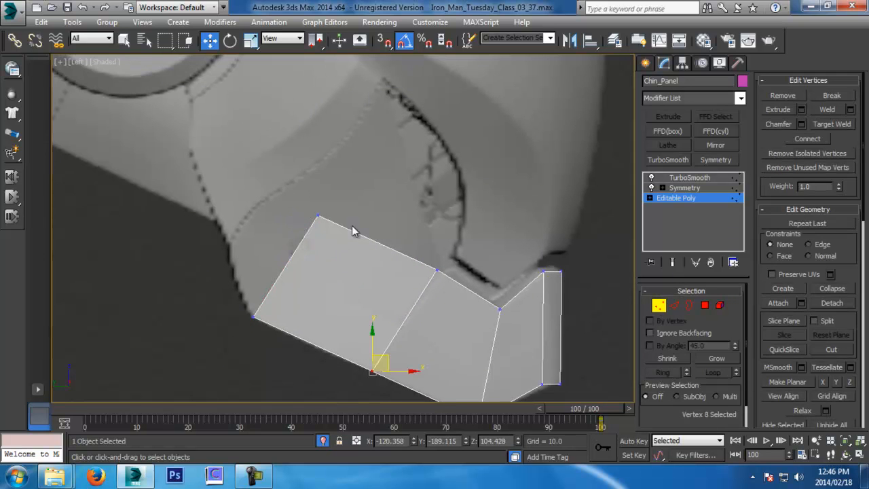
click(318, 217)
drag(336, 202, 428, 165)
middle_drag(454, 149, 455, 163)
key(ctrl+s)
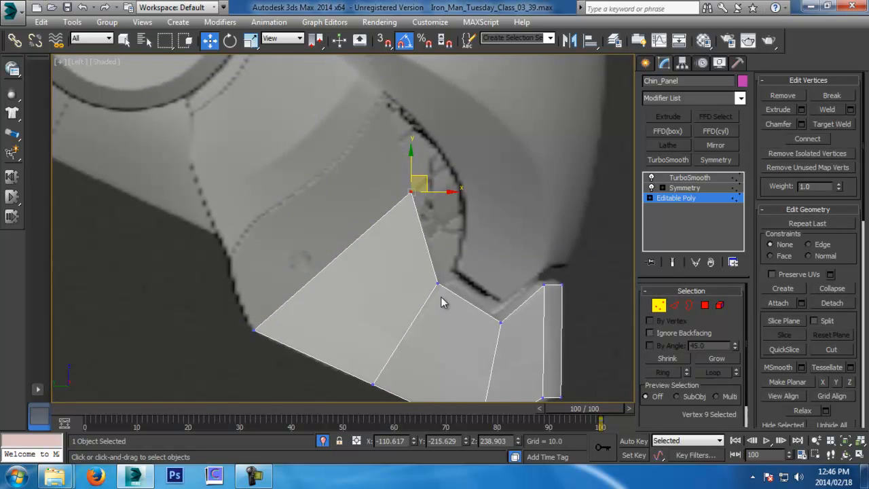
Move the Chin_Panel's upper jaw vertex slightly forward, and extrude the rear edge up and back toward the cheek seam.
drag(460, 292, 460, 293)
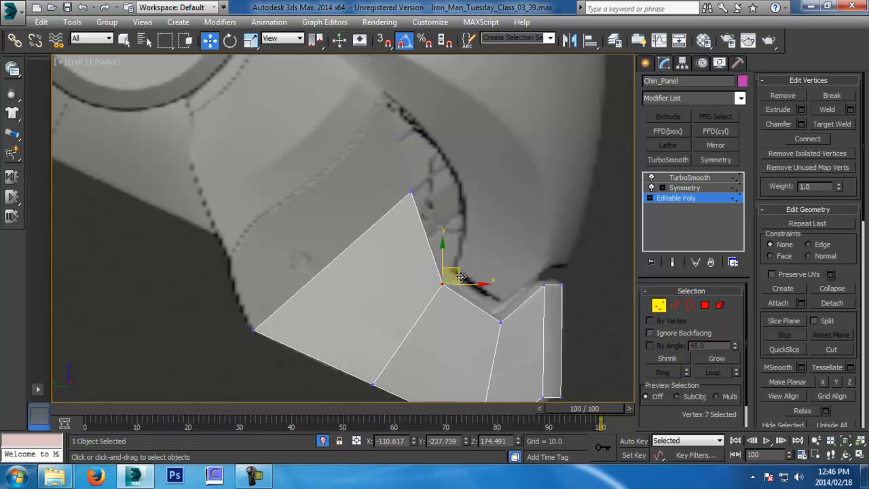
click(674, 305)
middle_drag(384, 151, 395, 178)
shift+drag(363, 272, 334, 200)
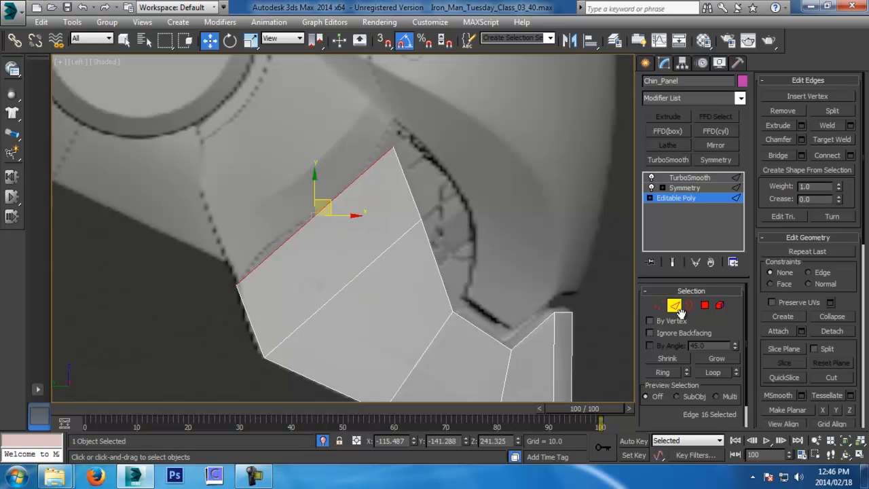
Move the new segment's upper and lower rear vertices onto the cheek opening and jaw outline in the side view, and save incrementally.
click(662, 307)
scroll(485, 212, up, 2)
drag(348, 115, 372, 163)
middle_drag(384, 150, 394, 202)
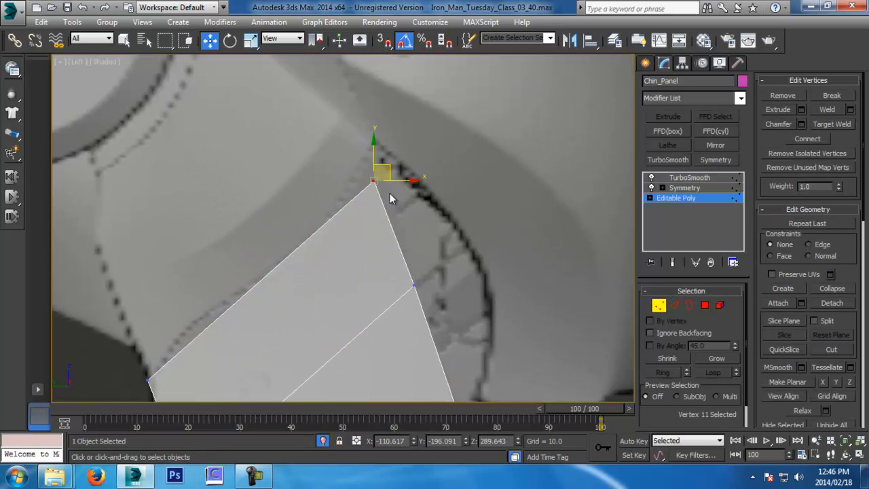
drag(386, 166, 387, 129)
middle_drag(397, 251, 464, 119)
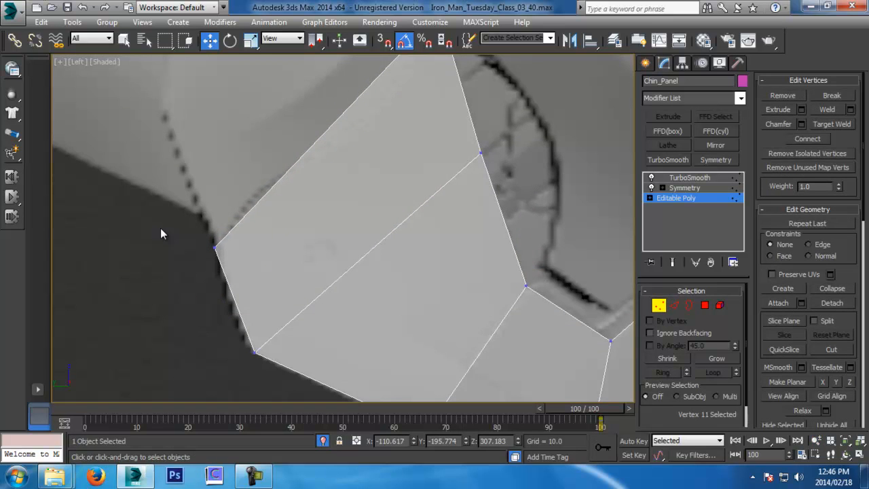
drag(235, 239, 233, 247)
middle_drag(287, 221, 265, 298)
middle_drag(396, 168, 351, 212)
scroll(351, 217, down, 3)
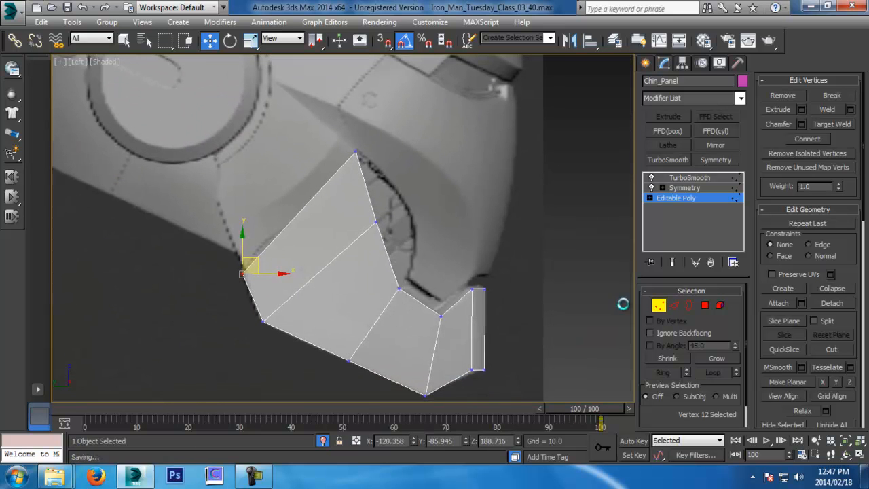
click(658, 305)
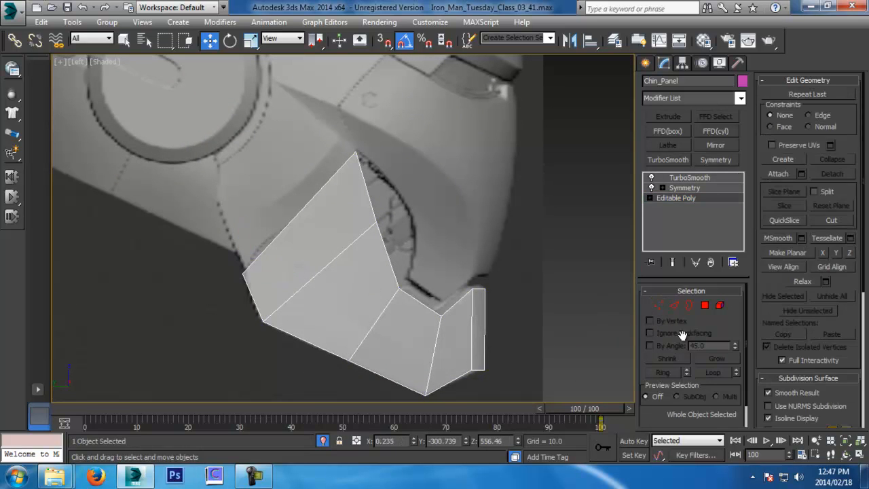
Select the four rearmost Chin_Panel vertices and move them outward to the helmet's side in the front view.
click(658, 304)
click(243, 275)
click(355, 152)
ctrl+click(242, 274)
key(f)
key(z)
scroll(312, 243, down, 5)
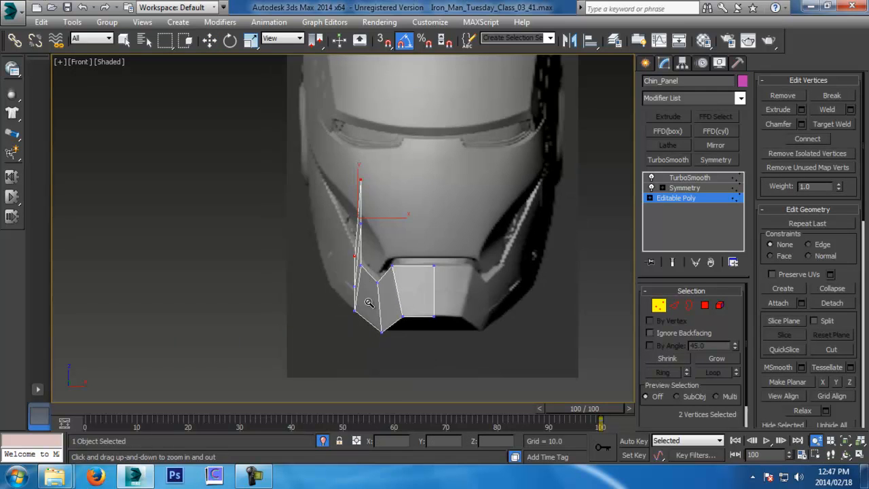
scroll(368, 262, up, 2)
ctrl+click(355, 194)
ctrl+click(345, 291)
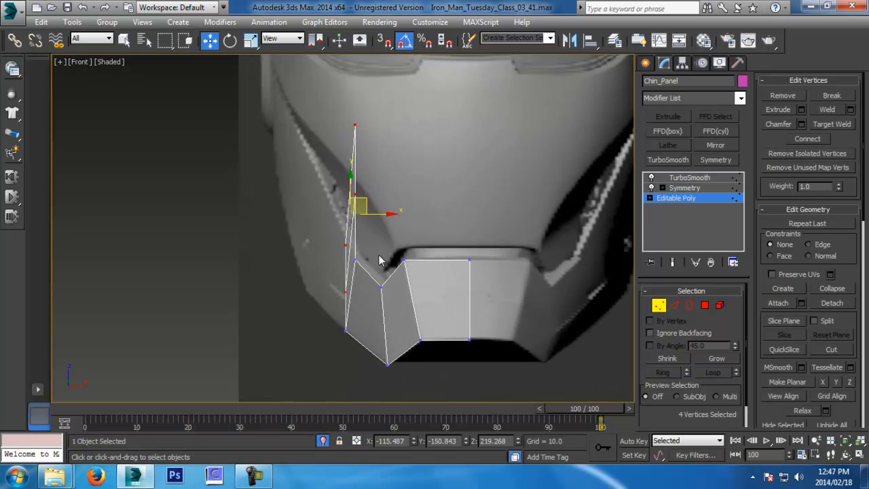
drag(378, 220, 326, 206)
Adjust the rear vertices individually along X so the panel follows the cheek opening and outer jaw silhouette in the front reference.
alt+drag(295, 279, 320, 300)
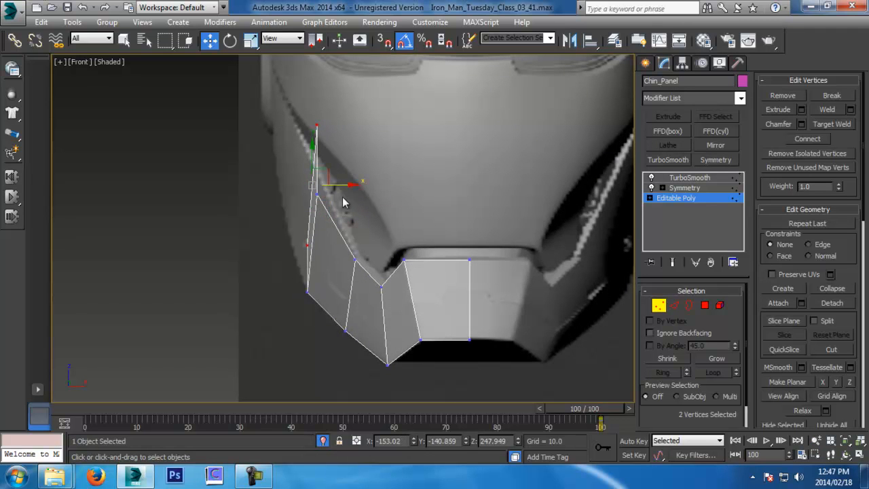
mouse_move(341, 185)
mouse_down()
mouse_move(326, 187)
mouse_move(350, 196)
mouse_up()
click(317, 196)
click(301, 127)
drag(336, 127, 327, 125)
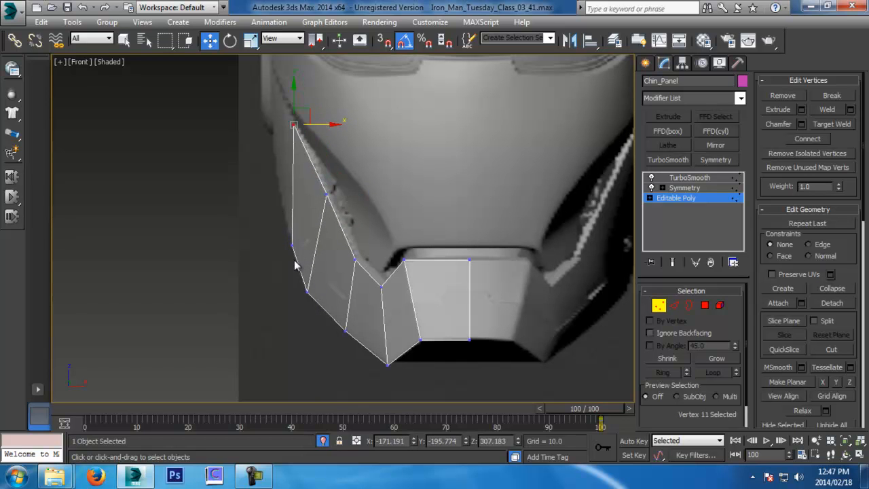
drag(306, 251, 306, 254)
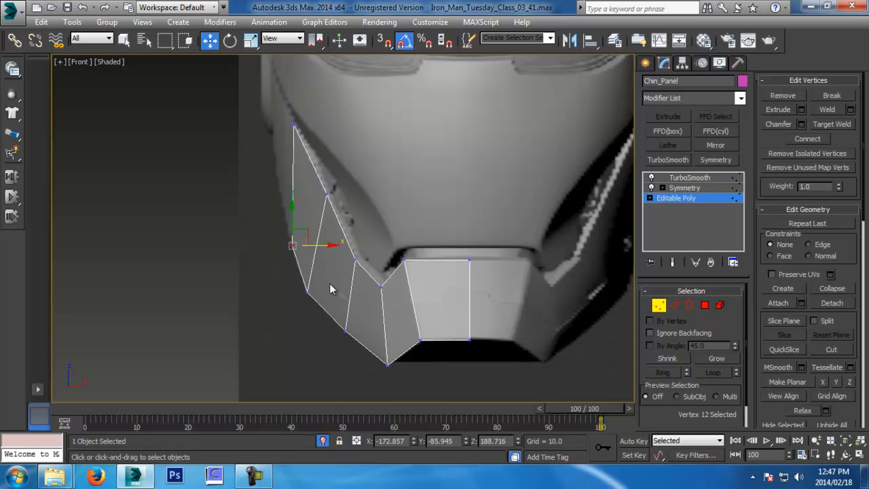
Leave vertex editing and examine the smoothed, mirrored Chin_Panel in the perspective view.
click(655, 310)
middle_drag(578, 352, 521, 335)
key(p)
key(ctrl+d)
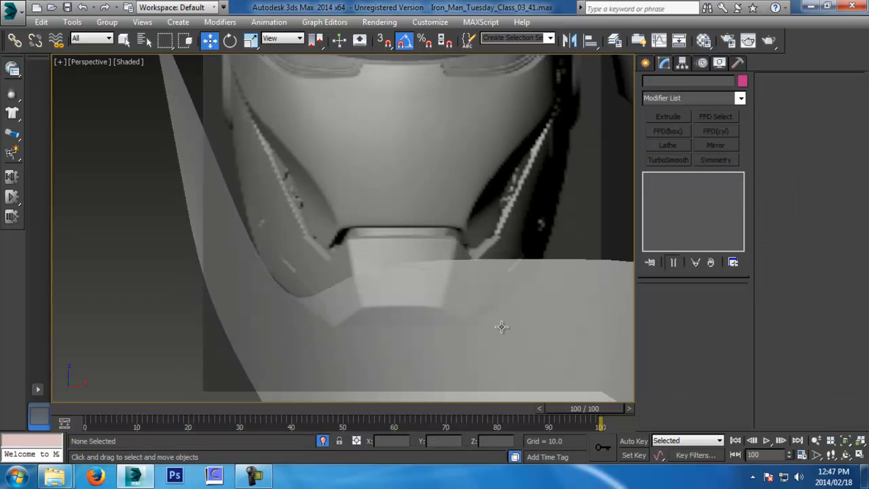
scroll(496, 325, down, 5)
alt+middle_drag(484, 315, 579, 329)
click(544, 318)
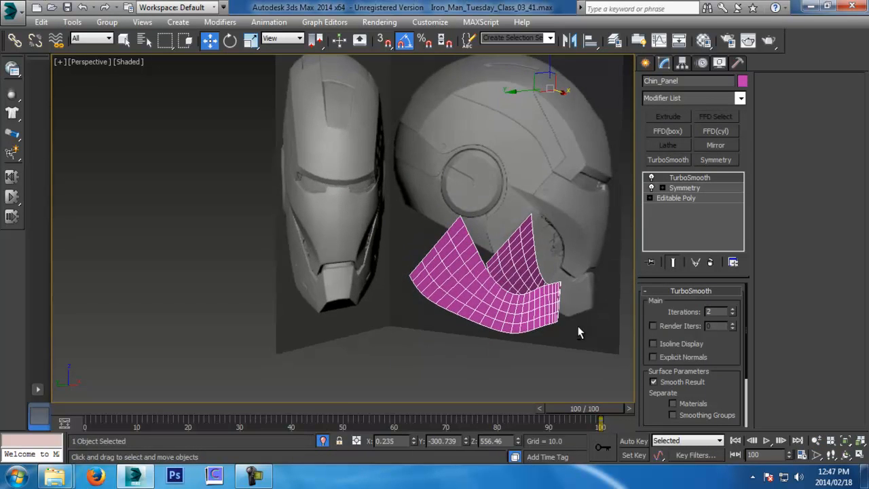
scroll(570, 326, up, 2)
scroll(572, 310, up, 4)
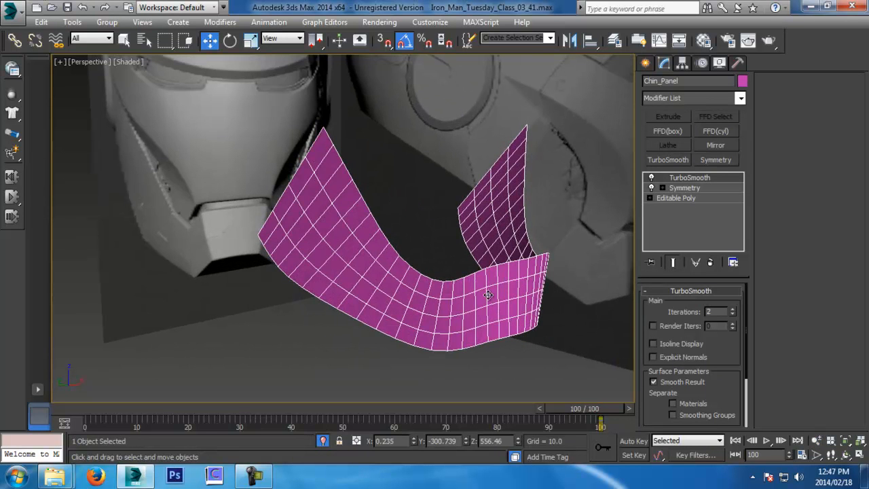
Save incrementally and chamfer the two cross edges at the front corners of the Chin_Panel's Editable Poly.
click(679, 197)
click(674, 304)
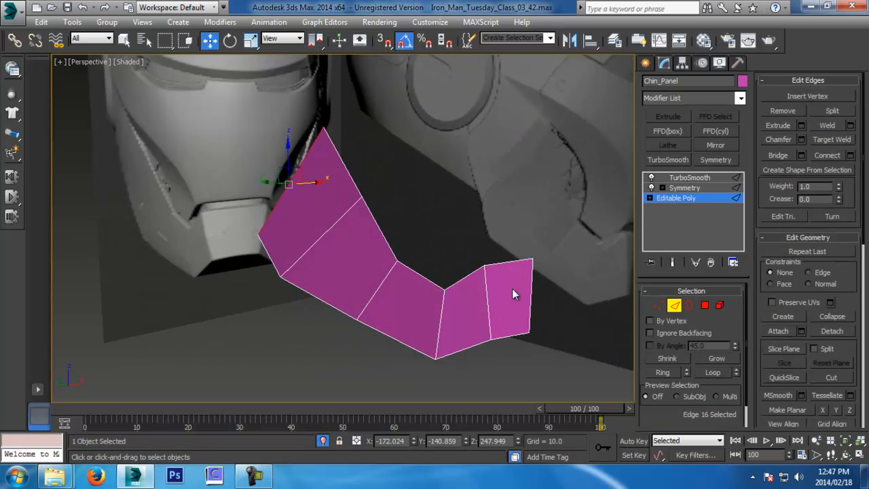
click(487, 293)
middle_drag(487, 293, 459, 367)
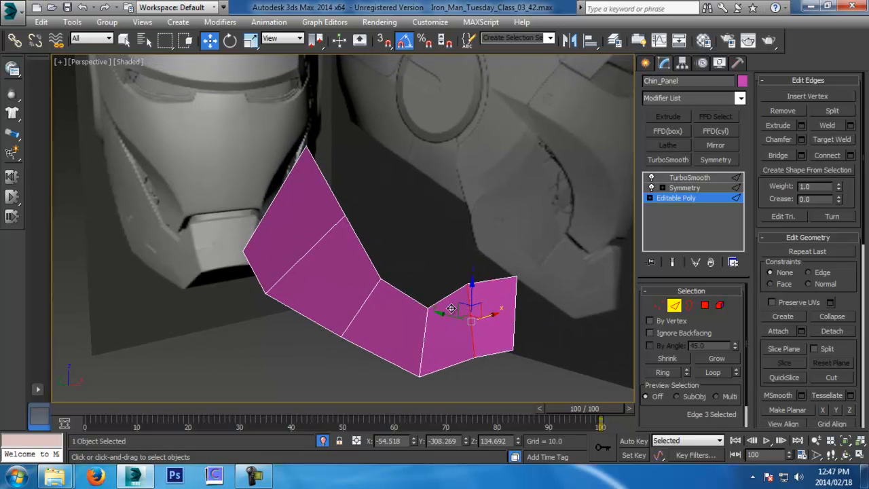
alt+middle_drag(412, 340, 432, 332)
ctrl+click(424, 340)
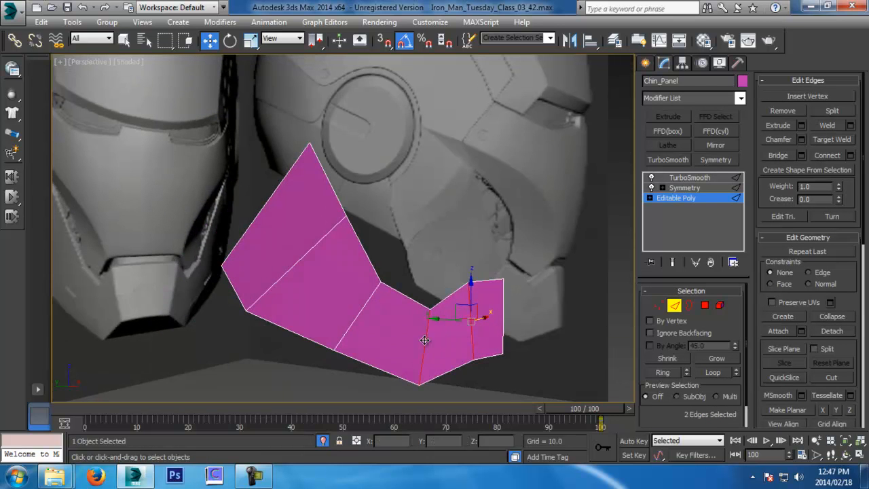
middle_drag(559, 329, 566, 327)
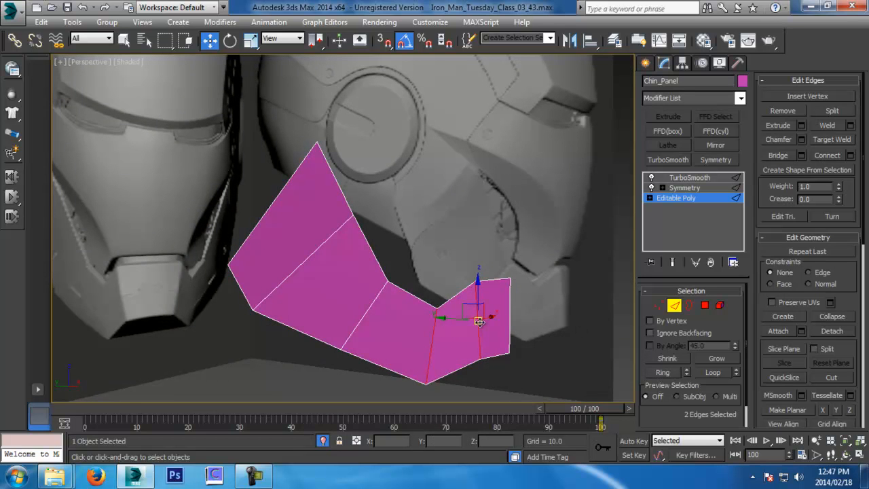
middle_drag(438, 326, 441, 322)
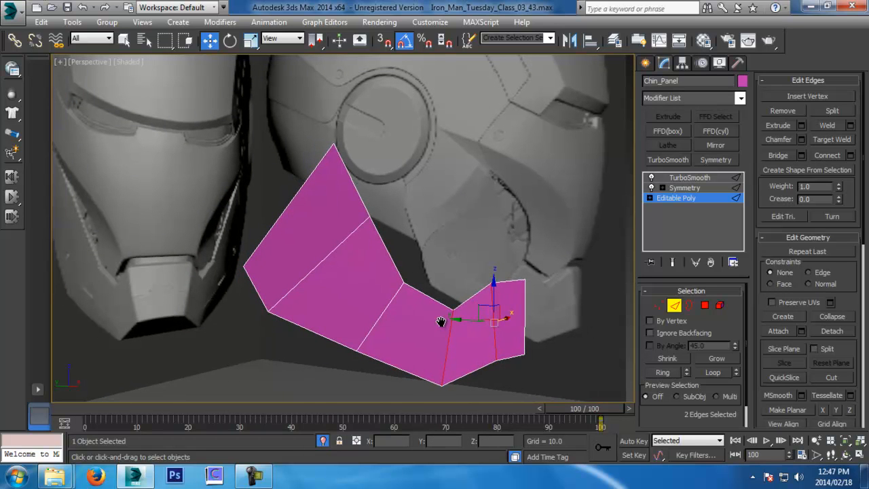
click(800, 139)
click(347, 294)
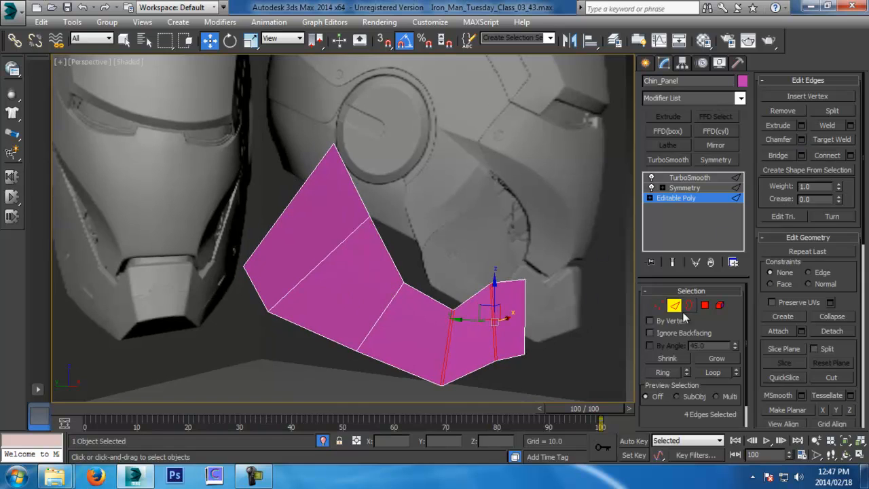
Check the chamfered panel with smoothing on in perspective and against the side reference, and save the scene incrementally.
click(675, 308)
click(570, 369)
click(504, 335)
alt+middle_drag(509, 339, 477, 306)
key(l)
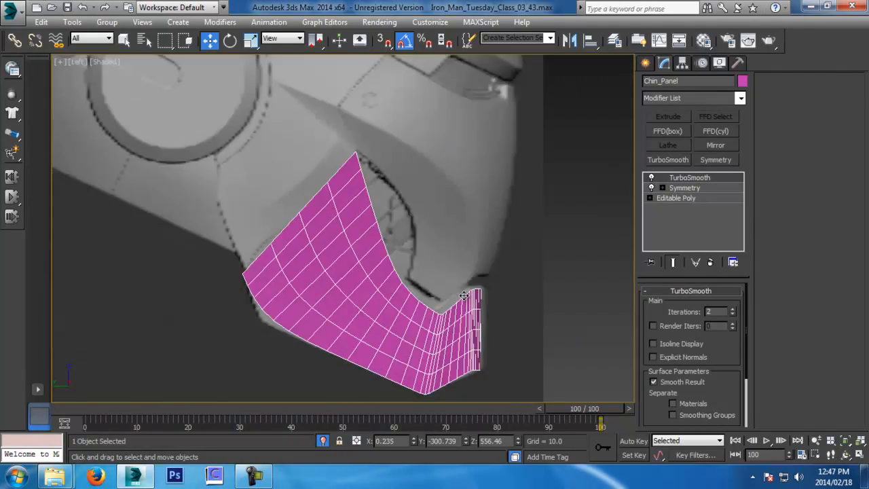
key(alt+x)
key(alt+x)
scroll(261, 301, up, 2)
middle_drag(260, 301, 396, 264)
key(ctrl+s)
Chamfer the cross edge running from the rear jaw corner to the cheek opening by 1.373, and leave edge editing.
click(669, 197)
scroll(549, 254, down, 2)
middle_drag(548, 255, 480, 263)
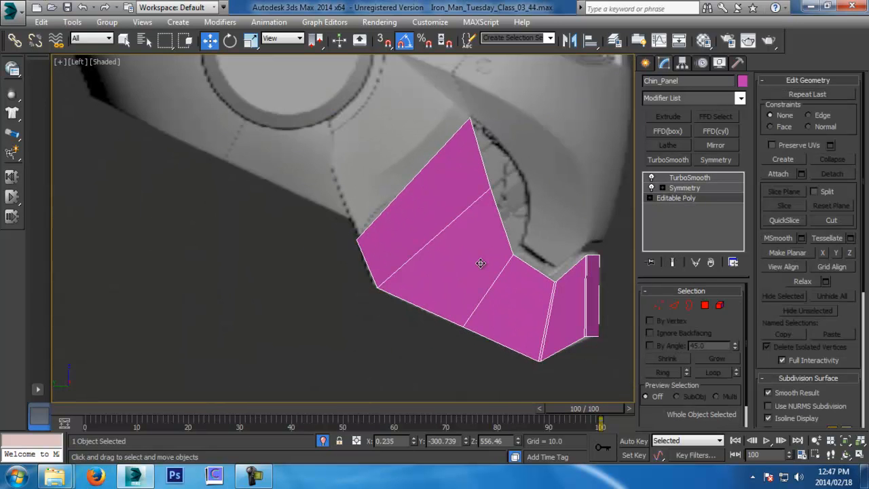
click(673, 305)
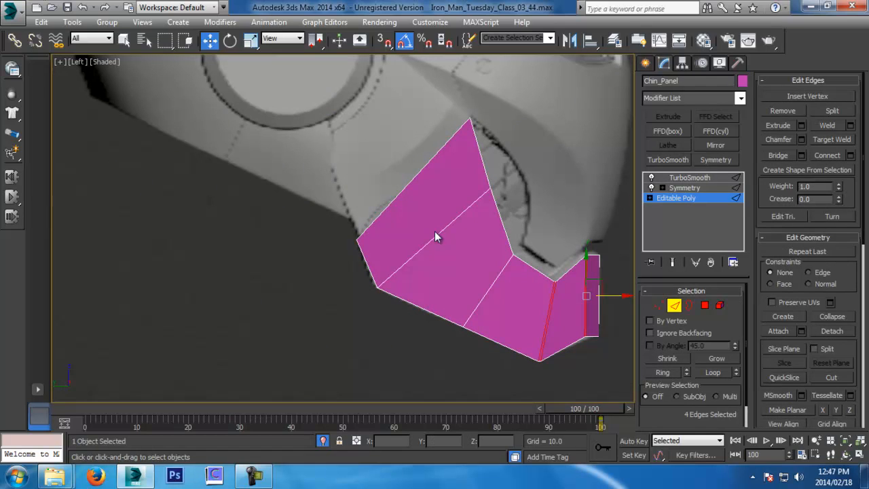
click(435, 238)
click(800, 140)
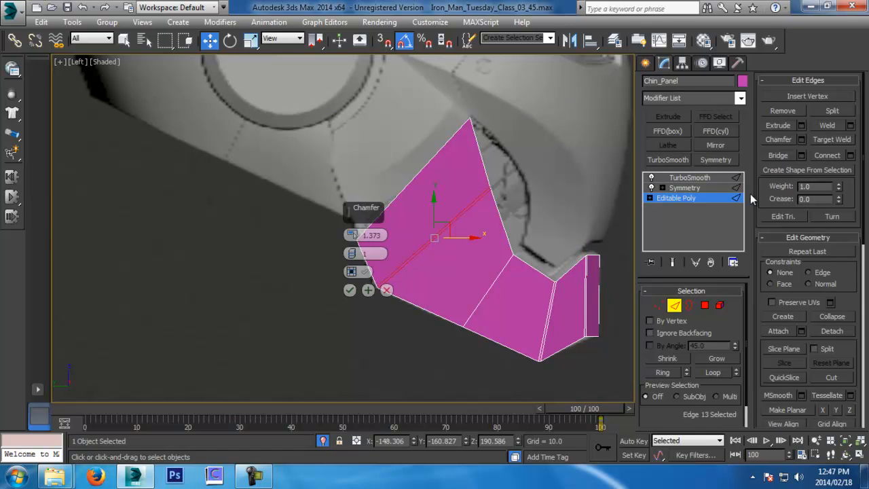
click(349, 290)
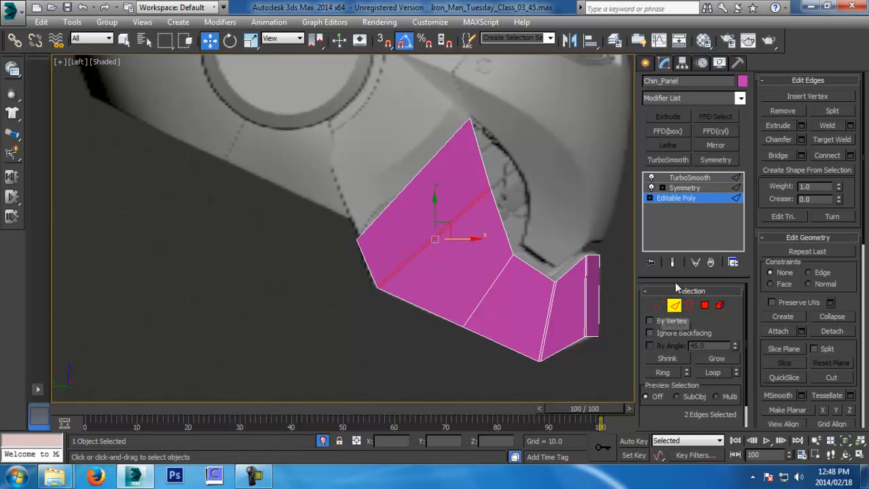
click(676, 309)
click(458, 336)
Compare the smoothed rear jaw corner with the reference, and return to vertex editing with the end result shown.
scroll(412, 315, up, 3)
click(393, 251)
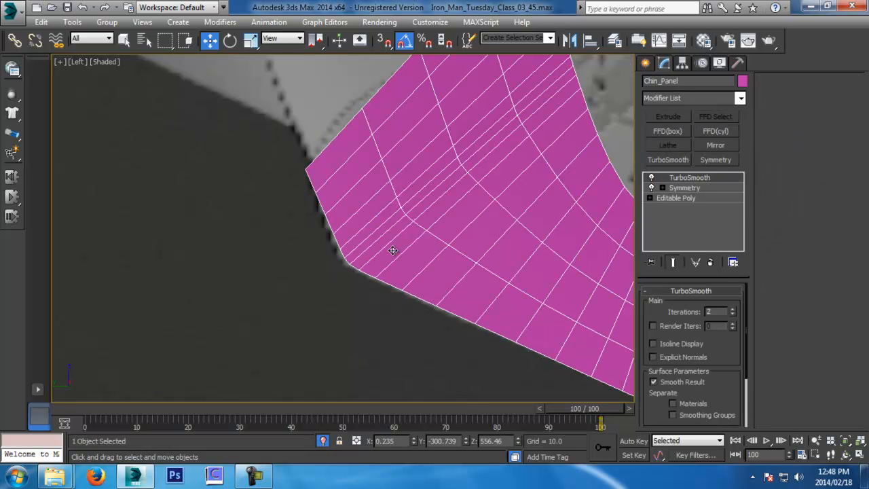
middle_drag(367, 221, 350, 276)
middle_drag(309, 230, 302, 335)
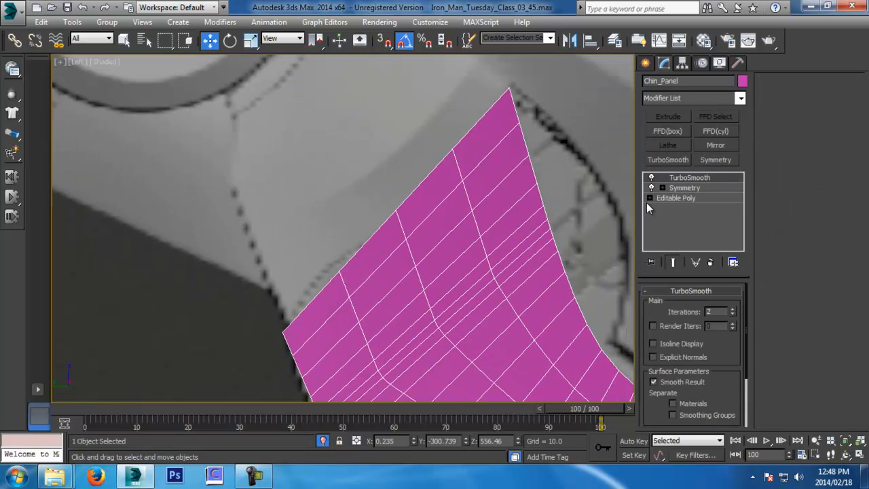
click(674, 197)
click(658, 305)
middle_drag(387, 306, 400, 268)
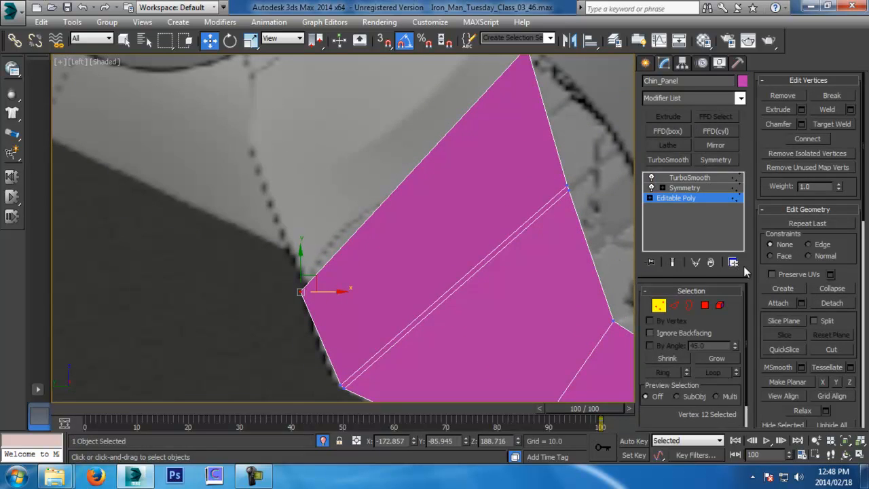
click(673, 263)
Move the rear jaw vertices to fit the smoothed outline to the side reference, and make the panel see-through.
drag(318, 283, 321, 282)
drag(374, 401, 375, 401)
middle_drag(365, 370, 362, 325)
drag(352, 329, 347, 327)
scroll(346, 327, down, 3)
scroll(457, 261, down, 1)
key(alt+x)
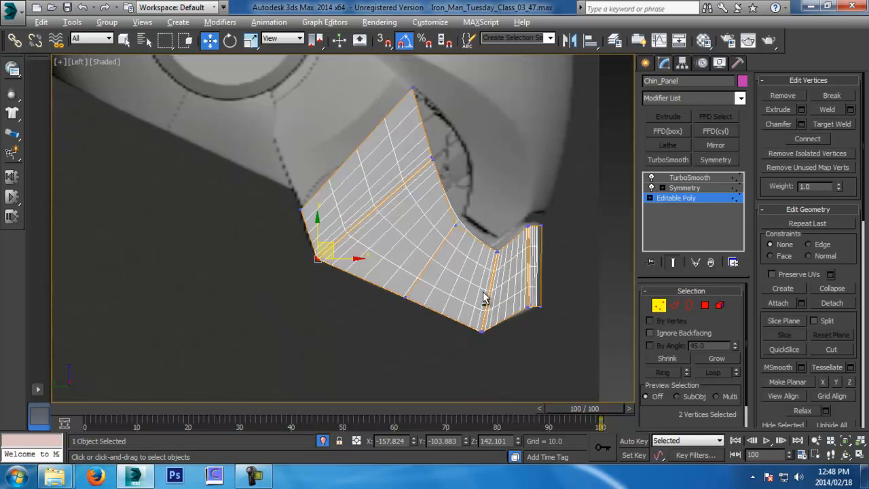
Adjust the front chin vertices so the smoothed panel follows the chin outline in the side view, and save incrementally.
middle_drag(532, 308, 460, 256)
scroll(460, 255, up, 3)
drag(468, 260, 468, 260)
drag(451, 227, 452, 240)
click(483, 219)
click(487, 243)
drag(488, 218, 488, 212)
scroll(543, 231, down, 3)
middle_drag(543, 231, 519, 342)
key(ctrl+s)
Select the whole ring of cross edges on the Chin_Panel and connect them with 2 segments.
middle_drag(267, 76, 351, 271)
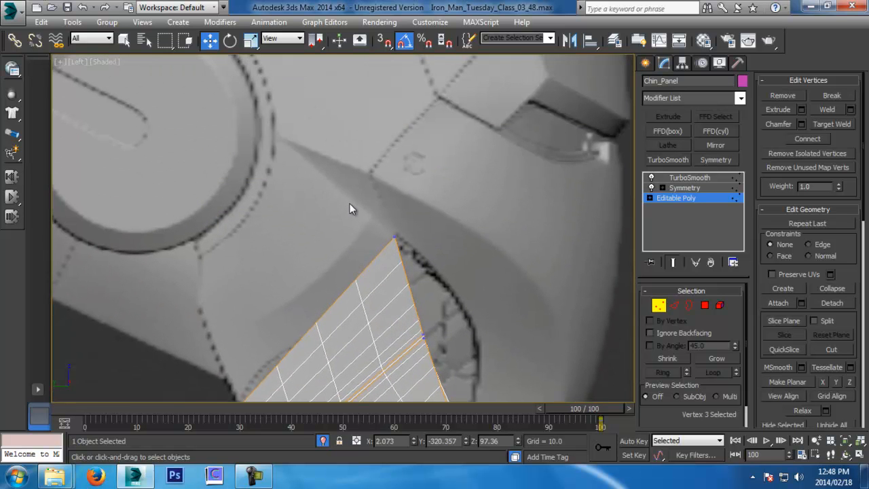
middle_drag(342, 207, 350, 211)
middle_drag(367, 264, 373, 233)
scroll(373, 233, down, 2)
middle_drag(420, 280, 441, 228)
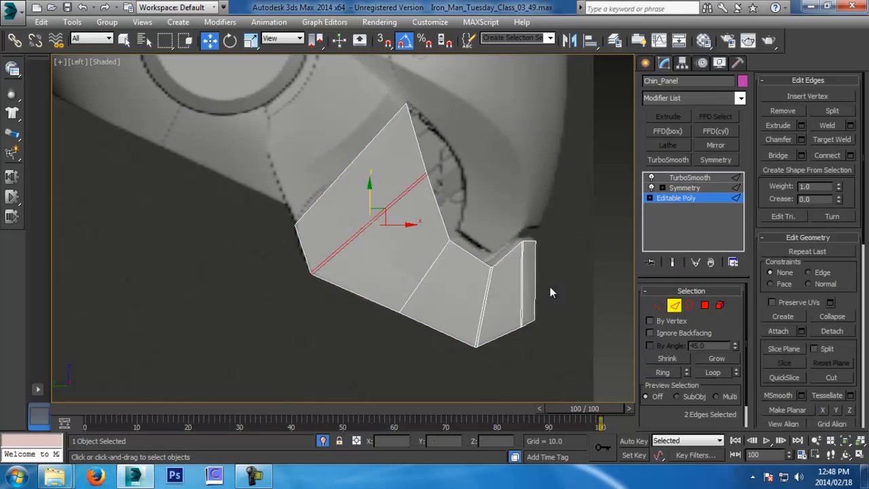
click(385, 209)
click(671, 372)
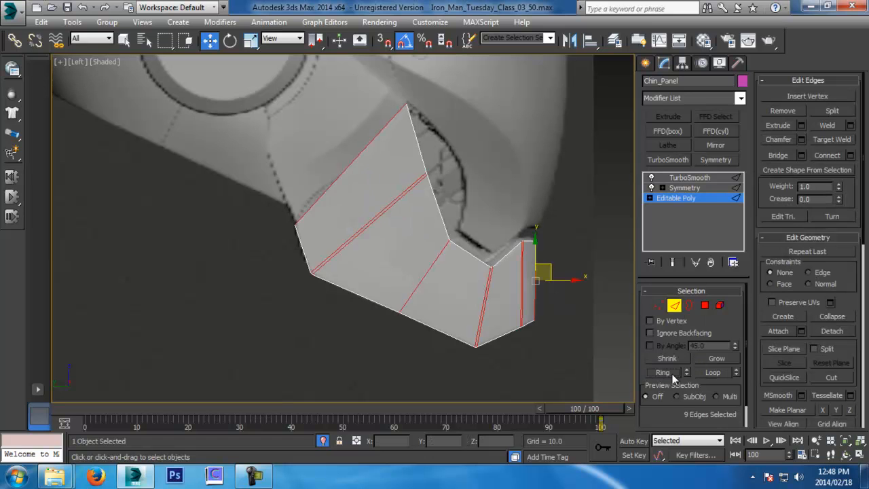
click(850, 155)
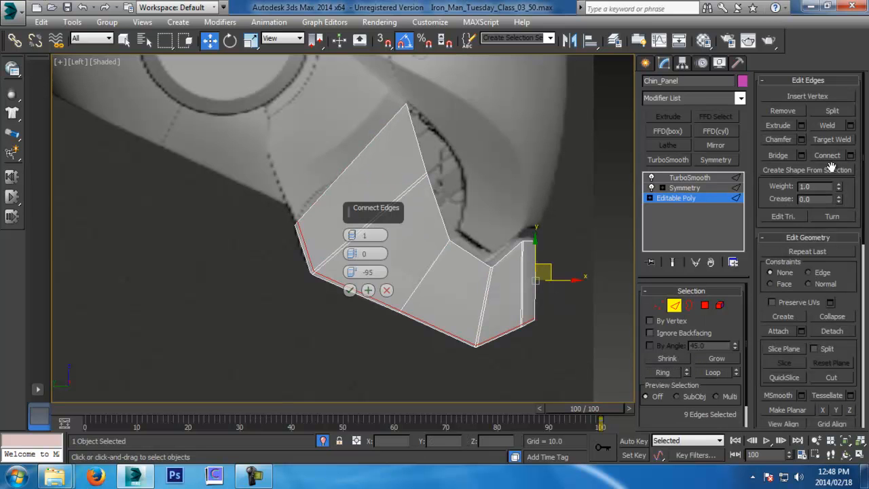
click(354, 233)
click(349, 290)
Move the two new vertices on the chin panel's upper rear edge so the smoothed edge follows the curve in the side reference.
scroll(349, 261, up, 3)
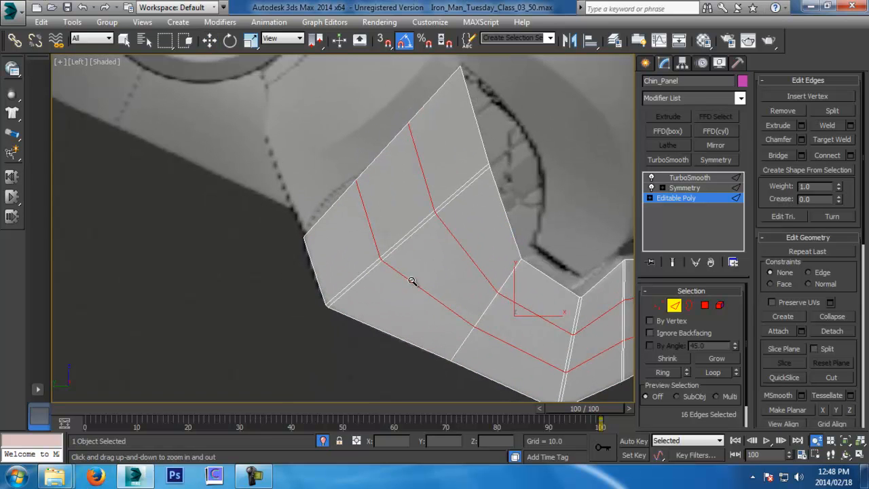
click(672, 263)
click(658, 306)
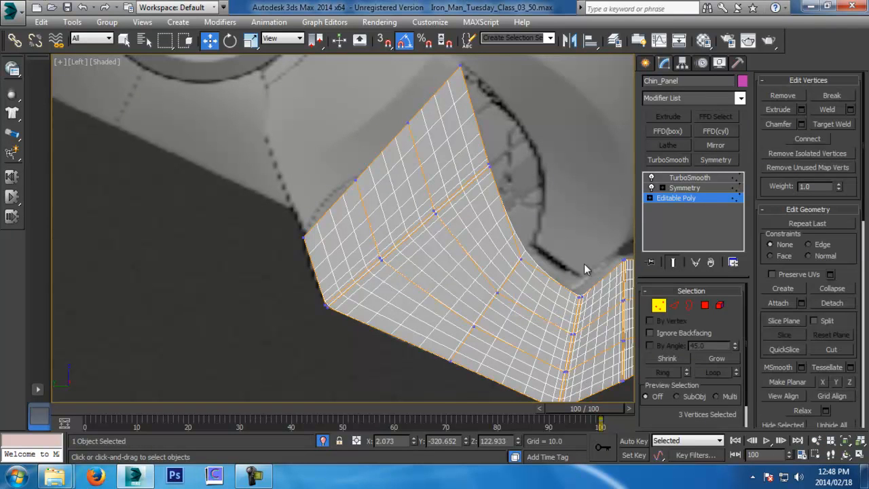
mouse_move(345, 164)
mouse_down()
mouse_move(367, 190)
mouse_move(348, 178)
mouse_up()
drag(393, 110, 448, 123)
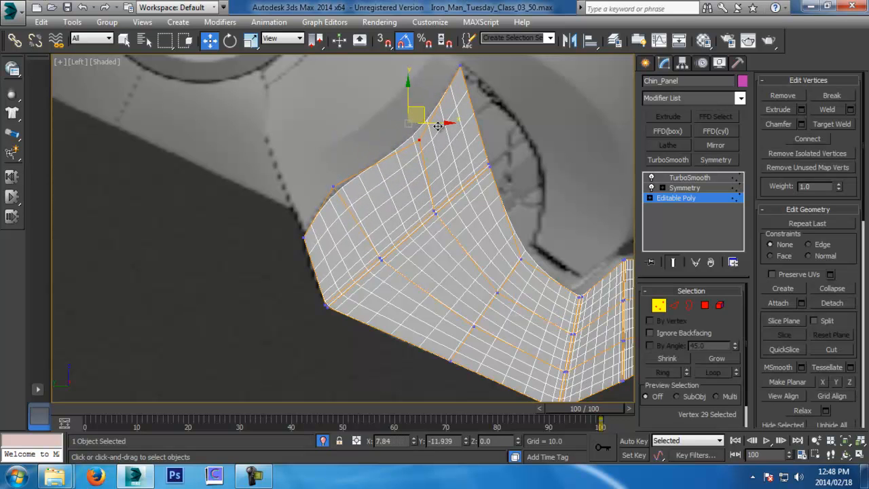
Check the smoothed panel's jaw corner against the front reference, and leave vertex editing with nothing selected.
key(f)
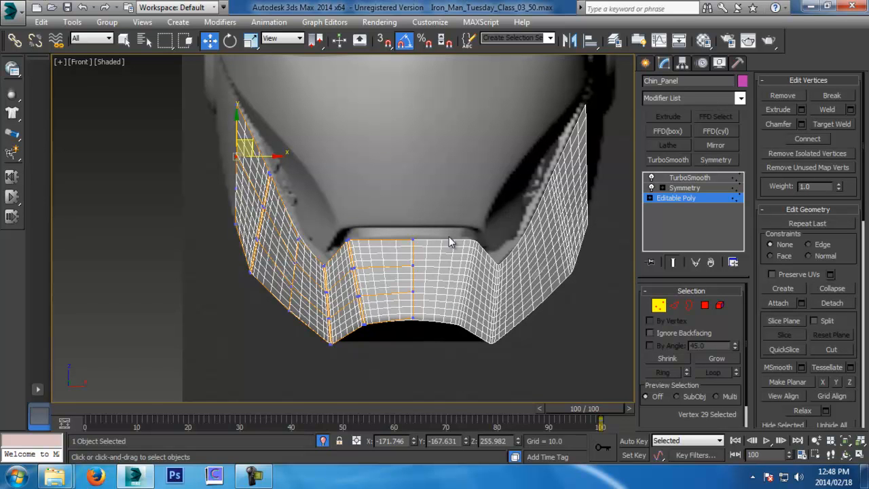
middle_drag(381, 278, 411, 256)
scroll(269, 243, up, 3)
drag(269, 243, 315, 255)
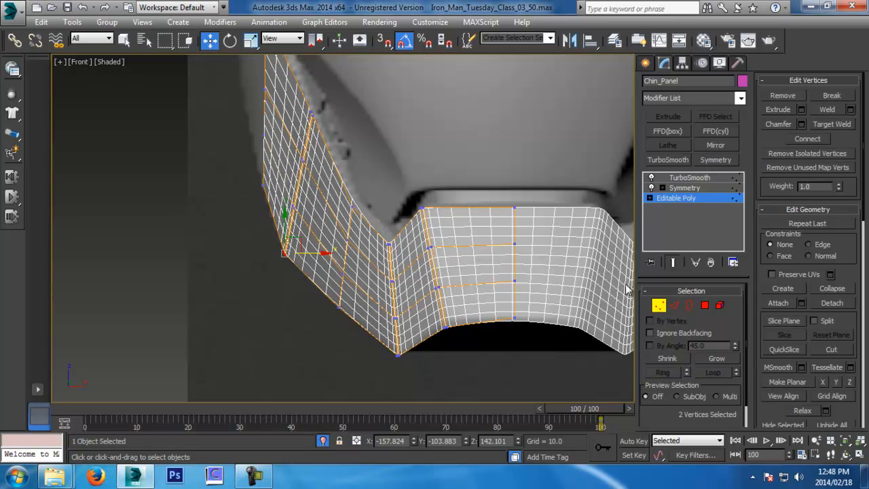
click(658, 305)
middle_drag(563, 319, 543, 319)
click(546, 399)
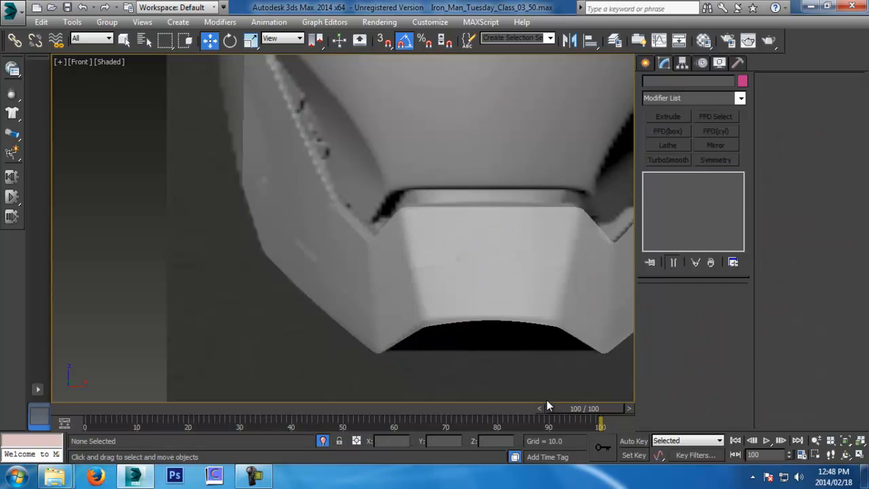
Turn off the chin panel's see-through display in the perspective view and deselect it.
key(p)
scroll(454, 260, down, 8)
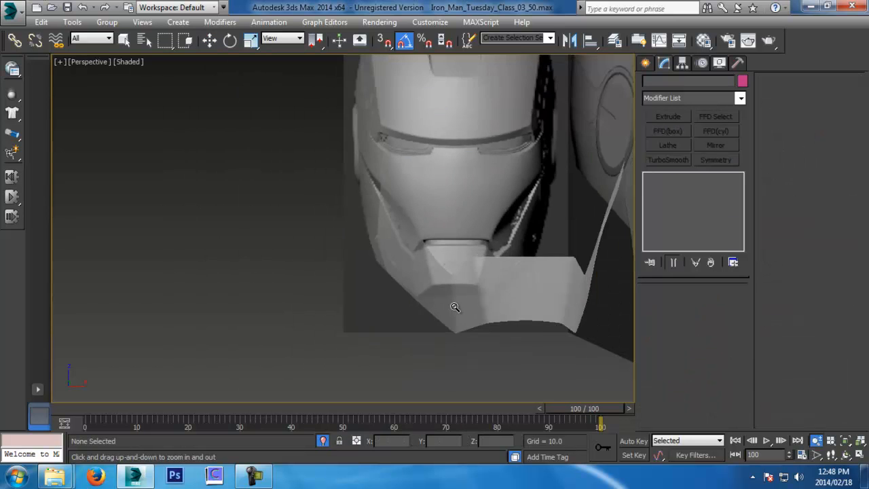
click(521, 300)
click(511, 352)
alt+middle_drag(511, 352, 497, 300)
right_click(496, 301)
click(530, 237)
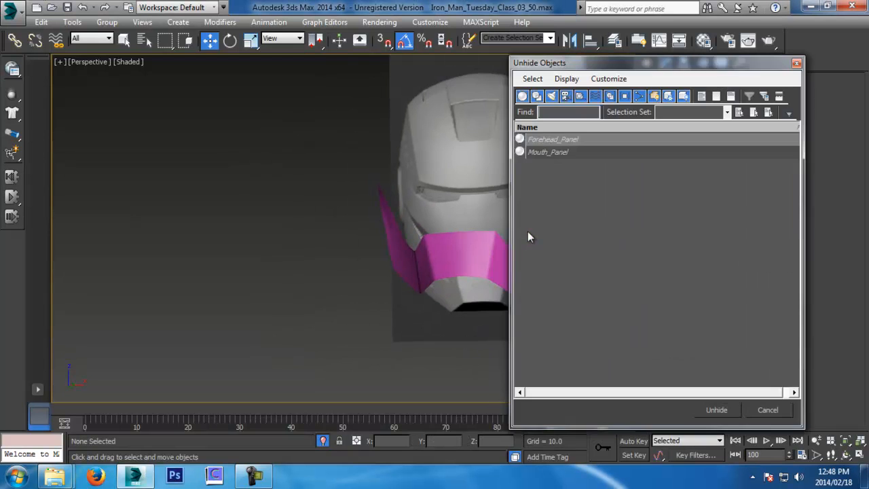
click(766, 410)
Unhide all hidden objects to bring back the forehead and mouth panels.
right_click(587, 299)
click(597, 249)
key(End)
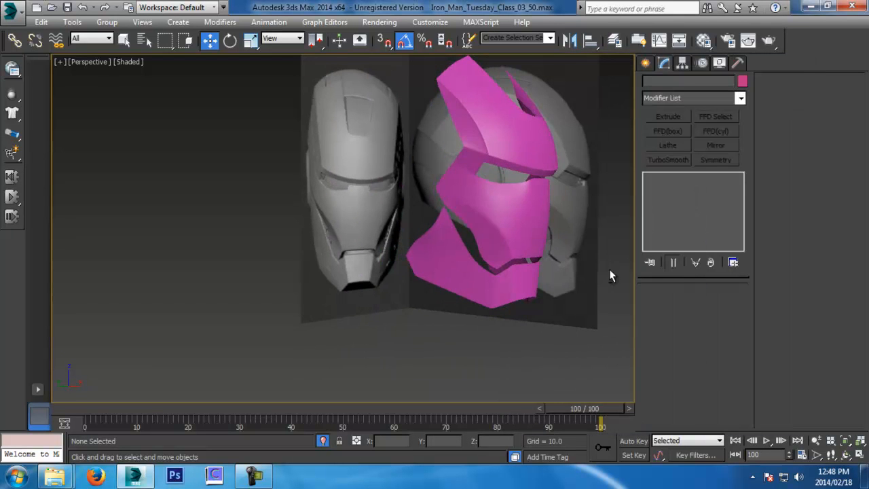
Assign the 01 - Default material to the forehead, mouth and chin panels, with Specular Level 76 and Glossiness 60.
click(532, 234)
ctrl+click(520, 279)
ctrl+click(521, 163)
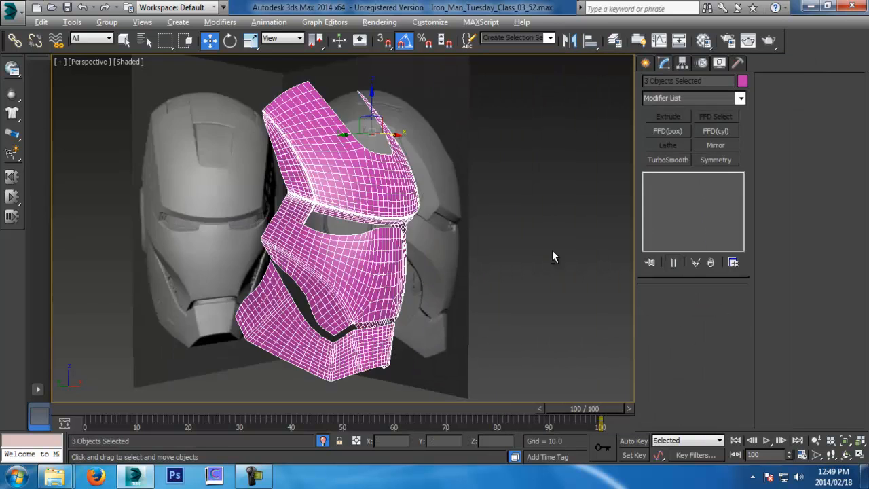
alt+middle_drag(551, 256, 532, 277)
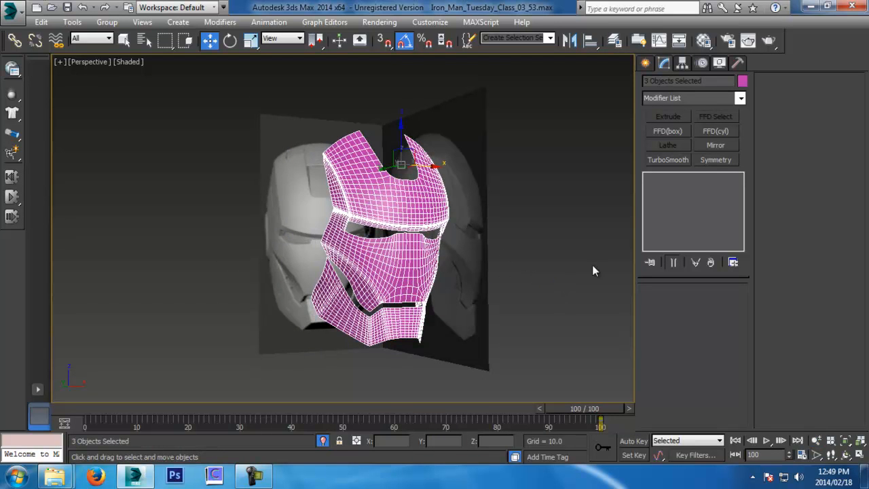
key(m)
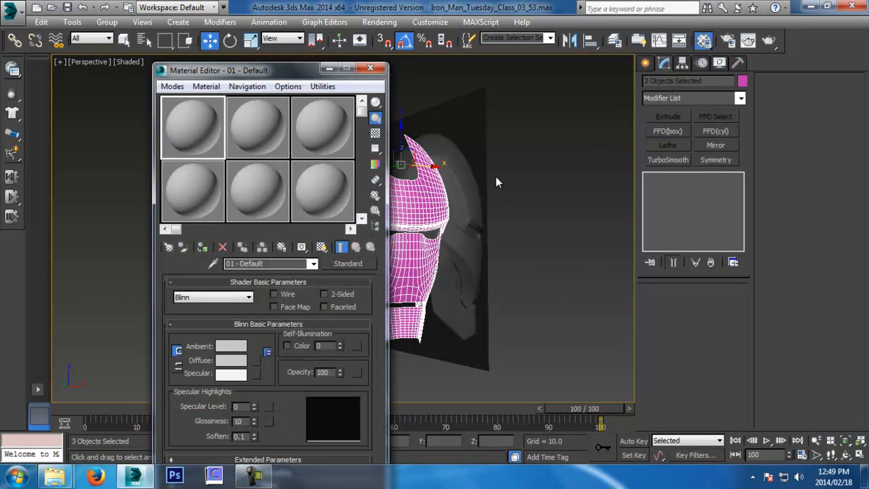
click(201, 247)
drag(255, 407, 261, 387)
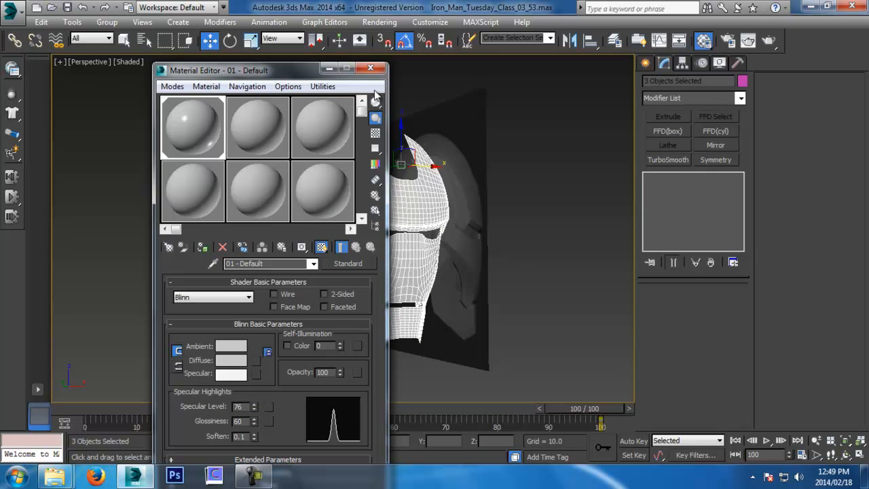
click(369, 68)
Inspect the highlights and fit of the three glossy panels from several angles in the perspective view.
click(546, 188)
alt+middle_drag(547, 188, 408, 224)
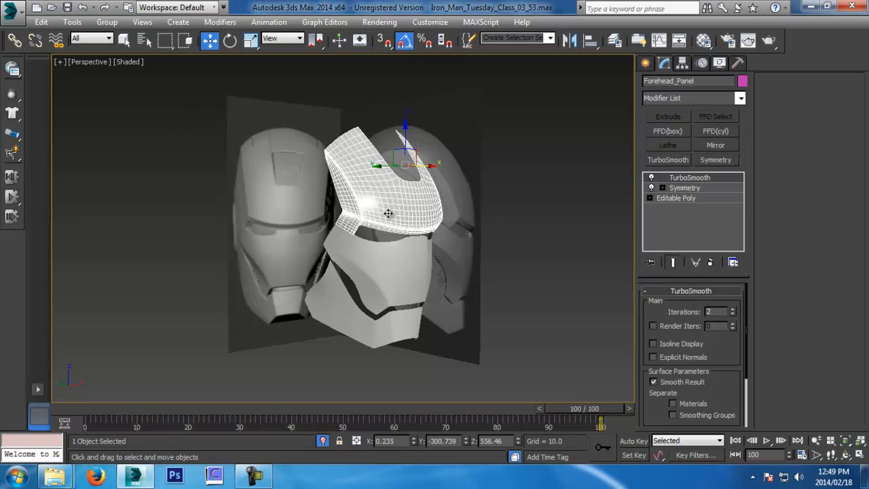
alt+middle_drag(407, 224, 504, 242)
click(504, 242)
alt+middle_drag(349, 363, 441, 301)
click(344, 282)
Frame the round ear disc in the side view with nothing selected, and save the scene incrementally.
key(l)
scroll(440, 301, down, 4)
middle_drag(392, 209, 446, 270)
middle_drag(427, 216, 419, 268)
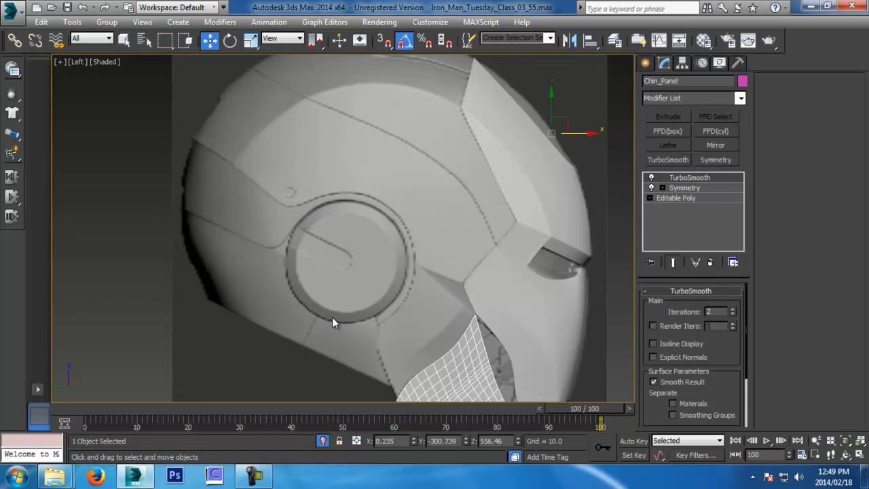
middle_drag(364, 279, 365, 270)
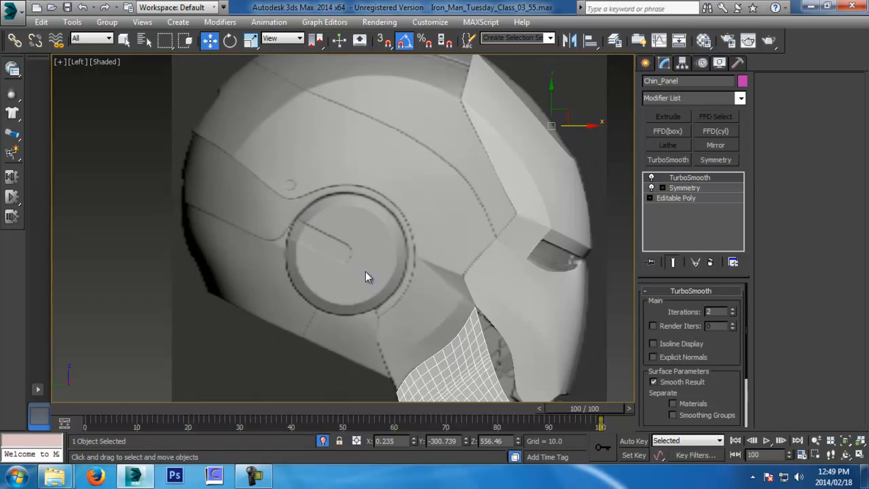
scroll(365, 271, up, 4)
click(409, 264)
key(ctrl+s)
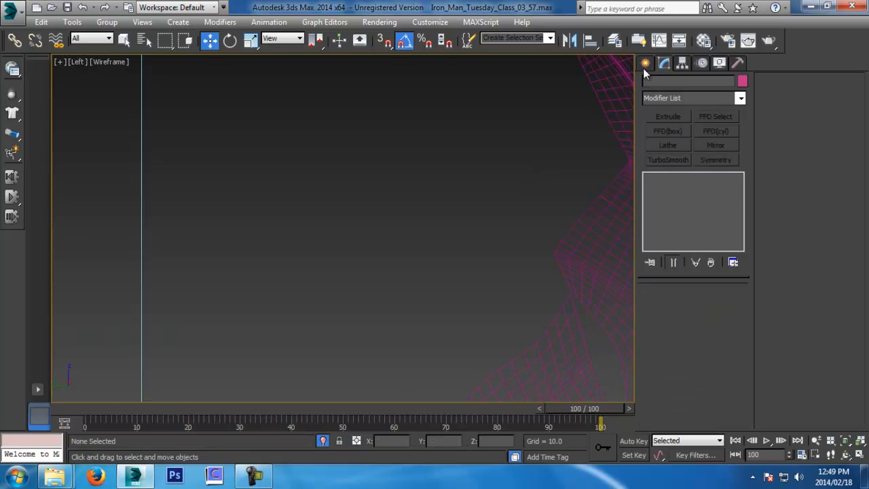
Draw a circle spline with a radius of about 84 over the ear disc in the shaded side view, and centre it on the disc.
click(645, 62)
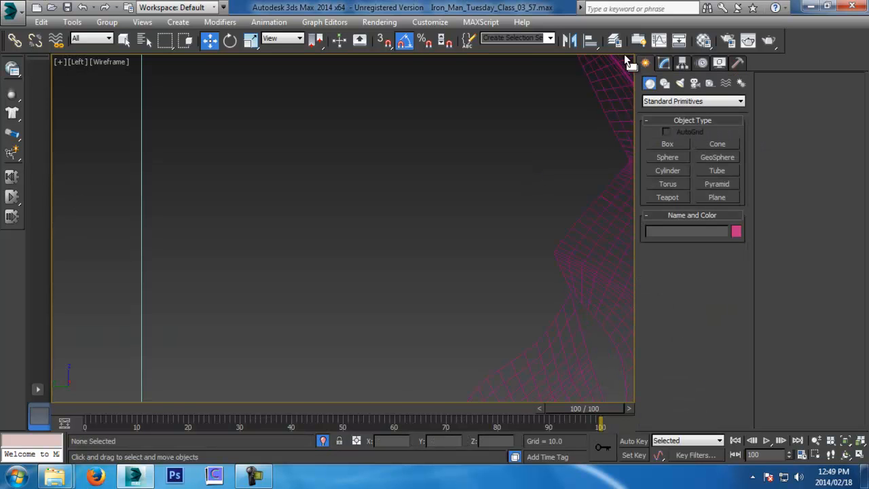
click(664, 83)
click(680, 168)
middle_drag(355, 181, 349, 181)
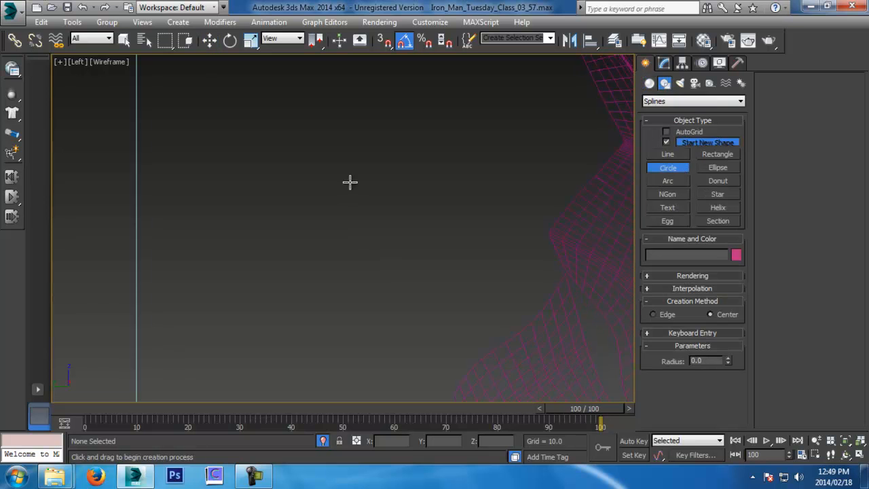
key(F3)
mouse_move(384, 199)
mouse_down()
mouse_move(407, 207)
mouse_move(429, 269)
mouse_up()
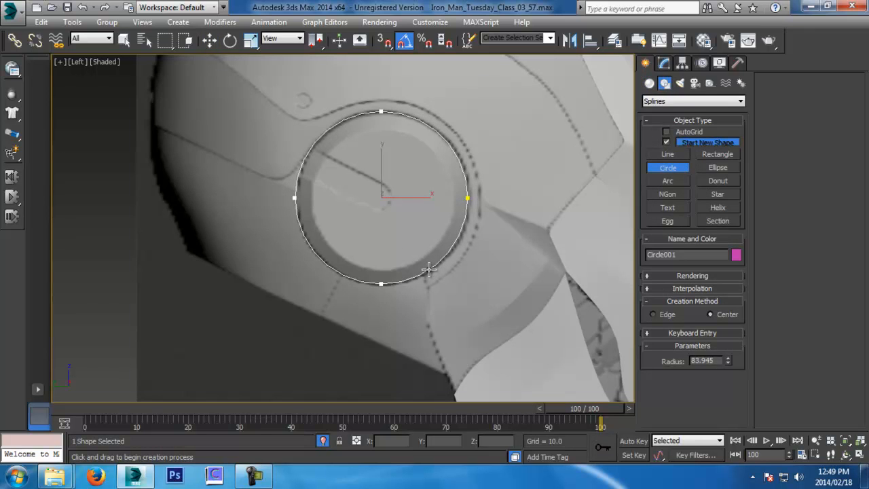
key(w)
drag(383, 176, 384, 178)
mouse_move(431, 196)
mouse_down()
mouse_move(415, 196)
mouse_move(422, 199)
mouse_up()
Set the circle's interpolation steps to 2.
click(664, 63)
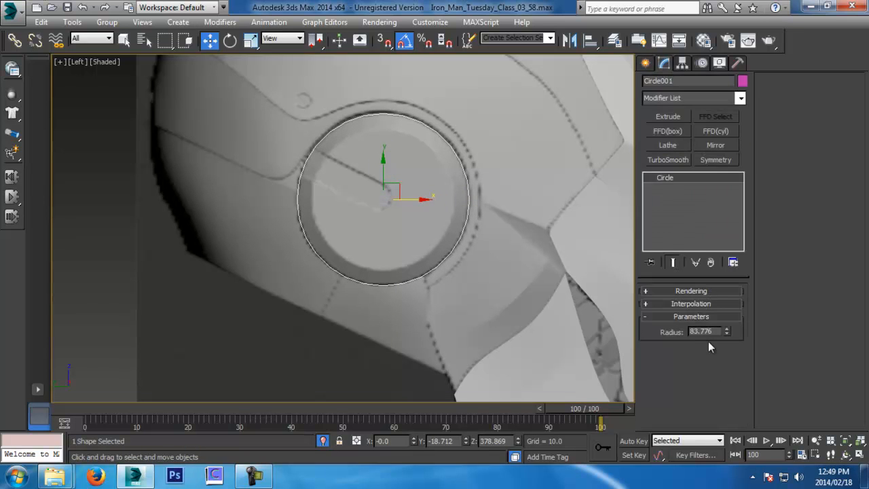
click(690, 303)
middle_drag(521, 150, 492, 178)
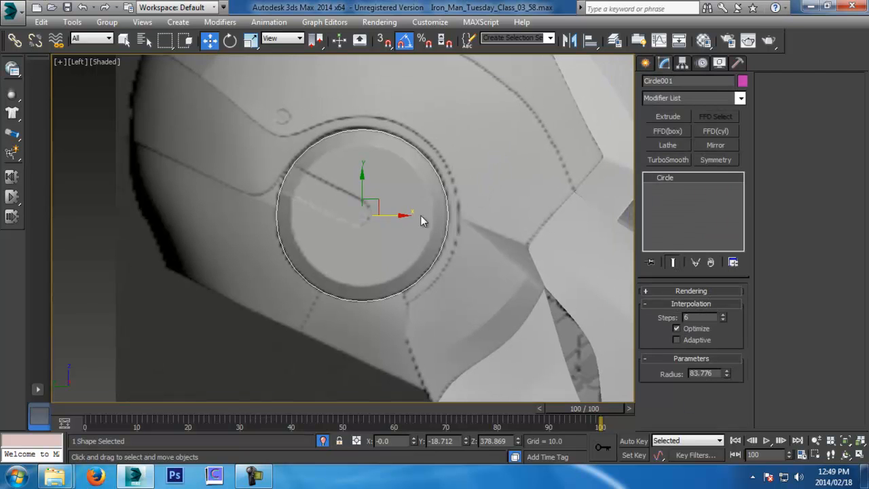
scroll(434, 204, up, 5)
scroll(409, 159, down, 2)
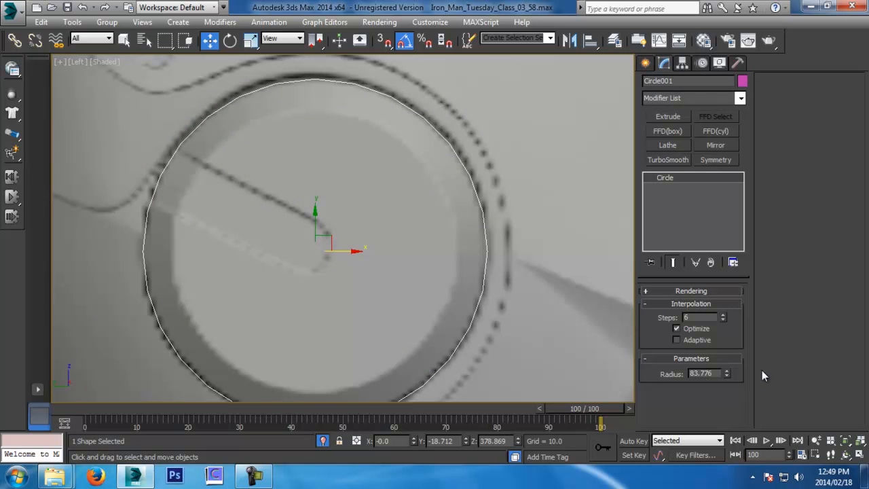
right_click(725, 319)
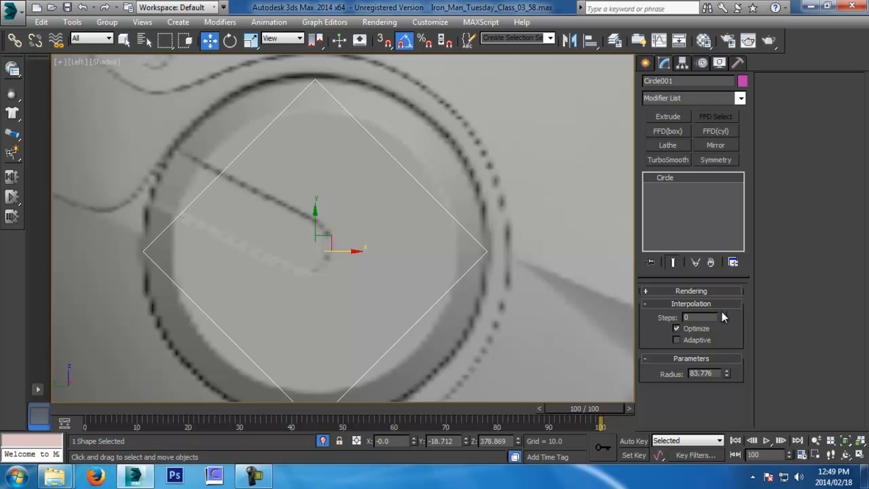
click(722, 314)
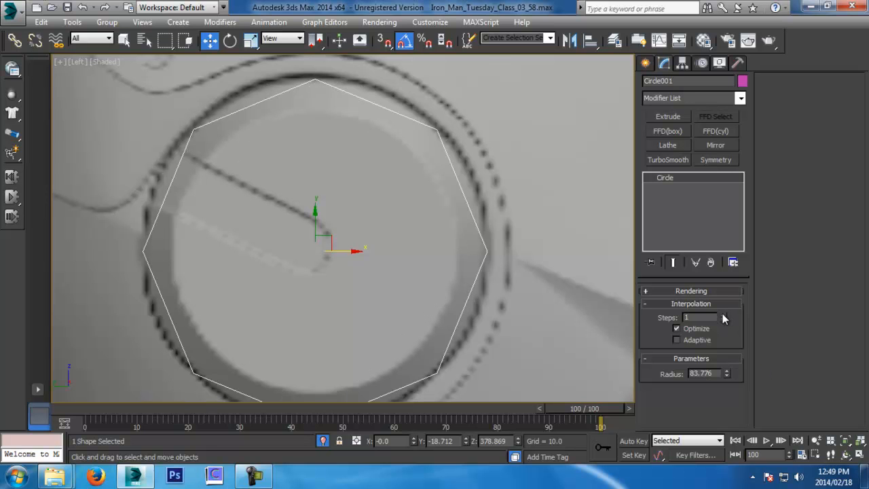
middle_drag(389, 298, 353, 293)
scroll(363, 313, down, 2)
middle_drag(376, 331, 374, 210)
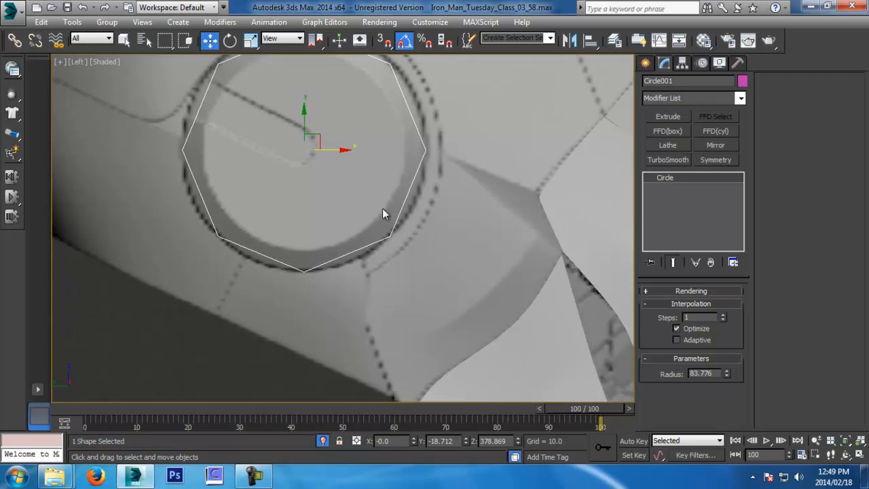
click(721, 313)
scroll(374, 264, down, 2)
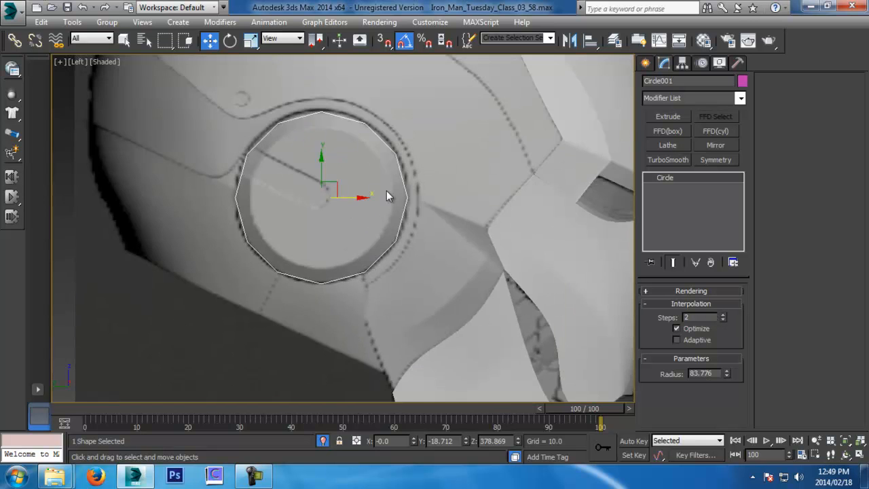
Move the circle sideways in the front view to the ear on the helmet's side, at X about -193.
middle_drag(373, 184, 369, 190)
key(f)
key(z)
scroll(388, 232, down, 2)
middle_drag(374, 243, 424, 238)
drag(424, 238, 194, 238)
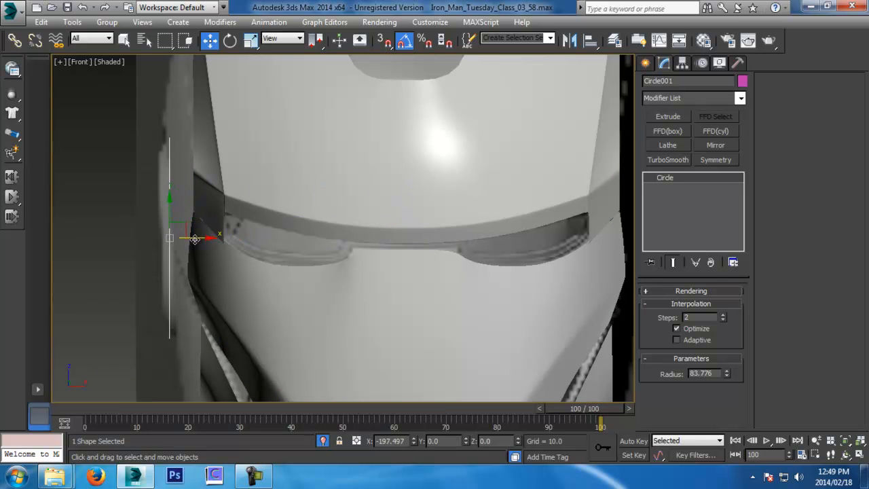
middle_drag(267, 237, 357, 255)
scroll(314, 252, up, 2)
drag(253, 260, 258, 260)
scroll(282, 277, down, 2)
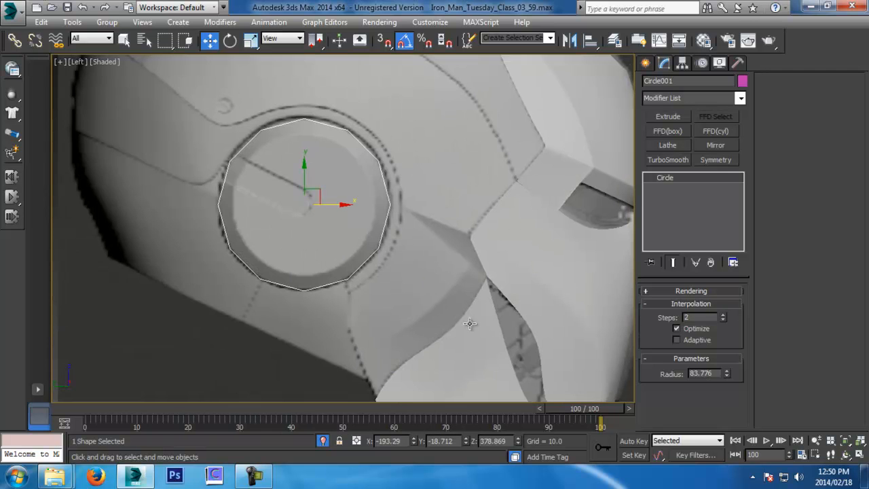
Hide the mouth and forehead panels in the side view, keeping the chin panel visible.
click(459, 326)
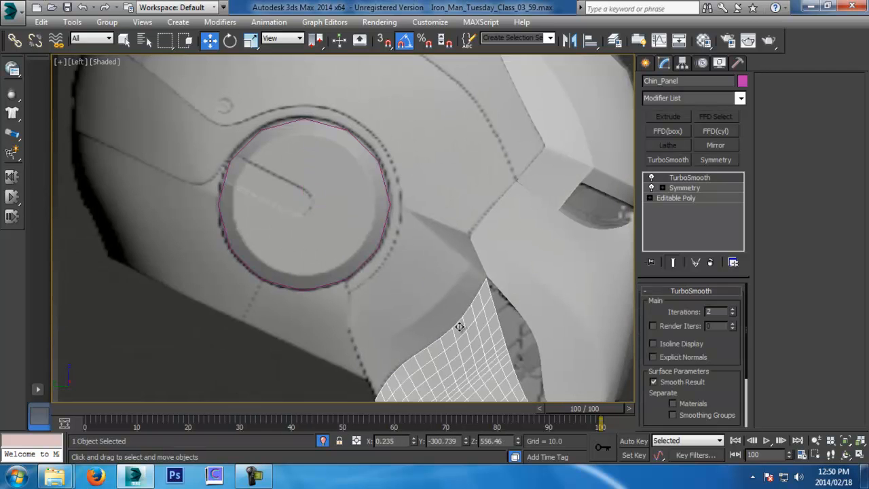
scroll(468, 312, down, 5)
ctrl+click(445, 285)
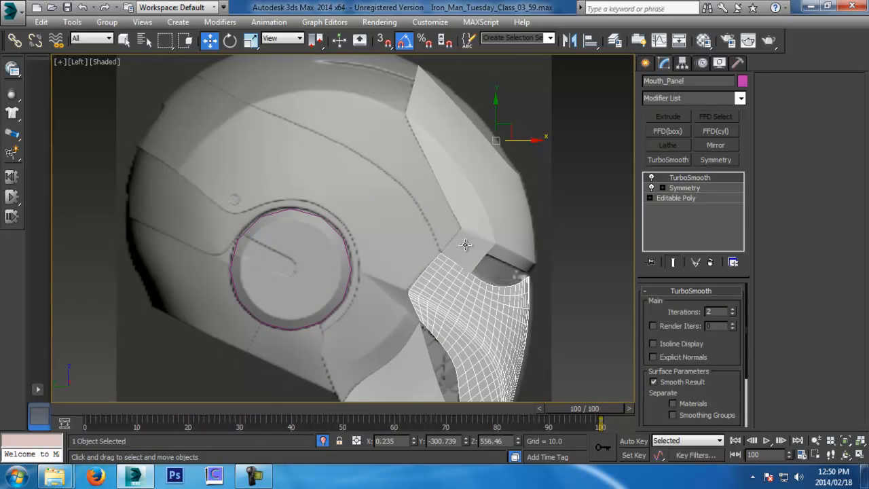
right_click(480, 207)
click(498, 170)
middle_drag(345, 332, 361, 245)
Clone the chin panel as a copy named Jaw_Panel.
click(437, 290)
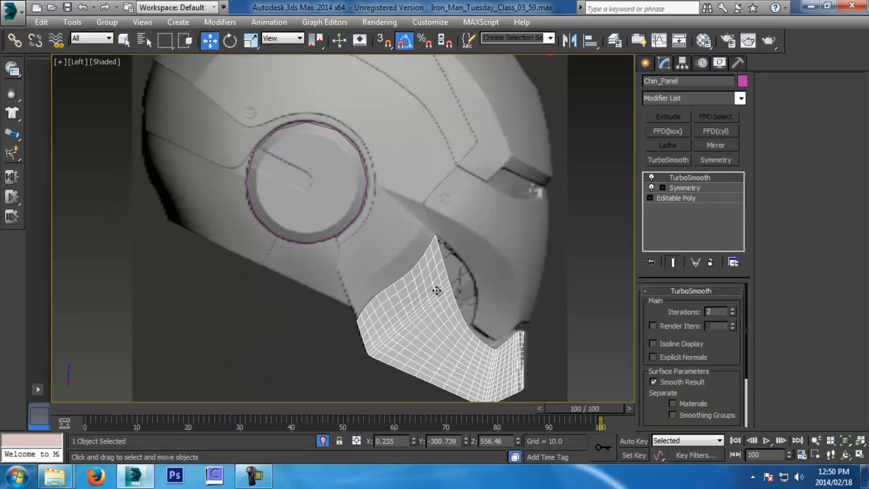
key(ctrl+v)
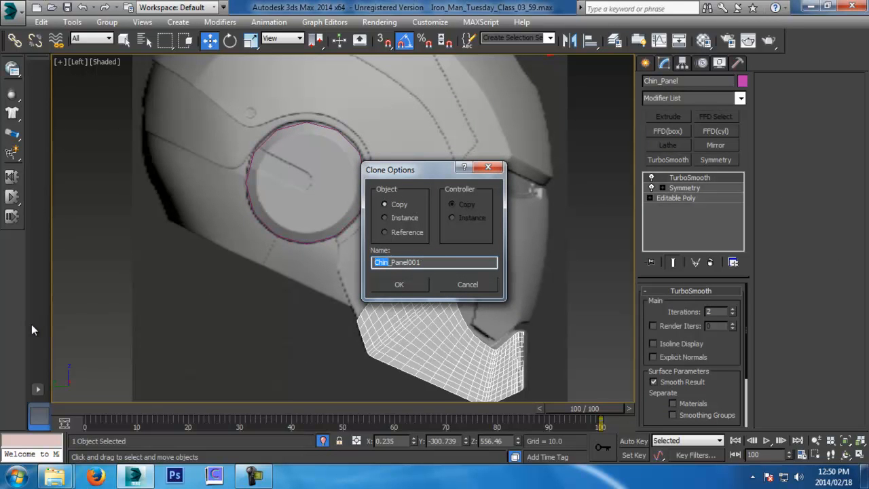
text(Jaw)
key(Return)
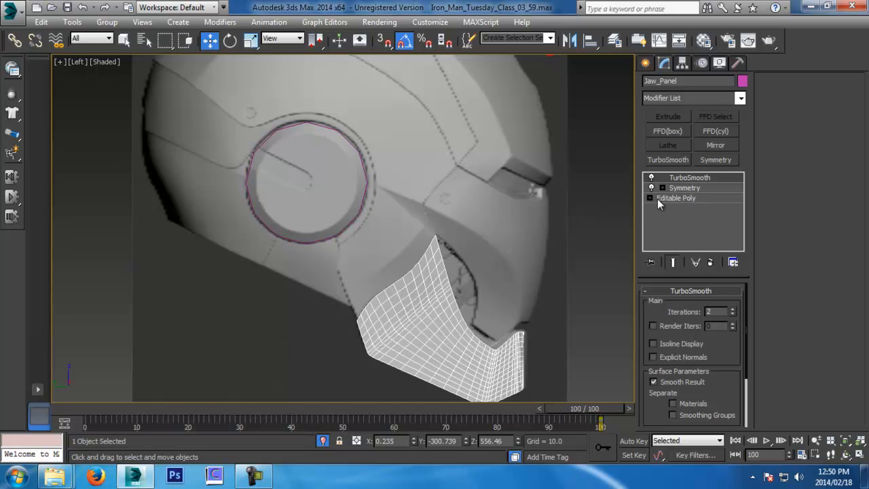
Extend the three border edges at the jaw panel's upper back outward toward the ear circle as new polygons.
click(657, 198)
click(674, 306)
scroll(415, 262, up, 4)
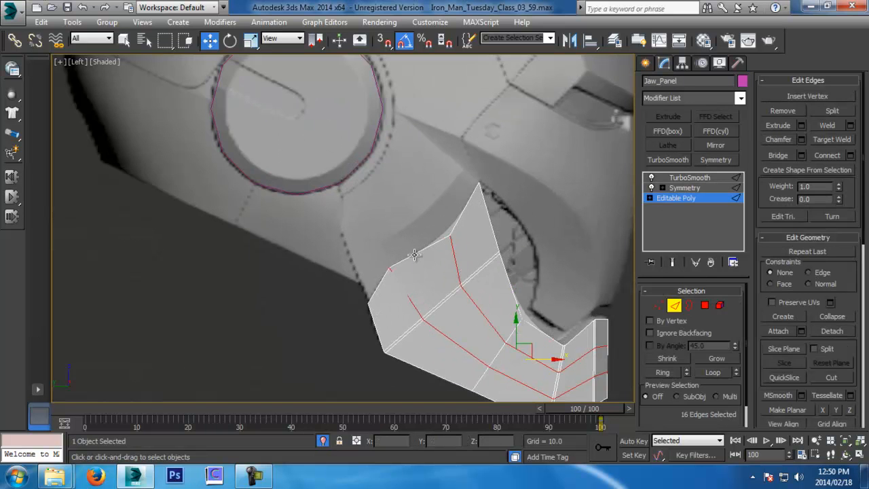
shift+drag(432, 246, 397, 210)
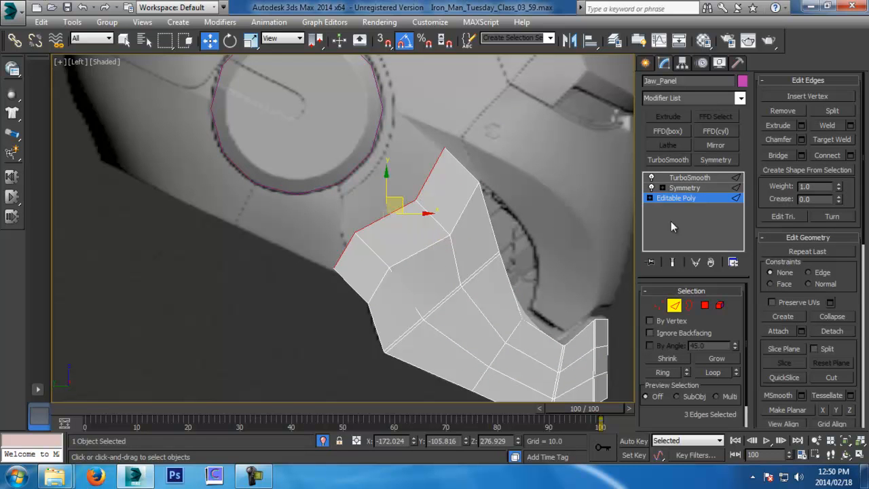
Delete every jaw panel polygon except the three newly extended ones and show the remaining strip smoothed.
click(705, 304)
click(377, 270)
ctrl+click(413, 241)
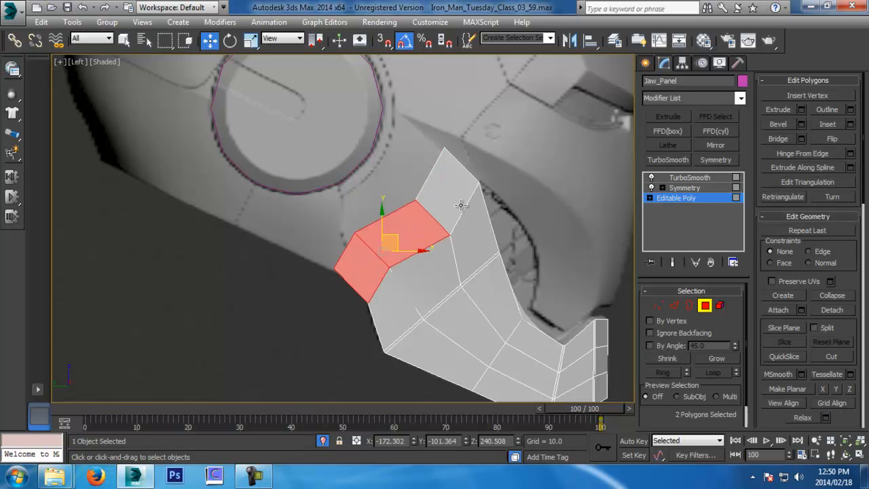
ctrl+click(461, 204)
scroll(480, 185, up, 2)
middle_drag(417, 250, 417, 228)
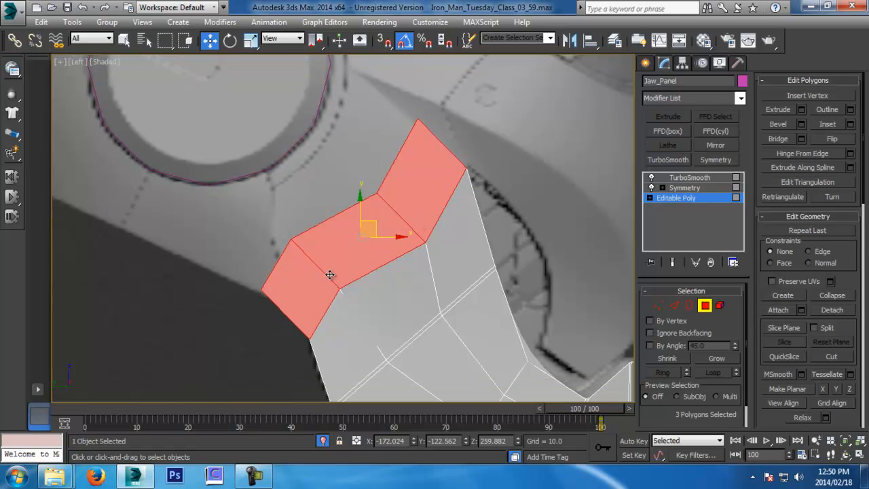
key(ctrl+i)
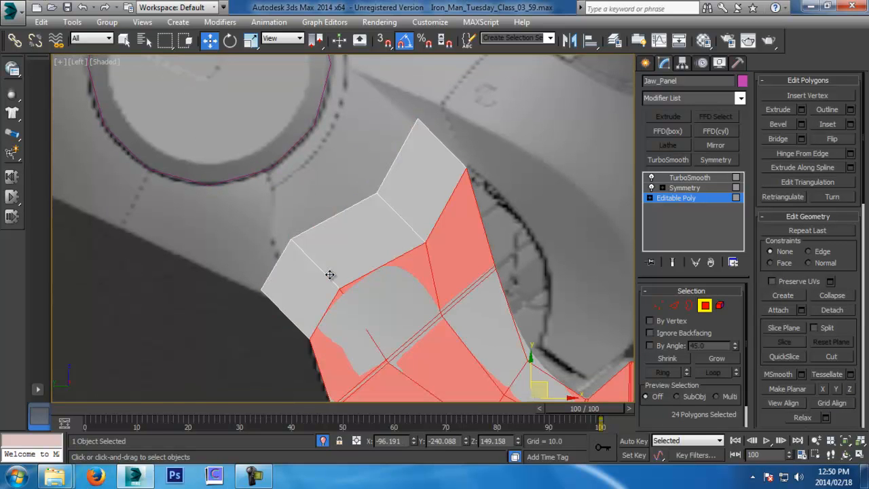
key(Delete)
click(704, 305)
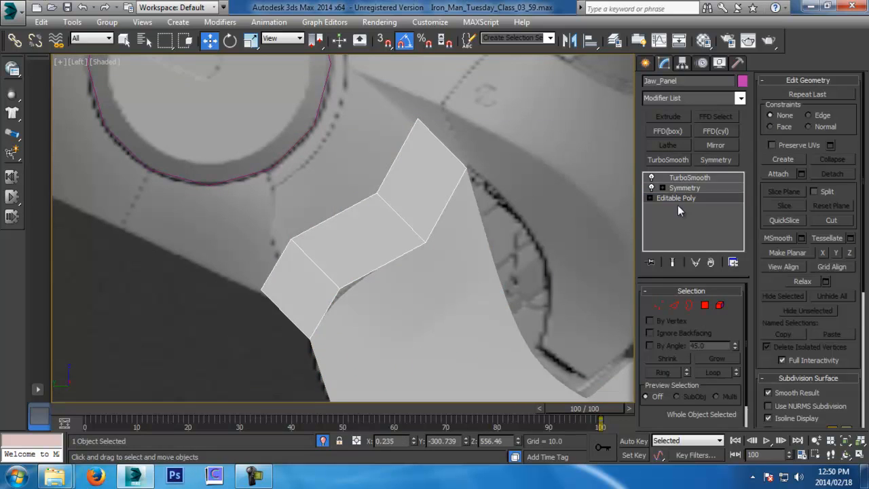
click(689, 177)
middle_drag(432, 282, 439, 272)
mouse_move(468, 156)
middle_down()
mouse_move(475, 213)
mouse_move(484, 163)
mouse_move(493, 234)
middle_up()
middle_drag(508, 372, 538, 205)
middle_drag(366, 375, 423, 333)
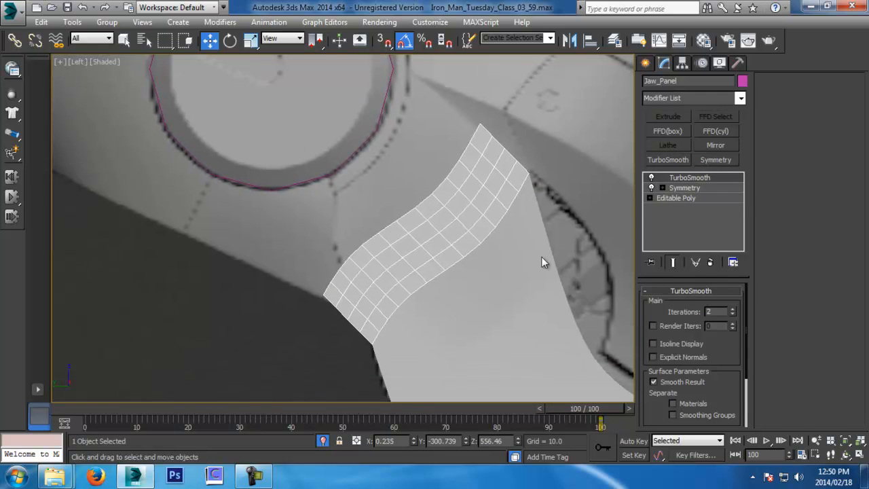
Enter vertex editing on the jaw panel and turn on 3D snapping, checking that it snaps to Vertex.
click(675, 197)
click(658, 305)
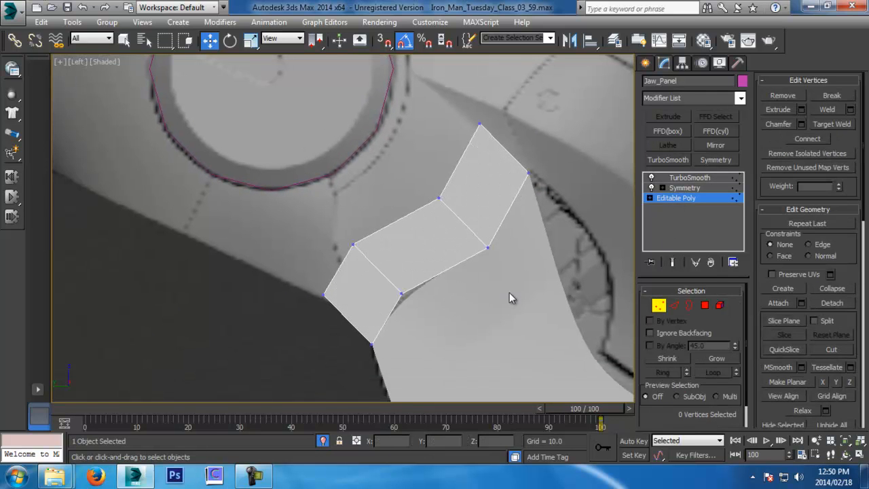
middle_drag(373, 224, 361, 259)
middle_drag(417, 198, 405, 234)
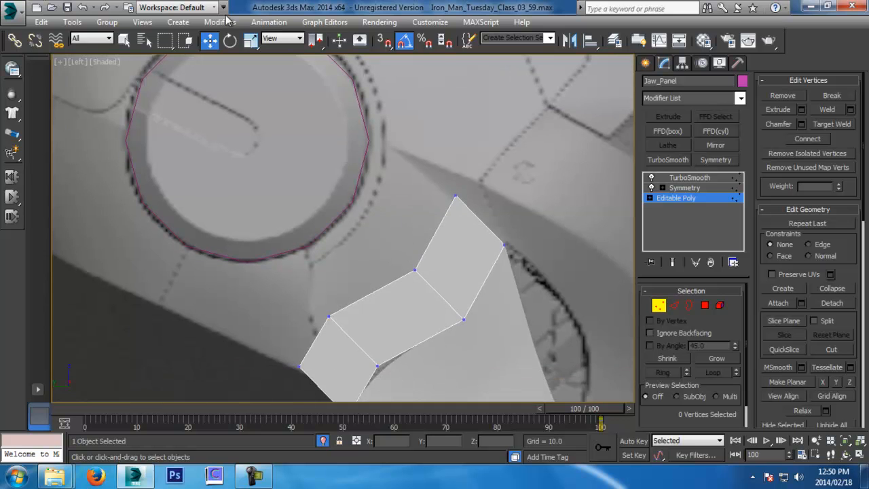
click(391, 43)
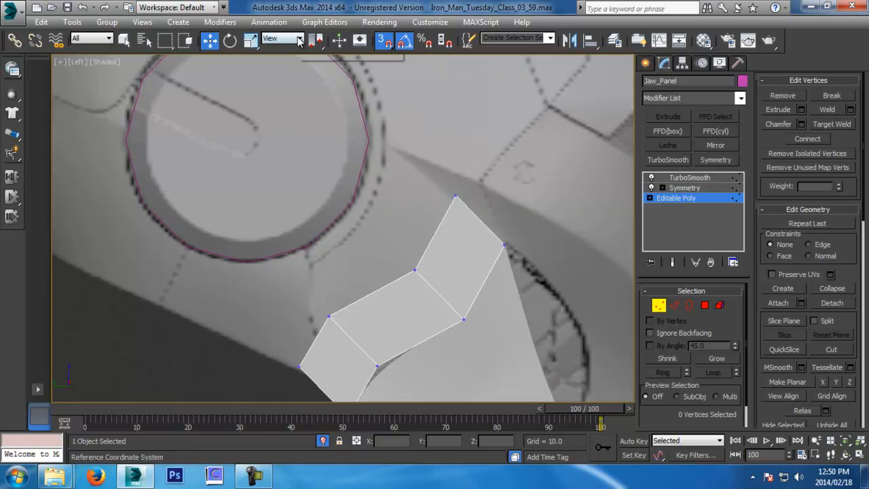
right_click(339, 40)
click(352, 23)
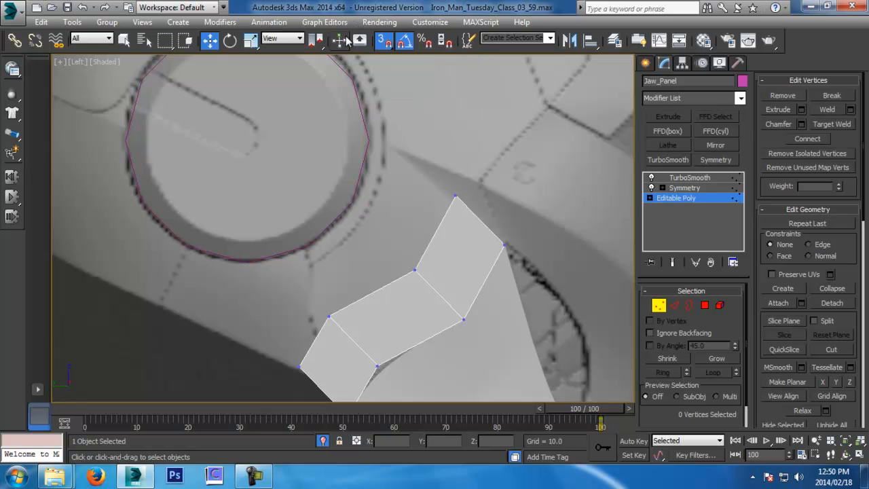
right_click(424, 42)
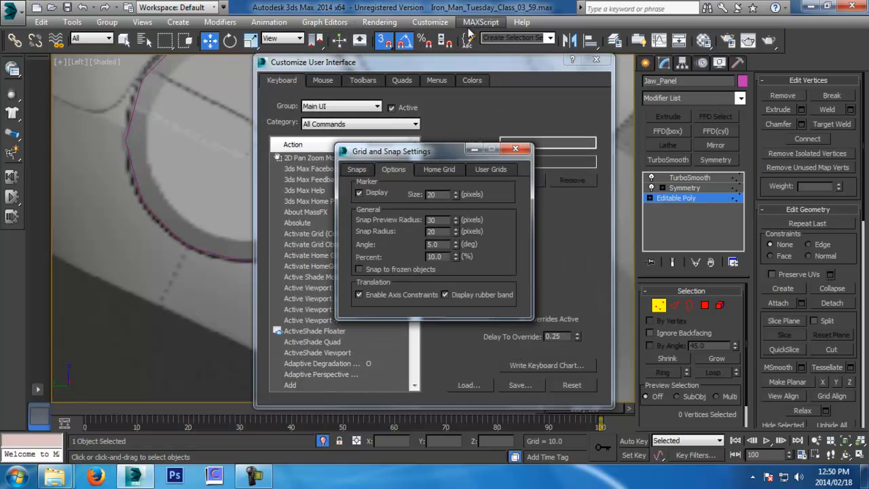
click(516, 151)
click(595, 59)
right_click(384, 42)
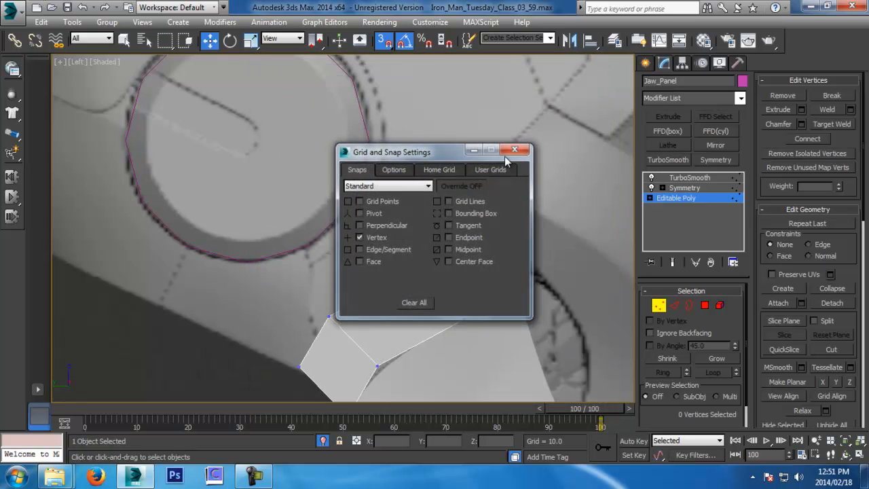
click(516, 149)
Snap the four outer vertices of the jaw panel strip onto consecutive points along the ear circle's lower front arc.
drag(447, 204, 363, 150)
mouse_move(401, 275)
mouse_down()
mouse_move(362, 231)
mouse_move(373, 251)
mouse_up()
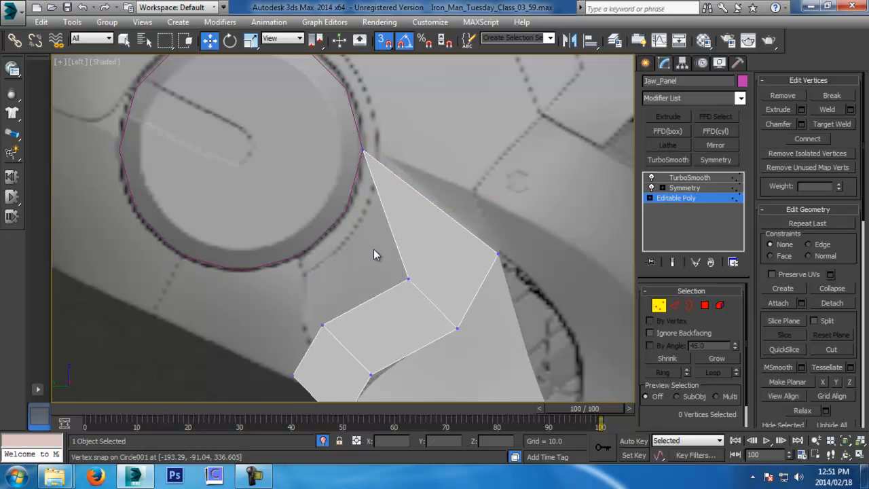
key(F3)
drag(408, 278, 347, 211)
middle_drag(385, 274, 419, 219)
drag(357, 271, 330, 327)
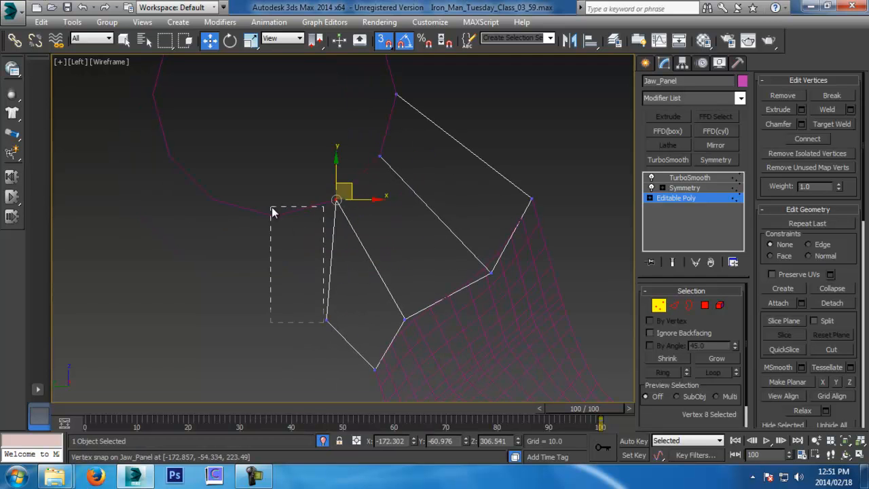
drag(287, 252, 274, 216)
middle_drag(377, 221, 350, 233)
scroll(353, 237, down, 2)
key(F3)
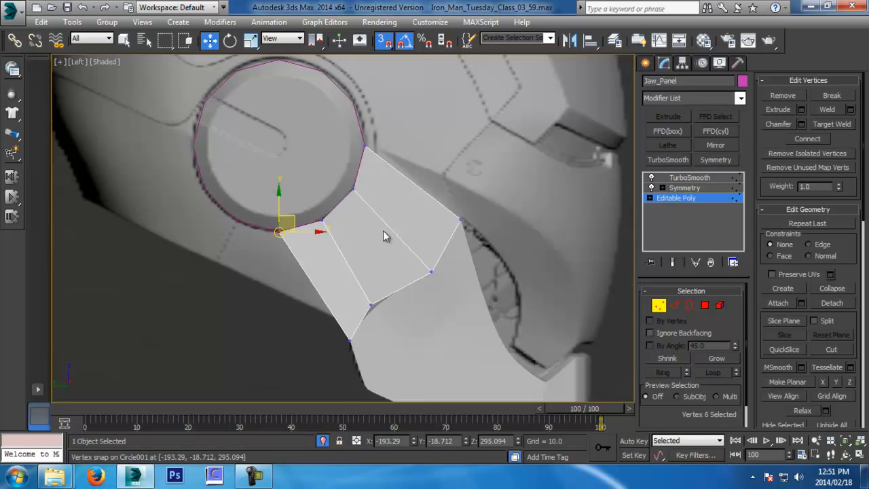
Show the jaw panel smoothed, then save the scene incrementally as Iron_Man_Tuesday_Class_03_61.max with snapping off.
click(658, 305)
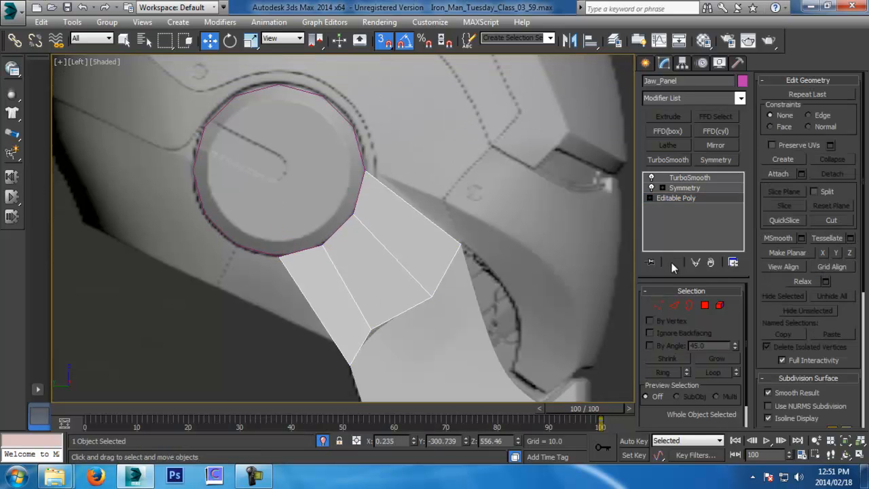
click(681, 175)
middle_drag(426, 176, 430, 221)
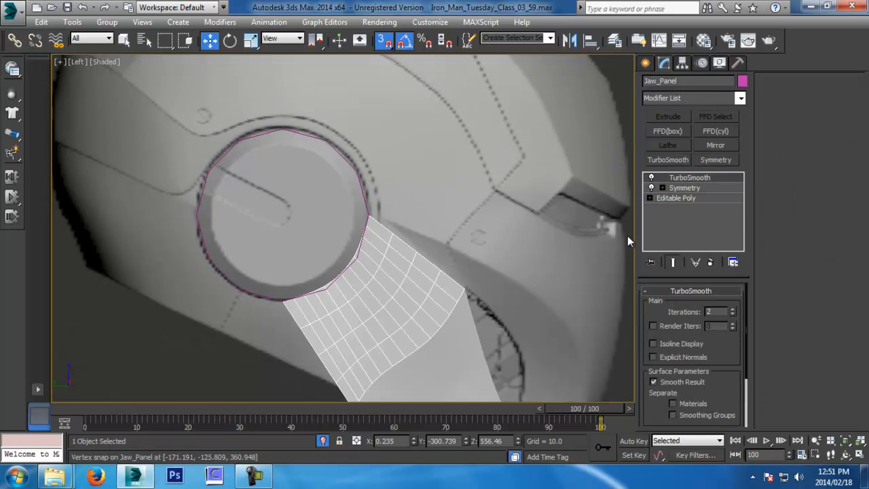
key(ctrl+s)
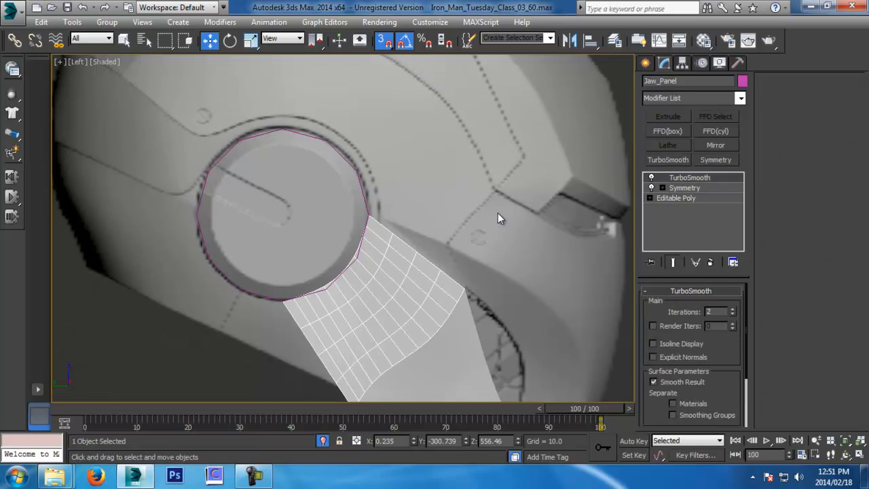
key(s)
key(ctrl+s)
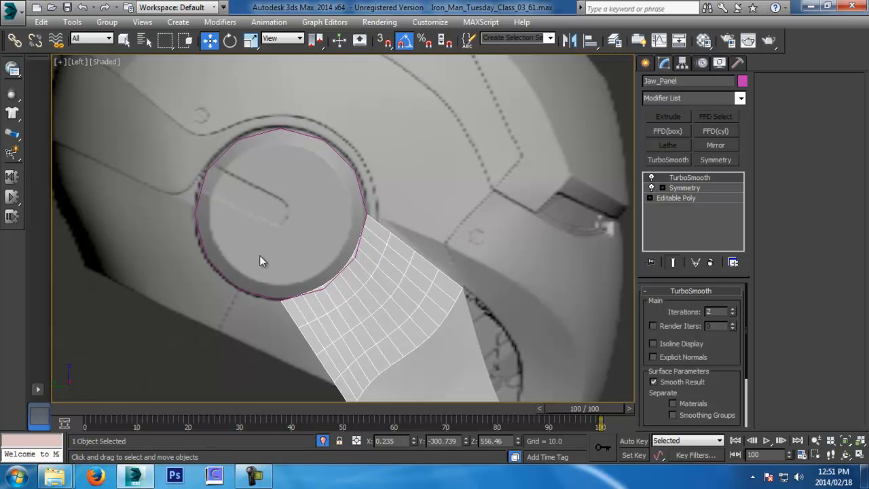
Enlarge the ear circle to a radius of 89.64.
middle_drag(335, 310, 348, 300)
scroll(348, 300, up, 2)
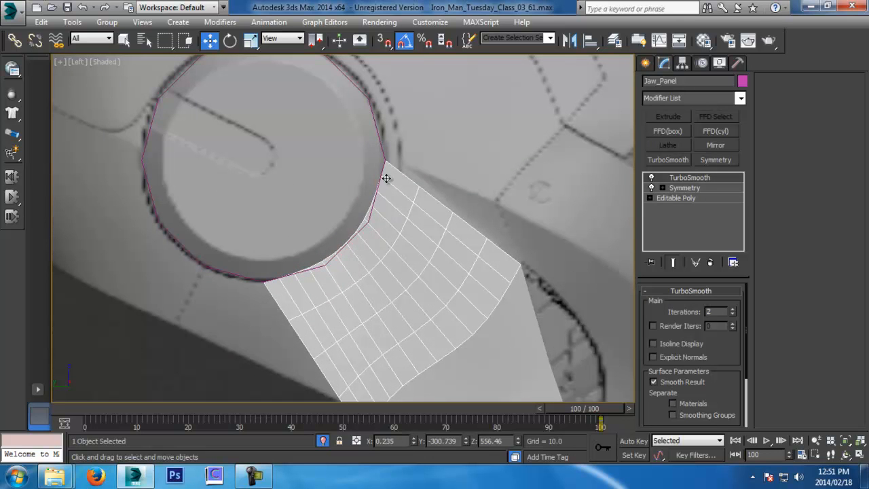
click(383, 155)
middle_drag(382, 156, 402, 187)
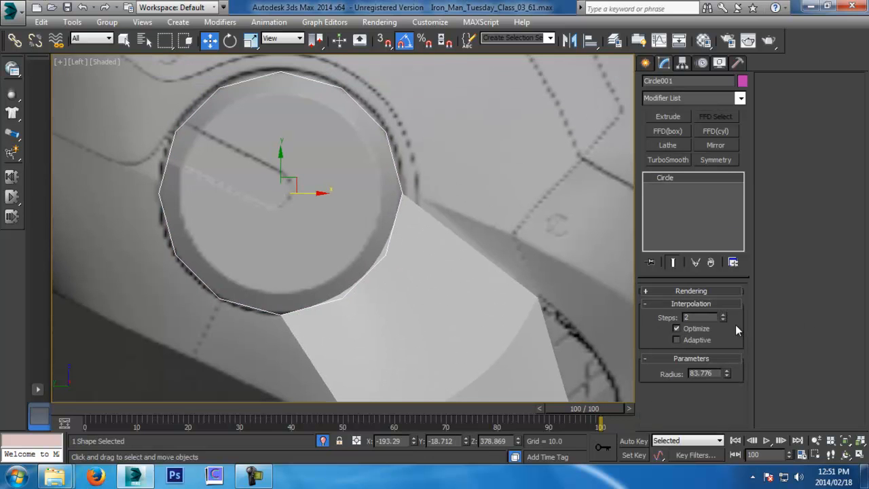
drag(727, 374, 726, 370)
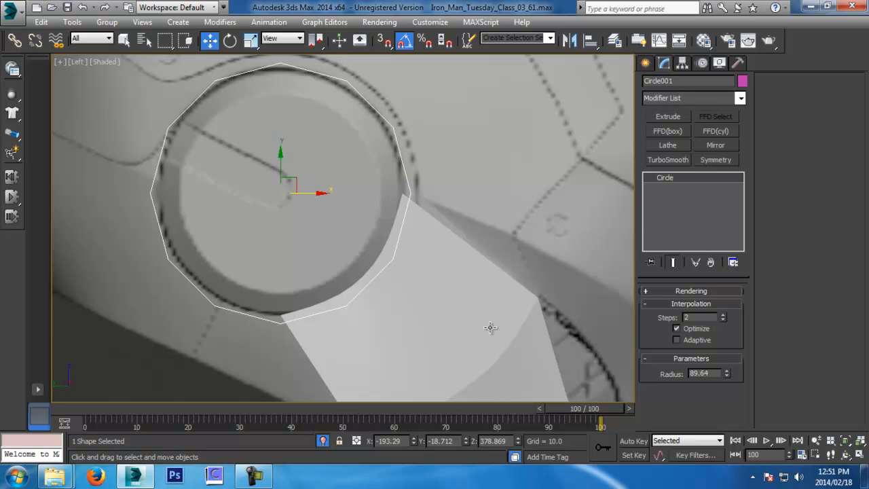
Turn 3D snapping back on and snap the jaw panel's four ear-side vertices to the enlarged circle's points.
click(460, 302)
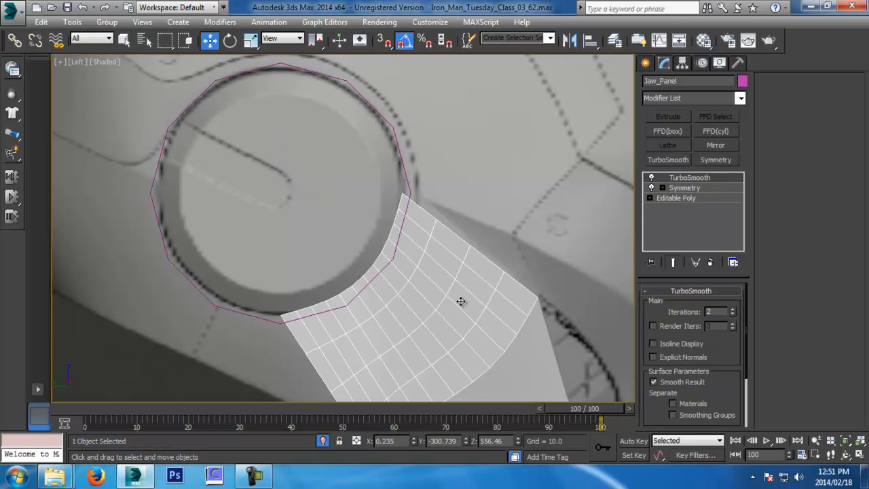
click(675, 197)
click(658, 305)
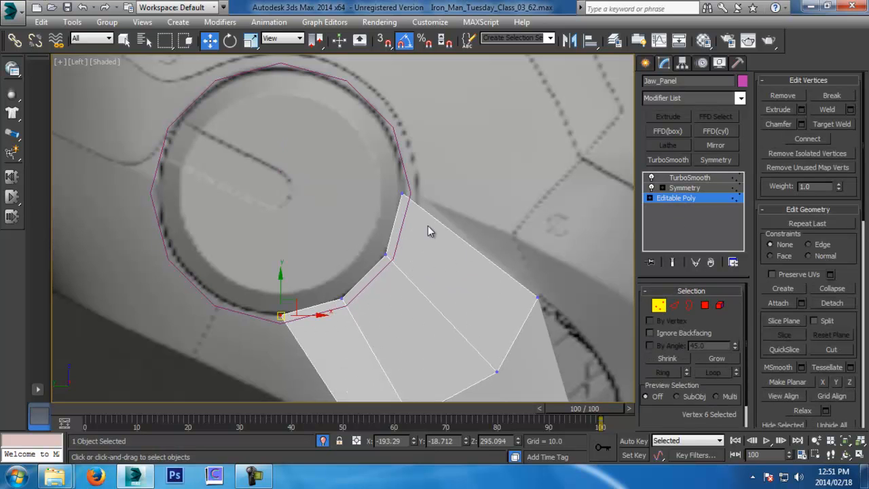
click(385, 40)
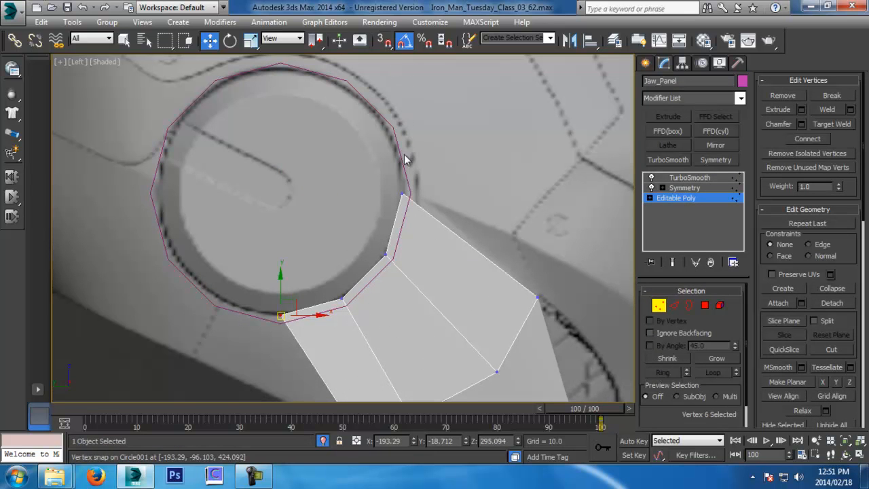
click(407, 197)
drag(386, 257, 393, 259)
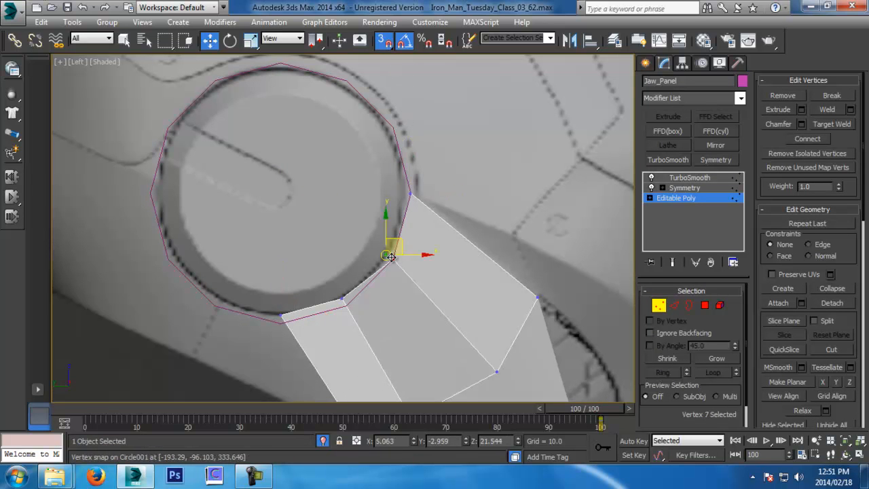
middle_drag(401, 277, 437, 198)
drag(379, 220, 384, 229)
click(319, 241)
drag(319, 242, 319, 244)
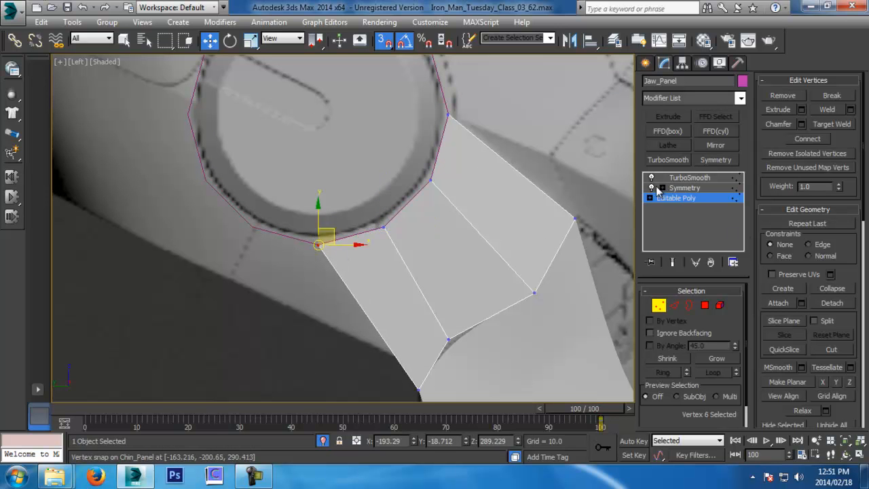
click(658, 305)
Return to the jaw panel's base mesh, turn off 3D snapping and save incrementally as Iron_Man_Tuesday_Class_03_65.max.
click(593, 211)
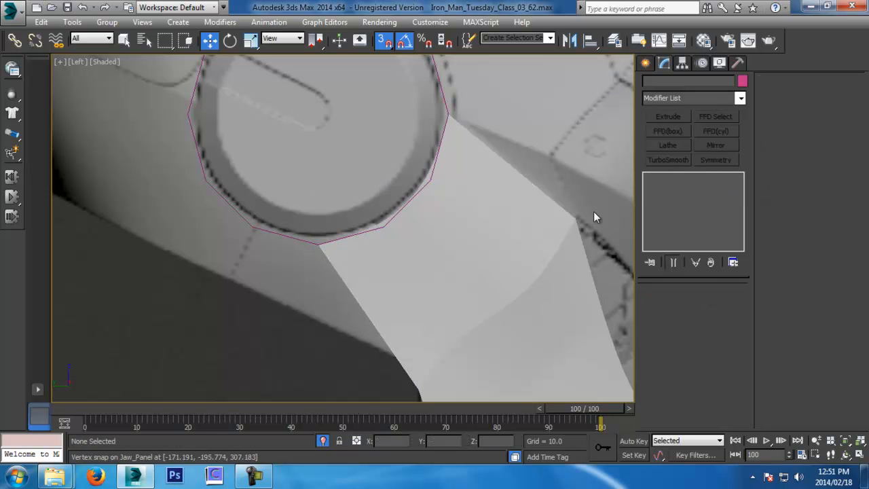
middle_drag(502, 207, 497, 252)
click(471, 217)
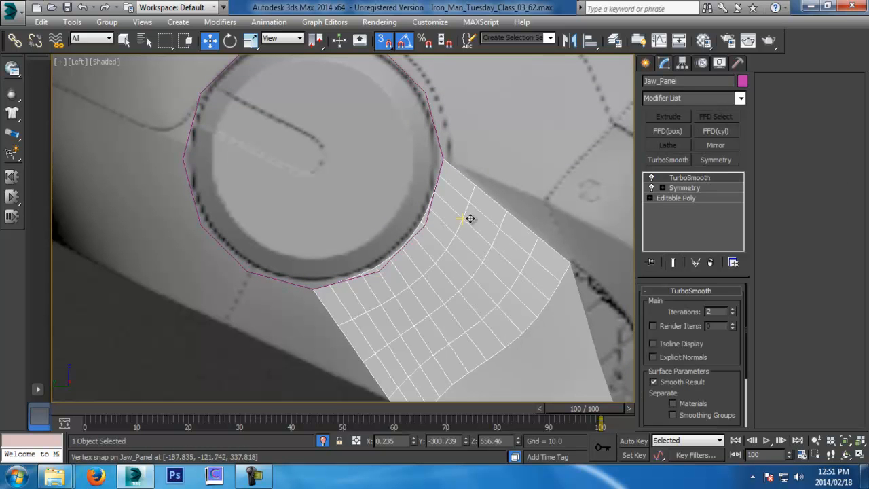
click(679, 197)
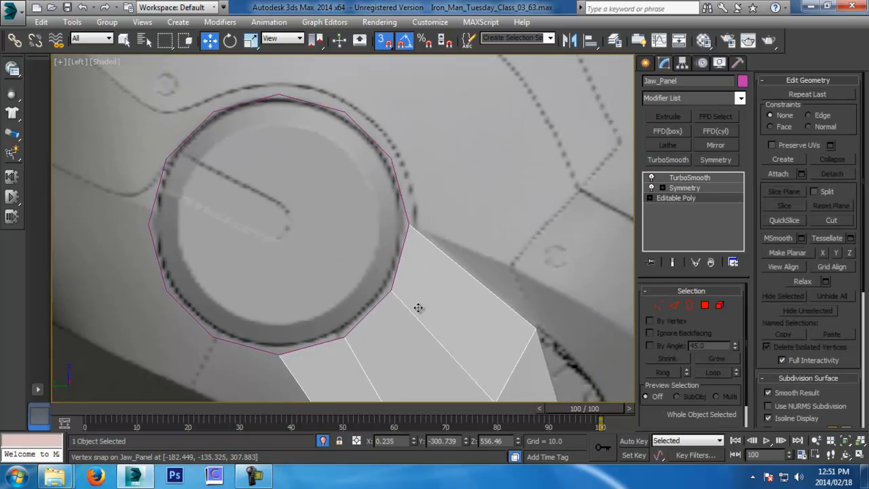
scroll(387, 326, up, 3)
middle_drag(485, 137, 424, 214)
scroll(428, 215, up, 2)
key(ctrl+s)
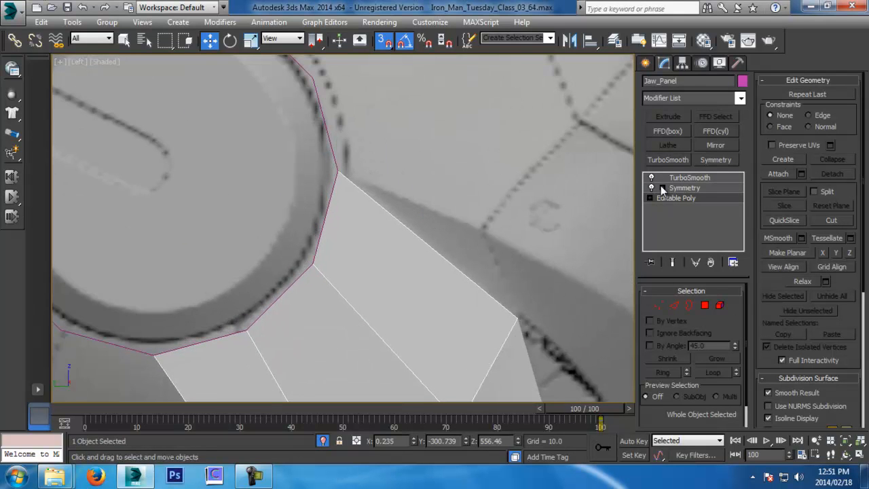
middle_drag(352, 243, 300, 250)
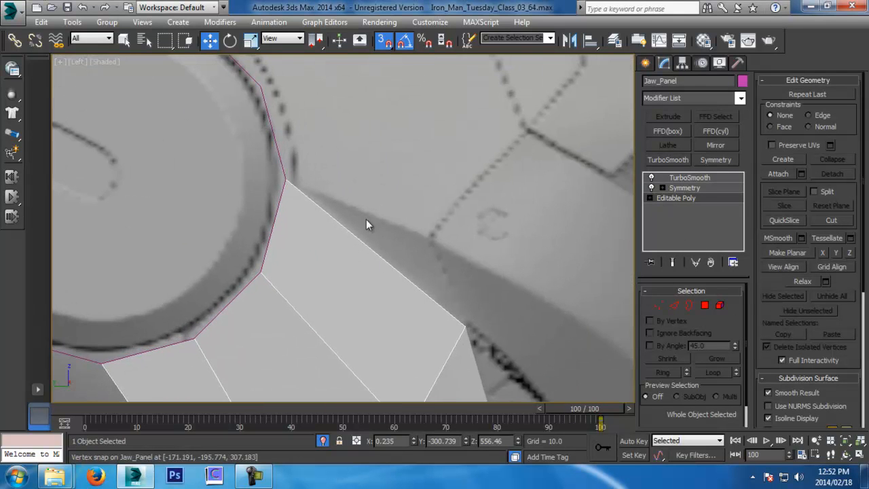
key(s)
key(ctrl+s)
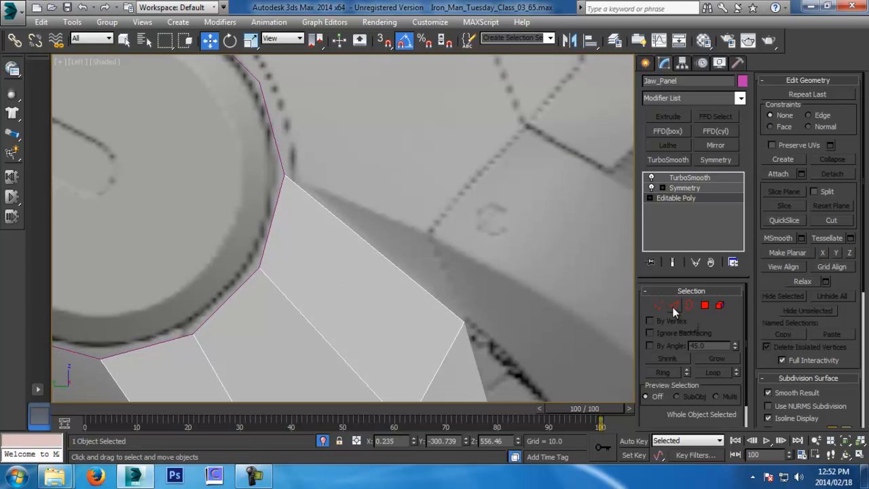
Select the jaw panel's four ear-side vertices, check them against the front view, and save incrementally as Iron_Man_Tuesday_Class_03_66.max.
click(673, 305)
click(423, 288)
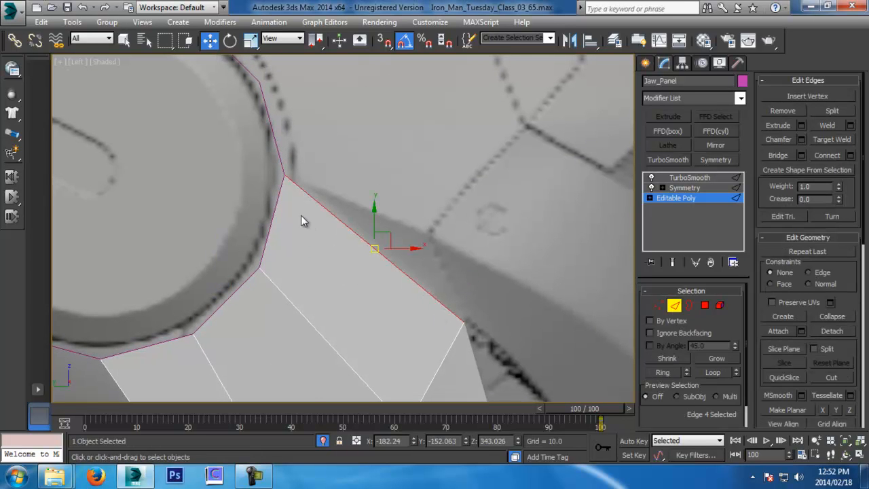
middle_drag(244, 224, 303, 187)
click(327, 201)
ctrl+click(293, 257)
click(659, 306)
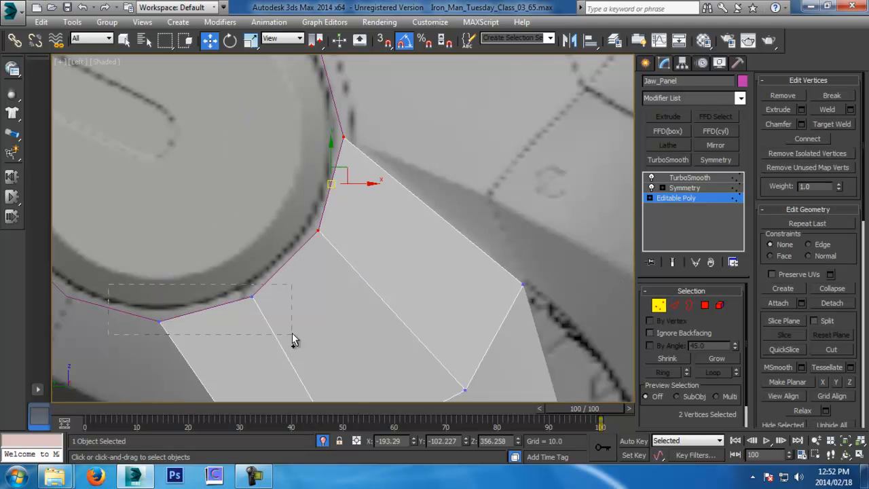
ctrl+drag(285, 330, 285, 330)
key(f)
middle_drag(287, 317, 339, 237)
scroll(339, 237, up, 2)
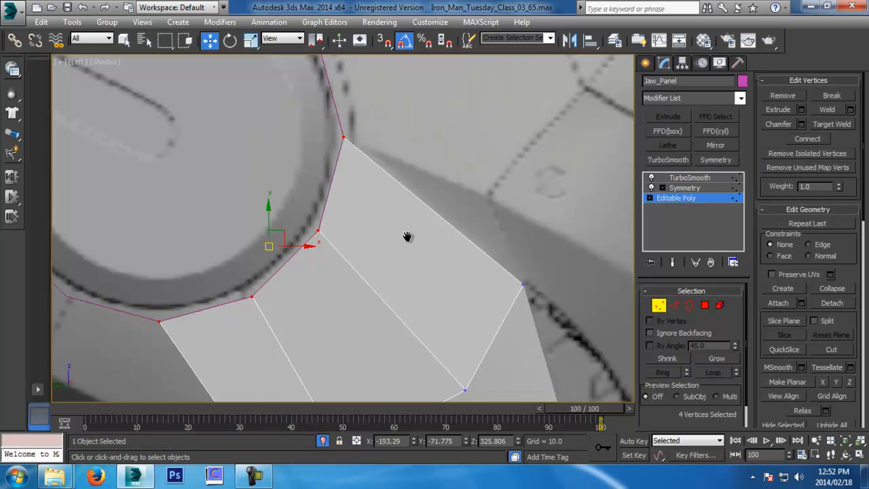
scroll(407, 237, down, 2)
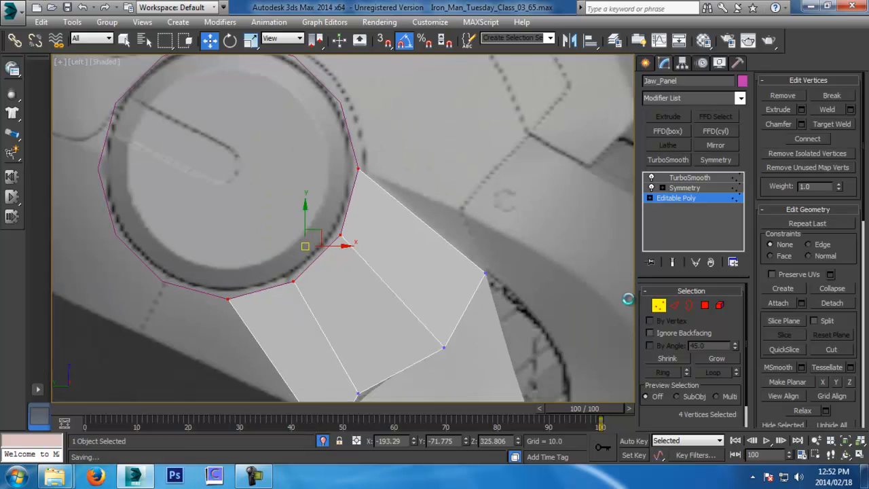
Extrude the jaw panel's upper edge upward into a new polygon and save incrementally as Iron_Man_Tuesday_Class_03_67.max.
key(2)
click(441, 236)
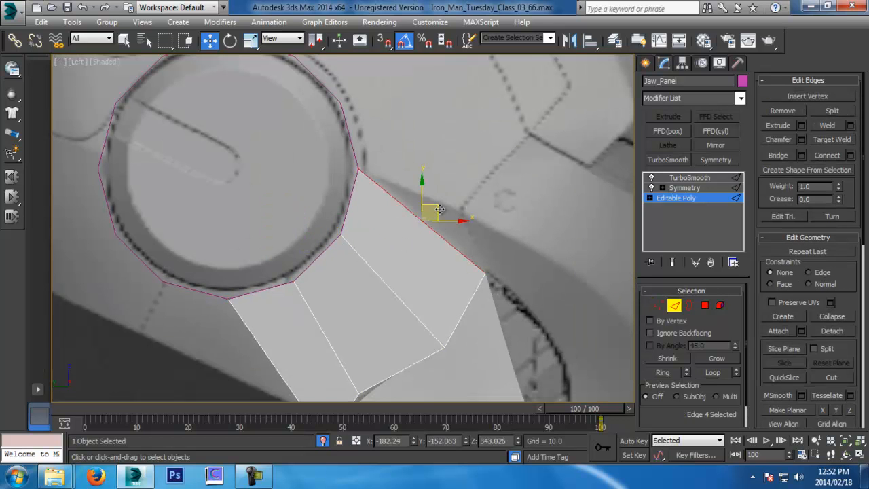
scroll(424, 216, up, 4)
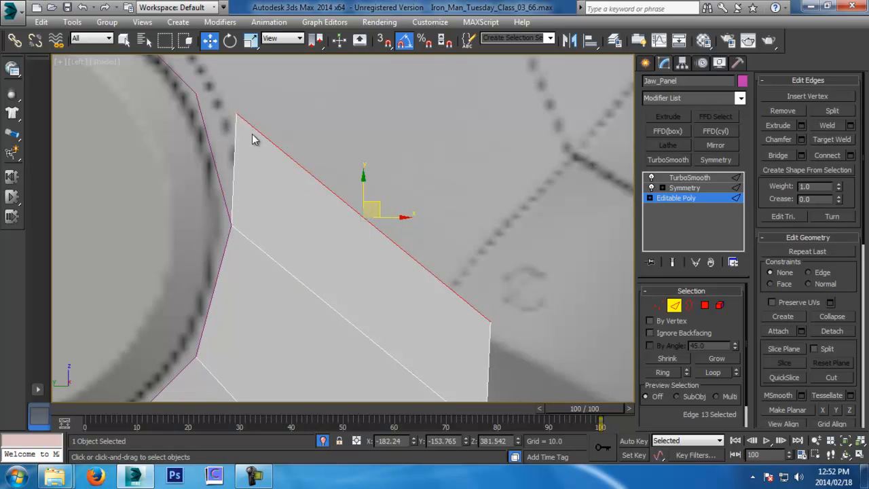
scroll(265, 149, down, 3)
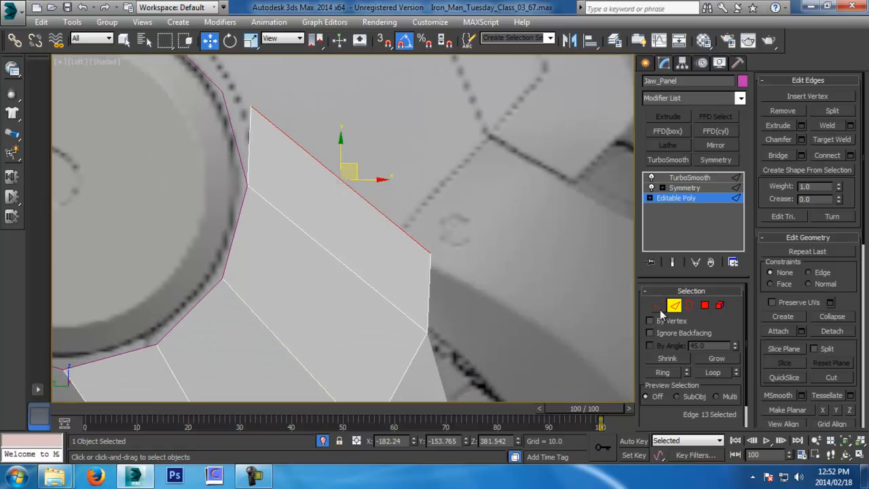
Target weld the new polygon's upper ear-side vertex to the jaw panel vertex below it on the ear circle.
click(658, 306)
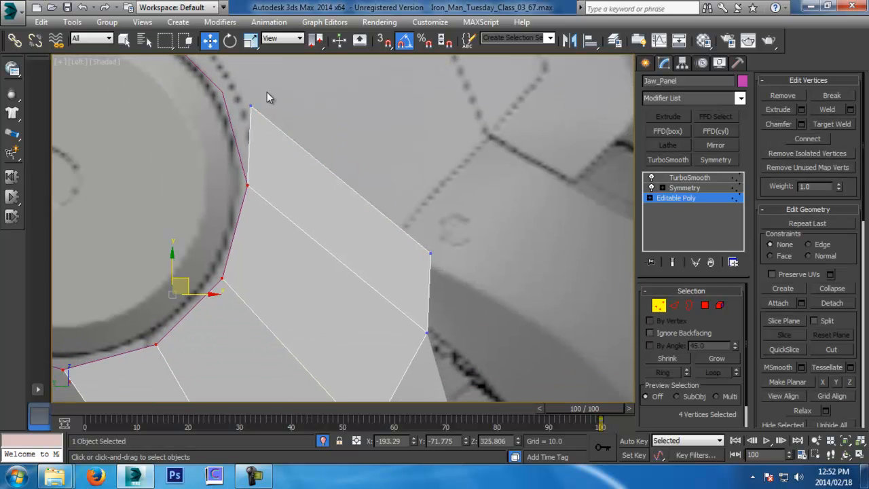
click(833, 126)
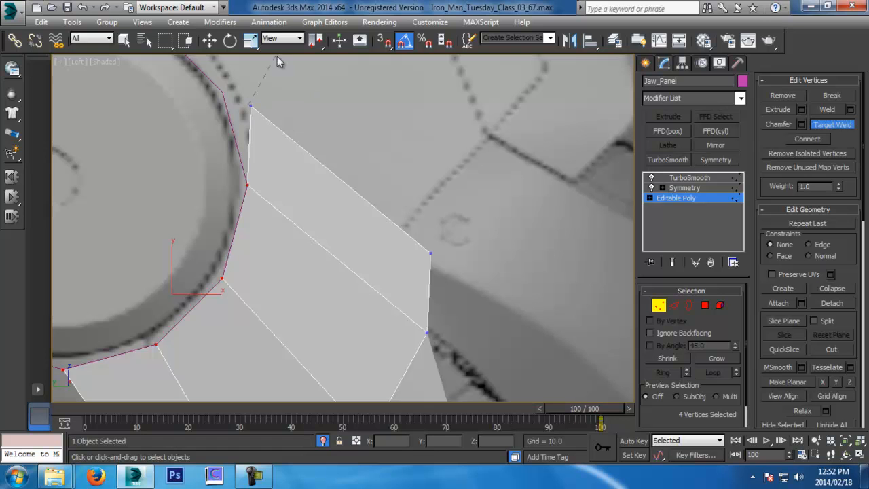
click(246, 185)
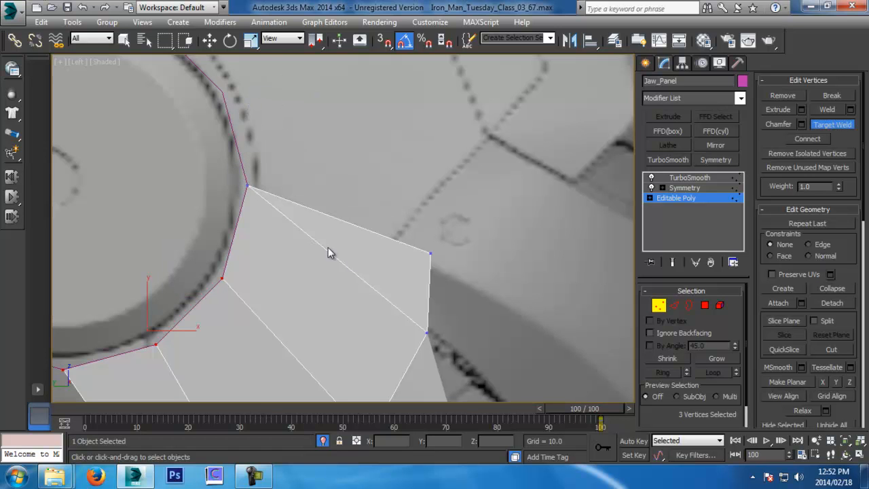
Move the new triangle's free front vertex onto the dotted panel seam in the reference and save incrementally as Iron_Man_Tuesday_Class_03_68.max.
middle_drag(345, 251, 333, 229)
key(w)
drag(376, 201, 477, 250)
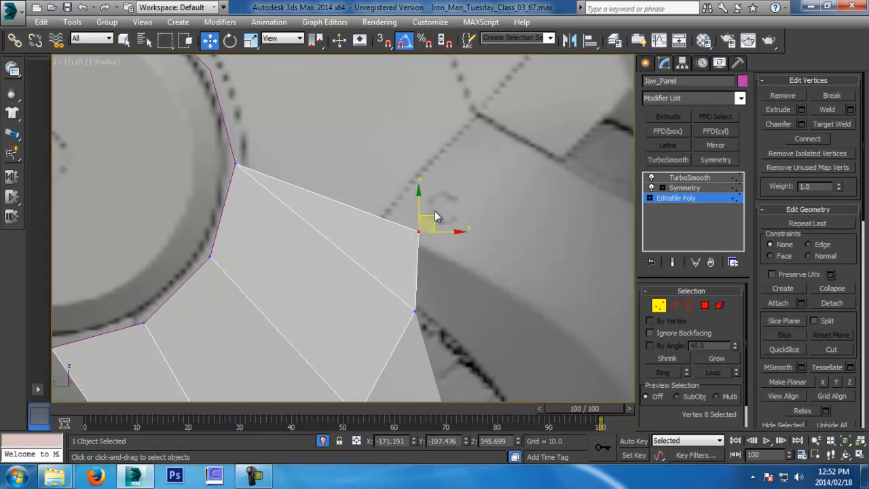
drag(427, 213, 391, 204)
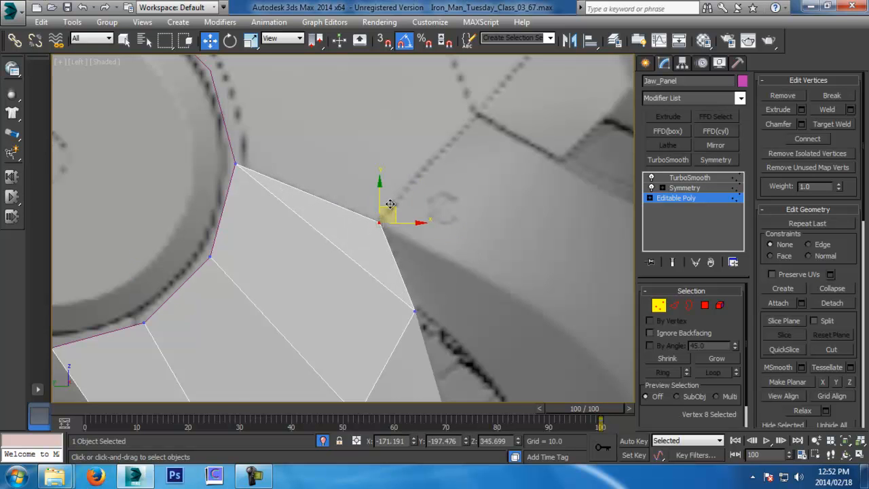
scroll(407, 196, down, 2)
middle_drag(407, 194, 342, 158)
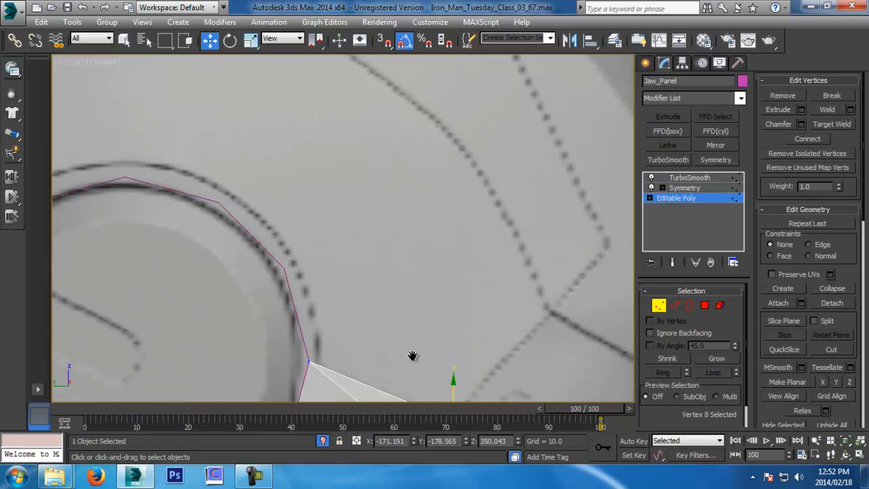
scroll(411, 355, down, 3)
Unhide all objects and, in the perspective view, turn off the TurboSmooth display of Mouth_Panel.
right_click(468, 250)
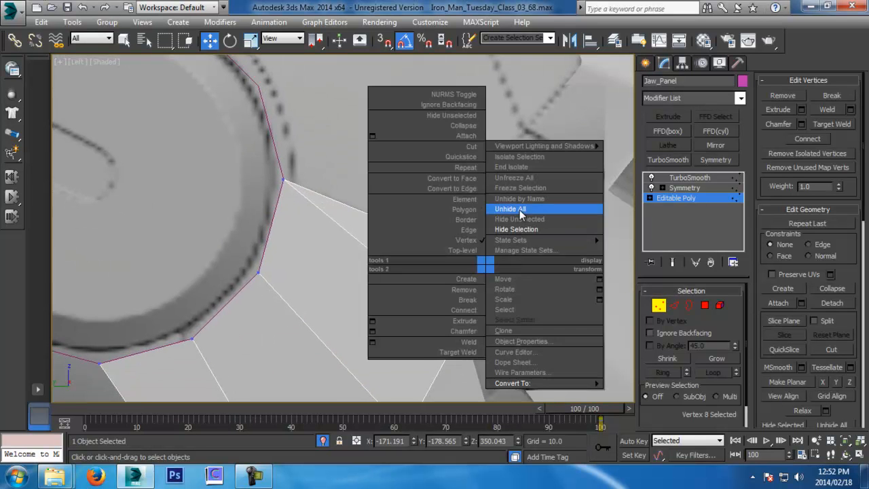
click(512, 209)
middle_drag(465, 256, 426, 246)
key(p)
key(z)
key(w)
click(663, 308)
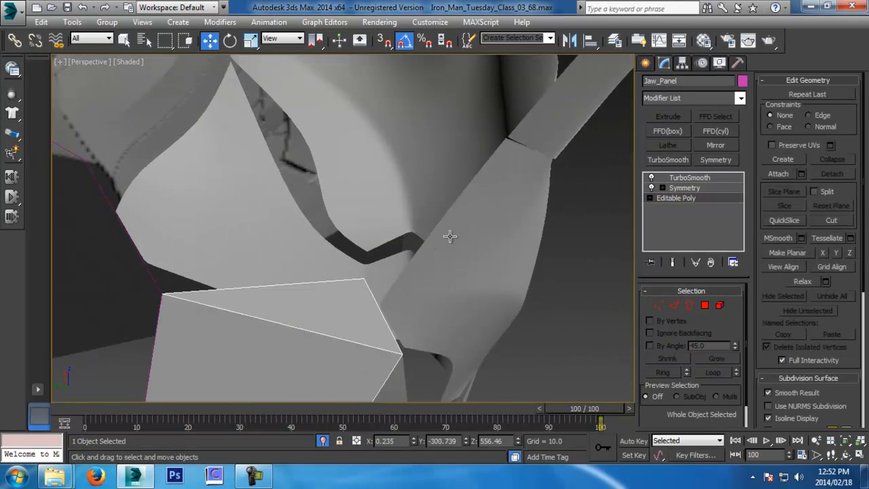
click(428, 246)
click(650, 179)
alt+middle_drag(591, 250, 523, 194)
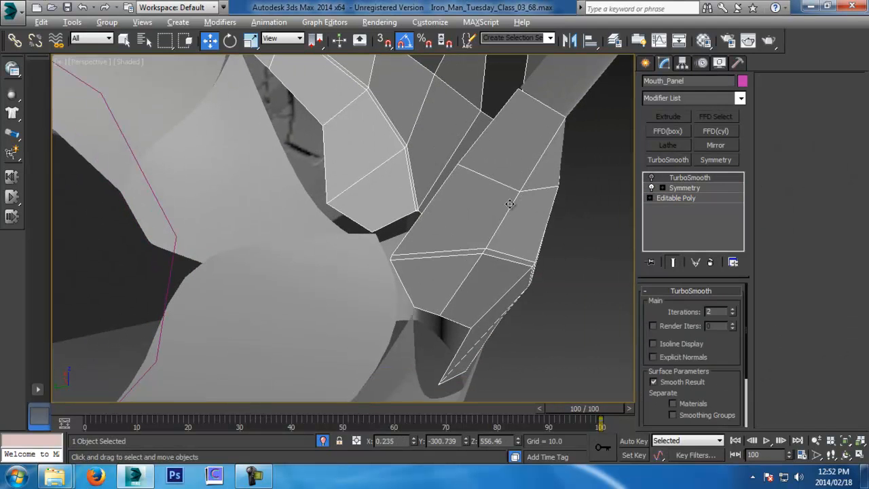
Return to the jaw panel's base mesh, save incrementally as Iron_Man_Tuesday_Class_03_69.max, and show edged faces while editing its vertices.
click(348, 259)
alt+middle_drag(439, 259, 529, 230)
click(682, 197)
scroll(536, 238, up, 8)
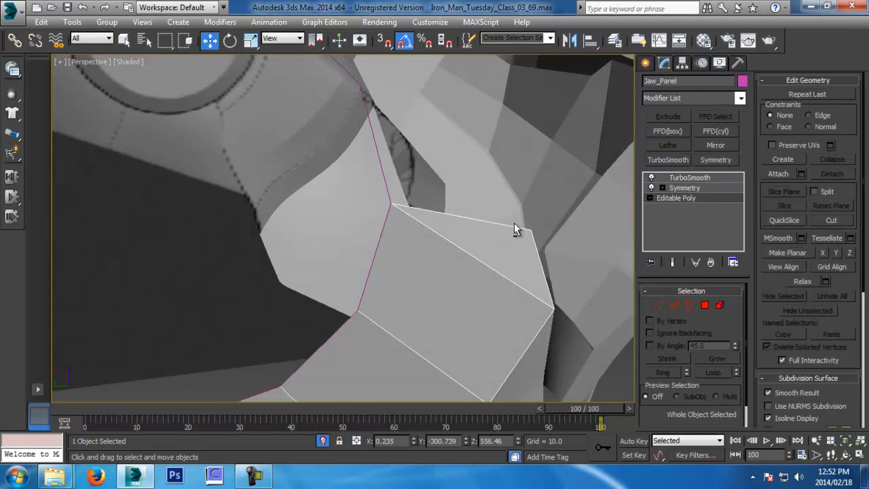
middle_drag(599, 276, 531, 275)
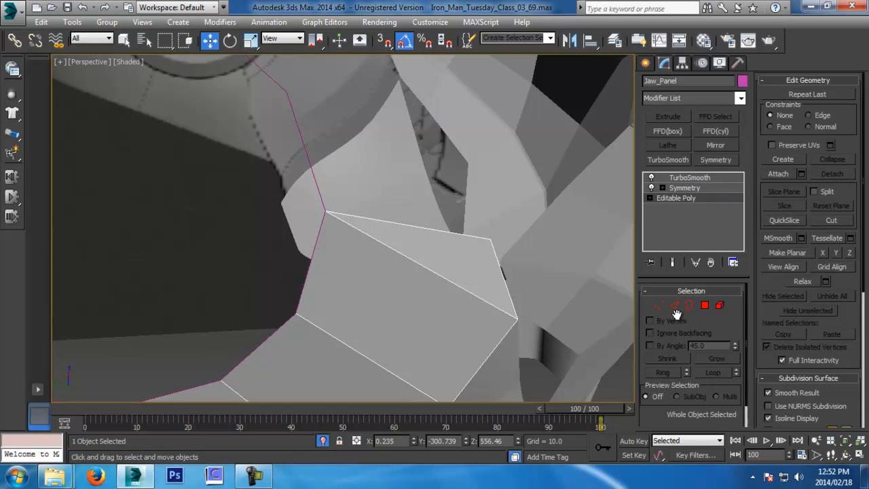
click(674, 307)
mouse_move(446, 228)
alt+middle_down()
mouse_move(496, 258)
mouse_move(520, 248)
mouse_move(497, 254)
alt+middle_up()
key(1)
key(F4)
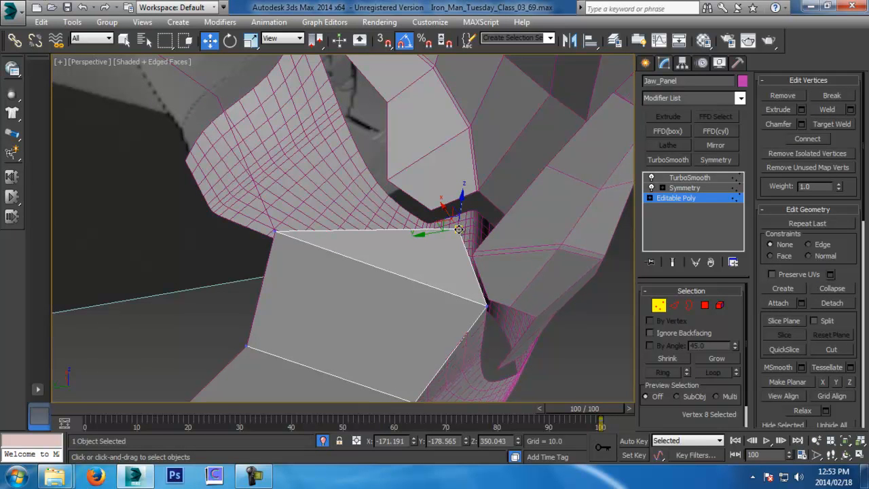
Turn on 3D snapping and snap the jaw panel's upper front vertex and the one below it to the mouth panel's vertices.
click(385, 40)
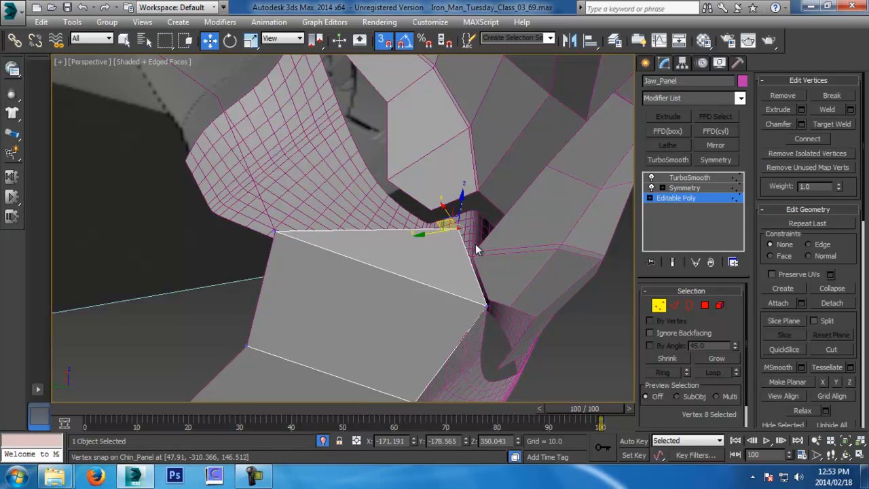
drag(456, 220, 471, 256)
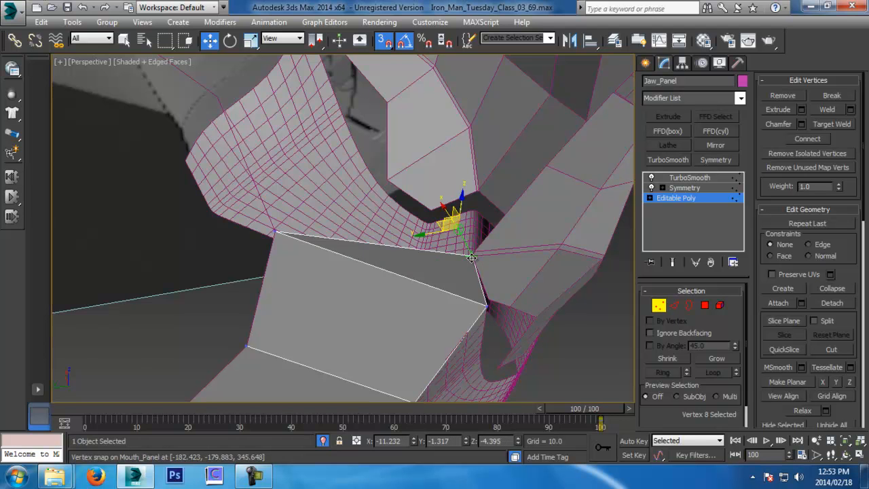
alt+middle_drag(471, 257, 485, 258)
click(499, 332)
drag(500, 332, 501, 332)
alt+middle_drag(508, 362, 547, 350)
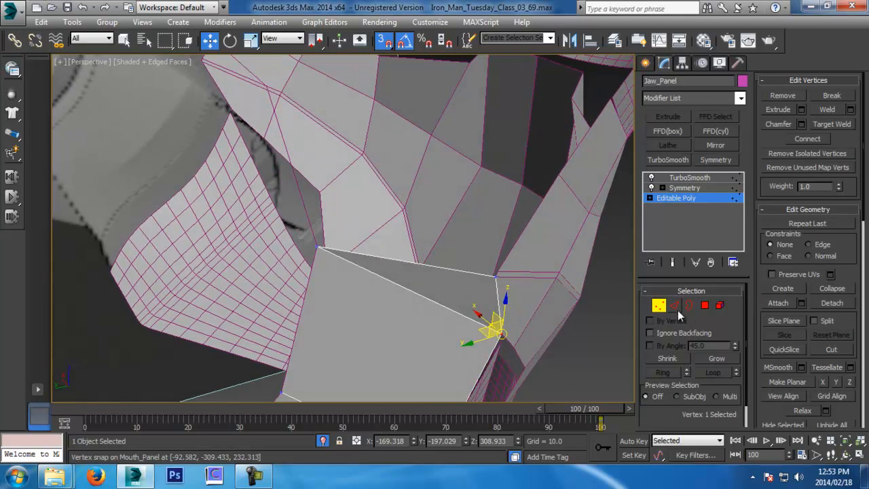
Extrude the jaw panel's upper edge slightly upward, without snapping, to add a thin strip of support geometry.
click(677, 307)
shift+drag(417, 243, 416, 236)
alt+middle_drag(415, 236, 494, 267)
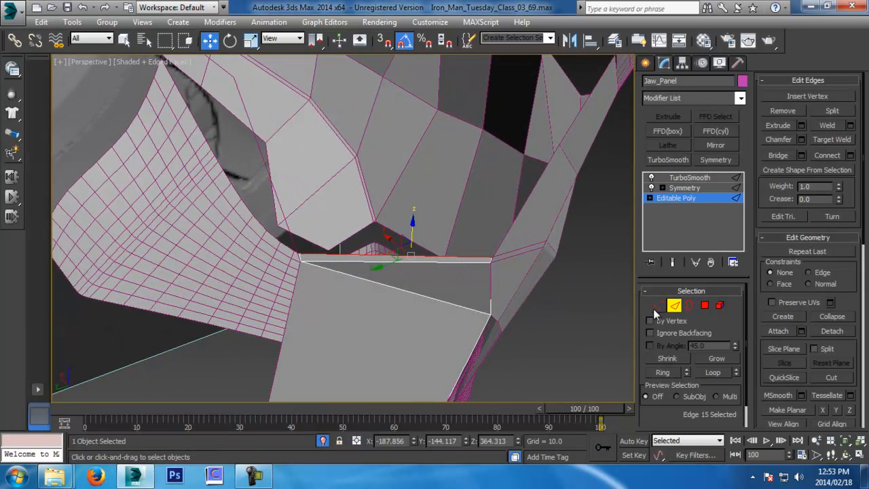
Snap the thin strip's two upper vertices into line with the mouth panel's corner and save incrementally as Iron_Man_Tuesday_Class_03_70.max.
click(655, 305)
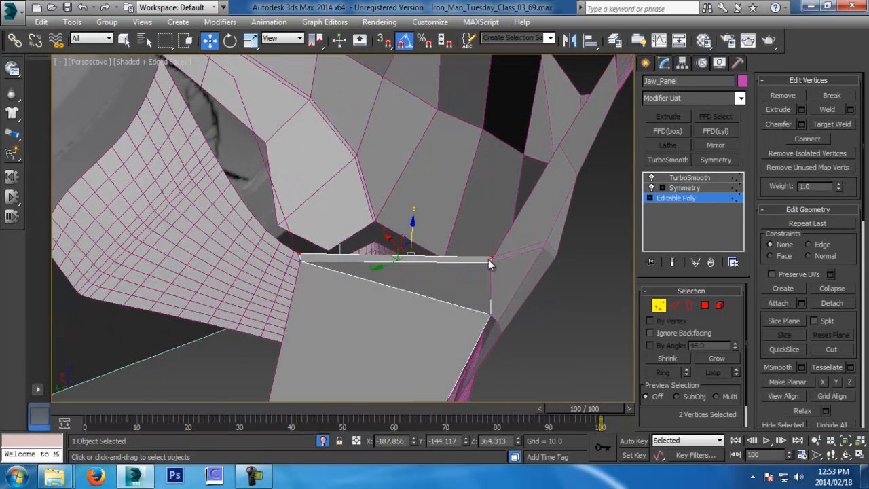
key(s)
drag(489, 259, 494, 255)
alt+middle_drag(494, 255, 374, 182)
key(alt+z)
drag(373, 182, 398, 281)
alt+middle_drag(396, 249, 545, 288)
key(w)
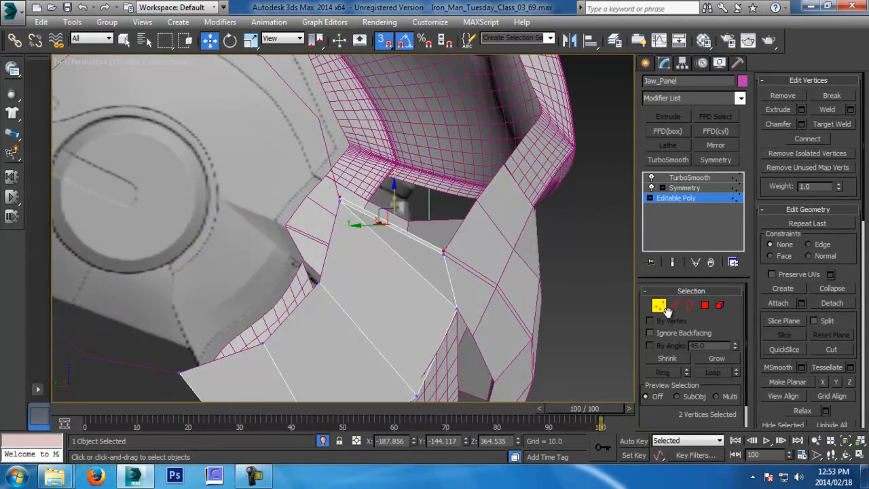
click(658, 310)
key(ctrl+s)
In the left view, turn off 3D snapping, save incrementally as Iron_Man_Tuesday_Class_03_71.max, and turn Mouth_Panel's TurboSmooth back on.
click(671, 310)
key(l)
scroll(367, 218, up, 3)
middle_drag(366, 218, 437, 285)
scroll(419, 287, down, 3)
scroll(437, 285, down, 2)
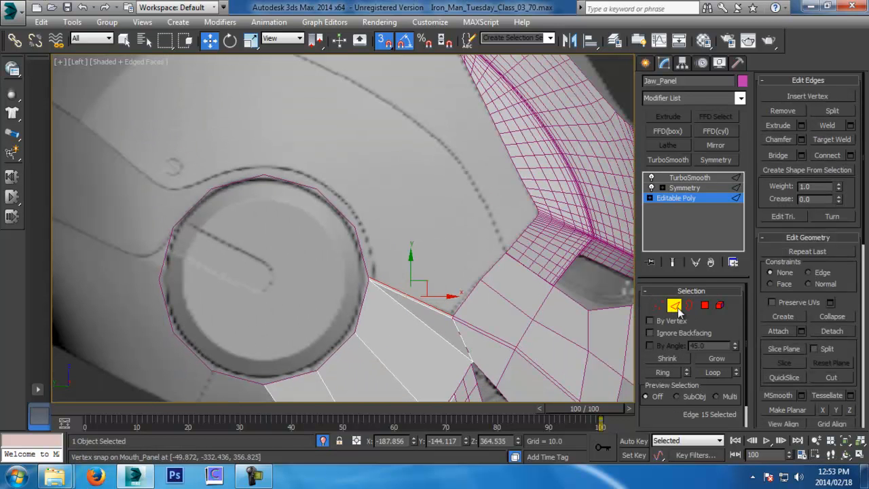
click(676, 307)
click(580, 312)
key(s)
key(ctrl+s)
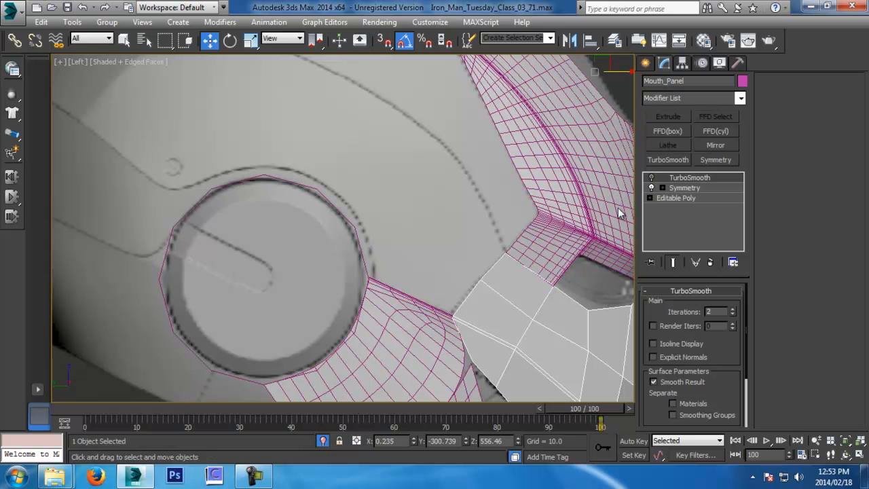
click(650, 178)
Hide the mouth panel with its neighbouring face and chin panels and save incrementally as Iron_Man_Tuesday_Class_03_72.max.
middle_drag(499, 259, 421, 267)
scroll(380, 277, down, 2)
ctrl+click(455, 234)
middle_drag(465, 339, 512, 203)
ctrl+click(427, 286)
right_click(474, 274)
click(500, 235)
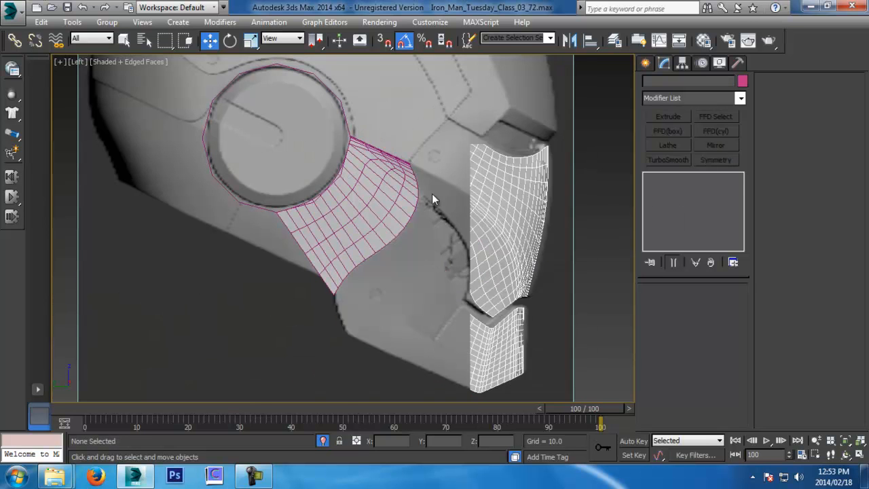
key(ctrl+s)
Select the jaw panel, compare it with the front reference, then save incrementally as Iron_Man_Tuesday_Class_03_73.max in the left view.
click(398, 188)
middle_drag(398, 188, 429, 338)
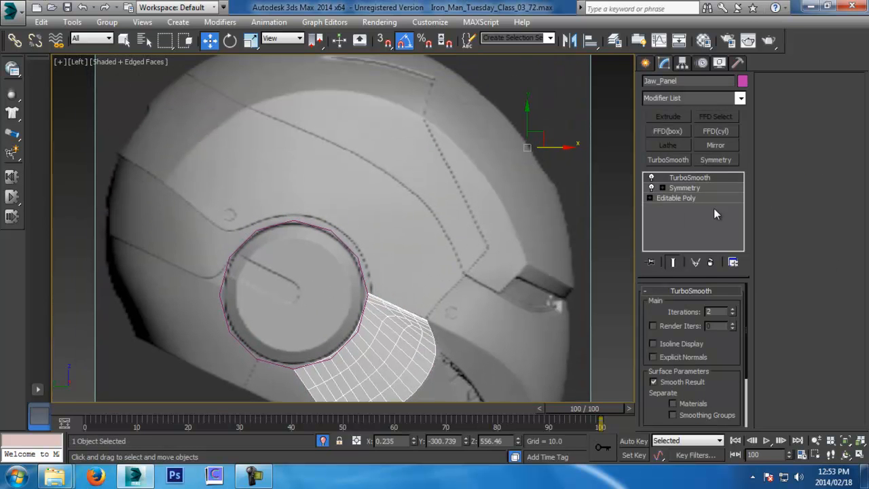
key(f)
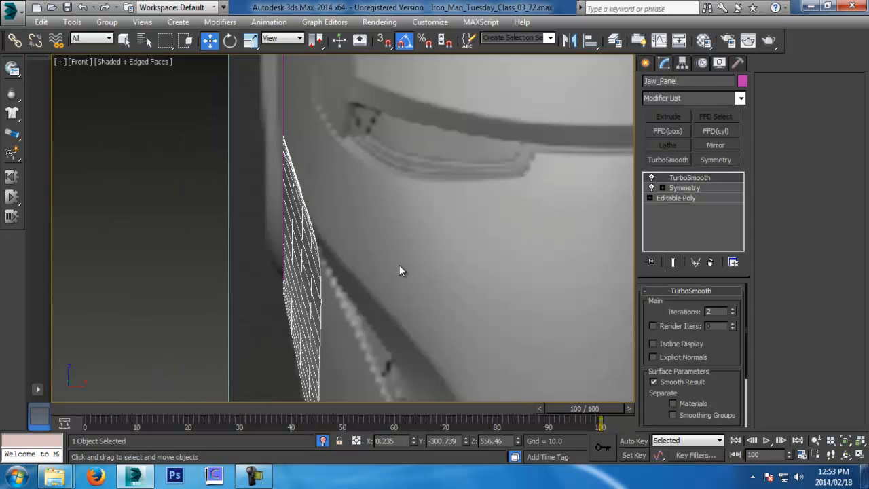
middle_drag(401, 270, 407, 163)
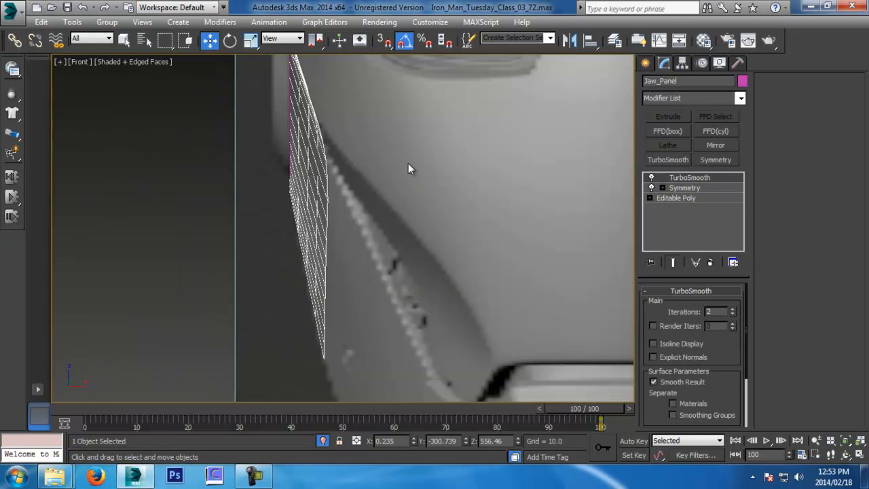
key(l)
key(ctrl+s)
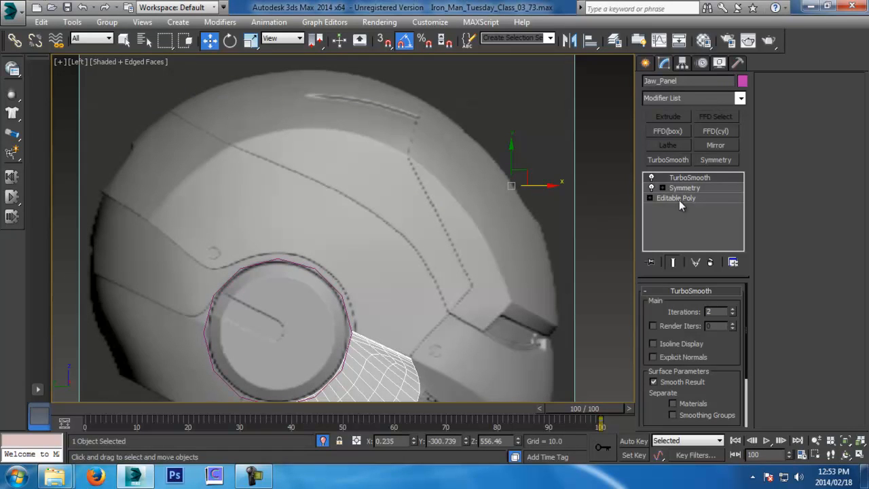
Extrude the jaw panel's upper edge up along the dotted seam to the panel corner behind the eye in the left reference.
click(678, 199)
click(674, 305)
scroll(472, 258, up, 5)
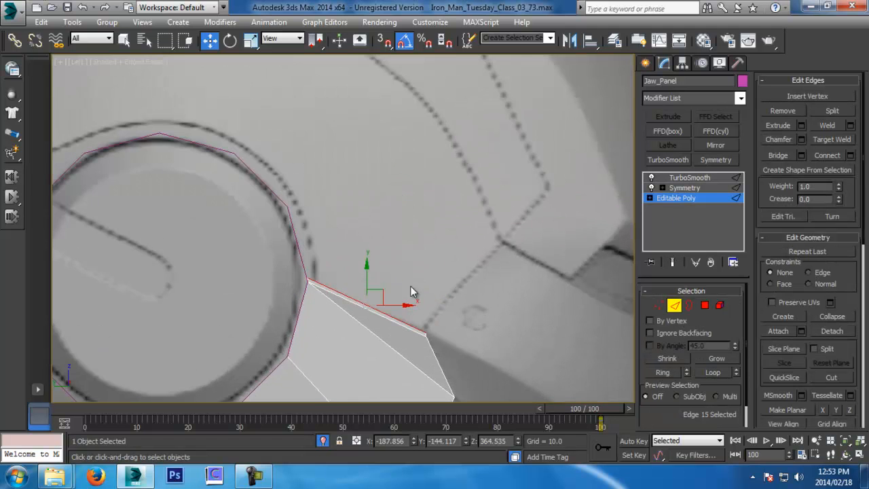
mouse_move(378, 294)
shift+mouse_down()
mouse_move(448, 197)
mouse_move(457, 198)
shift+mouse_up()
middle_drag(453, 176, 493, 250)
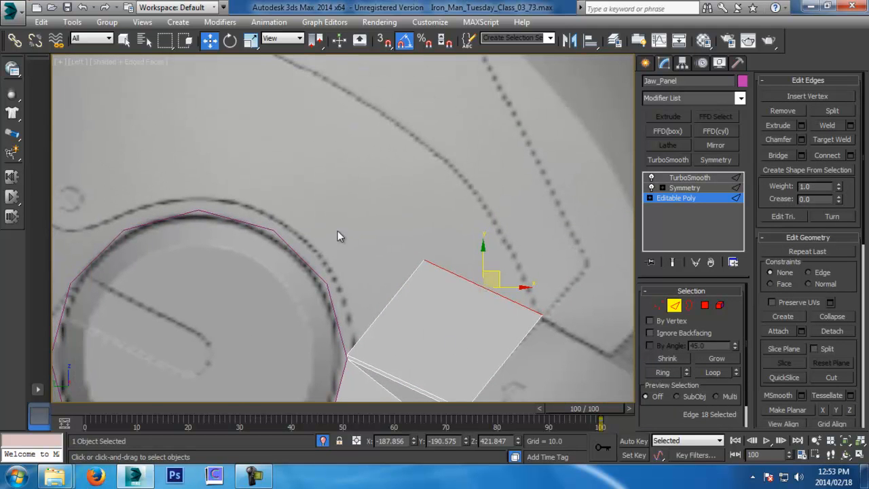
click(655, 305)
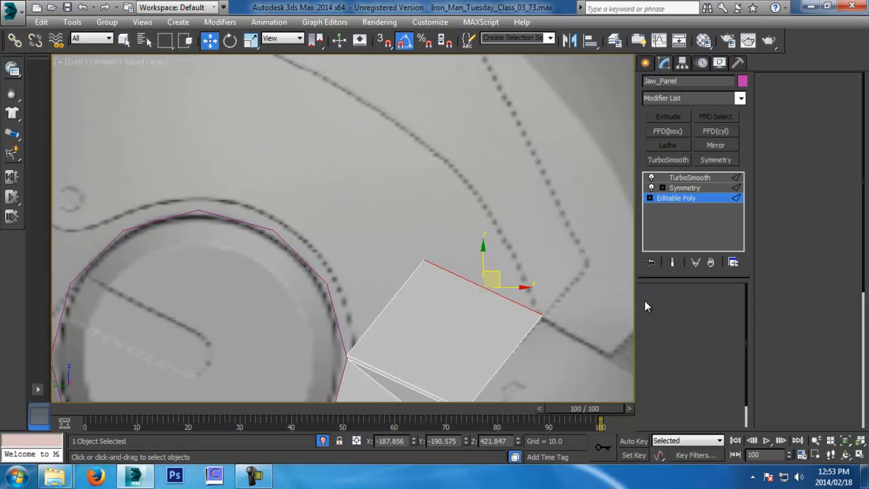
Move the two corner vertices of the jaw panel's extruded edge onto the dotted seam behind the eye in the left view.
click(425, 260)
drag(441, 247, 494, 194)
click(542, 314)
middle_drag(553, 301, 509, 202)
drag(508, 204, 508, 205)
middle_drag(517, 215, 502, 290)
scroll(502, 290, down, 5)
middle_drag(435, 272, 443, 277)
scroll(443, 282, up, 2)
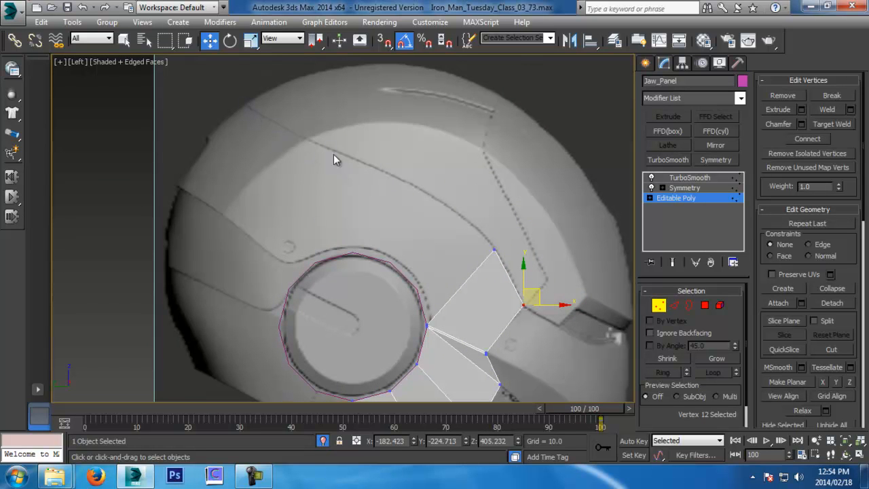
Extrude the jaw panel's top edge up and back over the ear disc toward the rear of the helmet, saving incrementally as Iron_Man_Tuesday_Class_03_74.max.
middle_drag(503, 251, 499, 216)
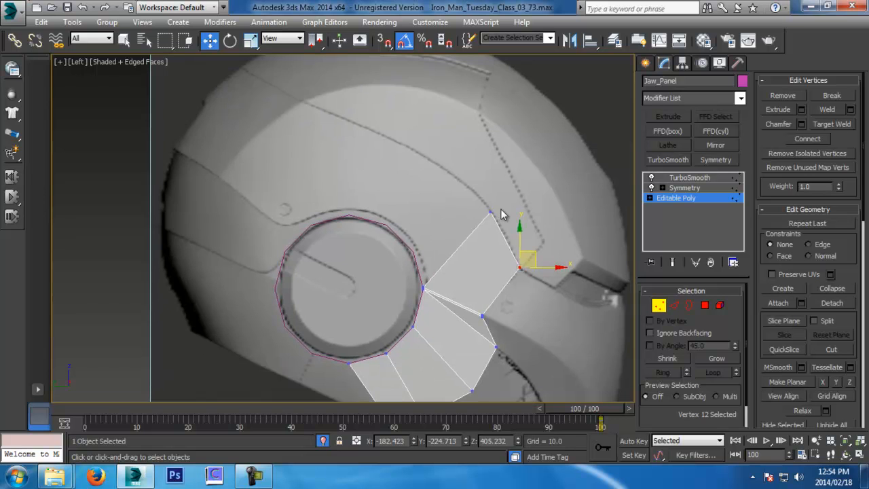
scroll(494, 259, up, 2)
click(674, 305)
click(424, 247)
middle_drag(441, 249, 469, 309)
scroll(469, 309, down, 3)
mouse_move(467, 299)
shift+mouse_down()
mouse_move(294, 184)
mouse_move(144, 150)
mouse_move(224, 146)
mouse_move(218, 155)
shift+mouse_up()
In the top view, move the extruded edge sideways along X to the helmet's centre line.
key(t)
mouse_move(299, 225)
middle_down()
mouse_move(291, 218)
mouse_move(313, 216)
middle_up()
key(z)
scroll(314, 216, down, 6)
middle_drag(359, 188, 296, 206)
mouse_move(301, 198)
shift+mouse_down()
mouse_move(391, 199)
mouse_move(447, 212)
shift+mouse_up()
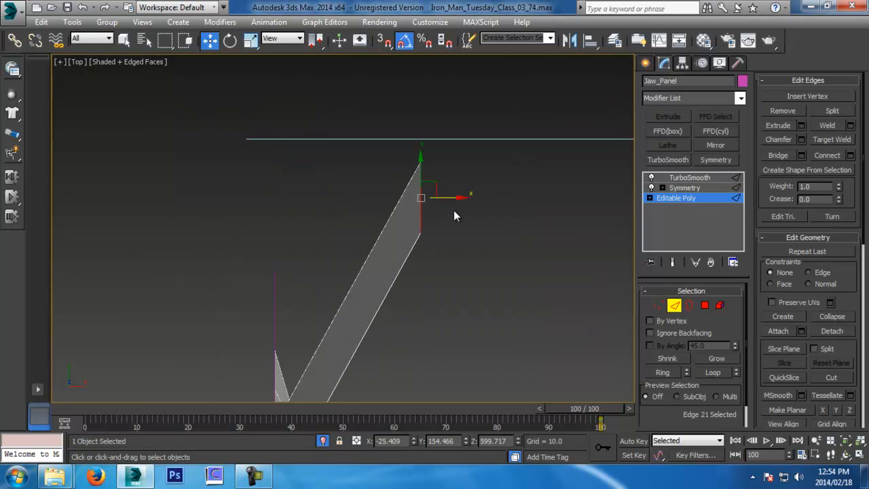
key(g)
middle_drag(464, 218, 357, 225)
scroll(329, 193, up, 5)
drag(278, 169, 342, 180)
key(g)
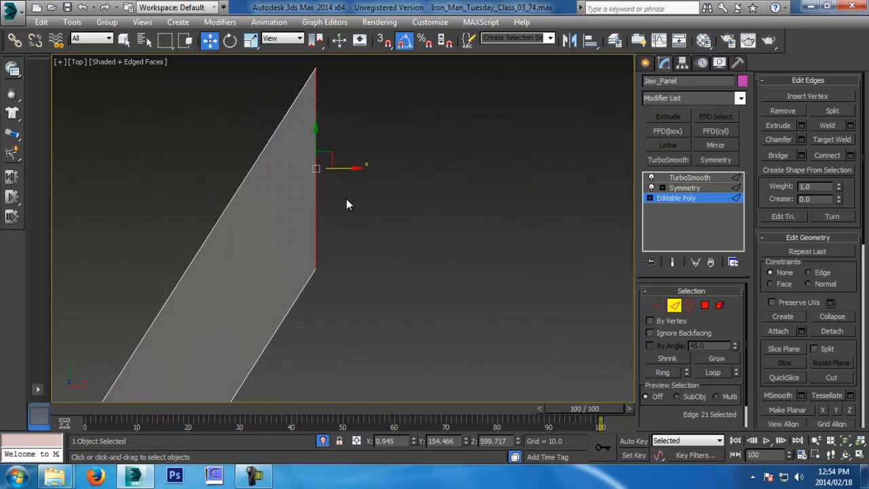
Show the mirrored and smoothed jaw panel in perspective and save incrementally as Iron_Man_Tuesday_Class_03_75.max.
key(p)
click(674, 305)
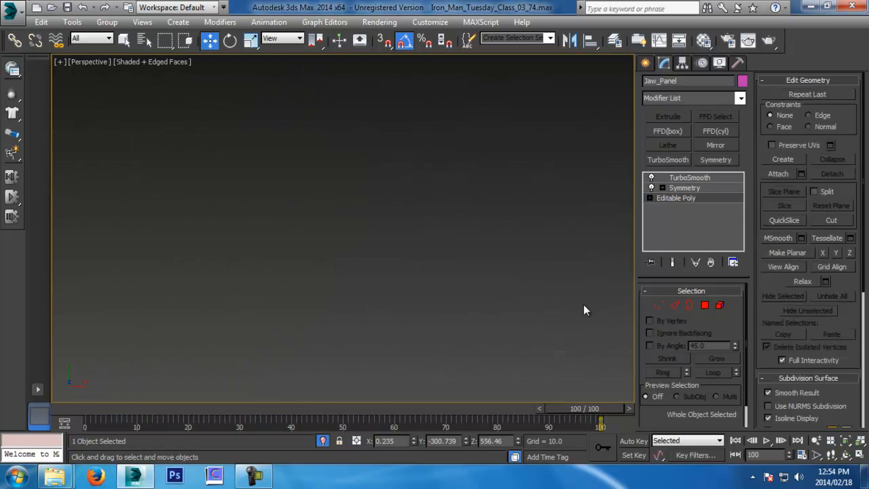
click(557, 309)
key(z)
click(320, 179)
alt+middle_drag(441, 212, 371, 268)
alt+middle_drag(291, 265, 350, 261)
key(ctrl+s)
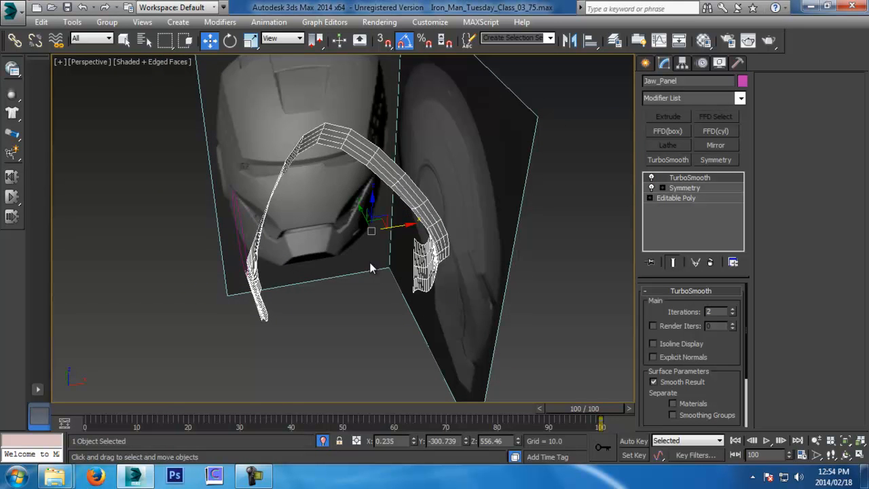
Save incrementally as Iron_Man_Tuesday_Class_03_76.max and connect the two long edges of the new strip with one segment in the left view.
key(l)
click(673, 198)
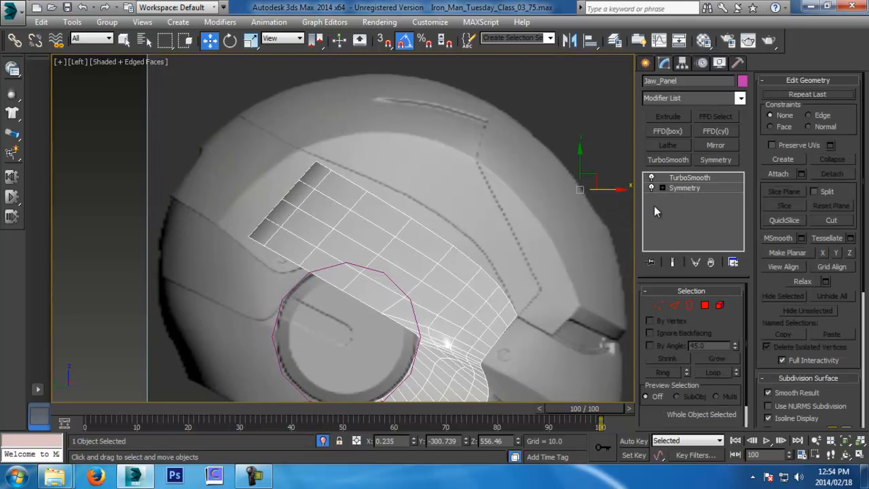
middle_drag(319, 200, 325, 238)
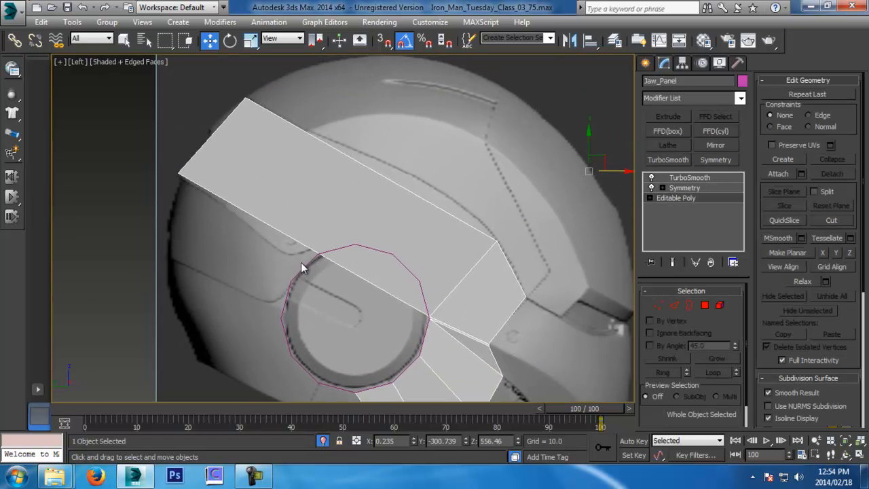
click(674, 306)
drag(349, 121, 377, 334)
key(ctrl+s)
scroll(377, 333, up, 4)
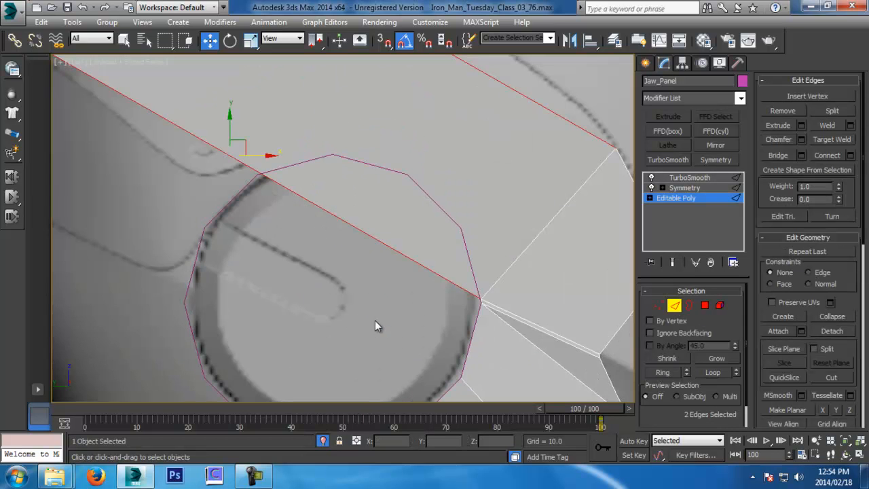
click(826, 156)
click(850, 155)
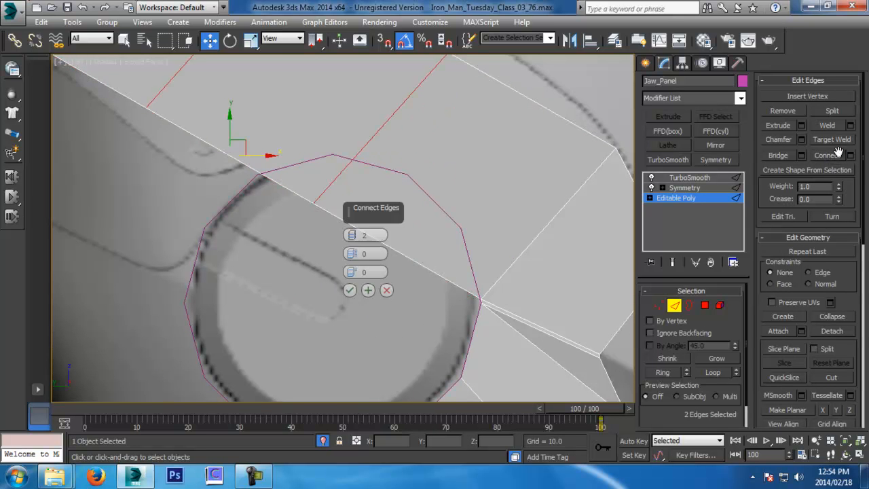
click(351, 239)
click(349, 290)
Save incrementally as Iron_Man_Tuesday_Class_03_77.max, turn on 3D snapping, and shift the new cut's two vertices forward toward the ear disc circle.
middle_drag(357, 235, 359, 262)
scroll(359, 263, down, 2)
click(658, 305)
middle_drag(424, 160, 423, 197)
click(364, 140)
scroll(339, 258, up, 4)
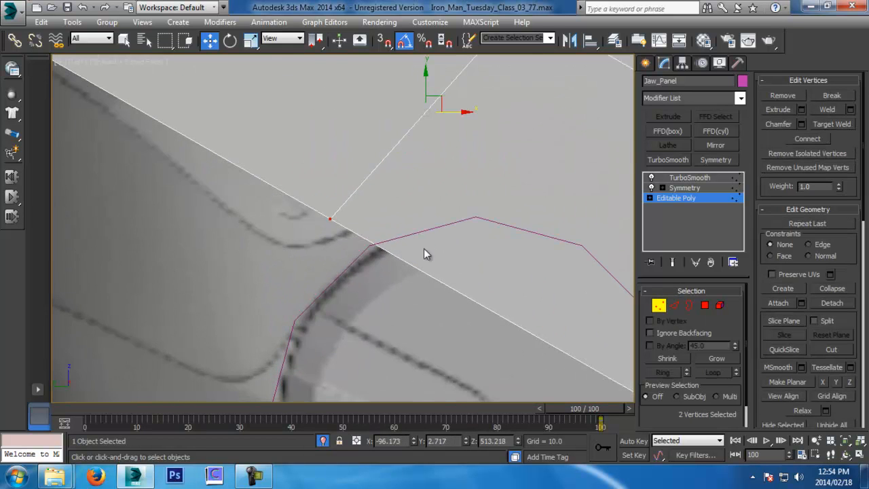
click(384, 40)
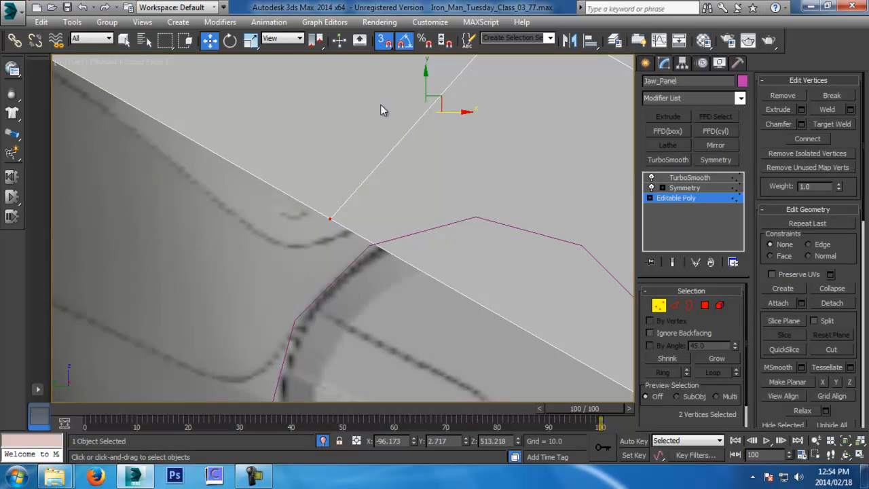
drag(331, 217, 379, 236)
In perspective, snap the cut outward to the ear disc circle's plane and its lower vertex onto the circle's upper rear vertex.
middle_drag(408, 228, 381, 226)
scroll(417, 216, down, 10)
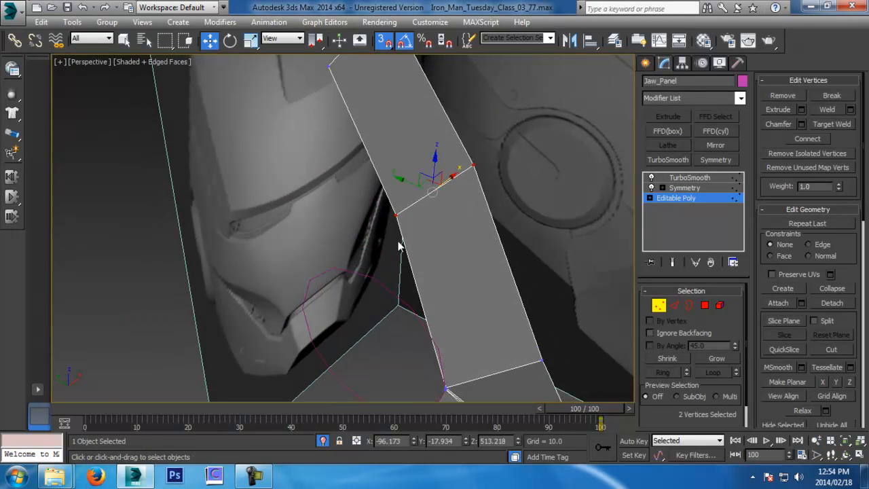
drag(396, 215, 345, 267)
alt+middle_drag(344, 267, 396, 254)
click(395, 260)
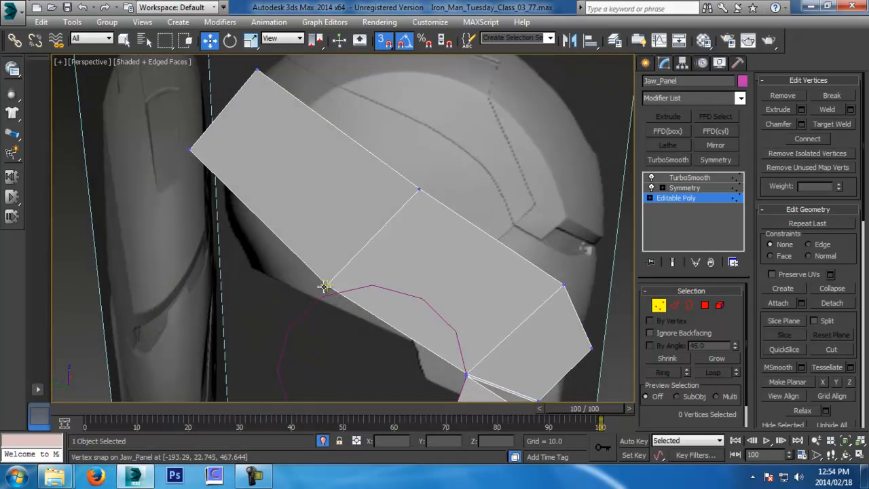
click(327, 283)
mouse_move(328, 283)
mouse_down()
mouse_move(313, 312)
mouse_move(323, 296)
mouse_up()
alt+middle_drag(372, 280, 405, 349)
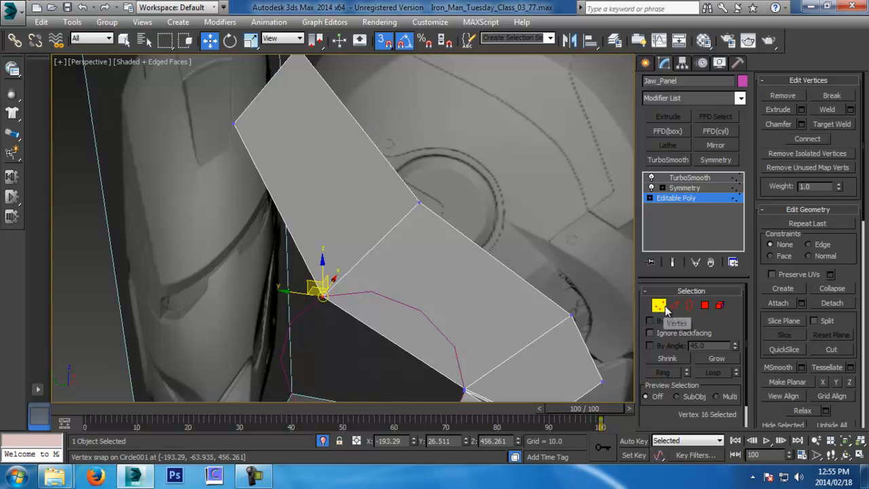
Turn off 3D snapping, adjust the cut's upper vertex toward the dotted seam in the left view, and save incrementally through Iron_Man_Tuesday_Class_03_81.max.
click(674, 305)
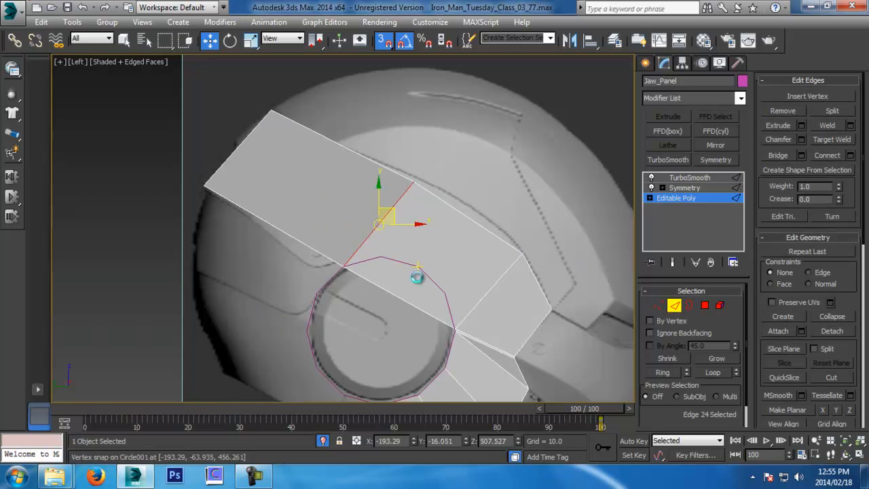
scroll(414, 272, up, 4)
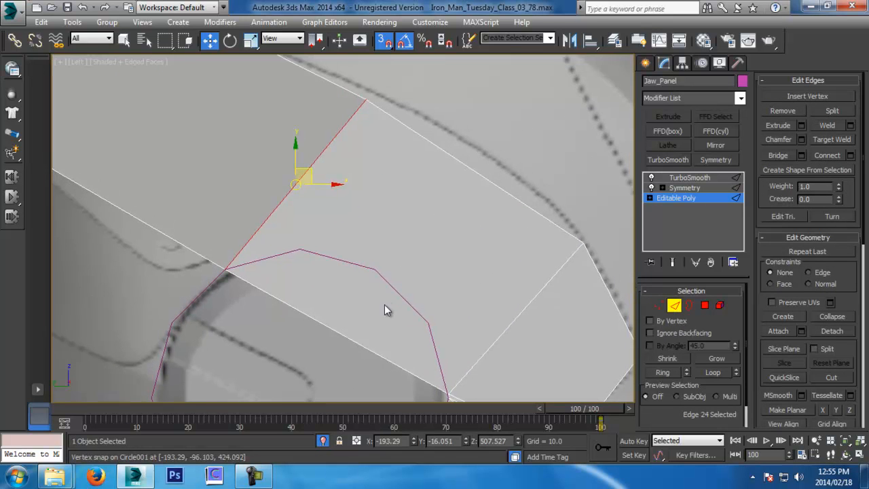
alt+middle_drag(384, 305, 383, 253)
click(658, 305)
click(371, 160)
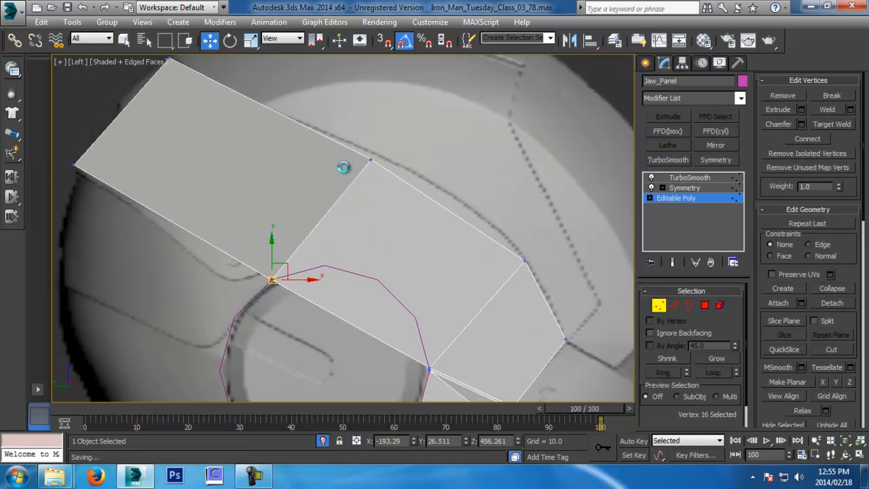
drag(388, 150, 389, 137)
middle_drag(430, 257, 408, 231)
click(494, 233)
middle_drag(281, 294, 283, 266)
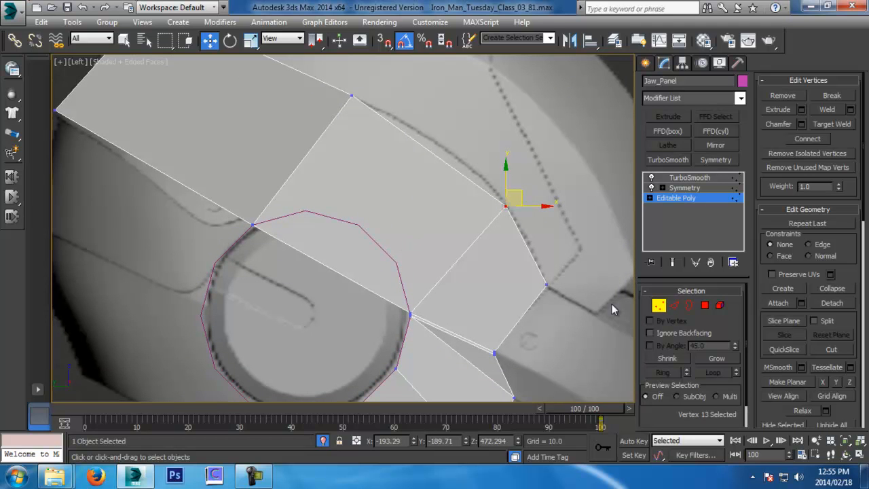
Save incrementally as Iron_Man_Tuesday_Class_03_82.max and connect the upper and lower edges of the polygon above the ear disc with three segments.
click(674, 305)
click(449, 164)
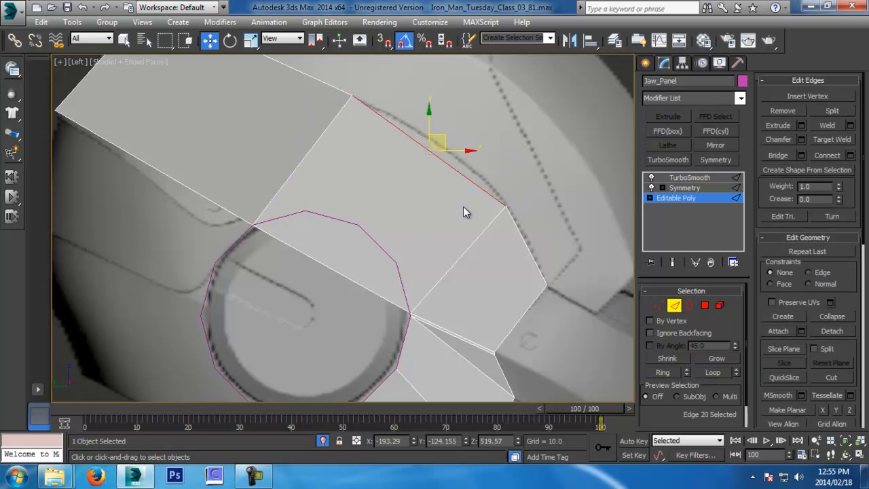
ctrl+click(359, 285)
click(851, 155)
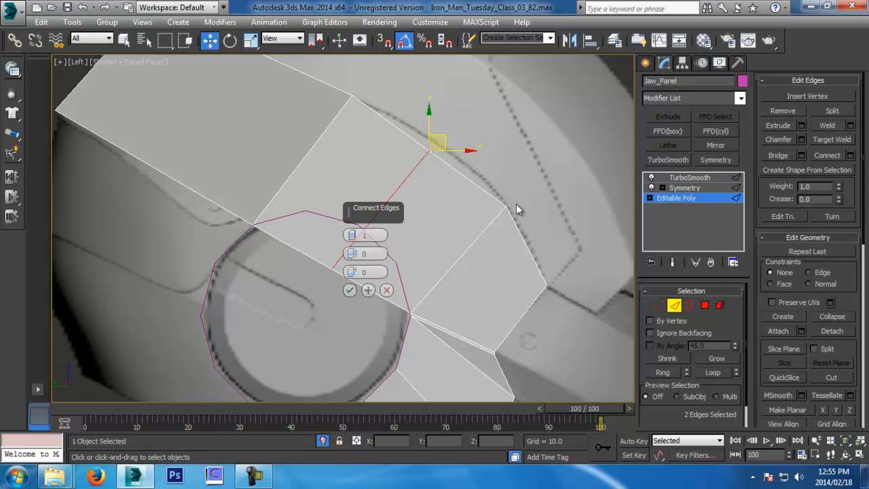
drag(351, 233, 350, 220)
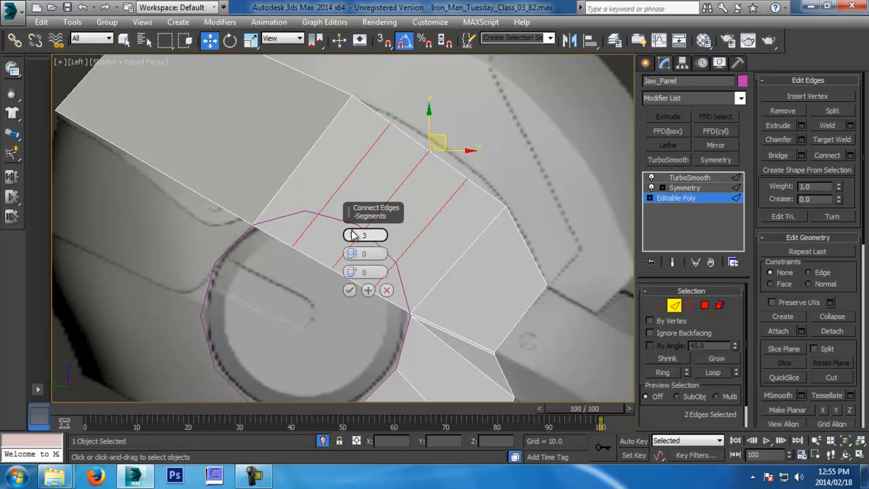
click(350, 290)
scroll(585, 275, up, 2)
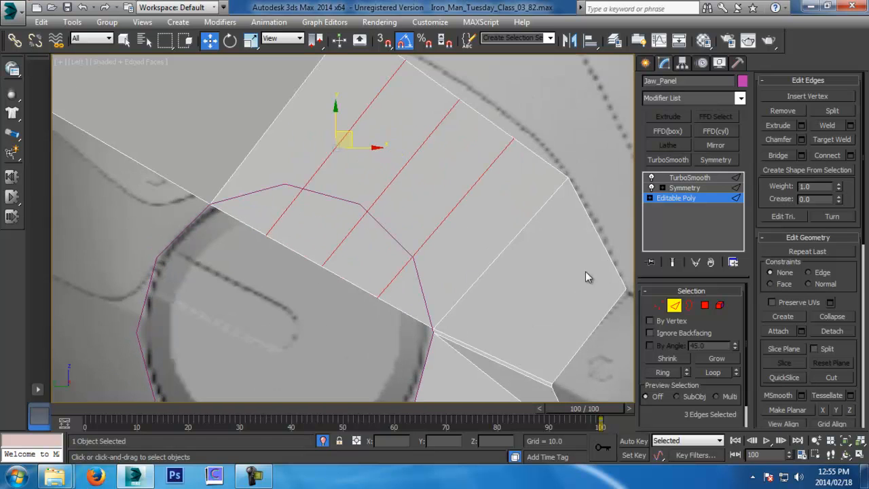
Turn on 3D snapping and snap the three new lower vertices onto the vertices of the ear disc circle.
click(657, 305)
key(s)
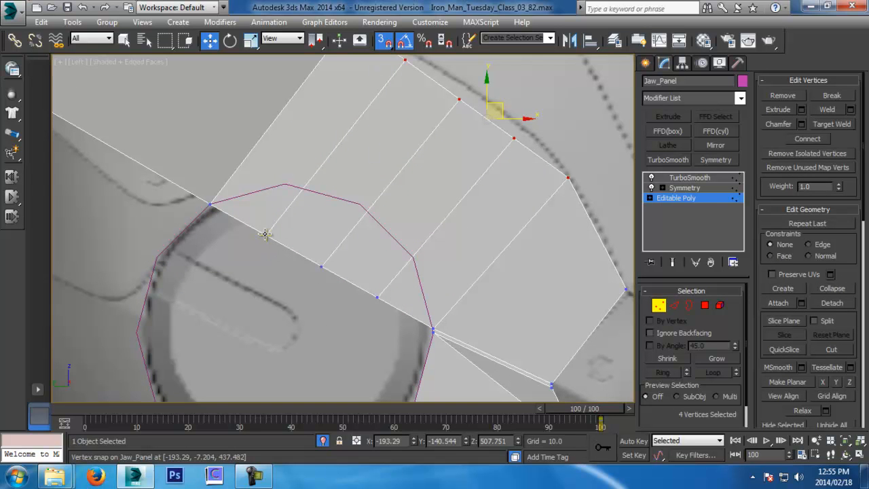
drag(264, 234, 285, 185)
drag(320, 267, 365, 202)
drag(377, 297, 413, 257)
scroll(426, 266, down, 2)
middle_drag(425, 262, 419, 257)
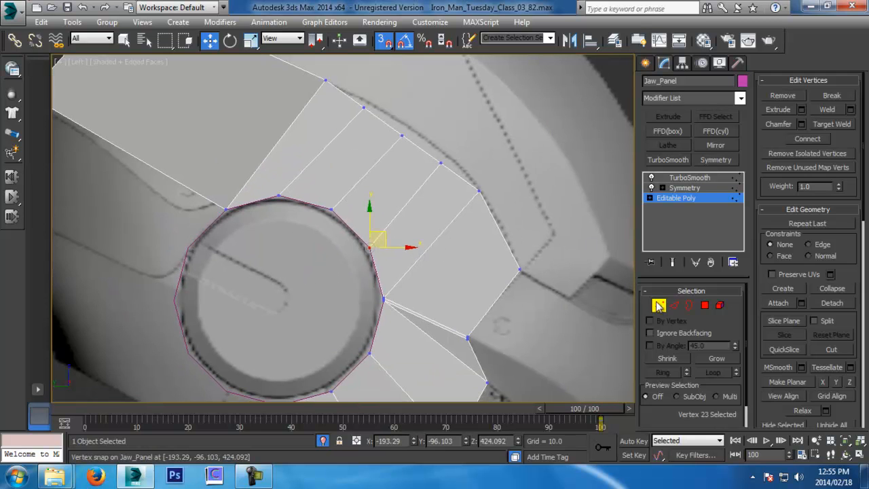
Check the extended jaw panel mesh in perspective and save incrementally as Iron_Man_Tuesday_Class_03_83.max.
click(654, 302)
middle_drag(549, 264, 541, 262)
key(p)
key(z)
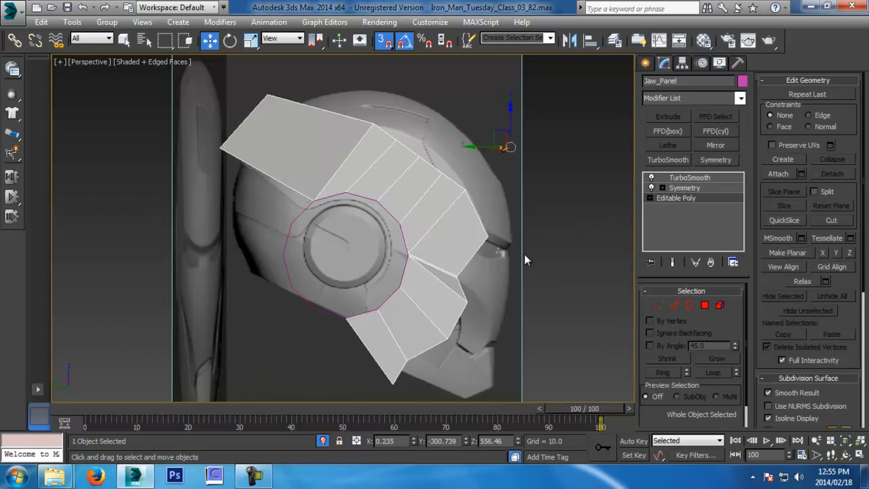
key(alt+z)
scroll(492, 252, down, 2)
alt+middle_drag(492, 253, 366, 245)
scroll(396, 267, up, 3)
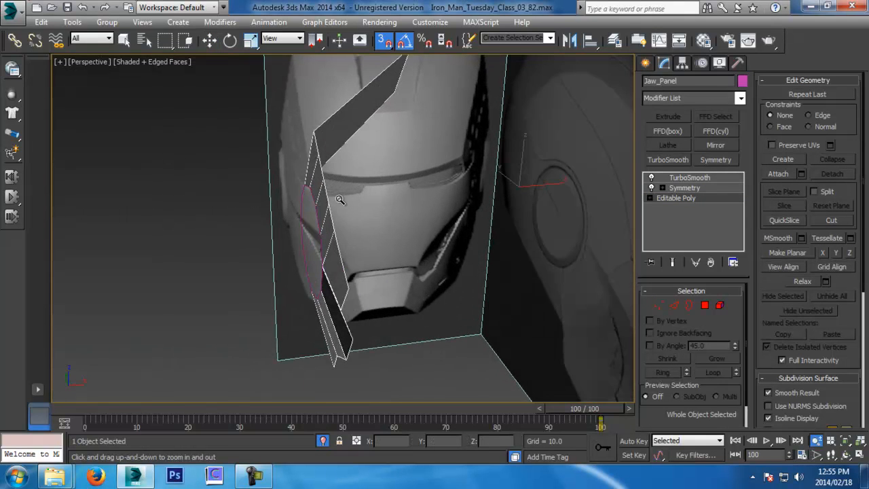
key(w)
key(ctrl+s)
Compare the strip with the front reference, show its smoothed and mirrored result in perspective, and save incrementally as Iron_Man_Tuesday_Class_03_84.max.
key(f)
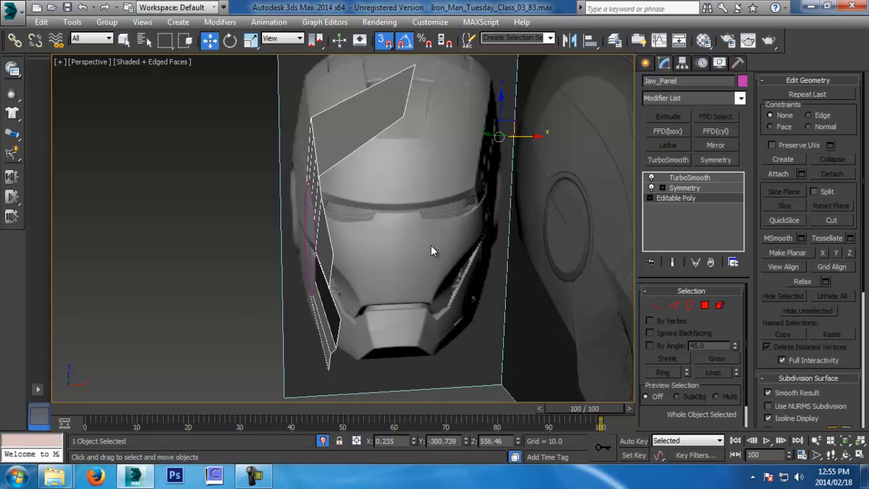
middle_drag(425, 248, 429, 251)
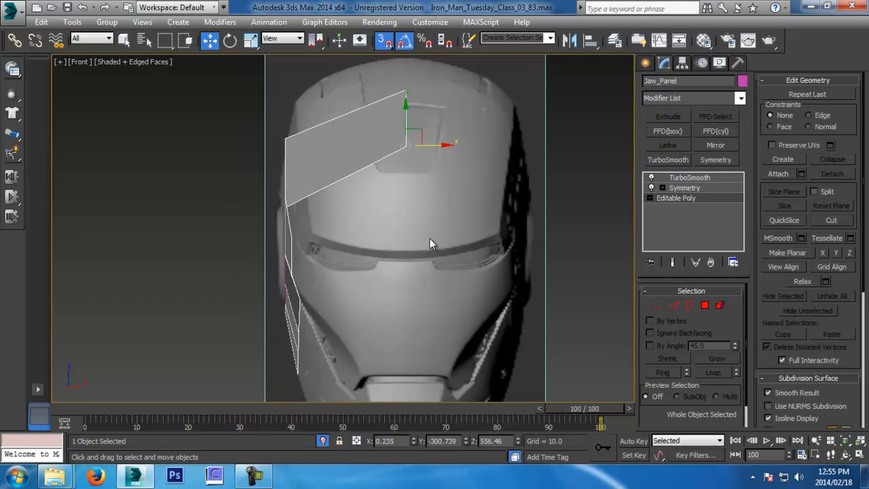
key(p)
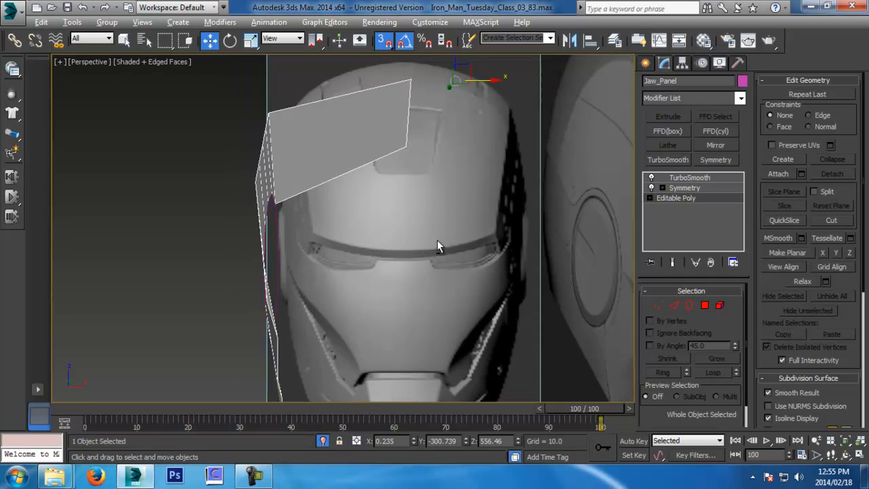
alt+middle_drag(429, 238, 513, 255)
click(672, 263)
alt+middle_drag(435, 224, 590, 290)
Select four vertices along the strip's upper seam edge, save incrementally as Iron_Man_Tuesday_Class_03_85.max, and turn off 3D snapping in the front view.
click(657, 305)
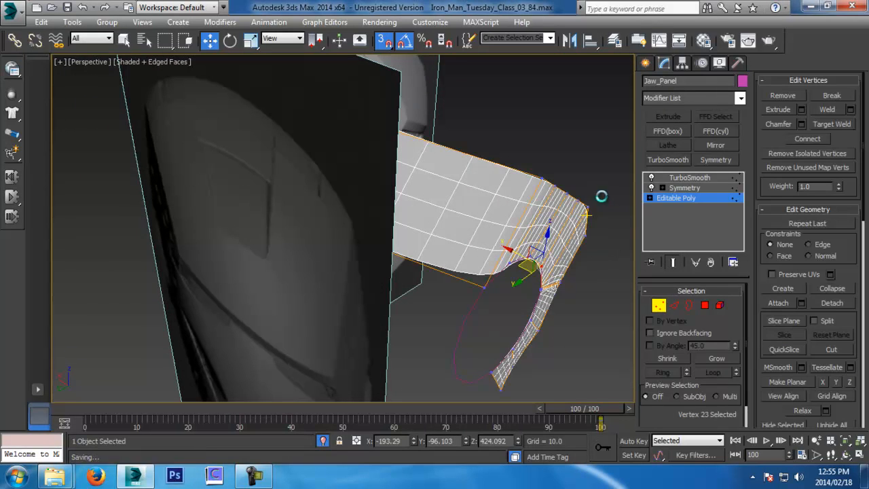
drag(590, 209, 580, 219)
ctrl+drag(592, 185, 517, 197)
ctrl+drag(560, 169, 515, 197)
key(f)
scroll(400, 177, up, 4)
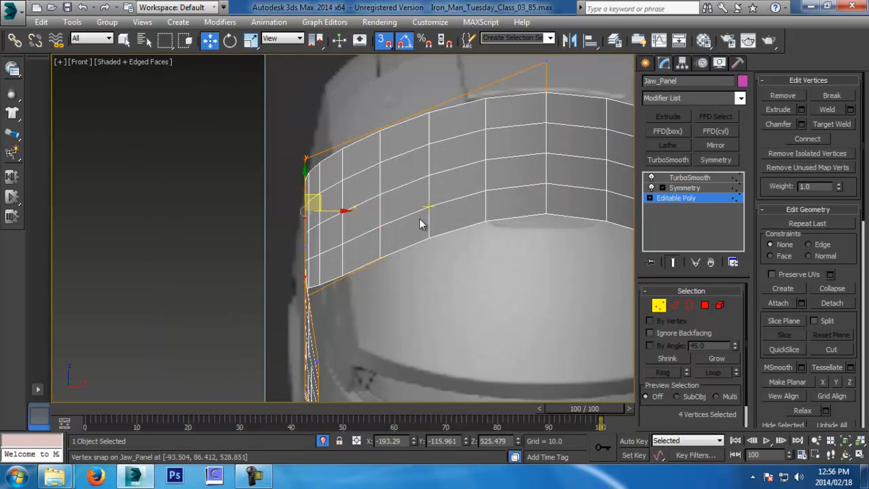
key(s)
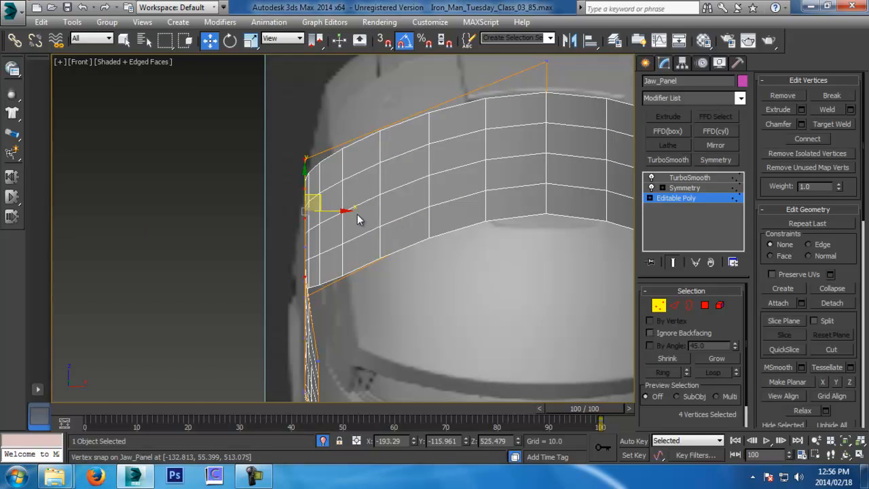
Try to move the four selected seam vertices inward along X in the front view.
drag(342, 213, 353, 213)
key(p)
alt+middle_drag(349, 214, 458, 262)
key(ctrl+z)
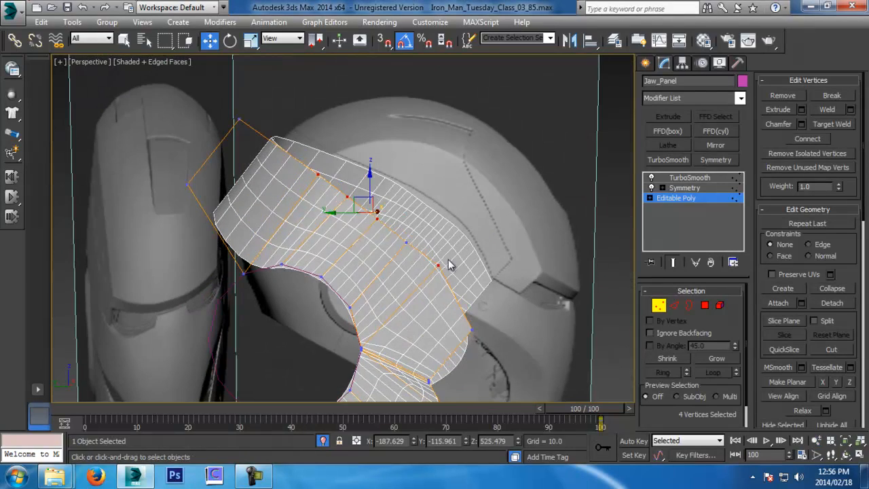
Add the missed seam vertex to the selection and move all five vertices inward along X in the front view.
ctrl+click(407, 242)
key(f)
drag(337, 218, 347, 220)
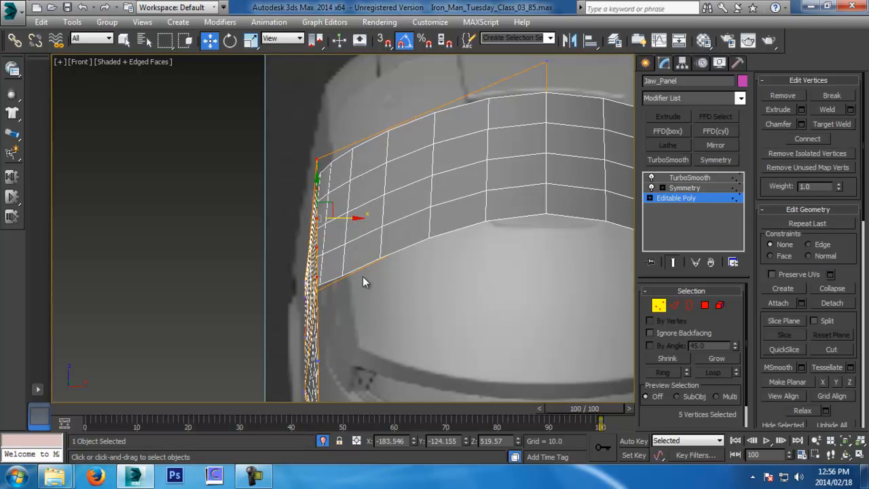
Inspect the adjusted seam in perspective and save incrementally as Iron_Man_Tuesday_Class_03_86.max.
key(p)
alt+middle_drag(384, 253, 372, 334)
alt+middle_drag(483, 90, 441, 196)
key(w)
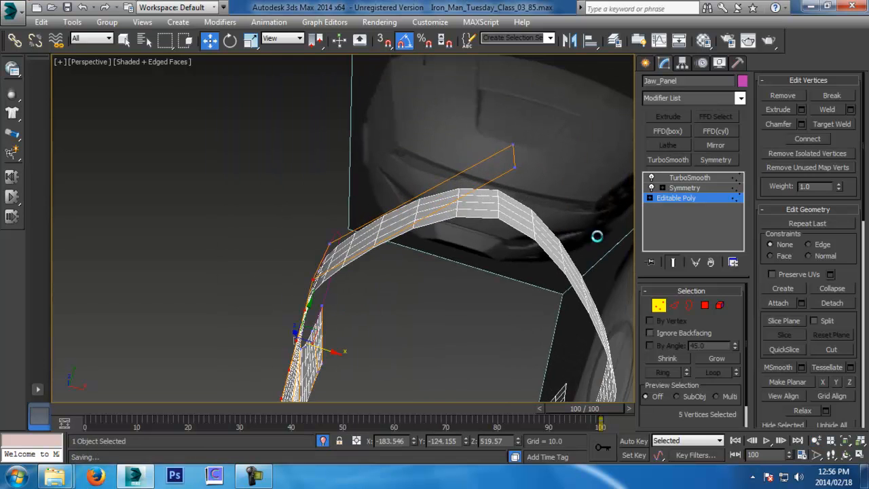
Connect the two long edges of the strip's segment over the head with one crosswise edge.
click(674, 305)
click(650, 262)
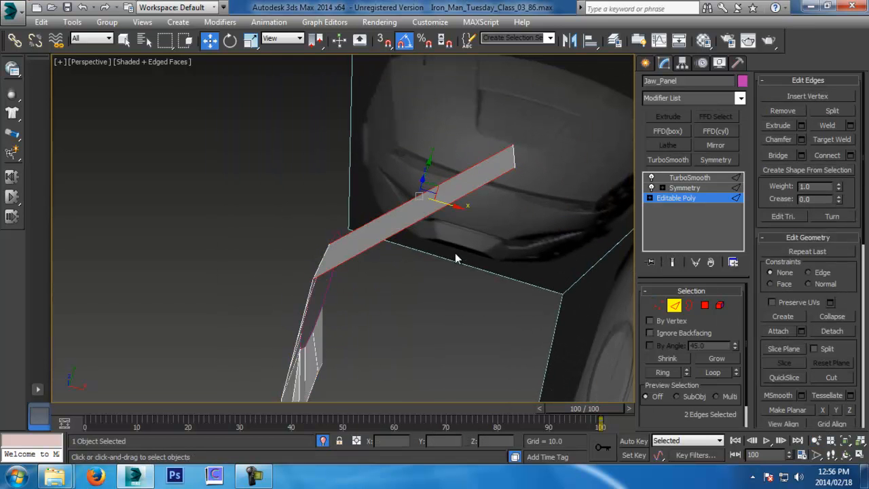
click(850, 156)
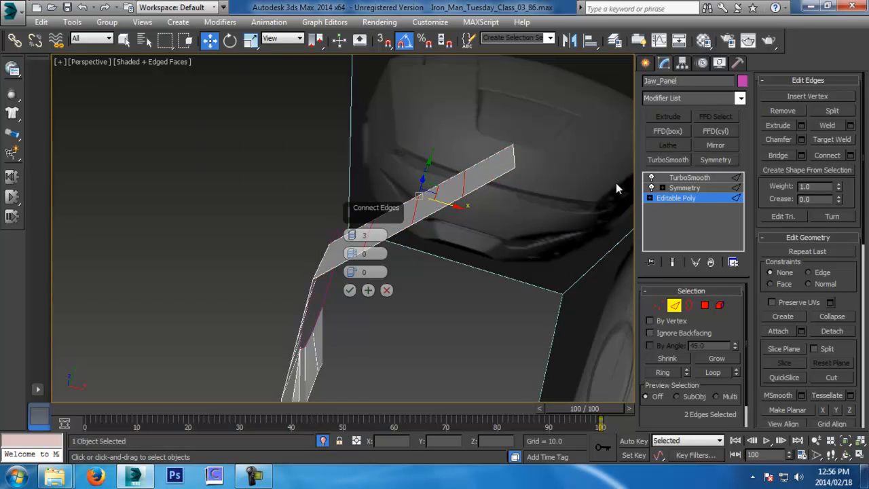
click(351, 292)
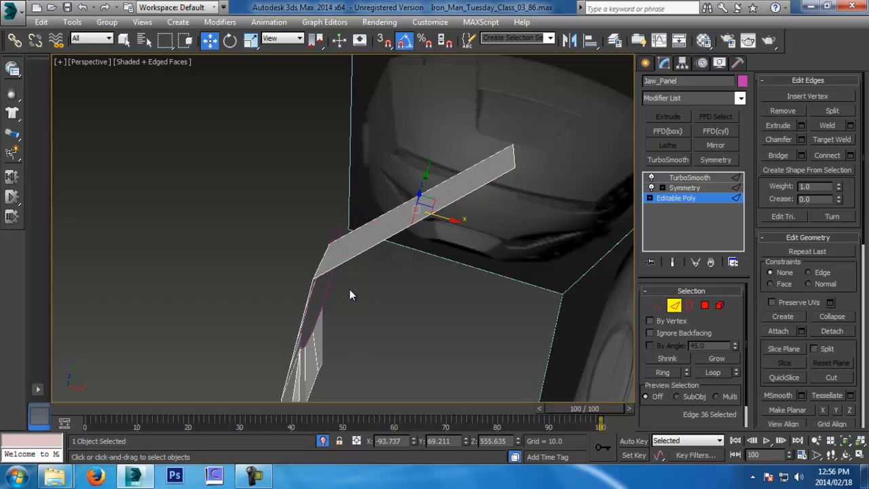
Show the smoothed, mirrored result in the top view and move the new crosswise edge outward to round the strip over the head.
key(t)
key(z)
scroll(357, 280, down, 8)
scroll(547, 267, up, 5)
click(673, 264)
middle_drag(119, 258, 425, 180)
drag(328, 216, 292, 169)
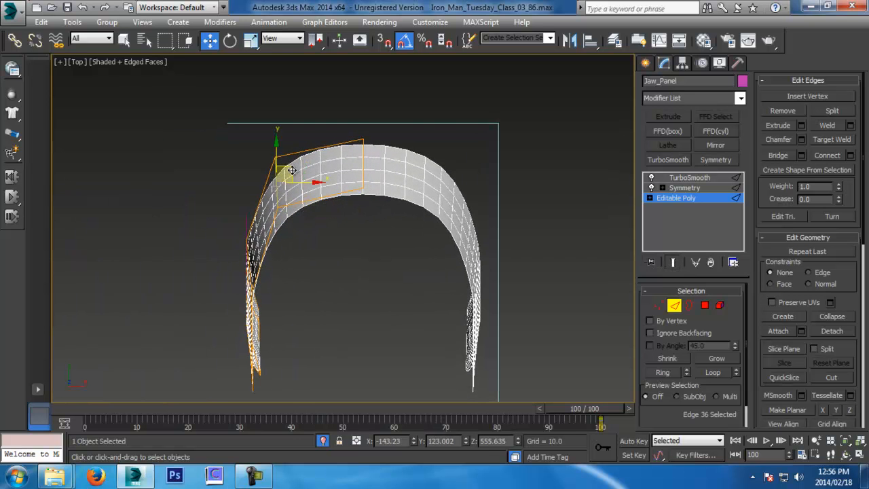
Move the new crosswise edge in the left view to line the strip up with the side reference.
key(l)
scroll(349, 210, down, 2)
middle_drag(335, 178, 427, 250)
scroll(413, 238, up, 2)
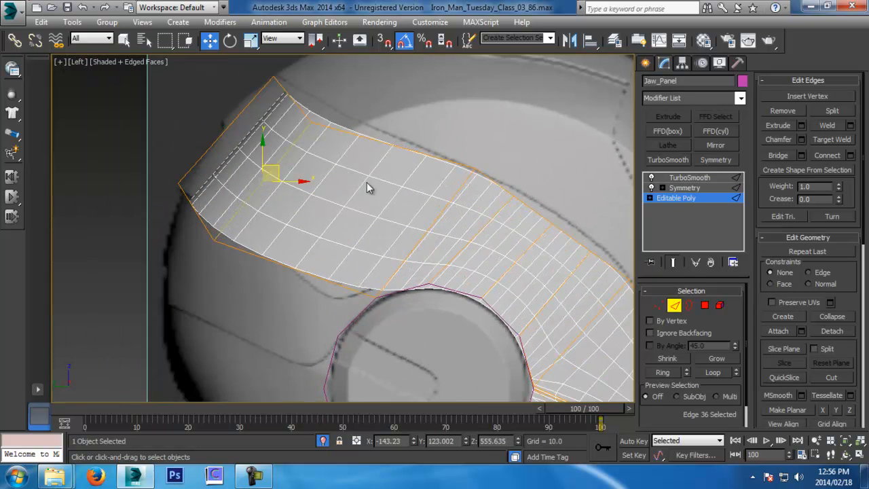
middle_drag(402, 216, 411, 240)
drag(283, 189, 294, 167)
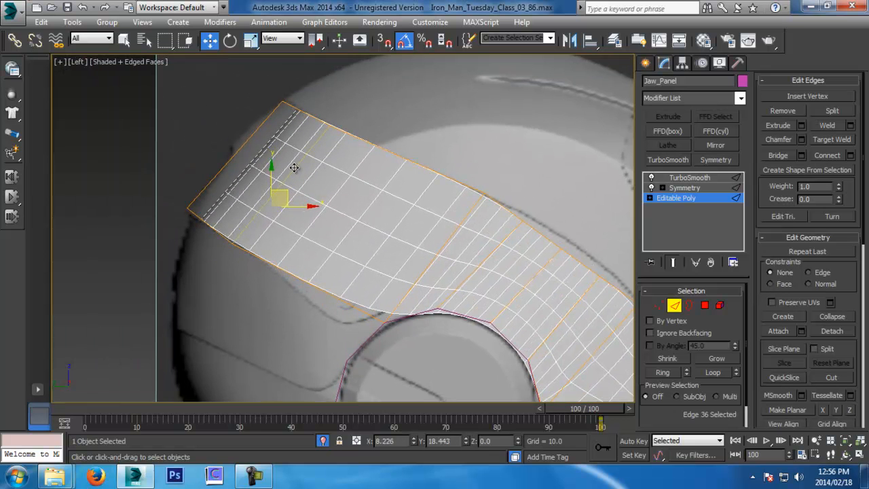
scroll(360, 194, up, 2)
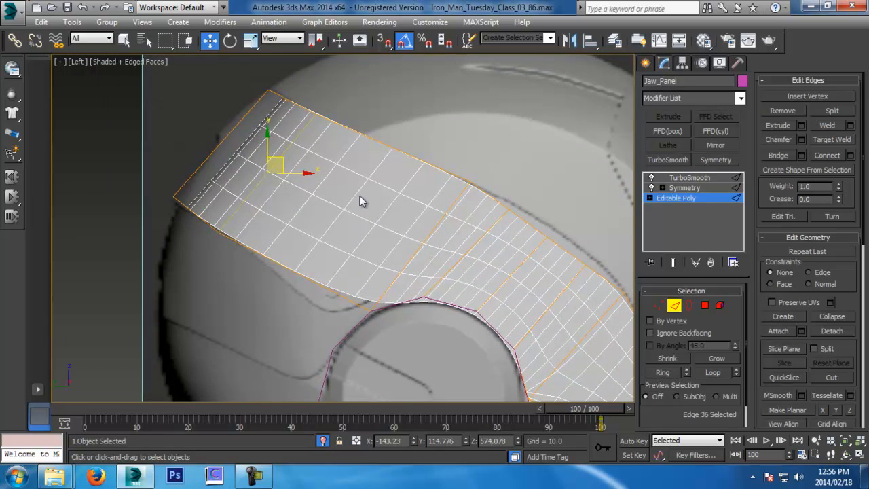
Move the new crosswise edge farther along Y in the top view, then adjust the centre-seam end edges in the left view.
key(t)
drag(296, 173, 297, 160)
drag(386, 178, 383, 182)
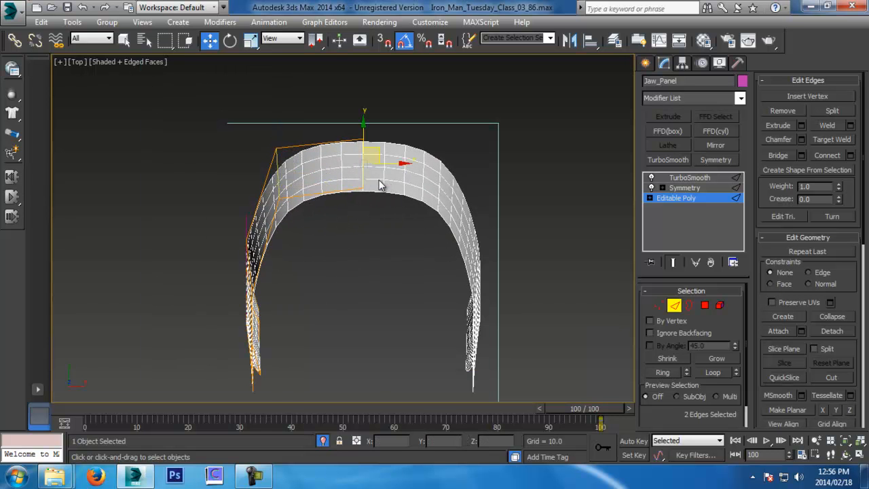
key(l)
drag(234, 138, 231, 126)
Move the vertices along the strip's upper edge above the ear disc onto the side reference's panel line.
middle_drag(410, 207, 232, 166)
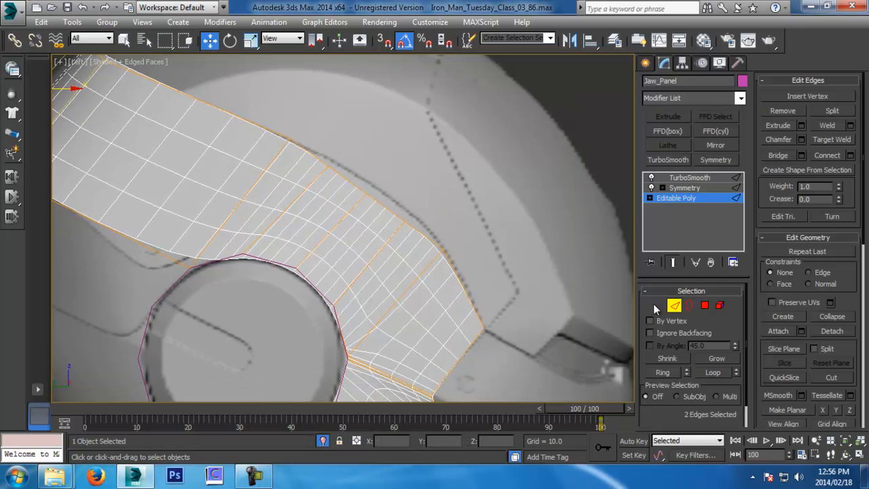
click(659, 305)
scroll(457, 284, up, 5)
drag(398, 248, 456, 310)
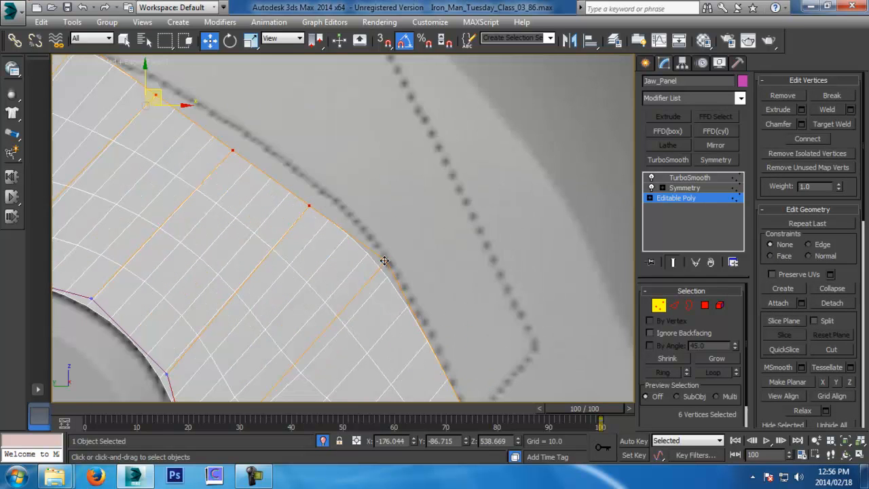
drag(299, 191, 336, 170)
drag(221, 126, 252, 162)
middle_drag(276, 151, 400, 231)
drag(369, 218, 378, 200)
drag(245, 155, 301, 149)
scroll(295, 161, down, 5)
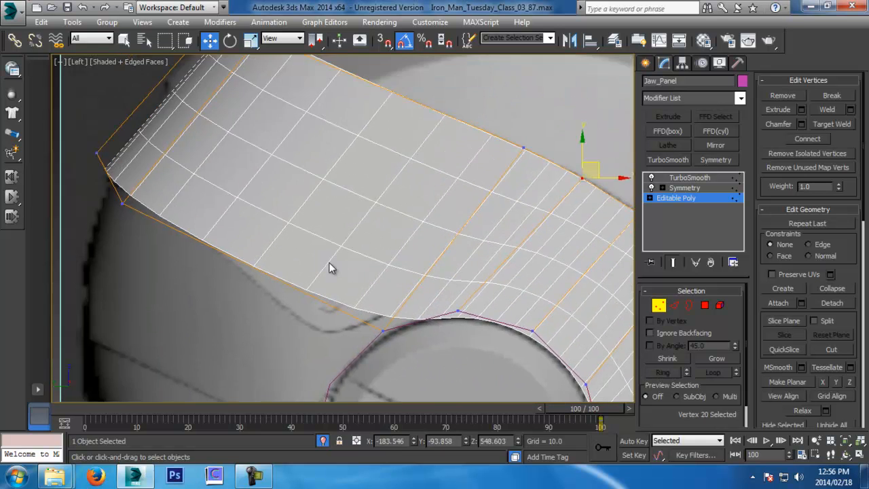
Adjust the two lower vertices at the strip's centre-seam end to the side reference and save incrementally as Iron_Man_Tuesday_Class_03_89.max.
scroll(329, 263, down, 4)
middle_drag(327, 275, 325, 260)
scroll(289, 252, up, 2)
drag(213, 194, 225, 179)
click(184, 168)
drag(162, 156, 285, 237)
drag(219, 172, 215, 181)
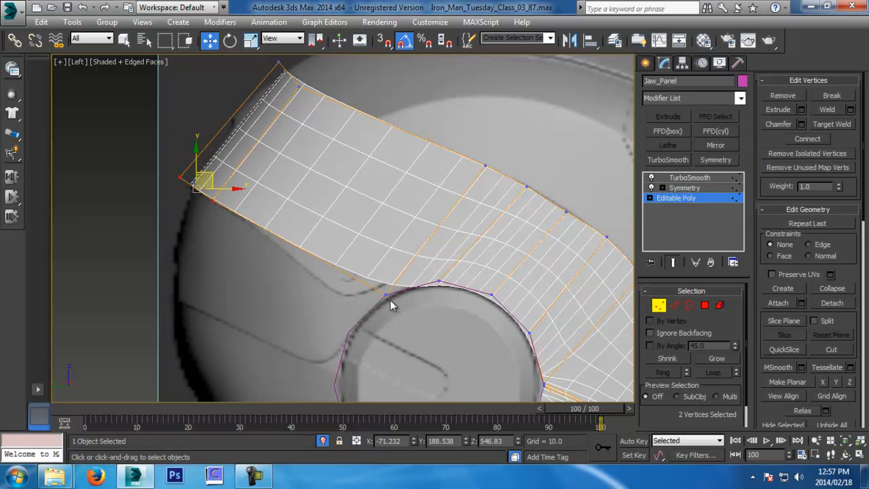
key(ctrl+s)
Connect the strip's two long edges behind the ear disc with one segment, using a slide of -60.
click(675, 306)
click(405, 134)
ctrl+click(353, 279)
click(672, 262)
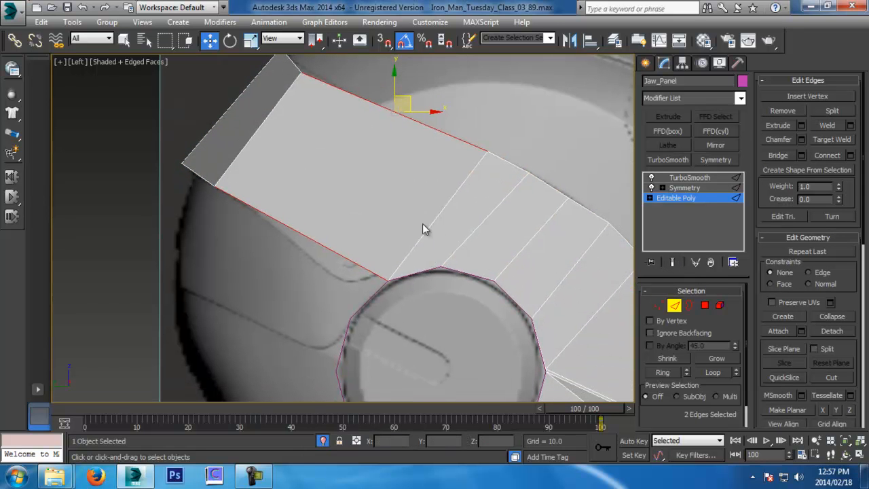
click(851, 155)
drag(346, 197, 410, 432)
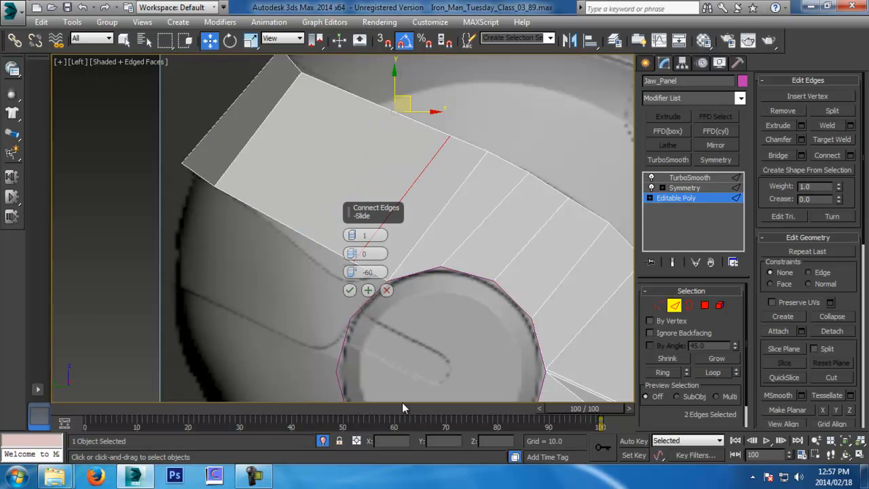
click(346, 292)
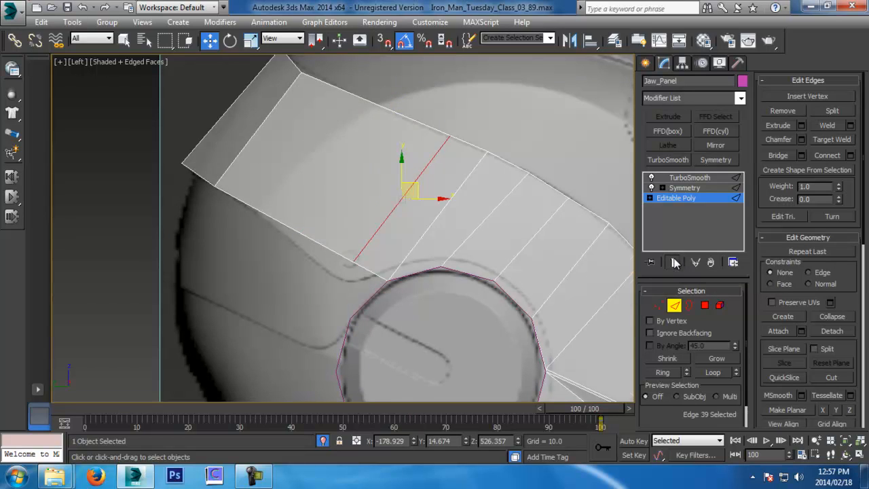
Show the smoothed result and move the new lower vertex down to follow the reference's panel line behind the ear disc.
click(672, 262)
click(658, 305)
scroll(465, 264, up, 5)
click(356, 251)
drag(374, 237, 346, 285)
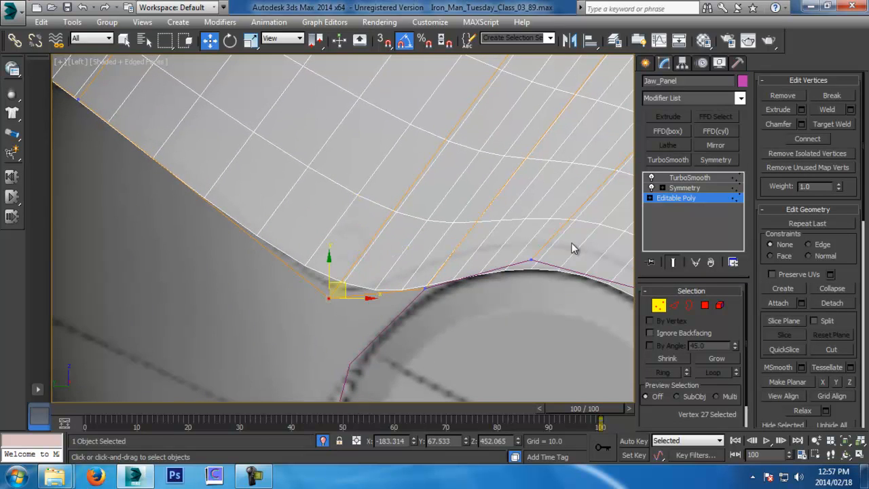
middle_drag(573, 278, 458, 245)
scroll(469, 265, down, 2)
middle_drag(477, 312, 423, 262)
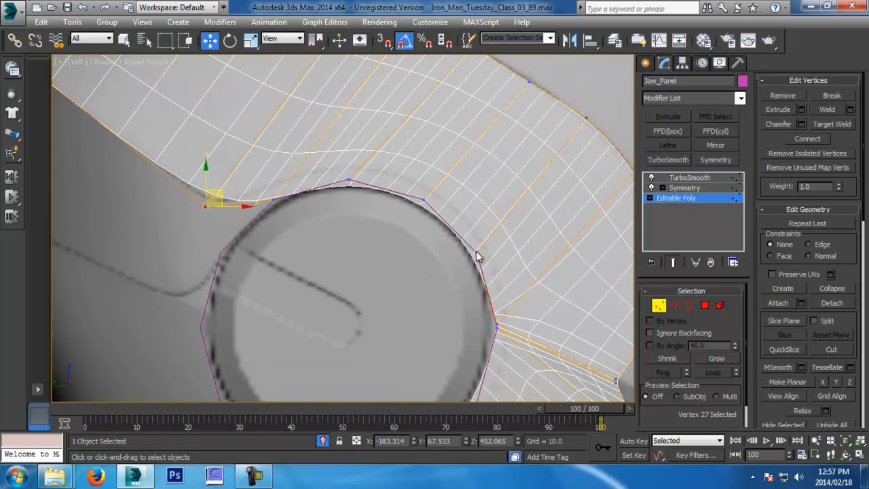
Fine-tune the lower vertex beside the ear disc and save incrementally as Iron_Man_Tuesday_Class_03_90.max.
middle_drag(330, 217, 449, 284)
scroll(330, 274, up, 2)
drag(341, 259, 334, 263)
scroll(334, 263, down, 3)
middle_drag(336, 264, 344, 279)
scroll(343, 278, up, 2)
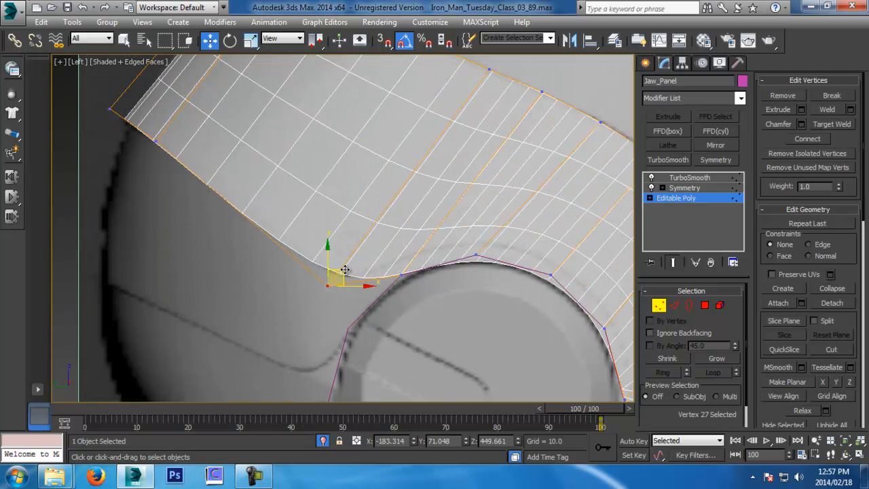
scroll(352, 271, down, 3)
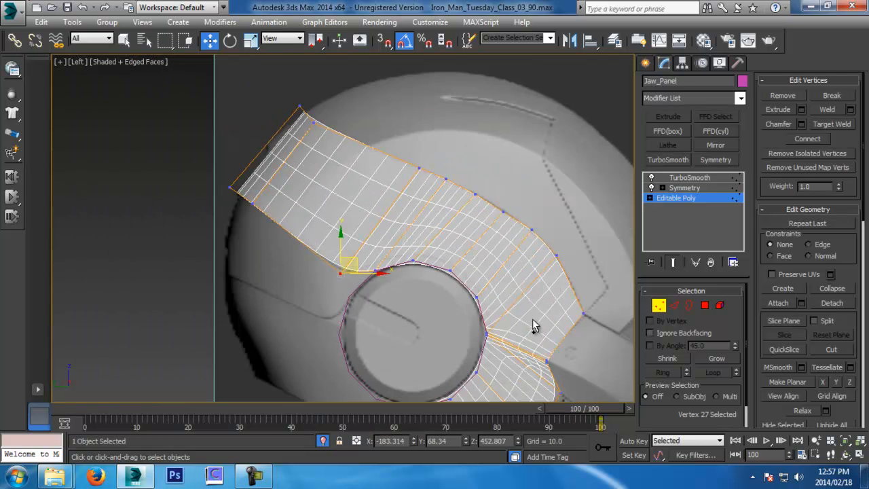
key(ctrl+s)
Adjust the upper corner at the strip's centre-seam end in the left view and select its two upper vertices.
middle_drag(312, 151, 367, 232)
scroll(336, 204, up, 3)
drag(359, 160, 403, 179)
ctrl+click(405, 210)
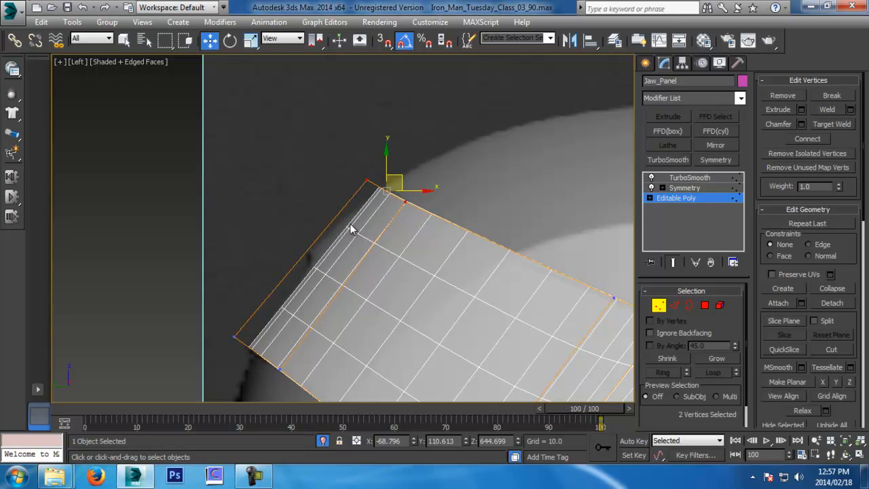
middle_drag(410, 216, 396, 216)
scroll(396, 216, down, 3)
middle_drag(454, 270, 441, 212)
middle_drag(536, 293, 605, 327)
scroll(317, 235, up, 3)
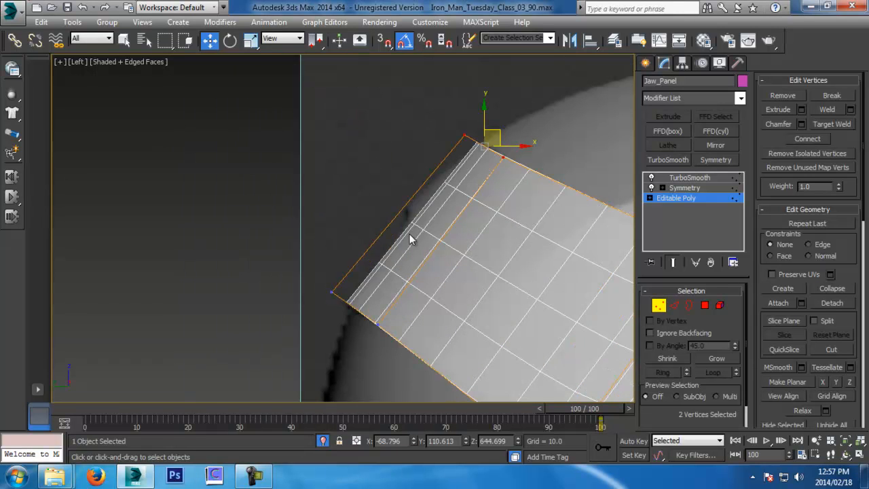
Connect the ring of crosswise edges along the unsmoothed strip with one lengthwise segment running through the middle.
click(672, 263)
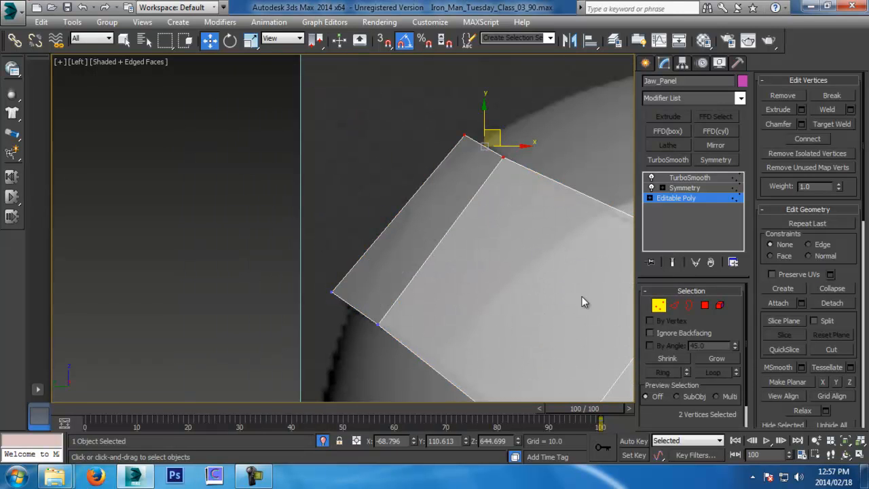
click(675, 306)
click(464, 235)
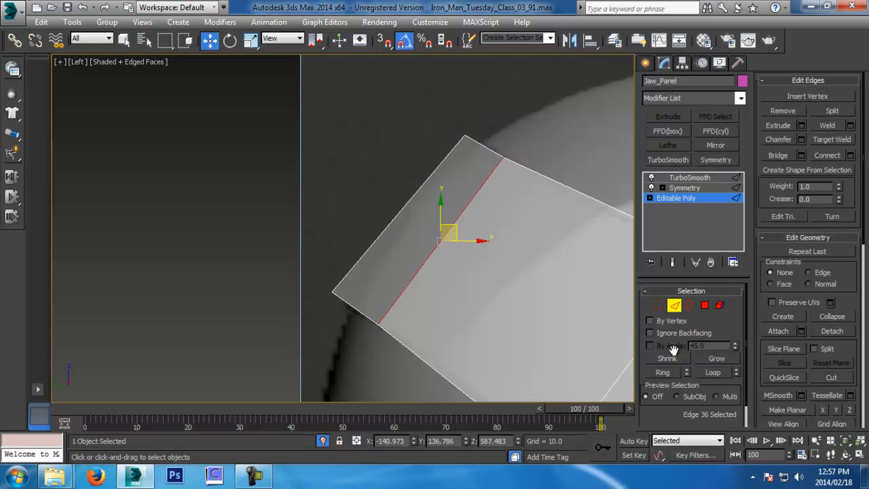
click(667, 377)
scroll(366, 239, down, 5)
middle_drag(368, 239, 336, 196)
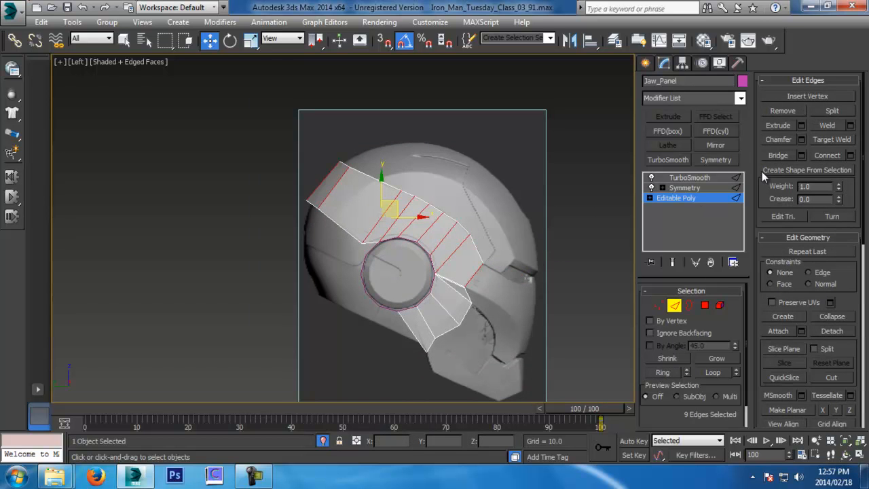
click(850, 155)
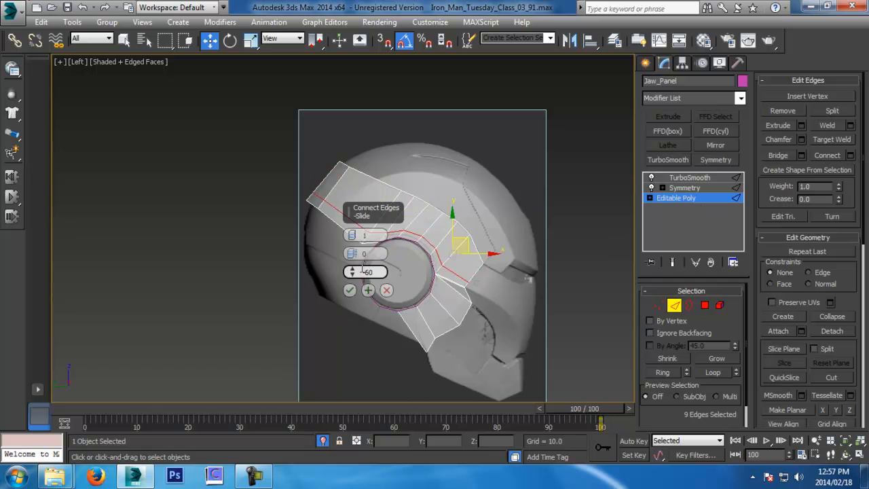
click(349, 290)
middle_drag(370, 281, 455, 293)
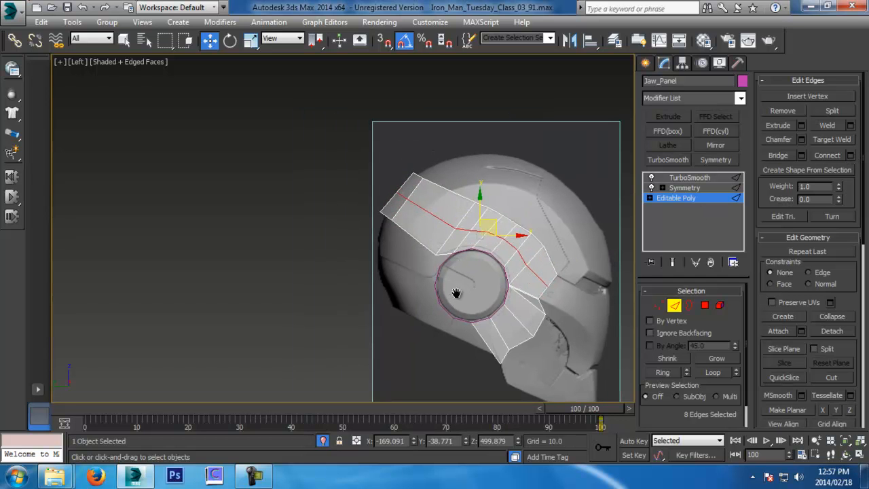
Show the smoothed result and round the strip's centre-seam end by moving its middle vertices outward and its lower two vertices inward.
click(659, 305)
scroll(362, 246, up, 6)
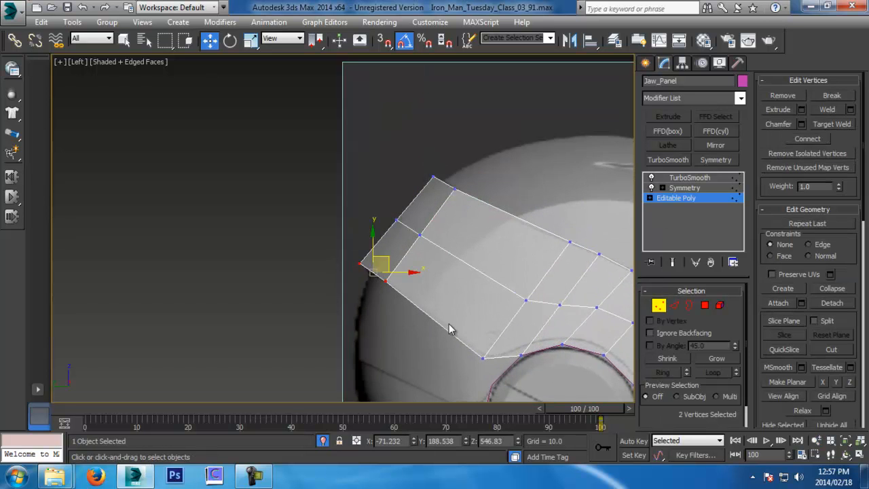
scroll(471, 268, up, 2)
click(672, 262)
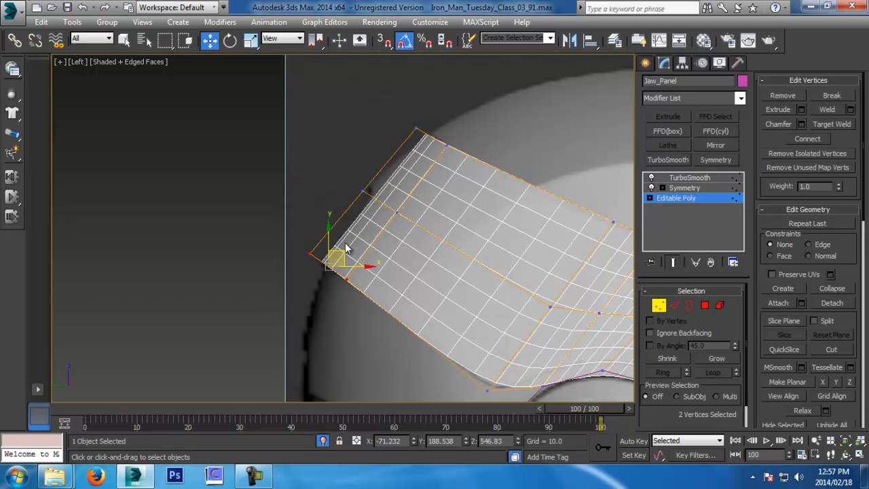
drag(419, 235, 420, 236)
drag(390, 192, 378, 182)
drag(361, 299, 361, 299)
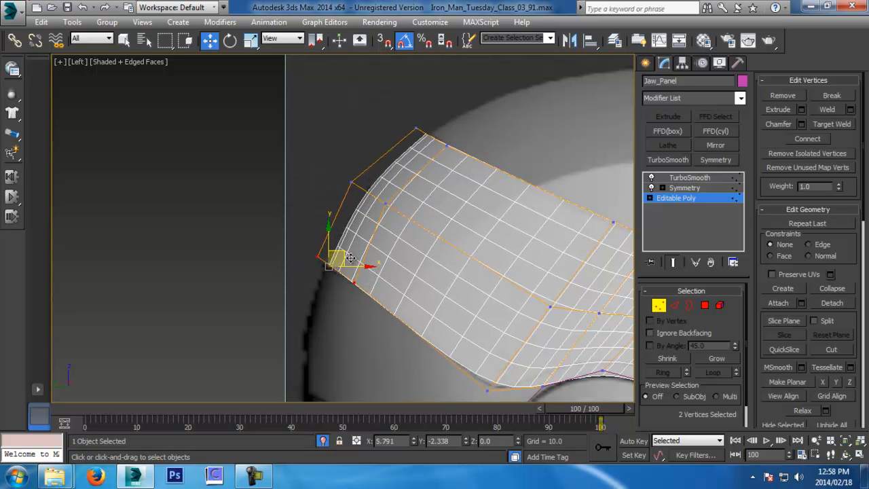
Compare the rounded strip with the side and front references, exit vertex editing, and save incrementally as Iron_Man_Tuesday_Class_03_92.max.
middle_drag(480, 235, 460, 215)
scroll(460, 214, down, 2)
middle_drag(475, 264, 409, 233)
middle_drag(536, 233, 455, 203)
key(f)
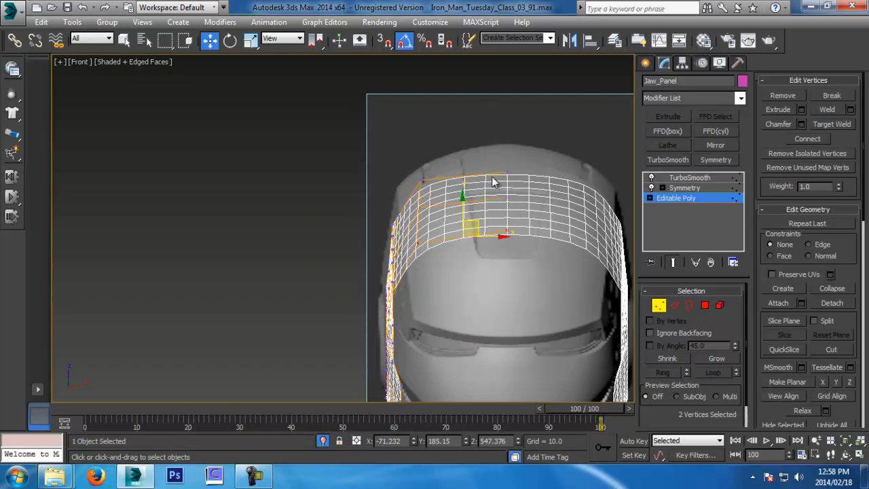
middle_drag(465, 190, 460, 194)
key(l)
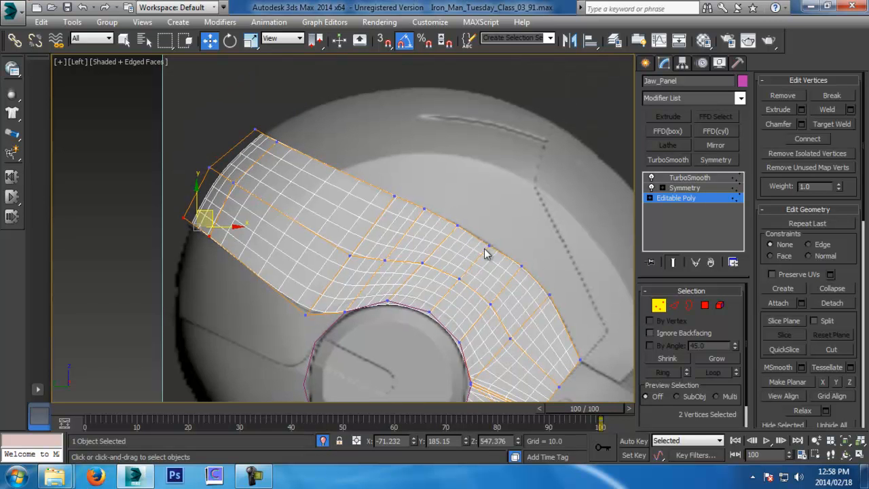
key(f)
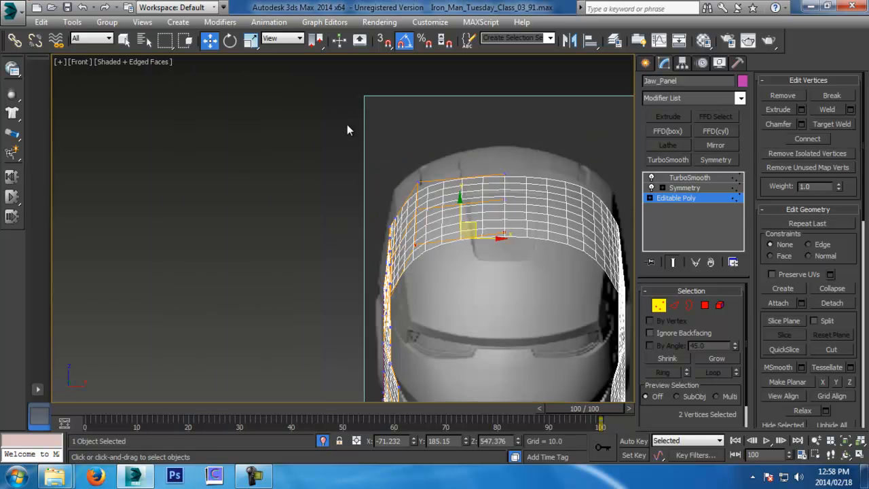
middle_drag(456, 227, 437, 207)
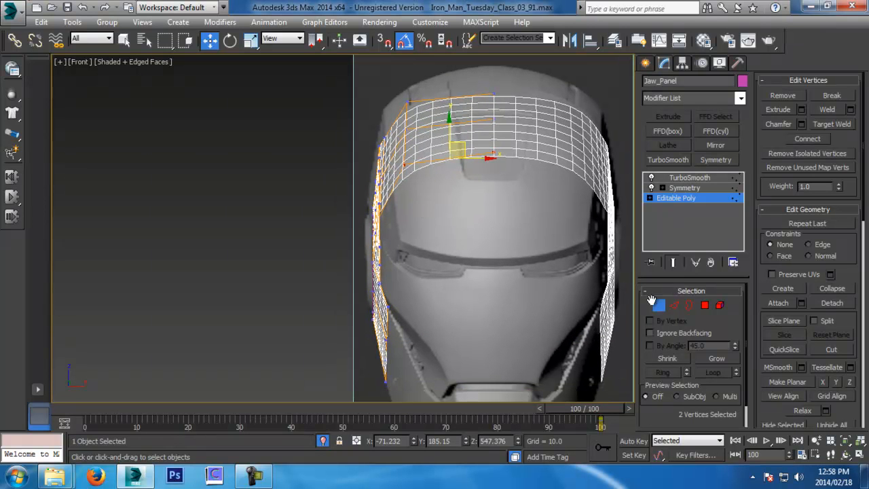
click(659, 305)
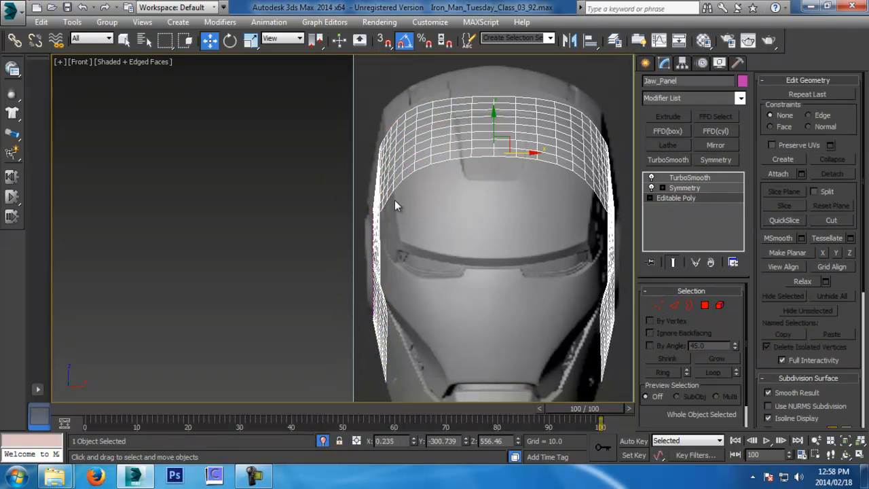
In the left view, nudge the jaw panel strip's upper-edge vertices onto the reference outline above the ear disc.
key(l)
scroll(324, 210, down, 3)
middle_drag(444, 275, 436, 260)
scroll(405, 235, up, 3)
scroll(277, 159, up, 3)
click(659, 305)
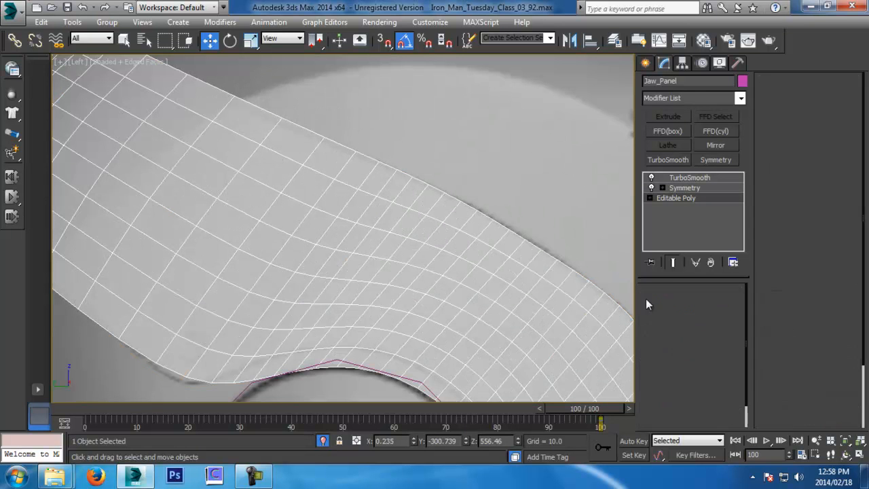
scroll(277, 159, up, 3)
click(381, 186)
drag(398, 178, 394, 180)
middle_drag(140, 78, 155, 105)
click(161, 104)
drag(180, 95, 178, 98)
middle_drag(386, 201, 208, 94)
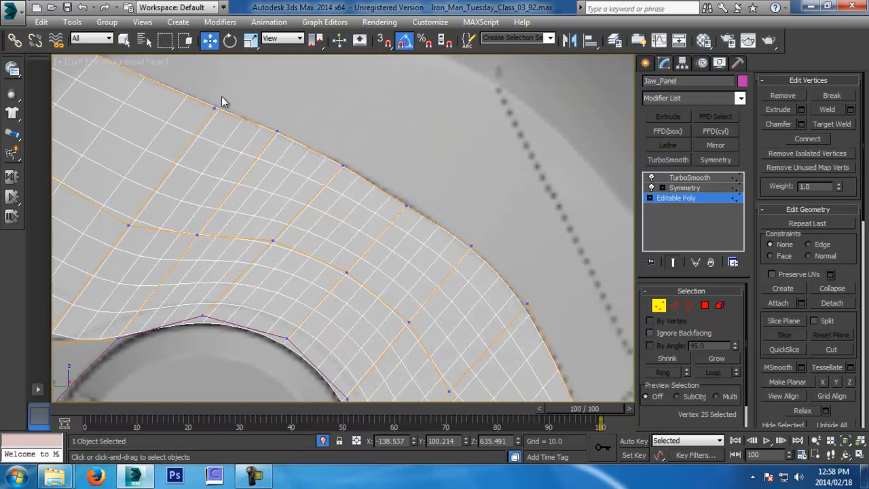
click(406, 204)
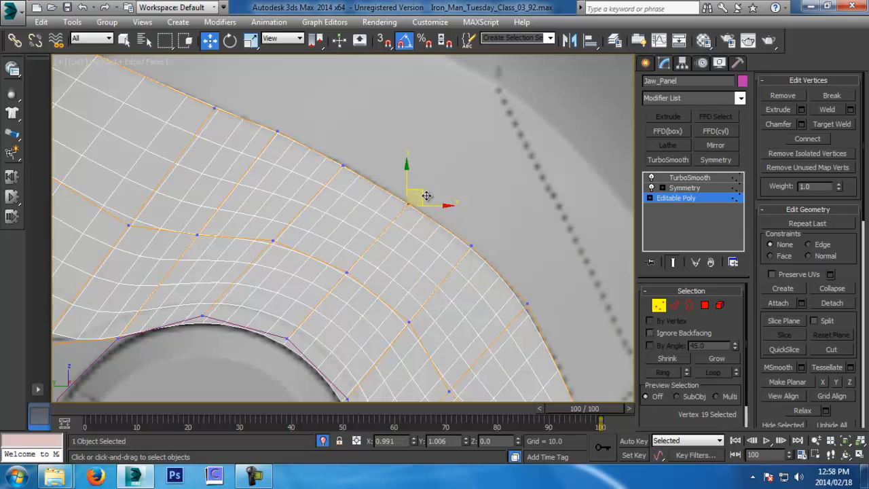
click(344, 166)
drag(356, 156, 359, 152)
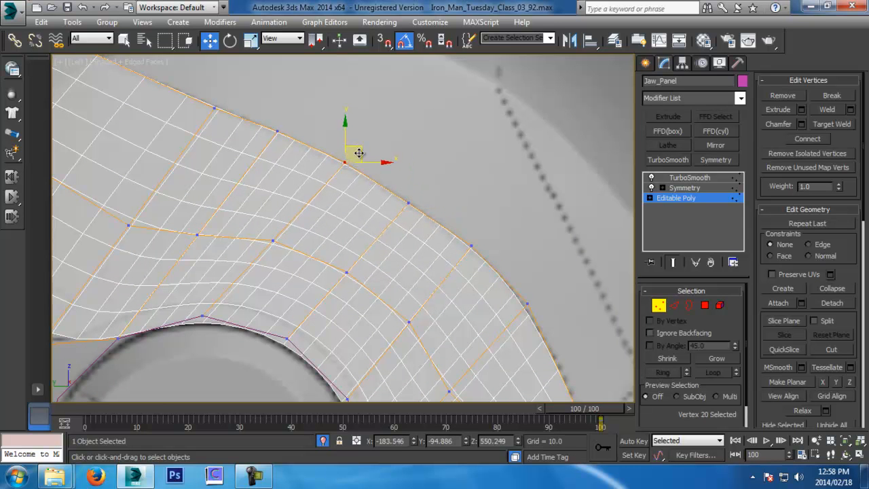
scroll(359, 153, down, 3)
Switch to edge editing and show the unsmoothed cage at the jaw panel's lower end below the ear disc.
middle_drag(422, 221, 431, 121)
middle_drag(303, 280, 341, 202)
scroll(348, 242, up, 5)
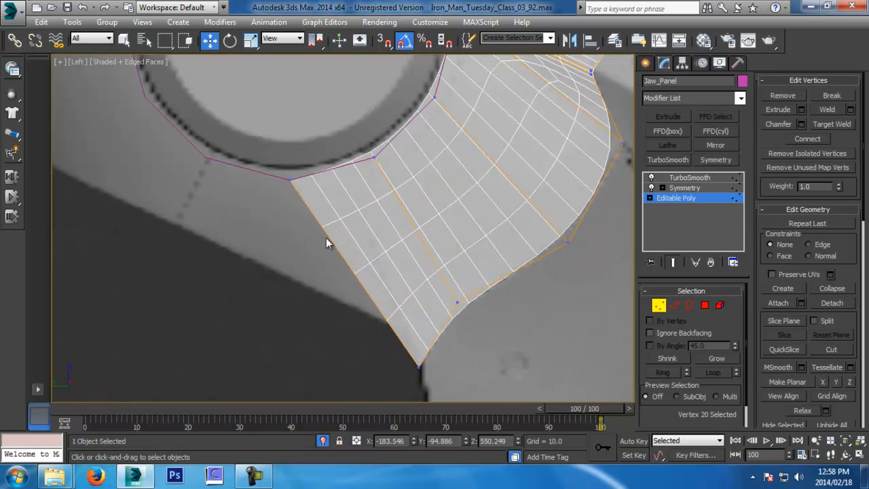
click(675, 305)
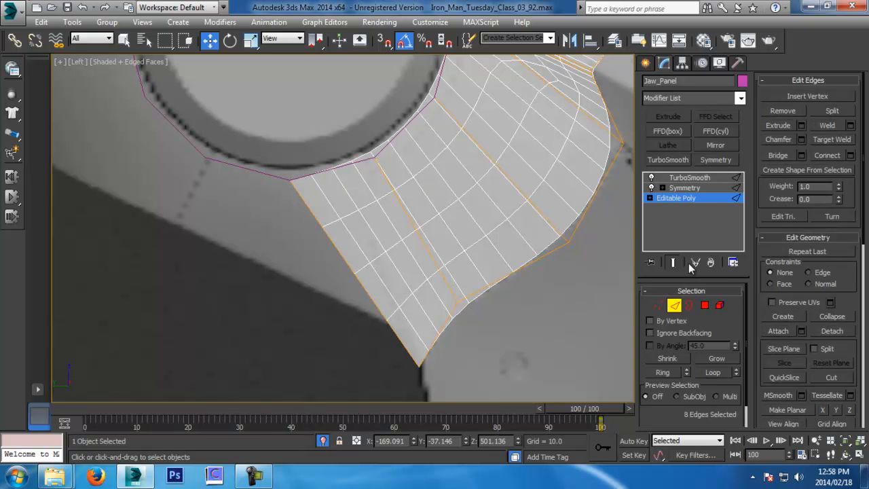
click(672, 262)
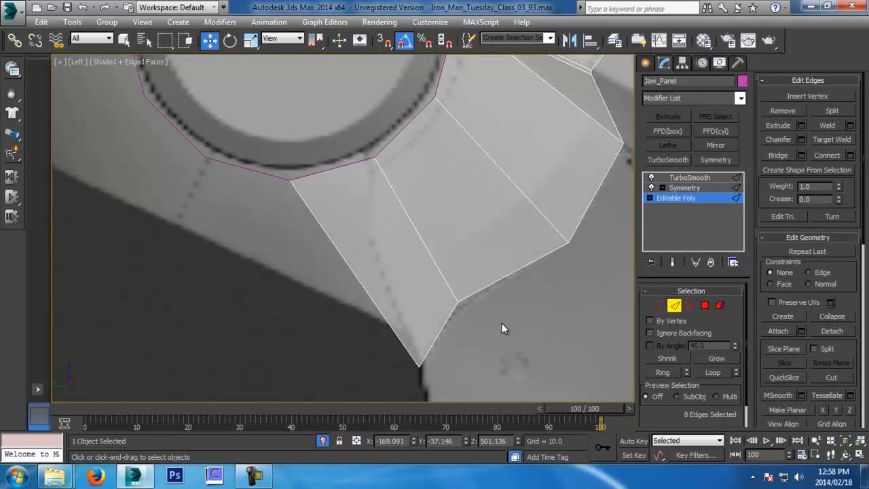
middle_drag(458, 353, 468, 334)
click(658, 305)
click(430, 345)
drag(435, 341, 426, 296)
key(ctrl+z)
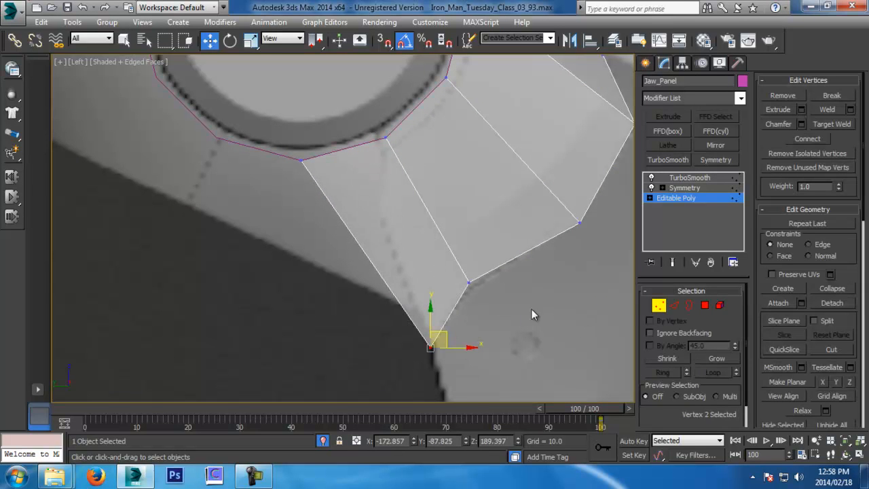
Extrude the jaw panel's lower end edge backward into a new face beneath the ear disc.
click(674, 305)
click(384, 283)
middle_drag(385, 283, 408, 306)
shift+drag(404, 263, 237, 237)
Snap the new face's upper corner onto the ear circle's vertex and move its lower corner onto the helmet's bottom outline.
click(659, 307)
click(155, 156)
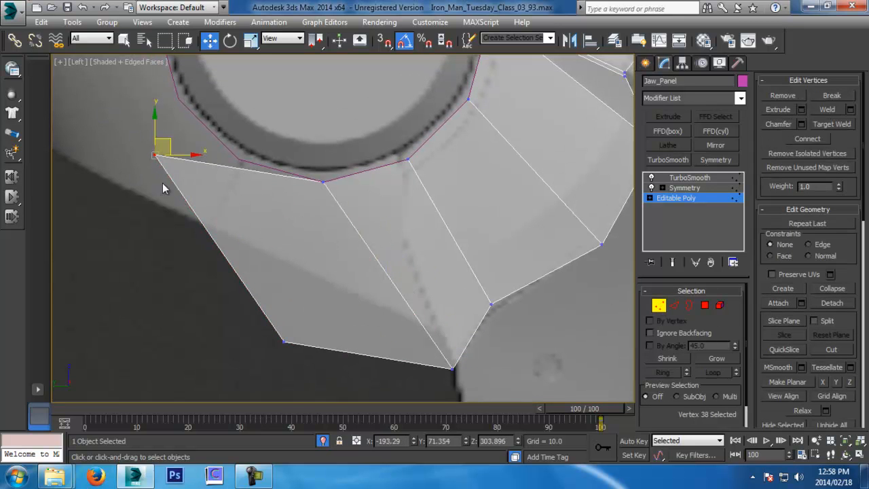
key(s)
drag(156, 156, 246, 186)
key(s)
click(284, 341)
drag(297, 327, 224, 209)
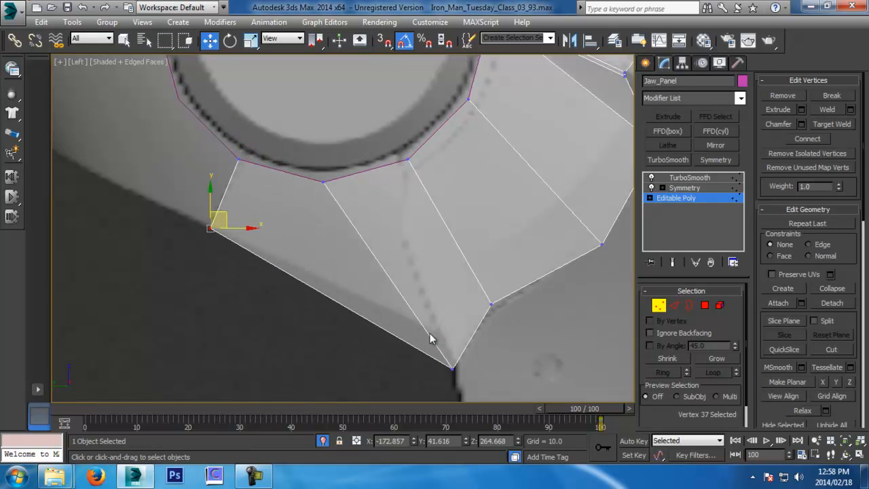
Check the smoothed result of the extended lower jaw panel against the reference, then return to the unsmoothed cage.
click(671, 262)
click(672, 263)
click(672, 262)
middle_drag(464, 347, 433, 309)
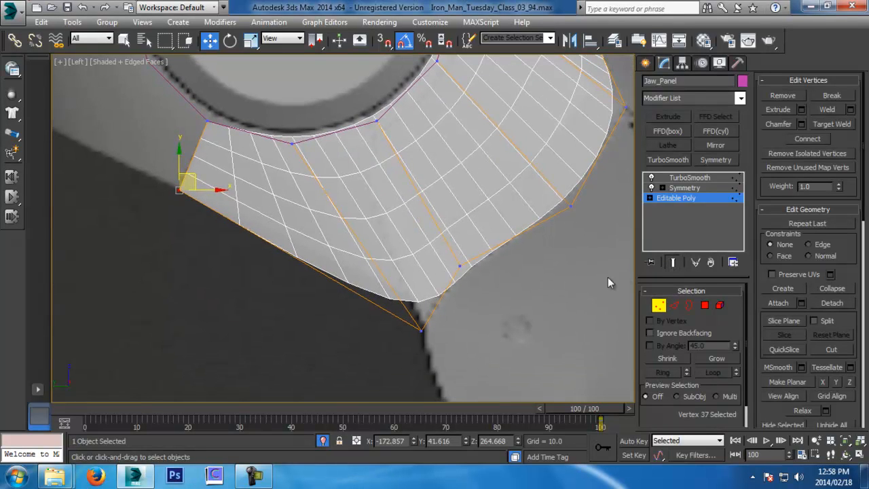
click(673, 262)
scroll(442, 275, up, 4)
scroll(440, 292, down, 4)
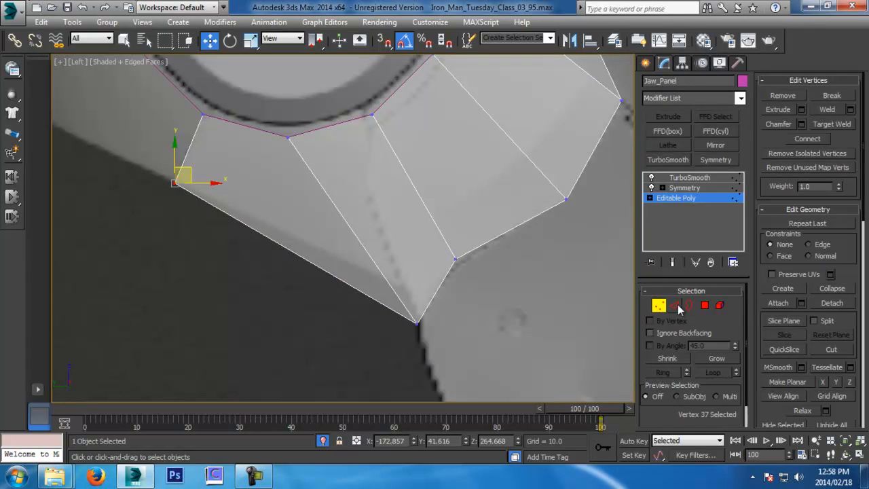
Connect the three edges meeting at the jaw panel's bottom tip and save incrementally as Iron_Man_Tuesday_Class_03_97.max.
click(675, 305)
click(332, 277)
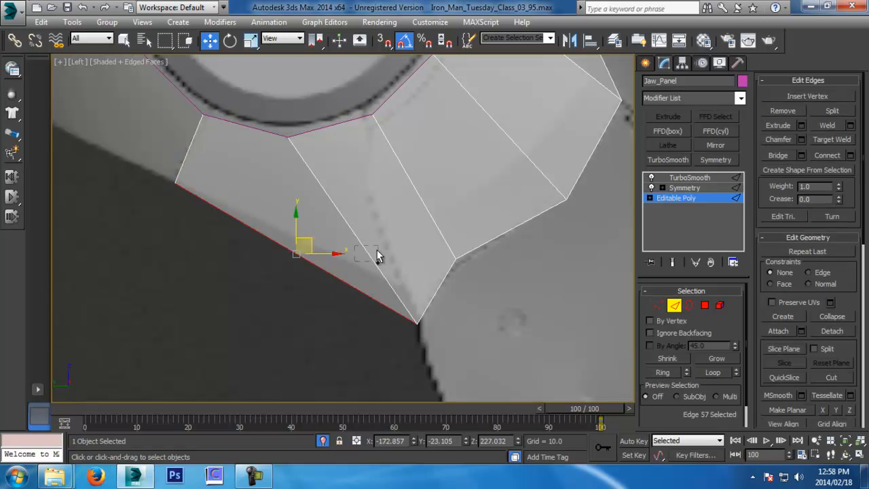
ctrl+click(375, 264)
ctrl+click(445, 283)
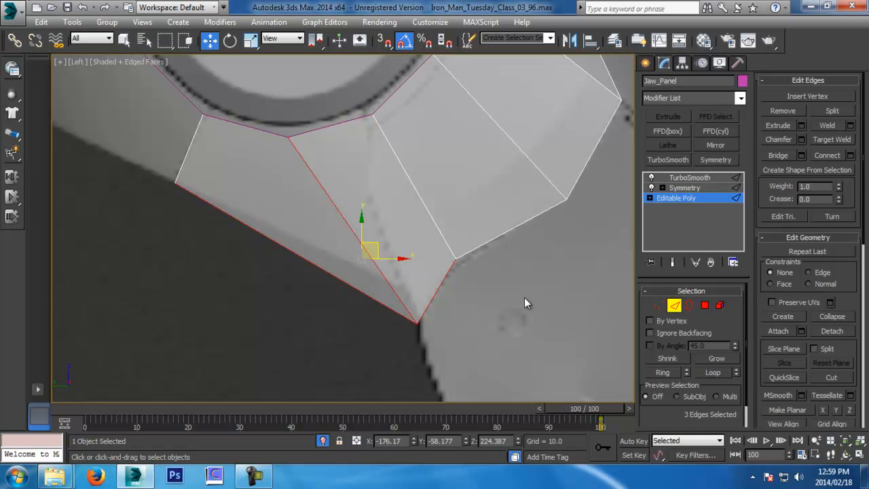
click(850, 156)
click(353, 289)
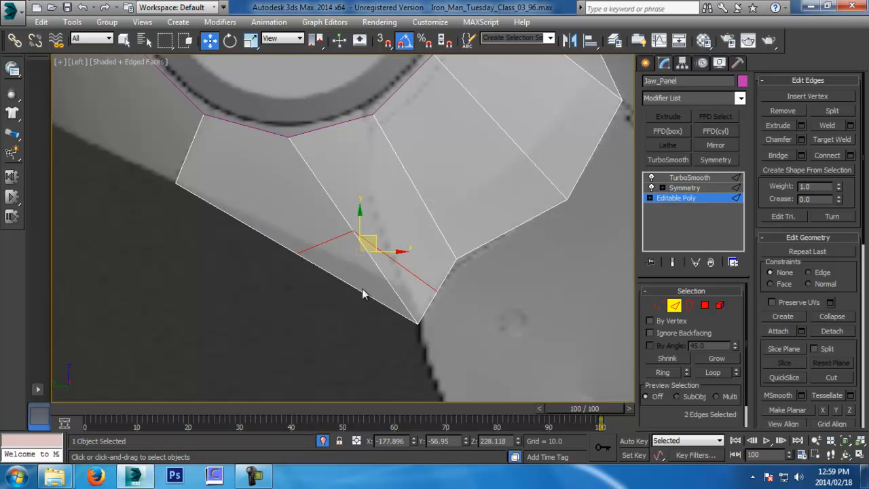
scroll(383, 282, up, 2)
key(ctrl+s)
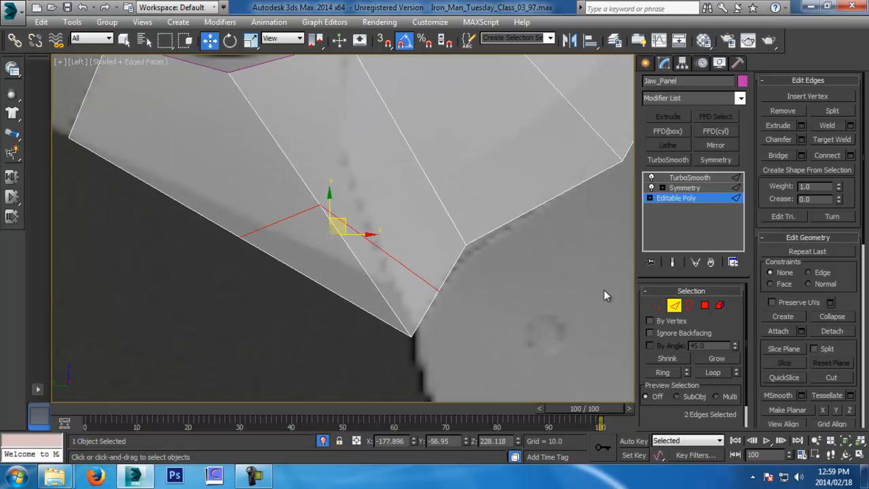
Target-weld the new front-edge vertex to the corner above it and move the connected middle vertex down toward the tip.
click(659, 306)
click(828, 125)
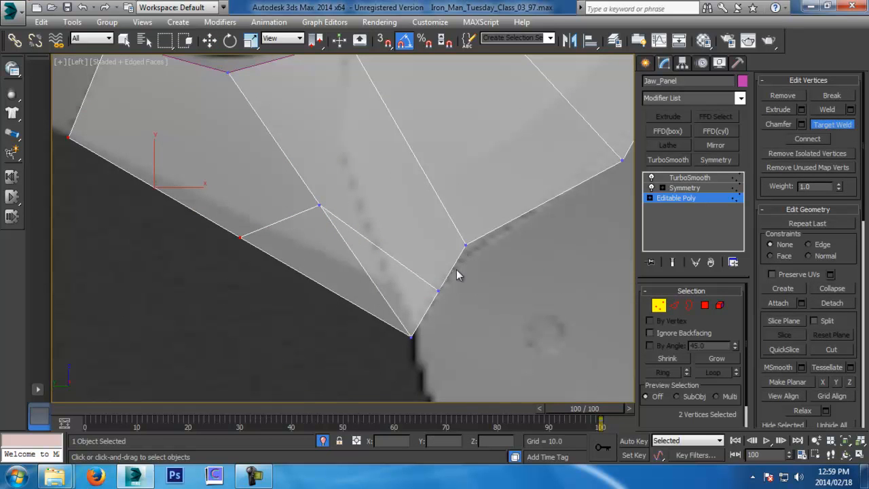
click(465, 244)
key(w)
click(319, 205)
mouse_move(330, 193)
mouse_down()
mouse_move(387, 242)
mouse_move(382, 203)
mouse_move(328, 187)
mouse_up()
middle_drag(354, 200, 365, 236)
drag(341, 228, 320, 201)
drag(387, 356, 435, 386)
drag(309, 213, 383, 275)
Move the new bottom-edge vertex close to the tip, adjust the tip to the reference, and save as Iron_Man_Tuesday_Class_03_98.max.
click(251, 273)
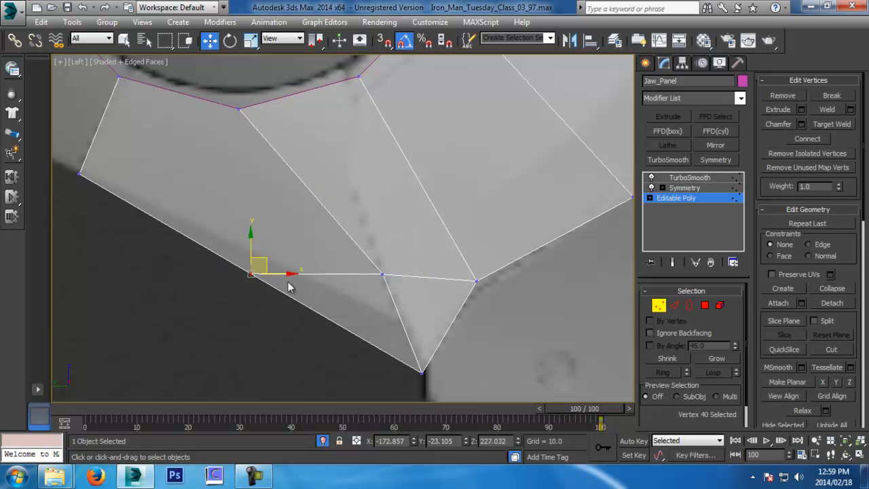
drag(263, 266, 402, 305)
drag(419, 387, 387, 346)
drag(392, 277, 407, 308)
middle_drag(447, 320, 443, 321)
click(674, 307)
click(392, 309)
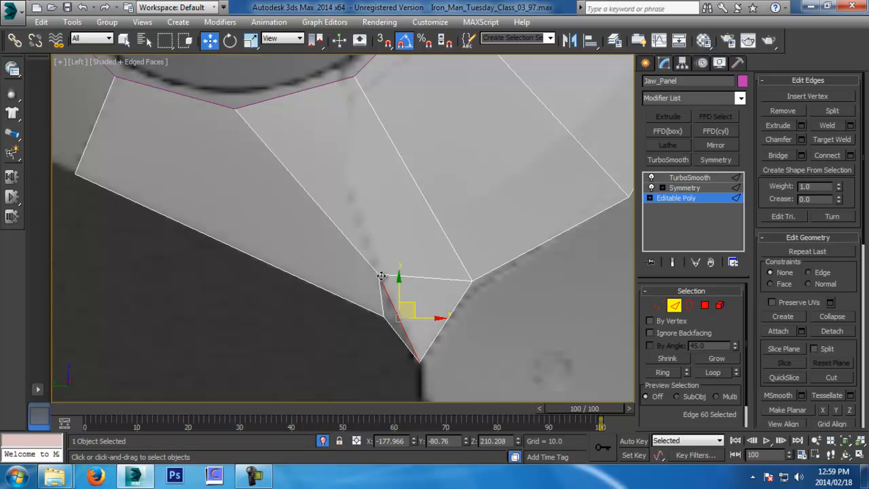
key(ctrl+s)
scroll(522, 312, down, 4)
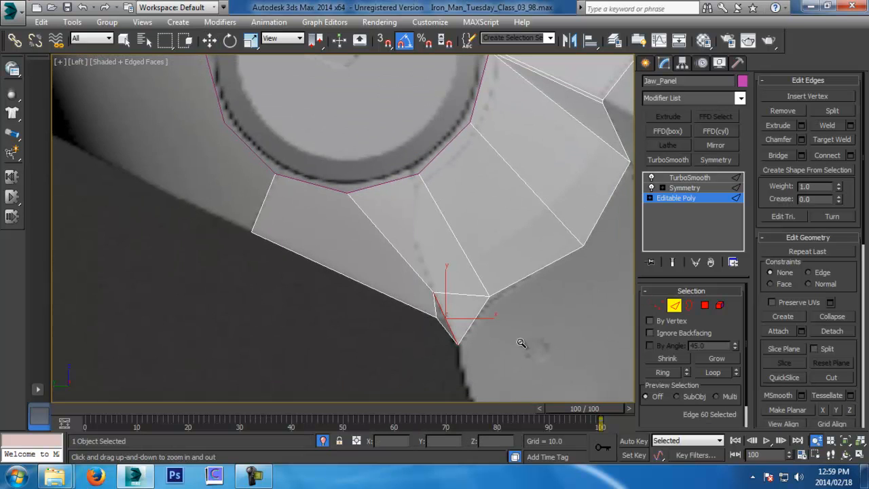
Exit edge editing, show the smoothed jaw panel, and save incrementally as Iron_Man_Tuesday_Class_03_99.max.
click(678, 307)
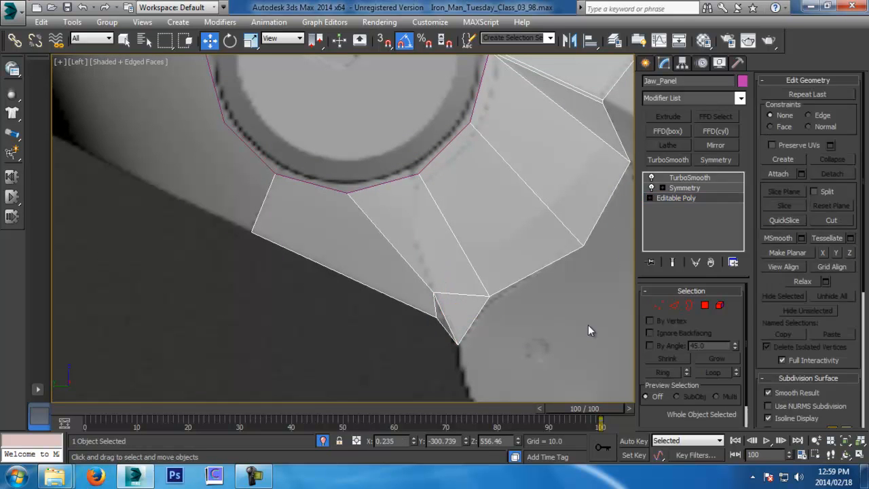
click(589, 323)
click(498, 285)
key(ctrl+s)
middle_drag(530, 286, 450, 292)
scroll(481, 302, down, 5)
Unhide all helmet panels, select the four panels together, and save incrementally as Iron_Man_Tuesday_Class_03_101.max.
right_click(450, 292)
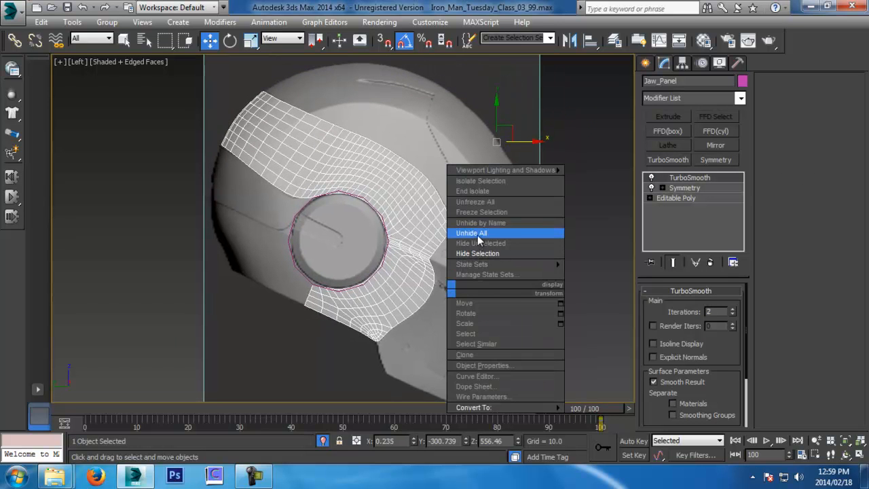
click(477, 233)
key(ctrl+s)
ctrl+click(477, 253)
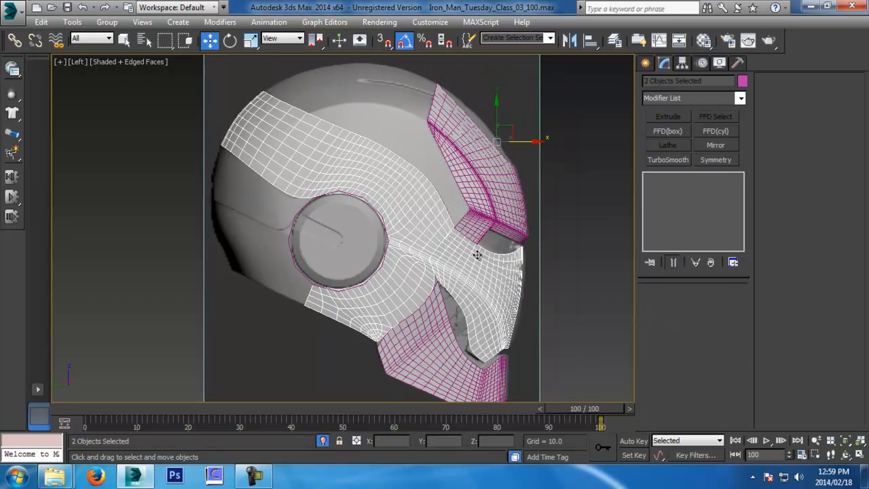
ctrl+click(476, 221)
ctrl+click(450, 317)
key(ctrl+s)
Examine the assembled helmet panels in perspective and clear the selection.
key(p)
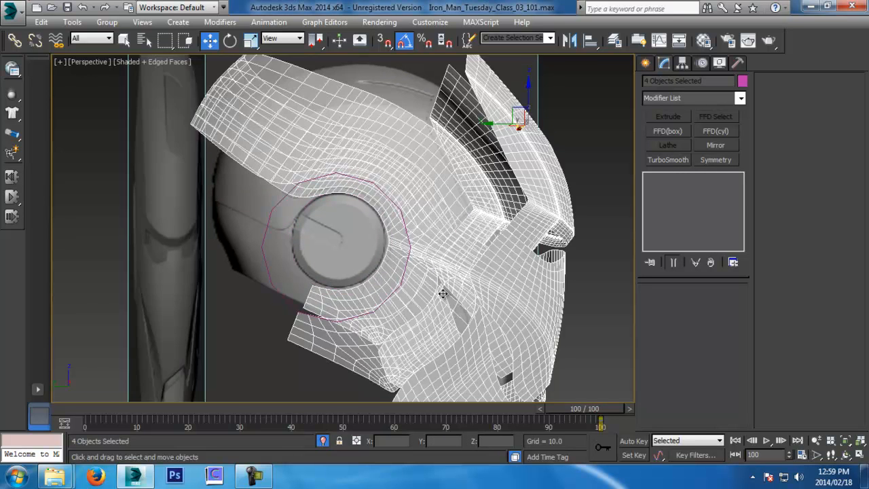
scroll(442, 302, down, 3)
alt+middle_drag(452, 299, 432, 312)
click(561, 261)
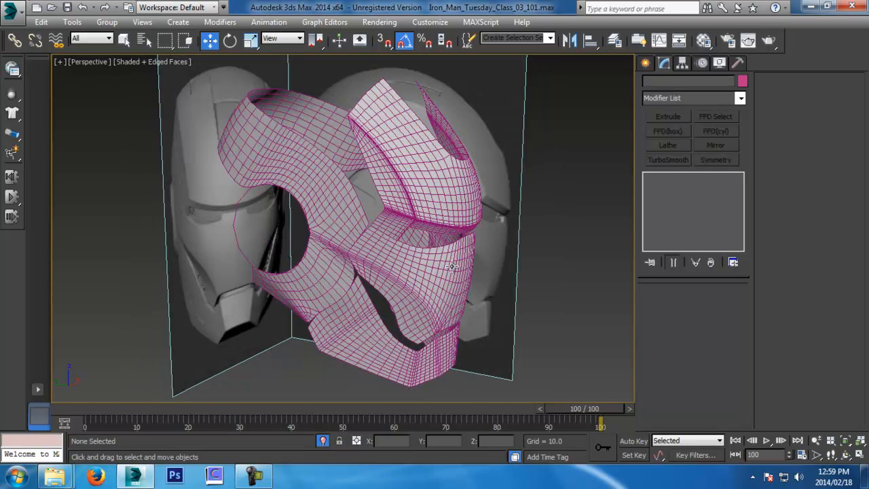
In the left view, clone the circle around the ear disc as a copy named Ear.
key(l)
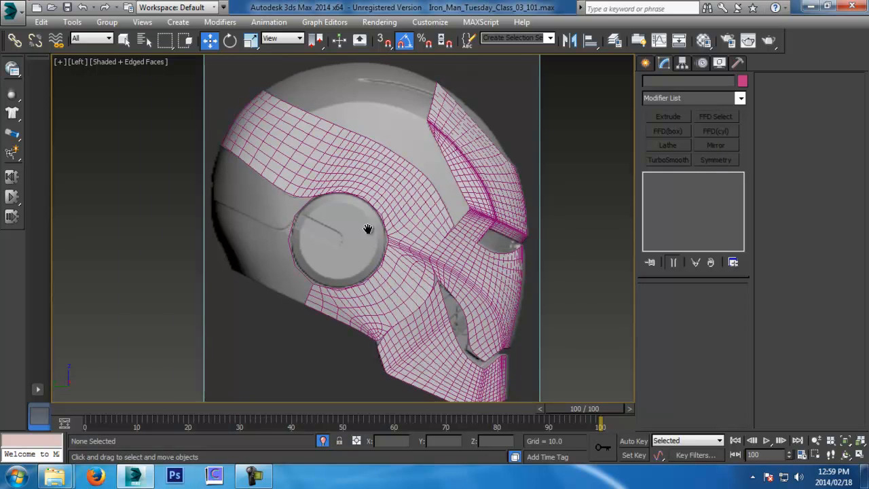
scroll(366, 234, up, 5)
click(229, 224)
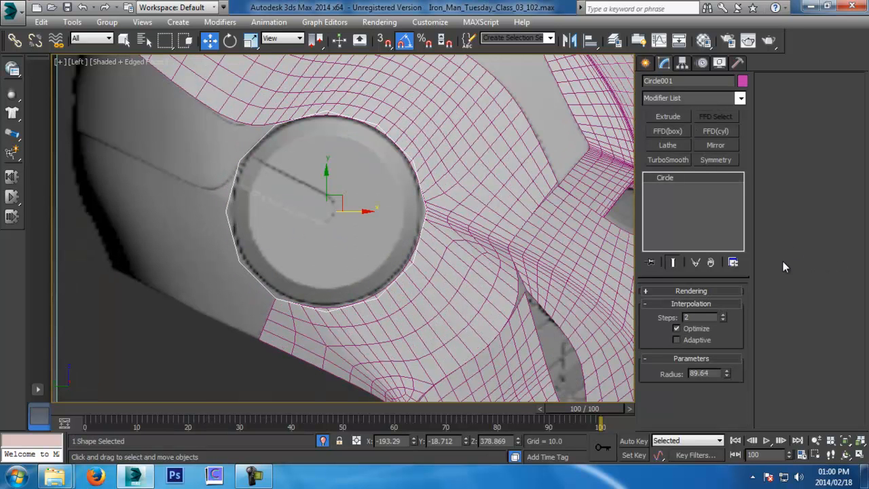
key(ctrl+v)
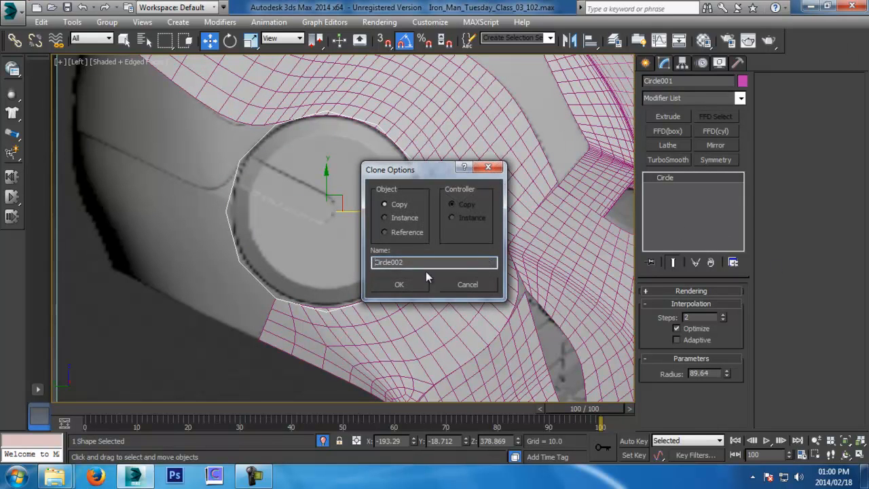
drag(424, 262, 2, 310)
key(Return)
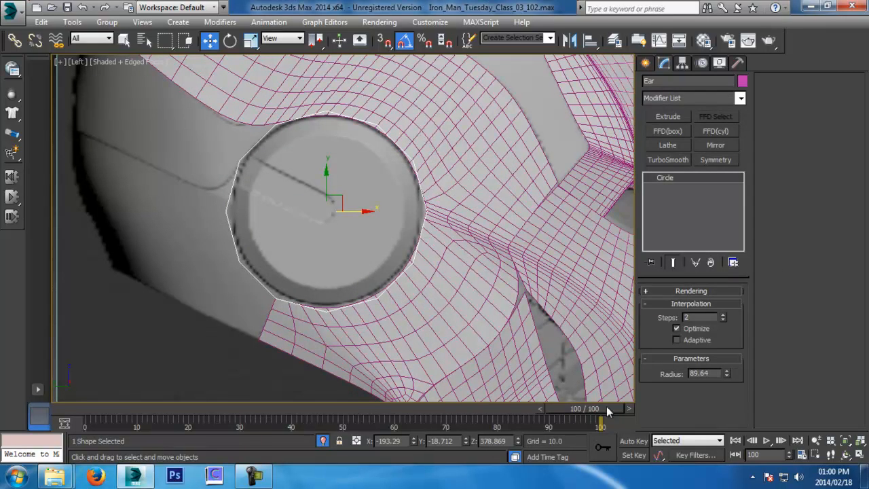
Set the Ear circle's interpolation steps to 6 and its radius to 84.261 to match the ear disc's rim.
click(723, 313)
click(723, 314)
click(723, 314)
click(723, 314)
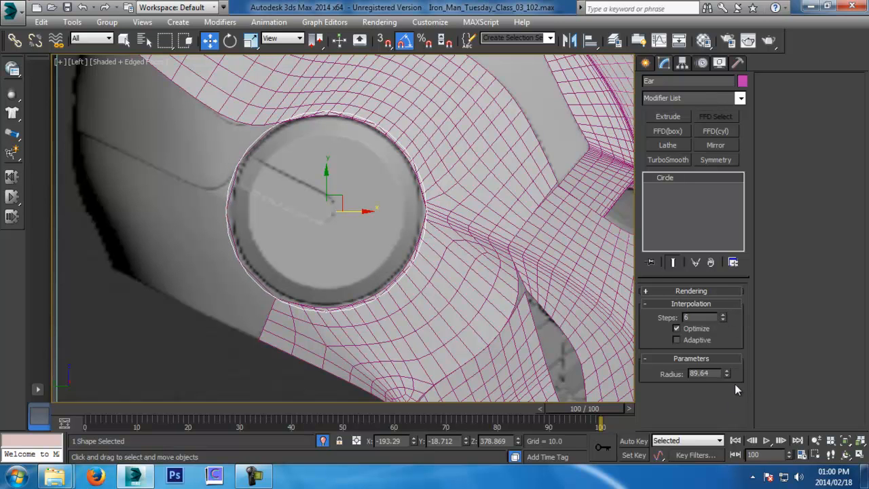
drag(727, 371, 725, 374)
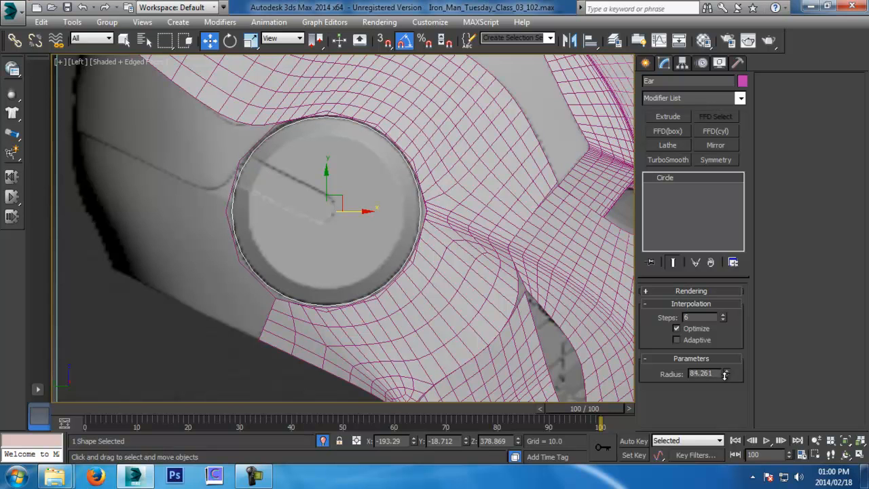
middle_drag(456, 273, 424, 274)
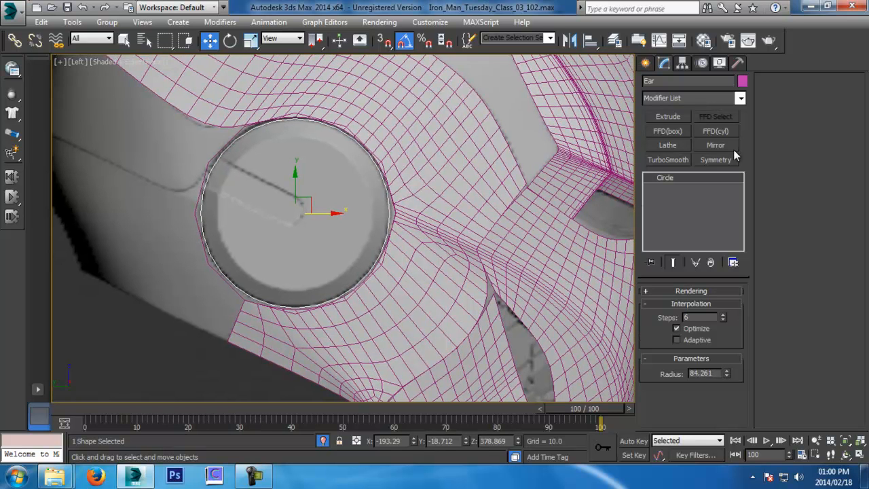
Extrude the Ear circle by 28 and move it inward along X into the side of the helmet.
click(672, 116)
key(f)
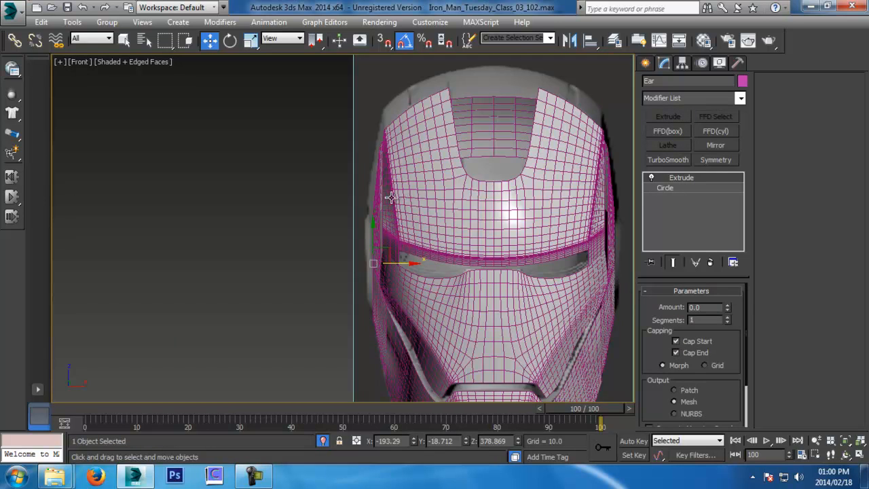
scroll(393, 197, up, 5)
drag(728, 309, 728, 279)
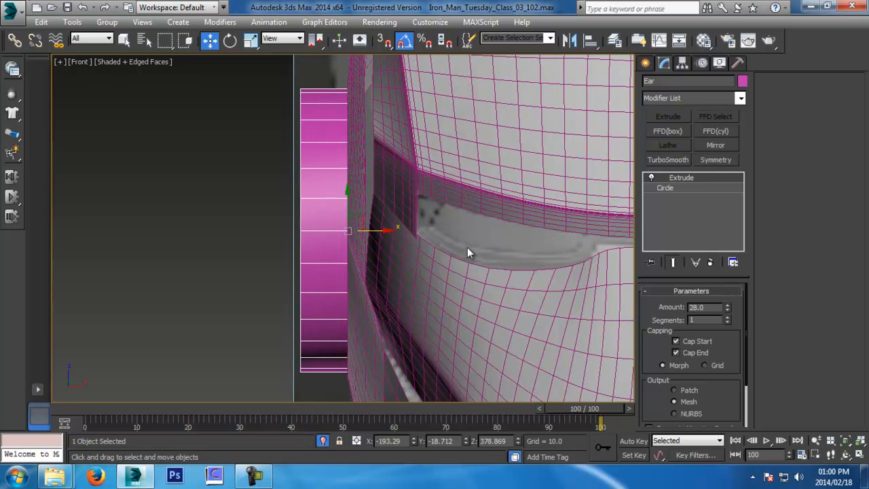
drag(390, 232, 412, 241)
middle_drag(413, 240, 405, 219)
key(p)
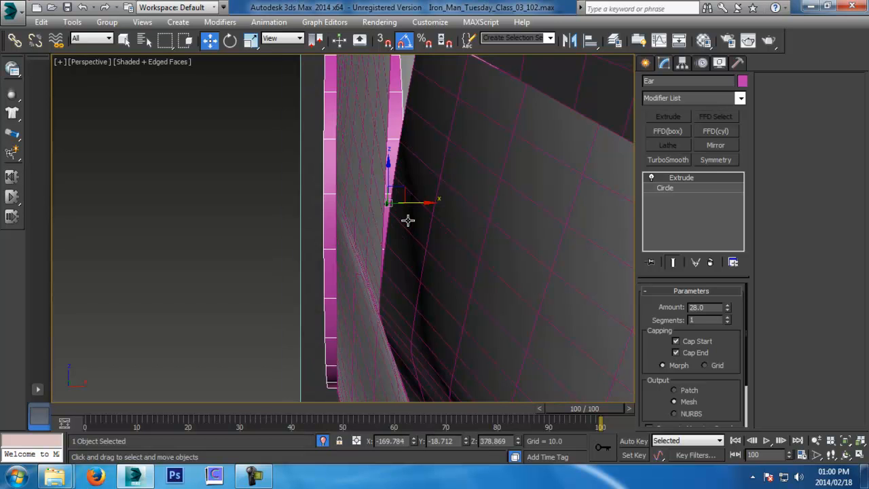
Convert the extruded Ear disc to an Editable Poly.
scroll(460, 248, up, 5)
scroll(460, 248, down, 5)
alt+middle_drag(465, 291, 527, 270)
right_click(512, 193)
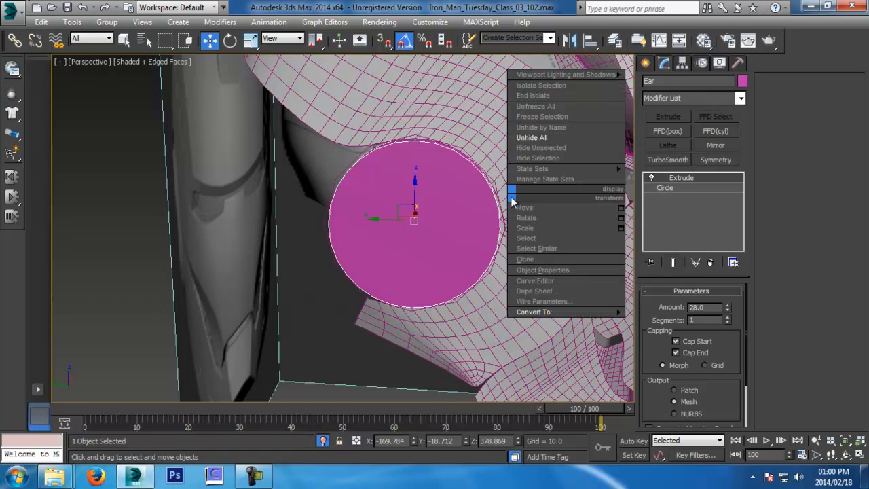
mouse_move(552, 311)
click(669, 321)
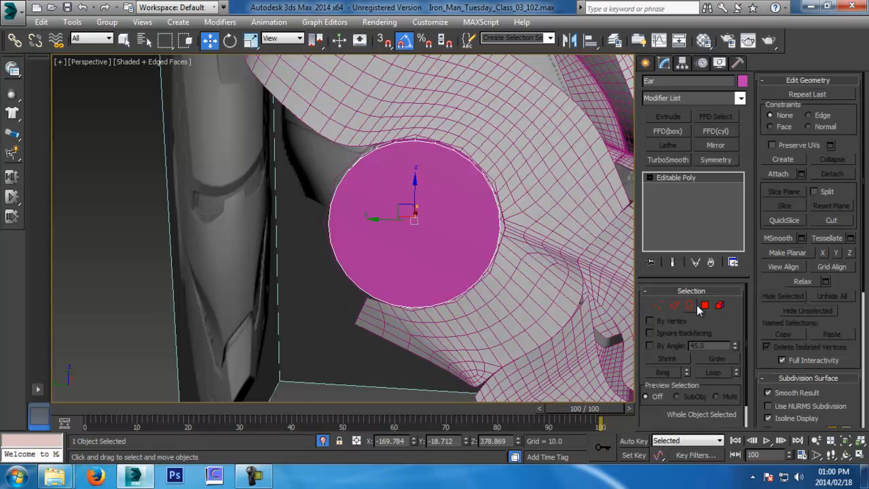
Delete the Ear disc's inner cap polygon on the side facing into the helmet.
click(704, 305)
alt+middle_drag(448, 226, 499, 234)
click(361, 215)
key(Delete)
Bevel the Ear disc's outer cap polygon outward by about 9 units in the front view, tapering its rim inward.
click(398, 229)
key(f)
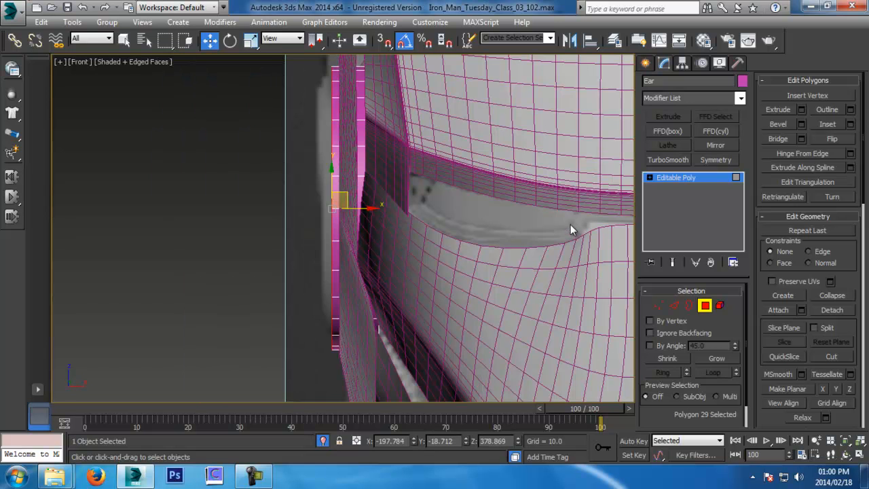
middle_drag(557, 237, 578, 248)
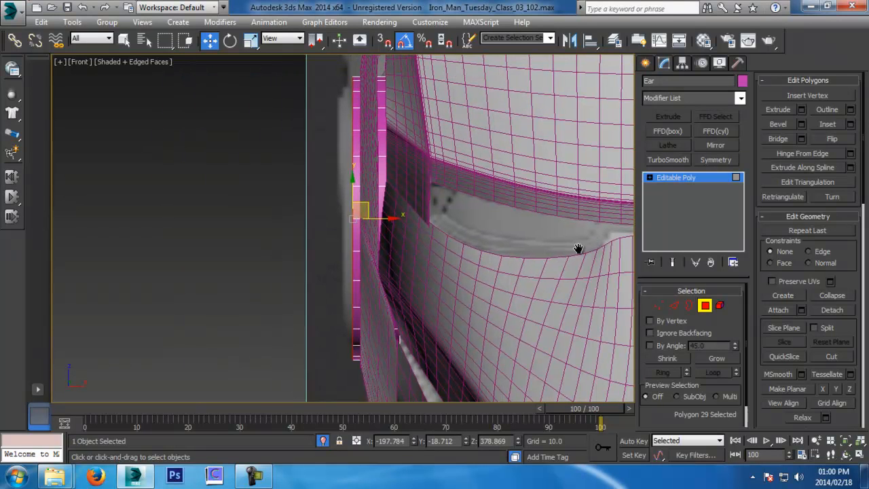
click(802, 124)
drag(355, 287, 354, 292)
drag(353, 253, 353, 252)
click(350, 290)
Examine the bevelled ear disc against the side of the helmet in perspective.
middle_drag(485, 281, 538, 280)
key(p)
key(alt+z)
drag(538, 282, 520, 311)
alt+middle_drag(520, 311, 518, 253)
drag(517, 253, 519, 292)
alt+middle_drag(519, 292, 421, 285)
middle_drag(421, 285, 281, 249)
alt+middle_drag(407, 257, 434, 256)
key(w)
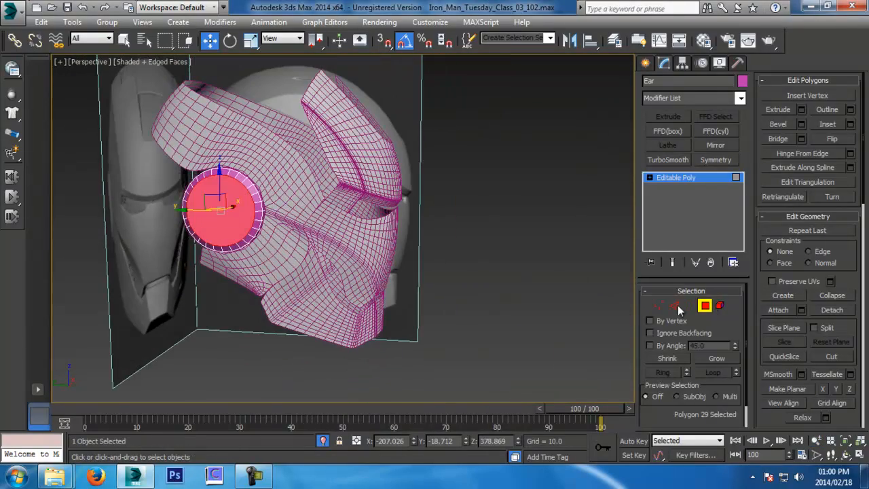
Leave polygon editing, assign the 01 - Default material to the Ear disc and clear the selection.
click(705, 305)
click(703, 40)
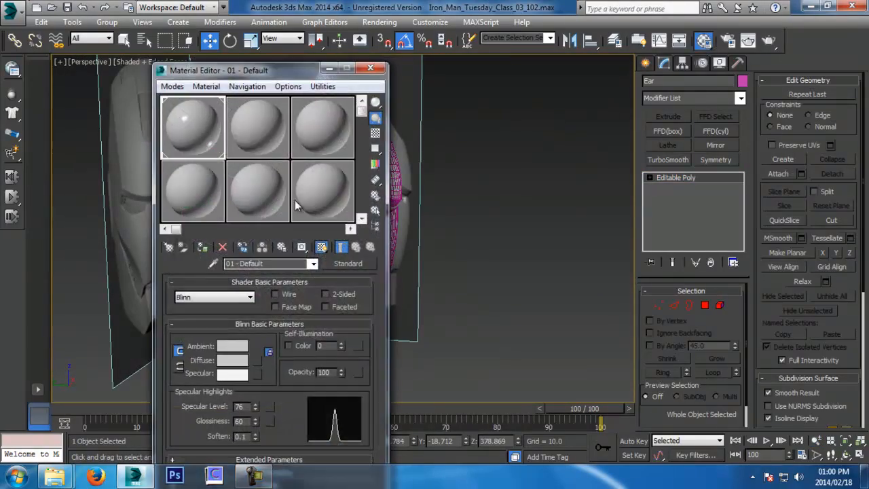
click(370, 68)
click(503, 137)
Select the Ear disc and clone it in place in the front view.
mouse_move(479, 185)
alt+middle_down()
mouse_move(396, 174)
mouse_move(429, 183)
mouse_move(490, 176)
alt+middle_up()
click(432, 183)
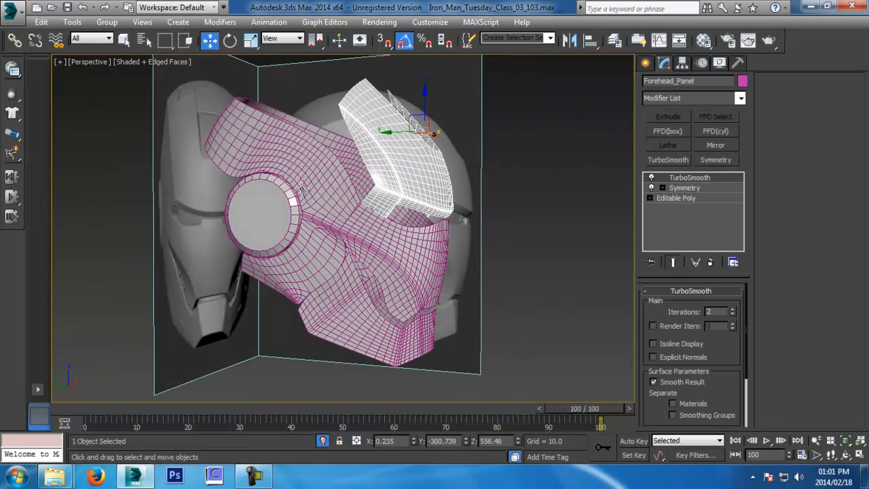
click(258, 192)
key(f)
scroll(285, 202, down, 5)
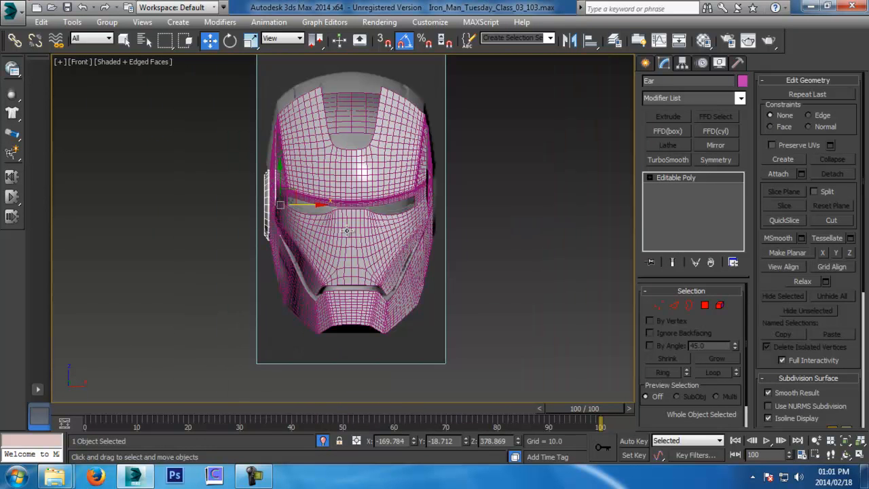
key(ctrl+v)
click(399, 285)
Mirror the cloned ear disc and move it along X onto the opposite side of the helmet.
click(569, 40)
click(399, 323)
scroll(321, 234, up, 5)
key(F3)
drag(124, 141, 406, 141)
key(F3)
key(p)
Select all helmet panels, hide everything unselected including the reference planes, and clear the selection.
alt+middle_drag(406, 141, 482, 260)
key(ctrl+a)
right_click(484, 221)
click(503, 175)
alt+middle_drag(502, 175, 468, 210)
click(510, 231)
Turn off edged faces in the perspective view and open the Jaw_Panel's base Editable Poly level.
key(F4)
mouse_move(494, 262)
alt+middle_down()
mouse_move(477, 236)
mouse_move(566, 230)
mouse_move(481, 228)
alt+middle_up()
alt+middle_drag(332, 190, 377, 185)
click(383, 195)
key(w)
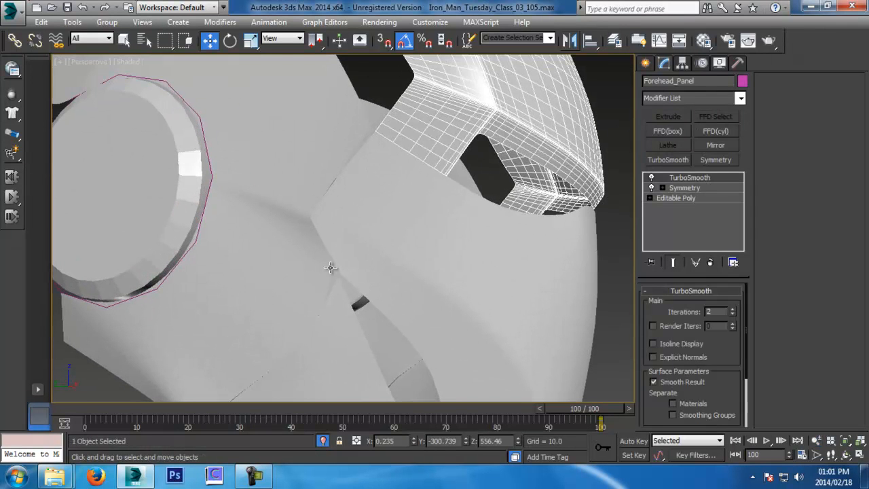
click(306, 248)
click(683, 198)
middle_drag(265, 229, 353, 214)
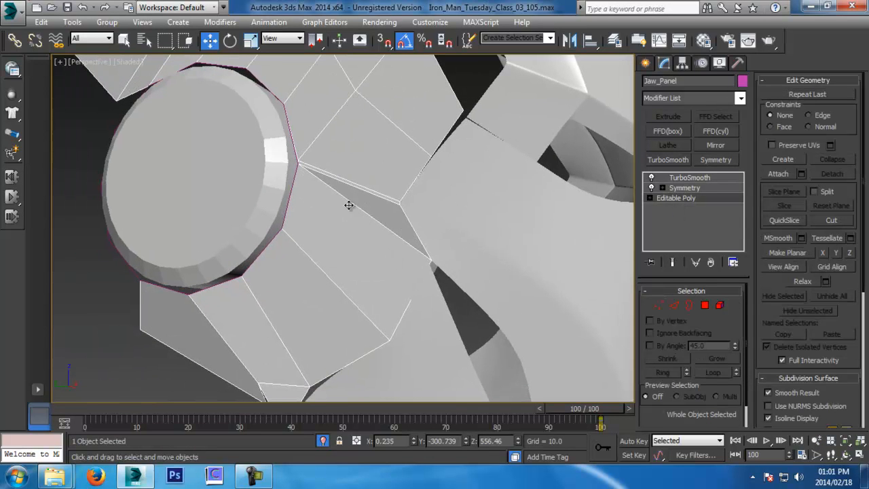
click(673, 262)
click(673, 262)
Connect the edge ring below the jaw panel's crease with 1 segment, pinch 0 and slide 90 to sharpen the crease.
click(674, 305)
click(415, 288)
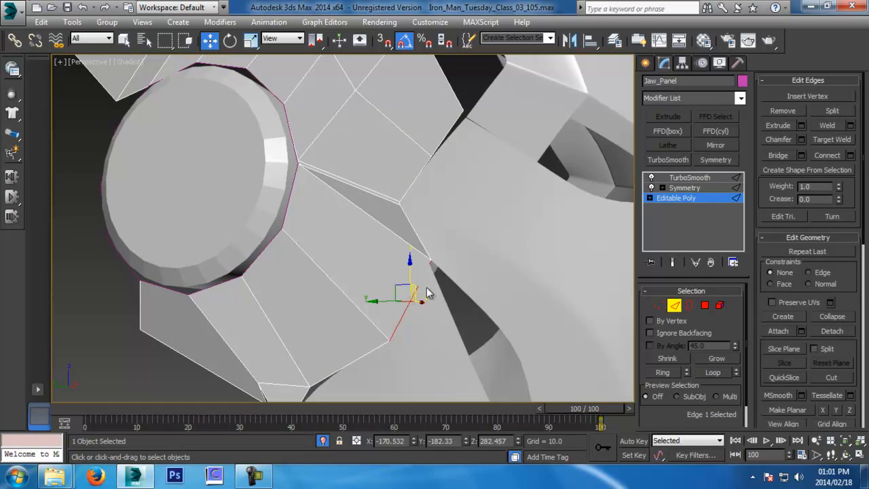
click(662, 371)
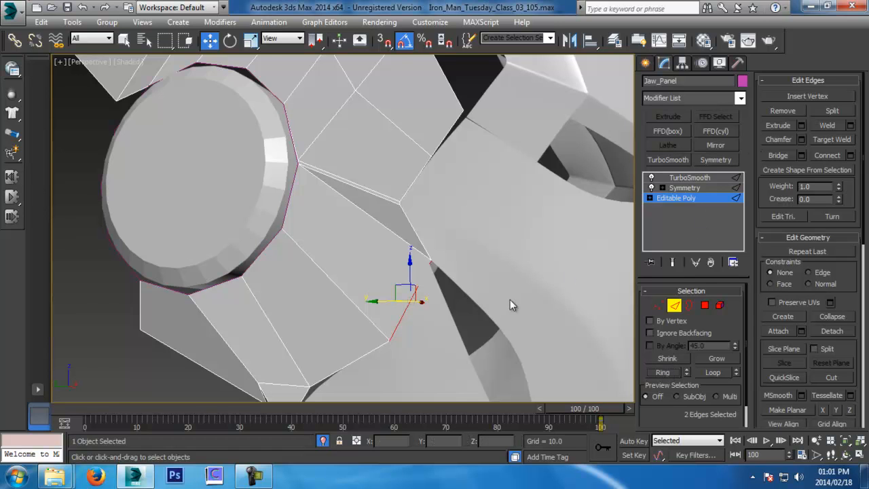
click(851, 155)
drag(351, 272, 335, 93)
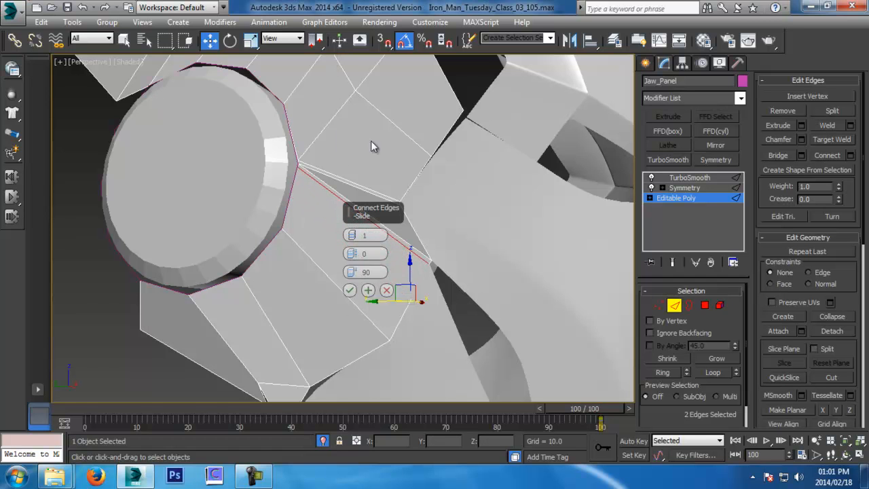
click(350, 291)
key(2)
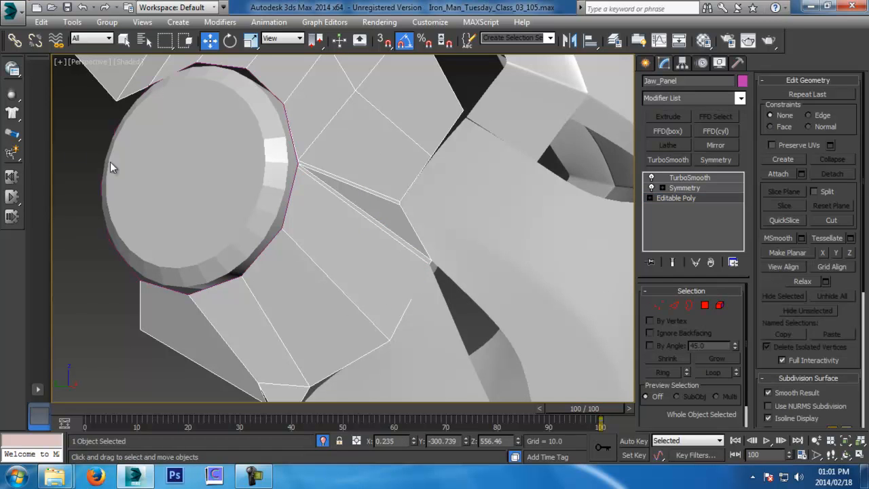
Return the Jaw_Panel to its TurboSmooth result, clear the selection and save the scene.
click(94, 182)
click(359, 275)
alt+middle_drag(359, 262, 311, 282)
scroll(326, 252, down, 1)
scroll(325, 252, down, 4)
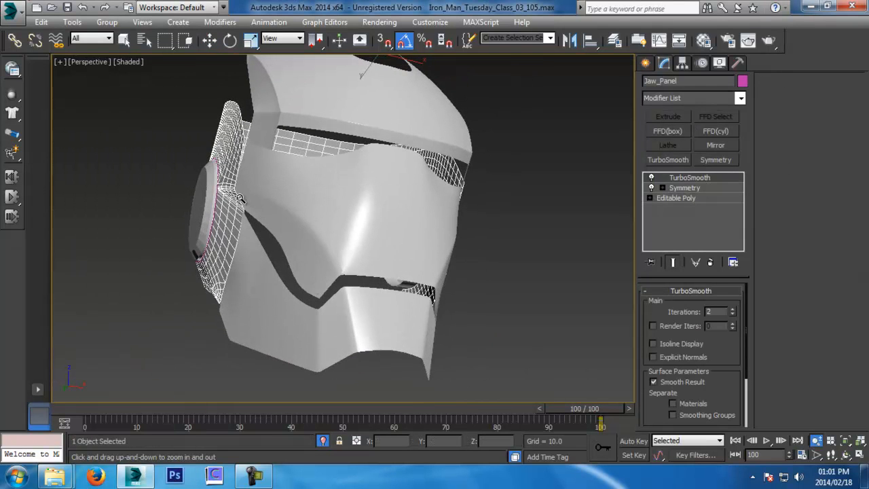
alt+middle_drag(252, 216, 363, 266)
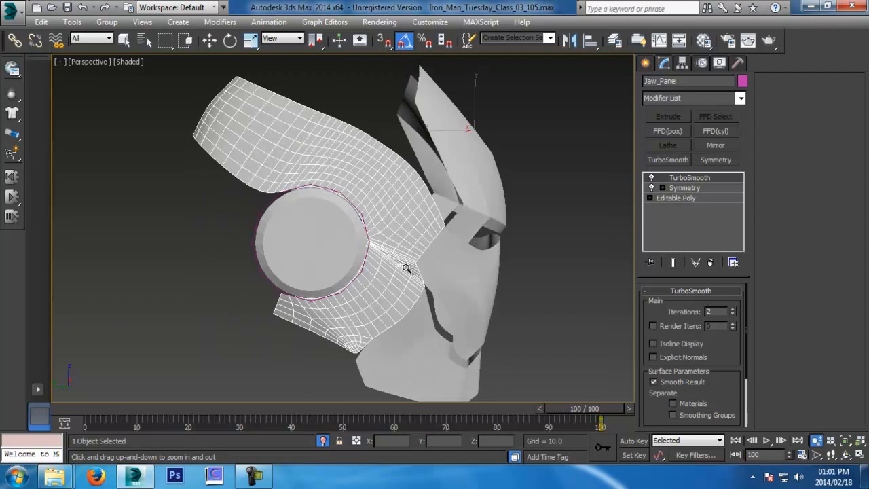
key(w)
click(549, 294)
middle_drag(549, 293, 362, 259)
key(alt+z)
drag(362, 259, 383, 283)
alt+middle_drag(384, 283, 441, 284)
drag(442, 284, 441, 261)
key(w)
key(ctrl+s)
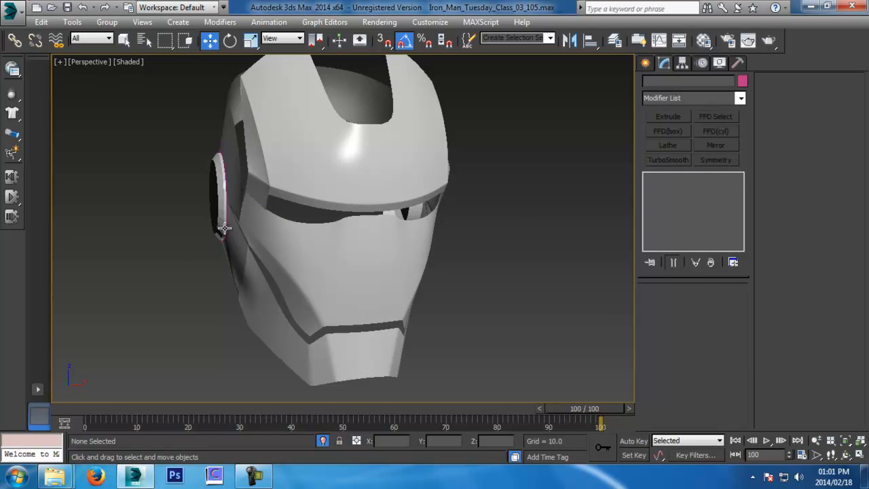
Smooth the ring of bevelled polygons around the Ear disc's rim using smoothing groups.
click(223, 231)
alt+middle_drag(271, 224, 482, 273)
scroll(513, 292, up, 3)
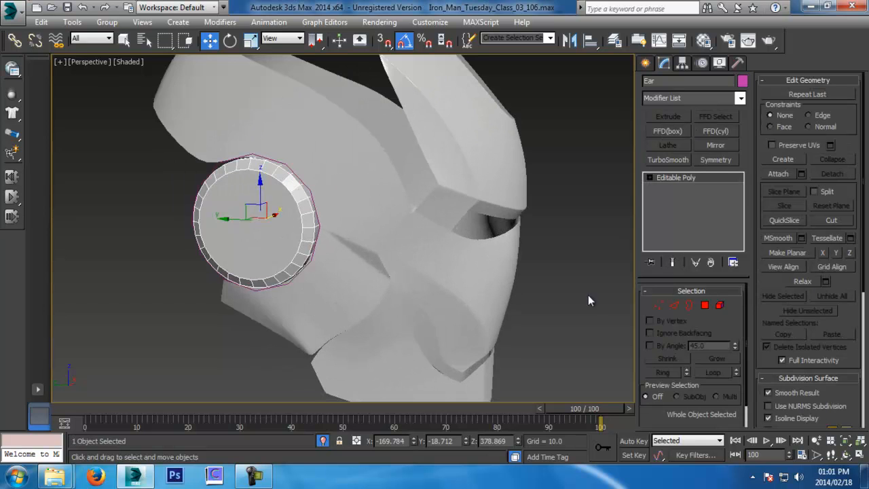
click(705, 306)
click(304, 220)
shift+click(302, 215)
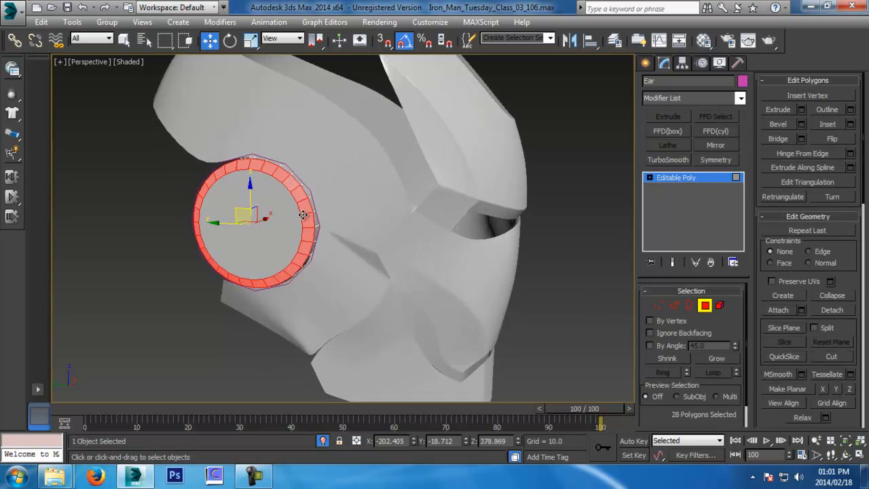
scroll(760, 346, down, 10)
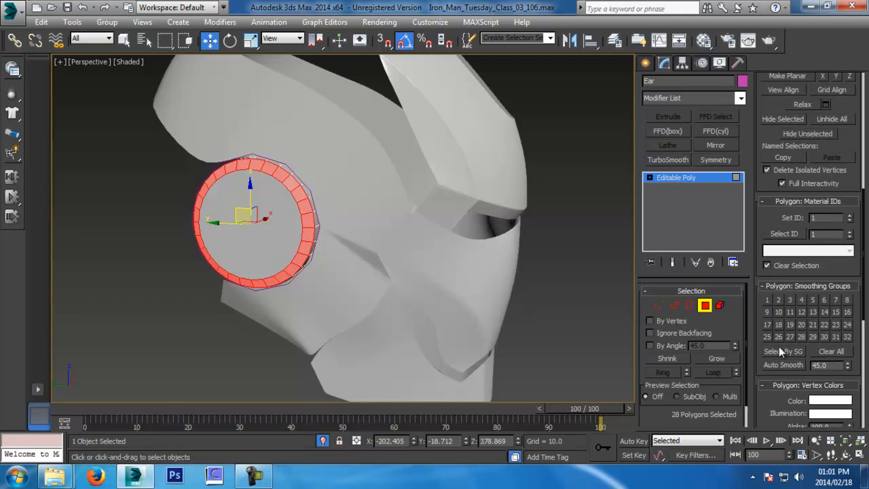
click(703, 305)
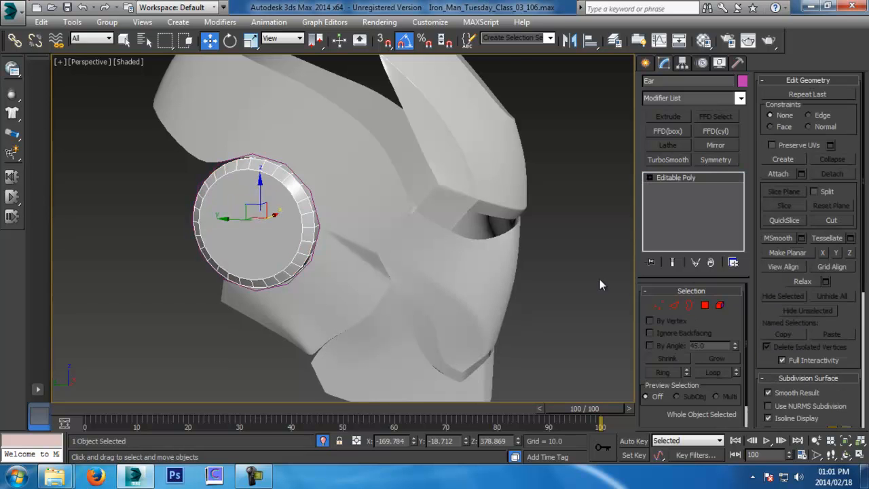
Examine the whole helmet with and without edged faces from the side and the front.
click(526, 279)
mouse_move(524, 280)
alt+middle_down()
mouse_move(378, 273)
mouse_move(360, 293)
mouse_move(541, 287)
mouse_move(523, 340)
mouse_move(533, 279)
mouse_move(587, 240)
mouse_move(534, 284)
mouse_move(525, 278)
alt+middle_up()
scroll(361, 293, down, 3)
key(alt+z)
key(F4)
key(F4)
key(F4)
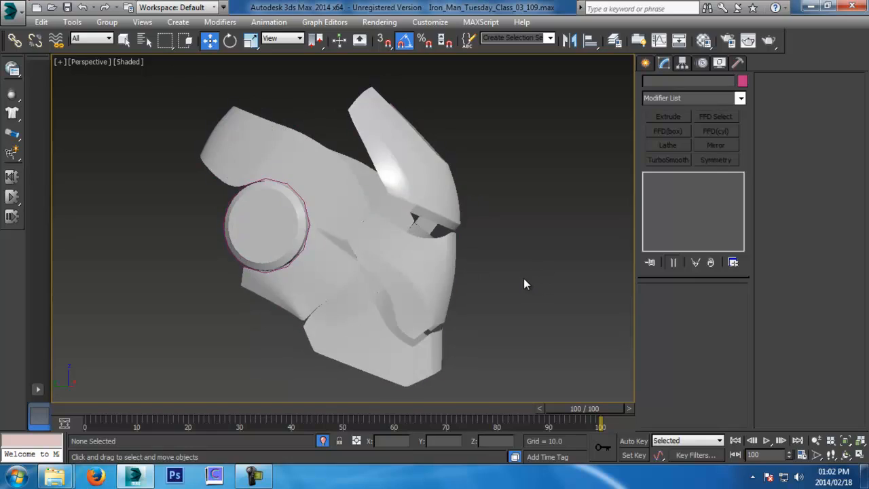
alt+middle_drag(399, 286, 346, 312)
scroll(299, 341, up, 3)
alt+middle_drag(429, 312, 436, 265)
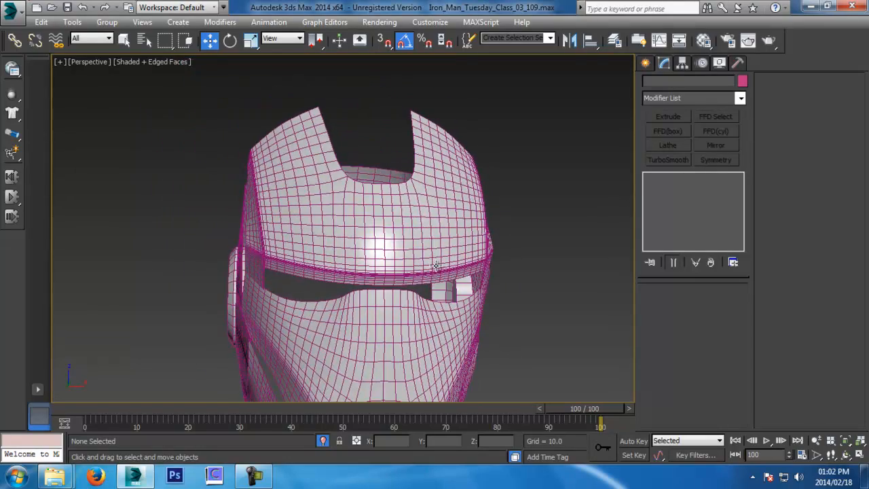
Frame the finished helmet from its opposite side in perspective and save the scene.
key(alt+z)
drag(437, 265, 446, 321)
middle_drag(446, 320, 392, 285)
key(ctrl+s)
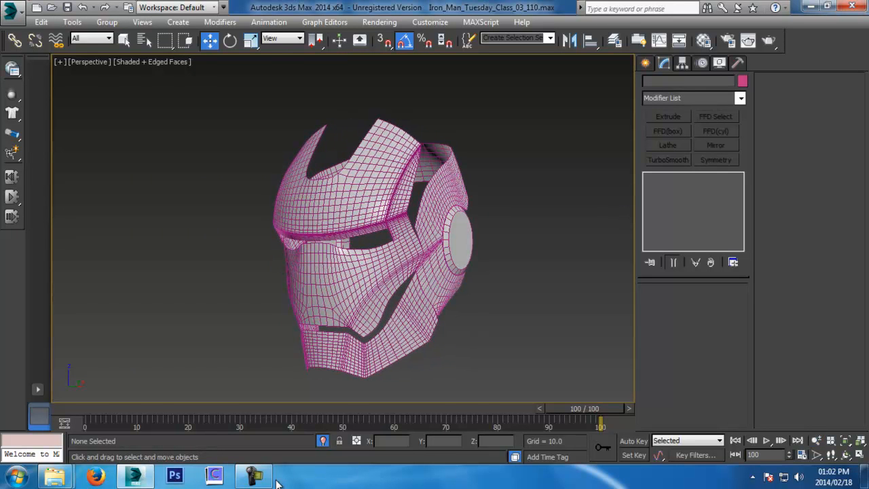